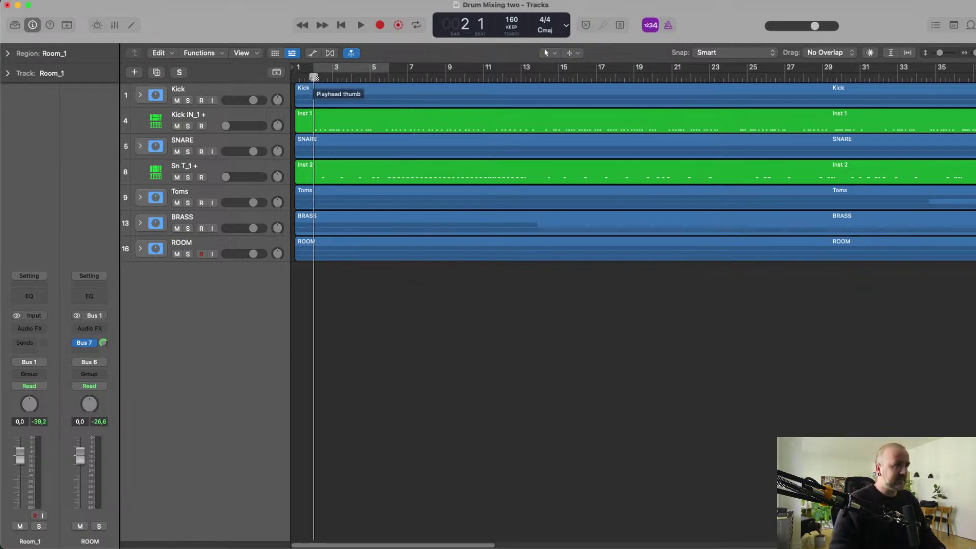
Play the full drum mix from bar 2 to hear its current sound, stopping around bar 17.
key(space)
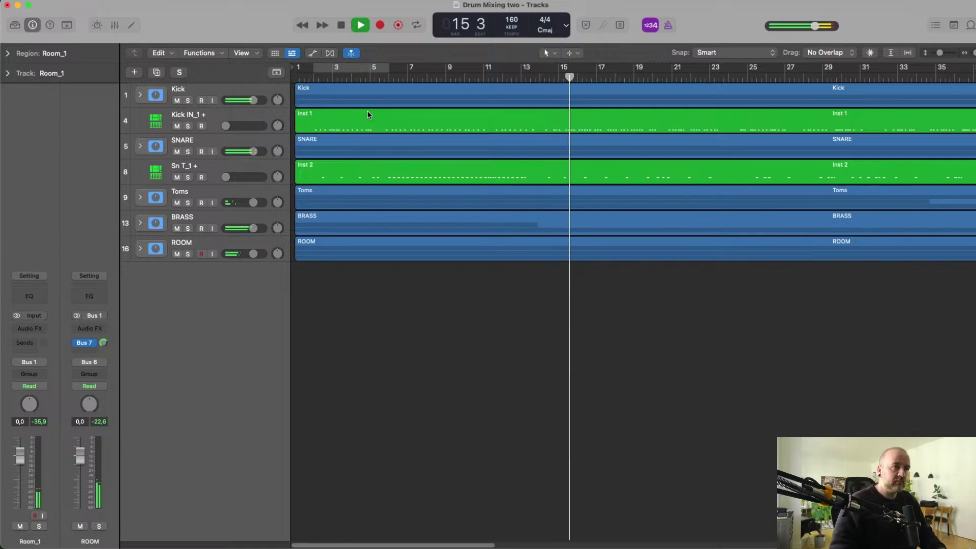
key(space)
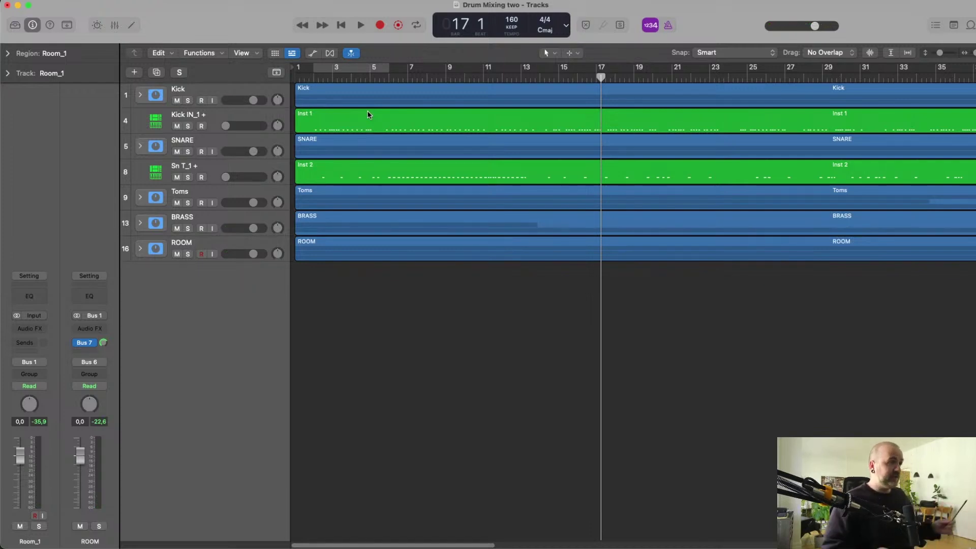
Expand the ROOM stack and solo Room 2_1, Room 3_1 and Room_1 to hear the room mics from around bar 10.
click(140, 249)
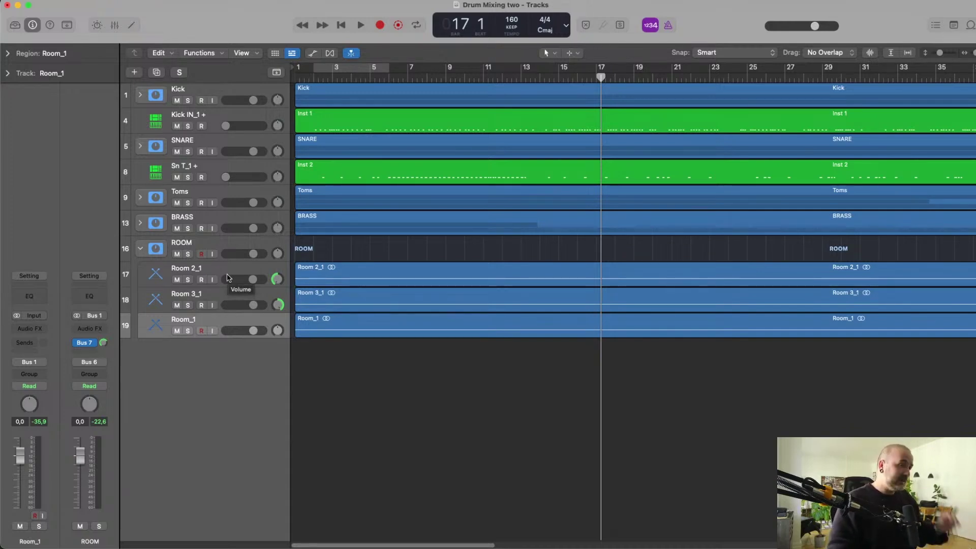
click(187, 279)
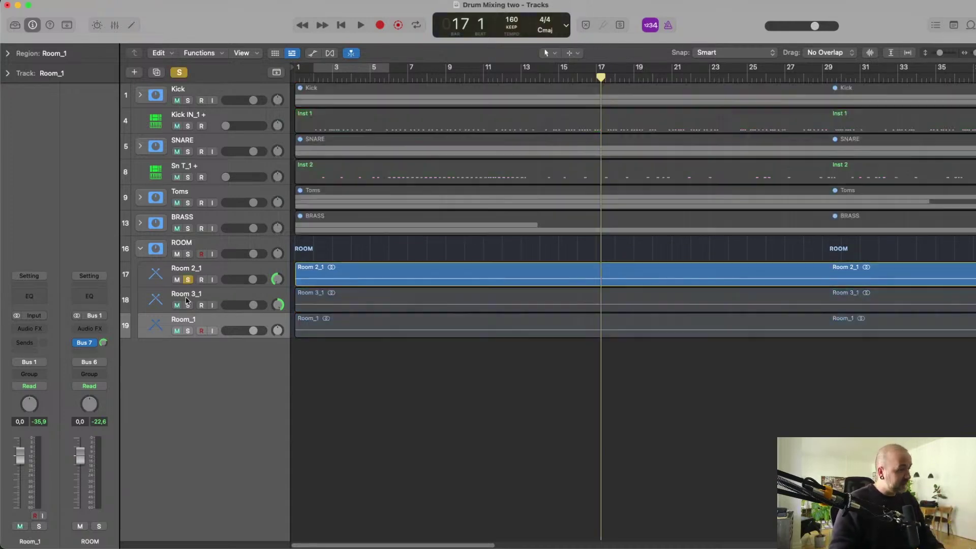
click(190, 303)
click(187, 304)
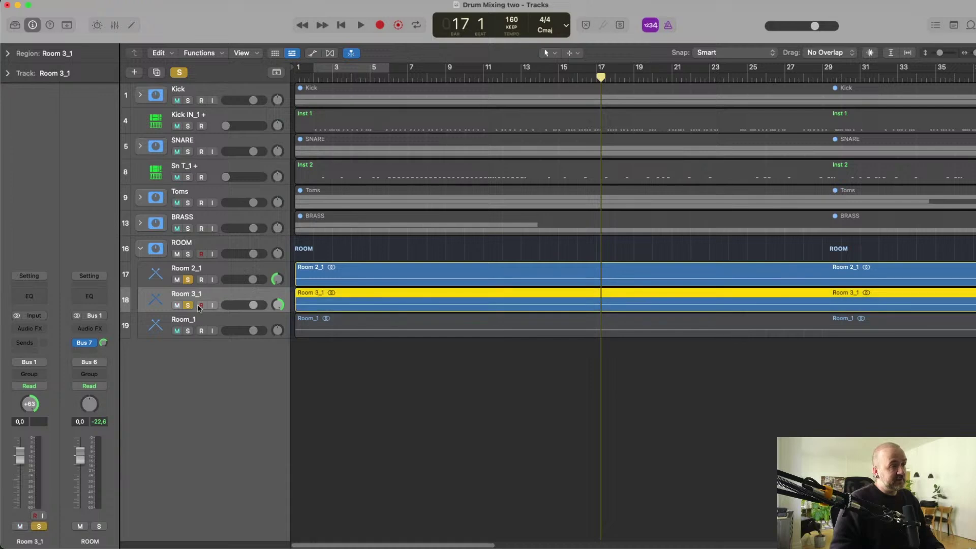
click(187, 331)
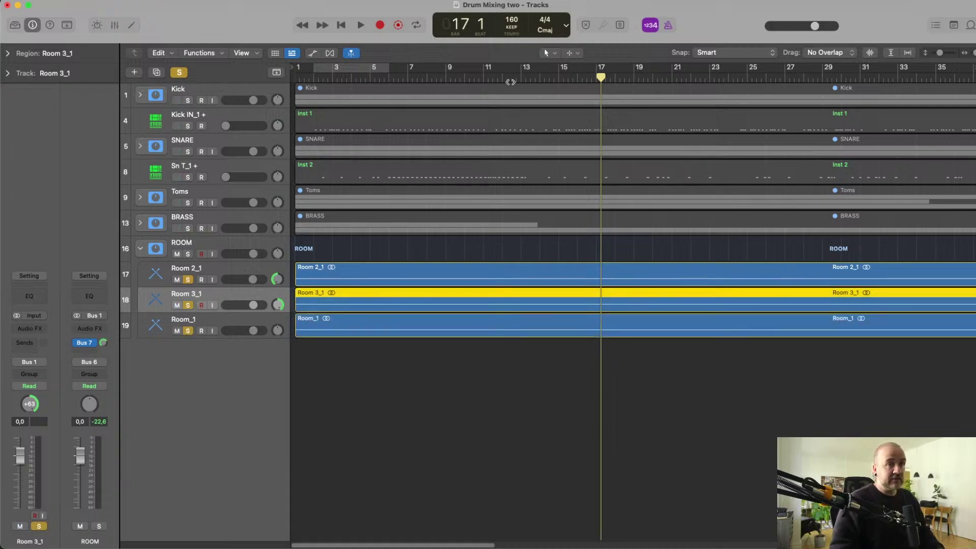
click(462, 78)
key(space)
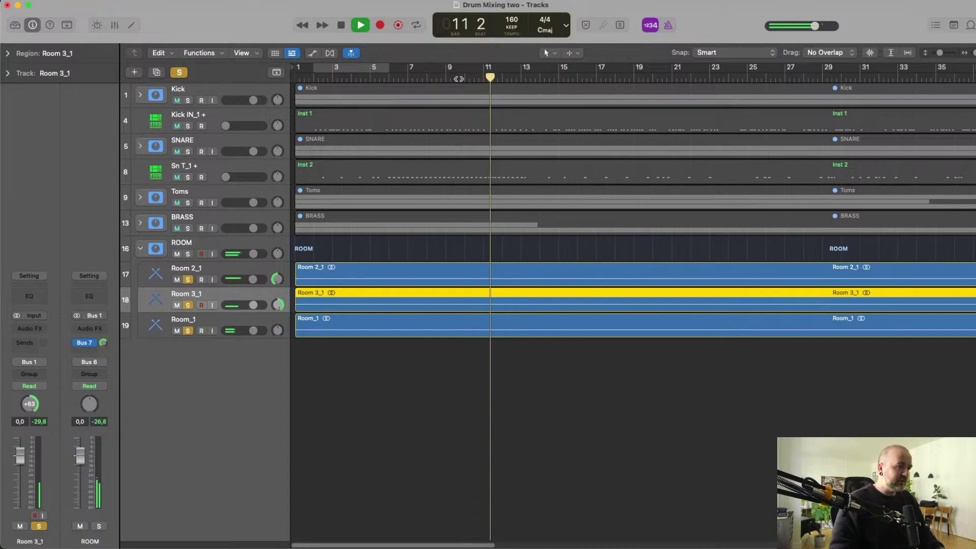
key(space)
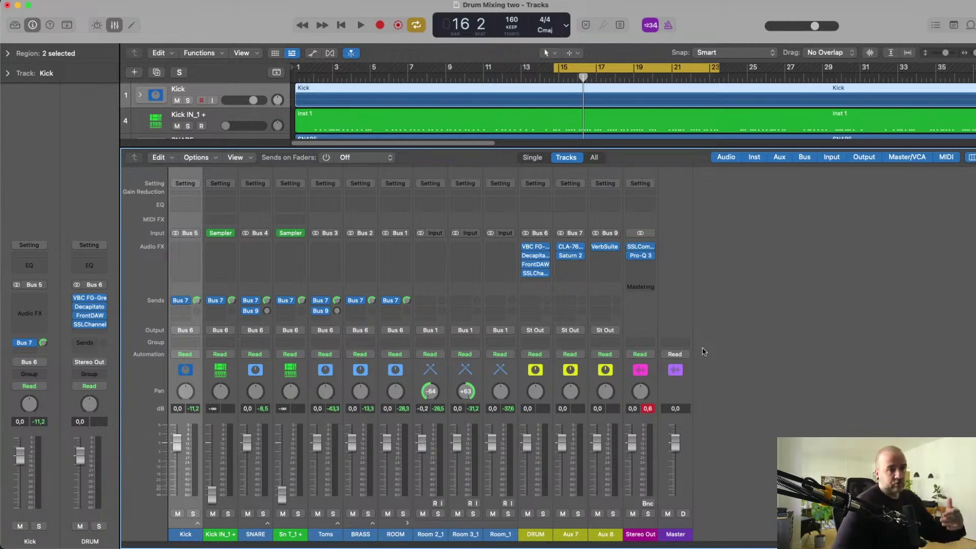
Inspect the DRUM bus plug-ins one by one: VBC FG-Grey, Decapitator, FrontDAW and SSLChannel, closing each window after viewing.
click(534, 256)
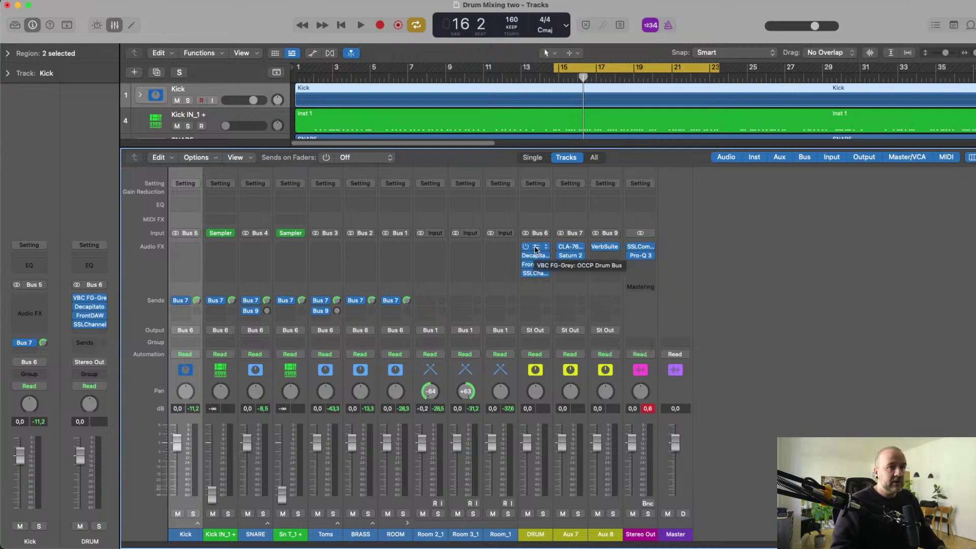
click(319, 134)
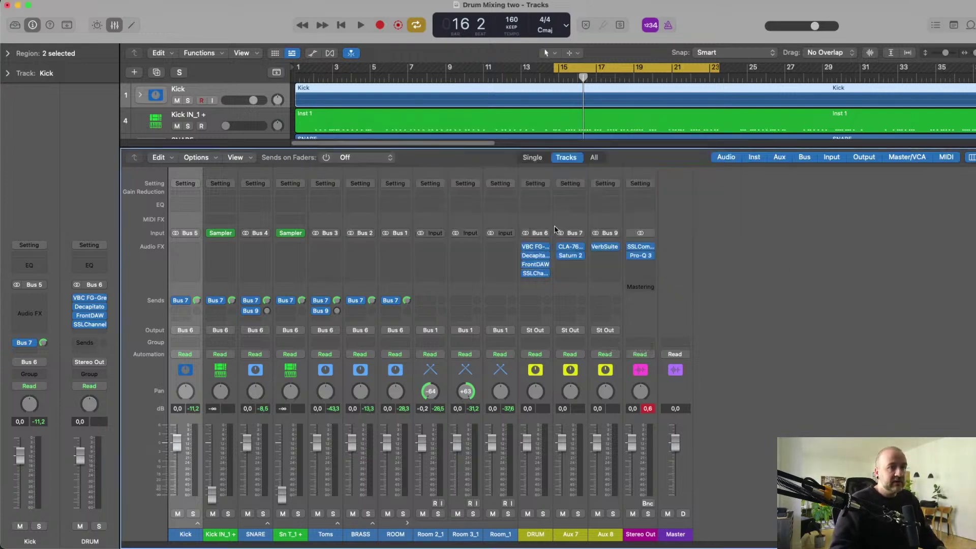
click(535, 256)
drag(414, 140, 381, 112)
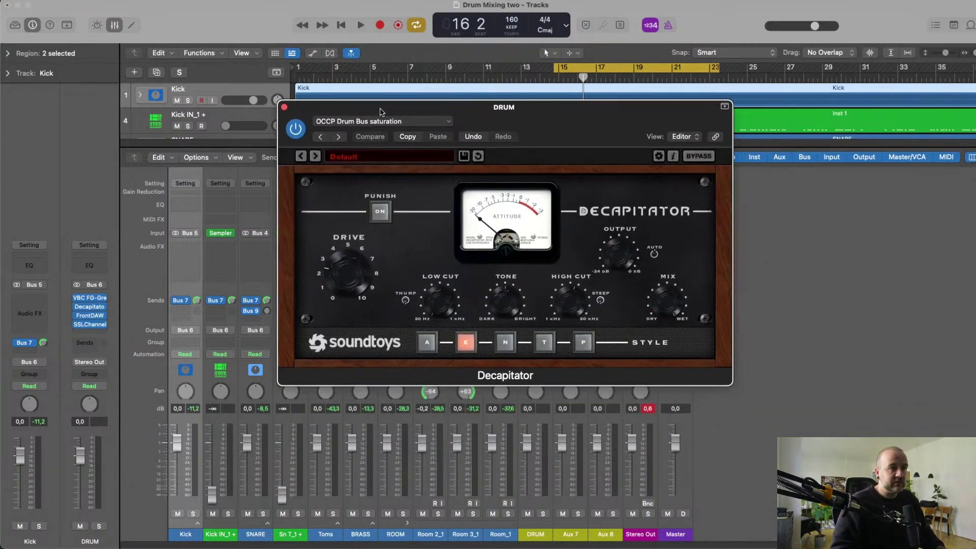
click(285, 108)
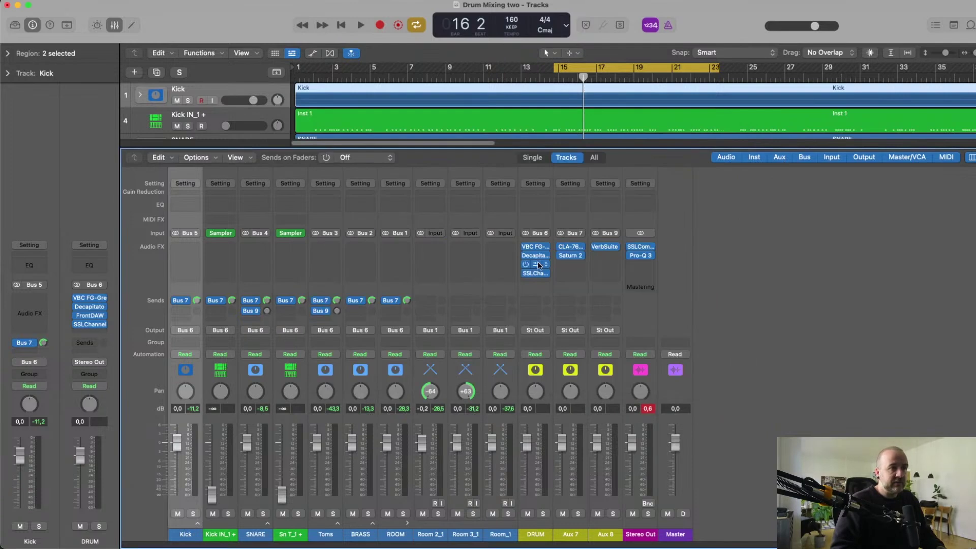
click(535, 264)
drag(371, 131, 369, 111)
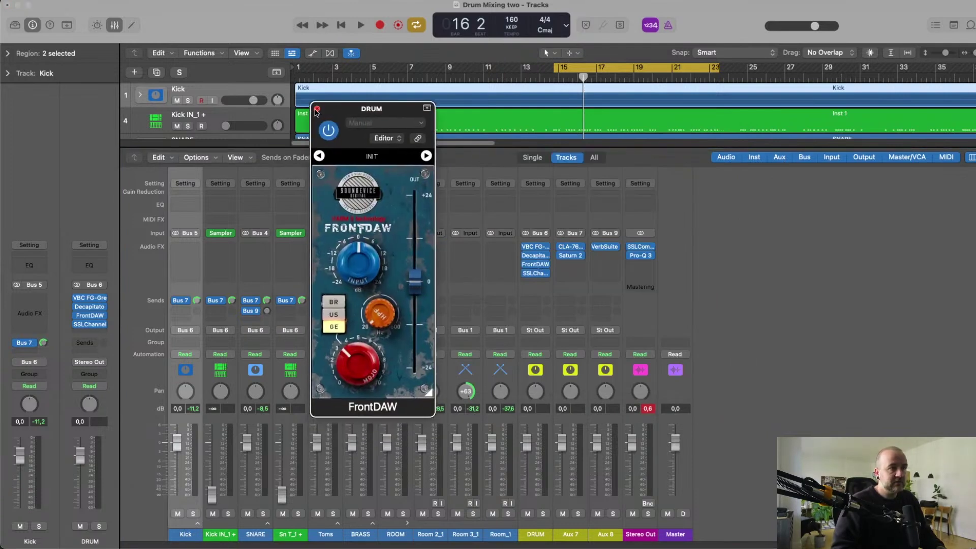
click(317, 109)
click(535, 273)
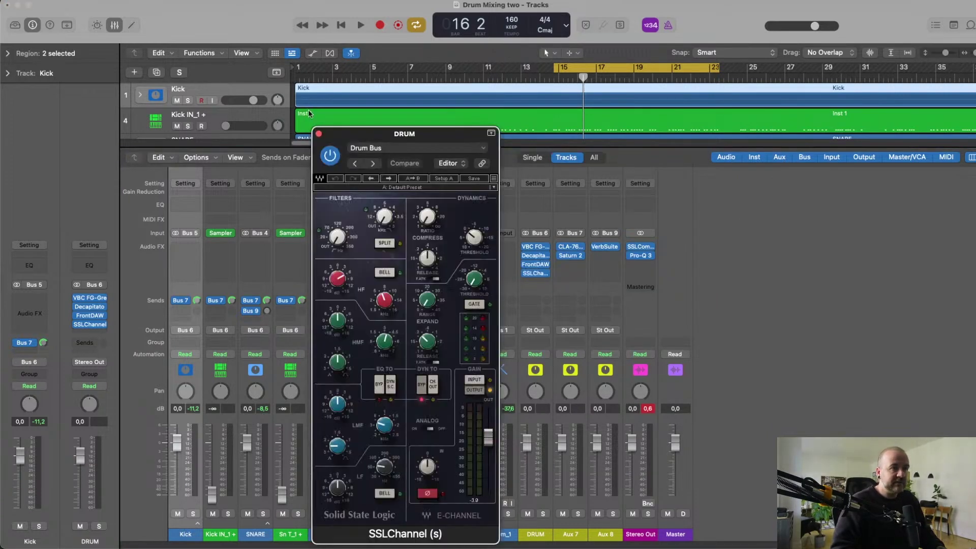
drag(315, 132, 303, 92)
click(307, 94)
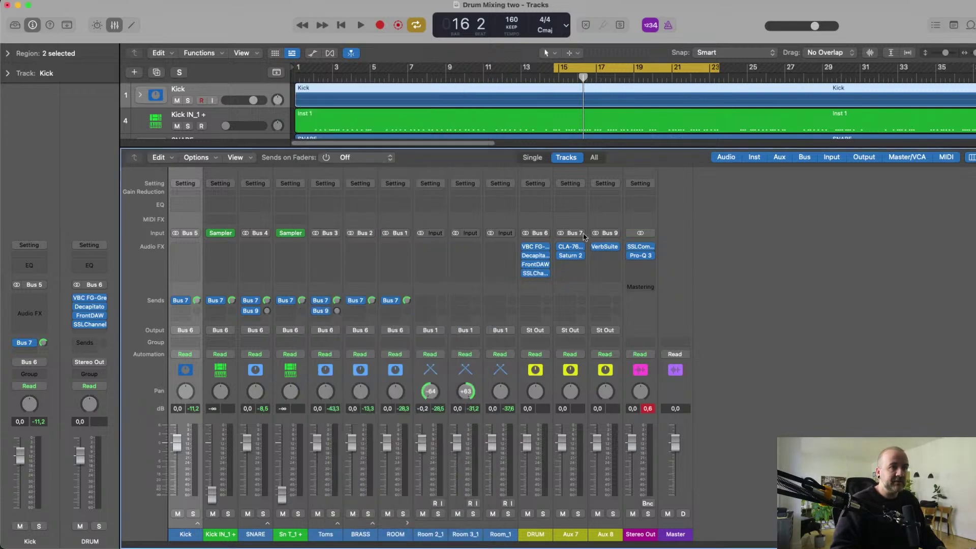
Inspect the CLA-76 and Saturn 2 settings on Aux 7 and the VerbSuite Classics reverb on Aux 8.
click(570, 247)
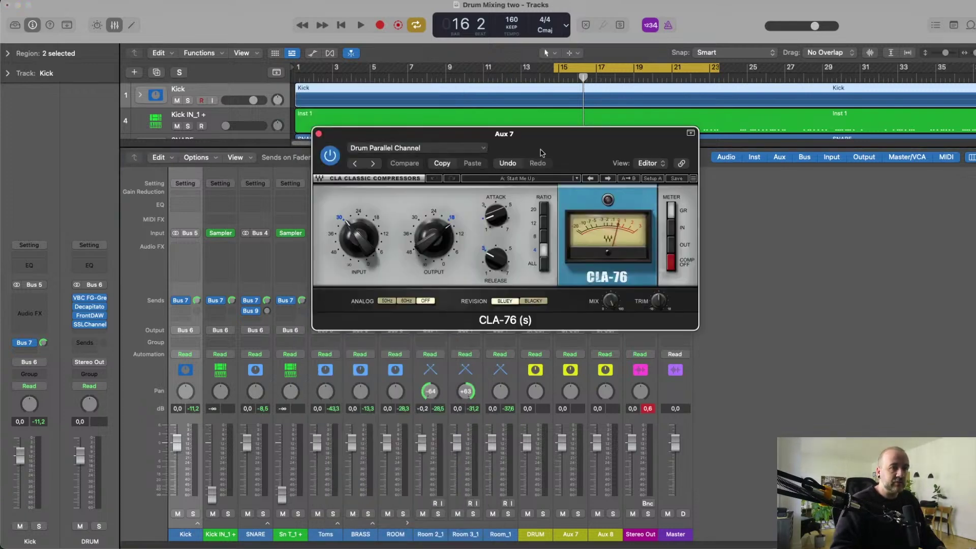
click(318, 134)
click(571, 257)
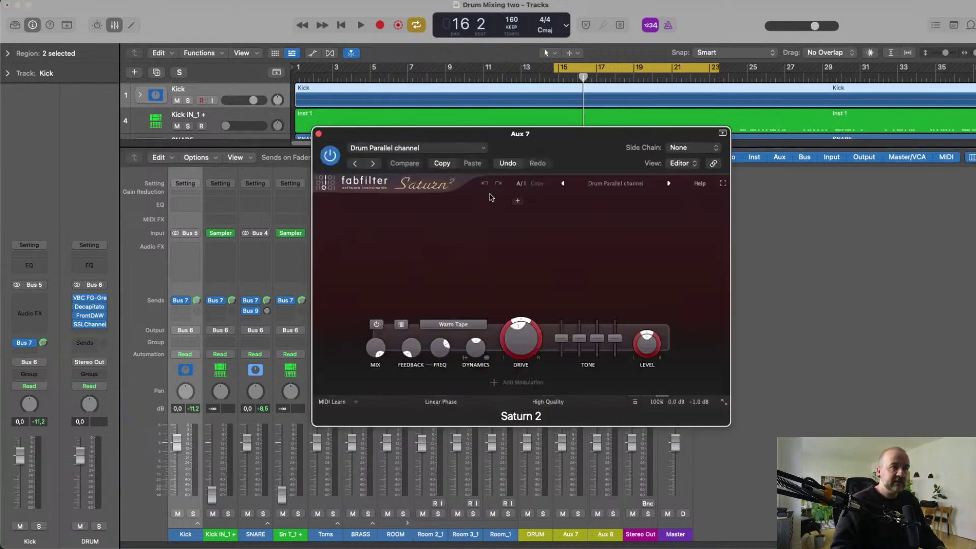
drag(358, 137, 350, 105)
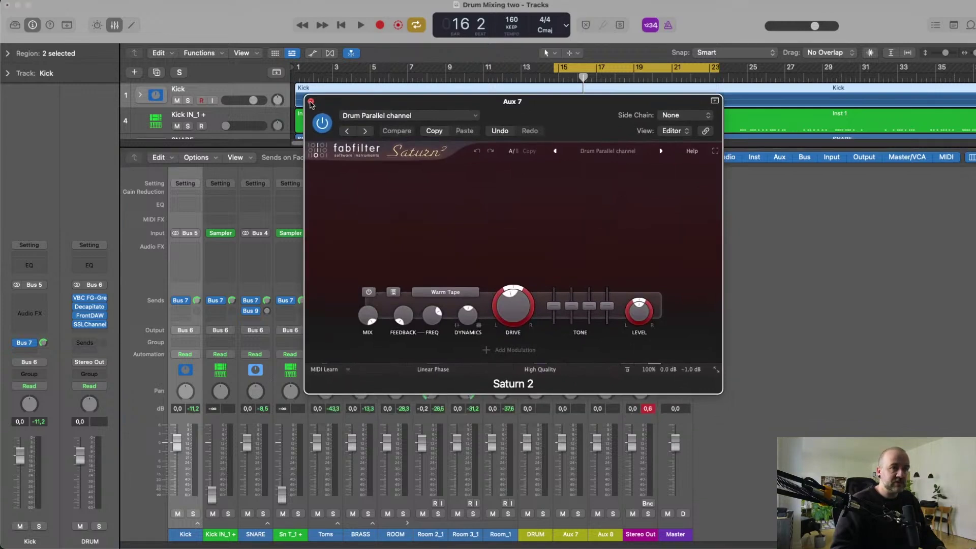
click(311, 102)
click(606, 247)
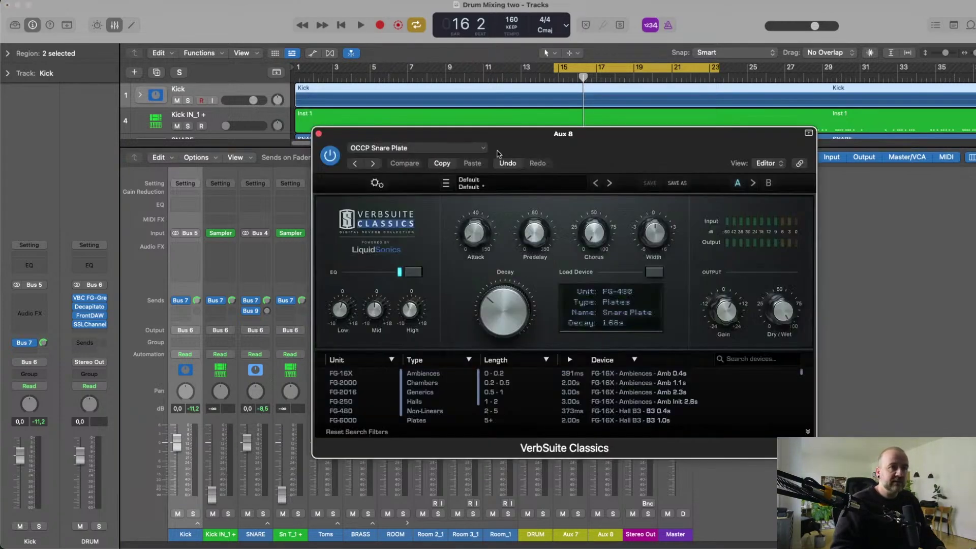
drag(498, 154, 499, 100)
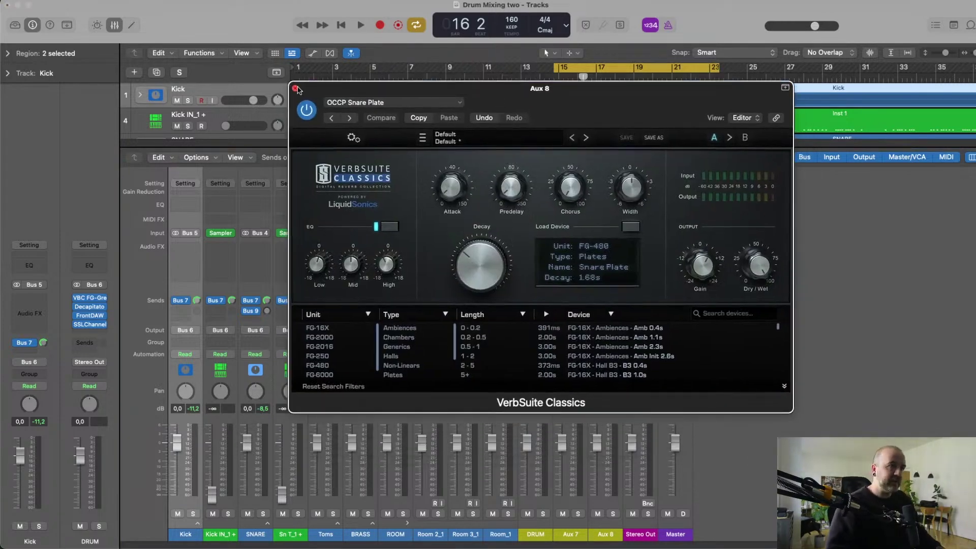
click(296, 89)
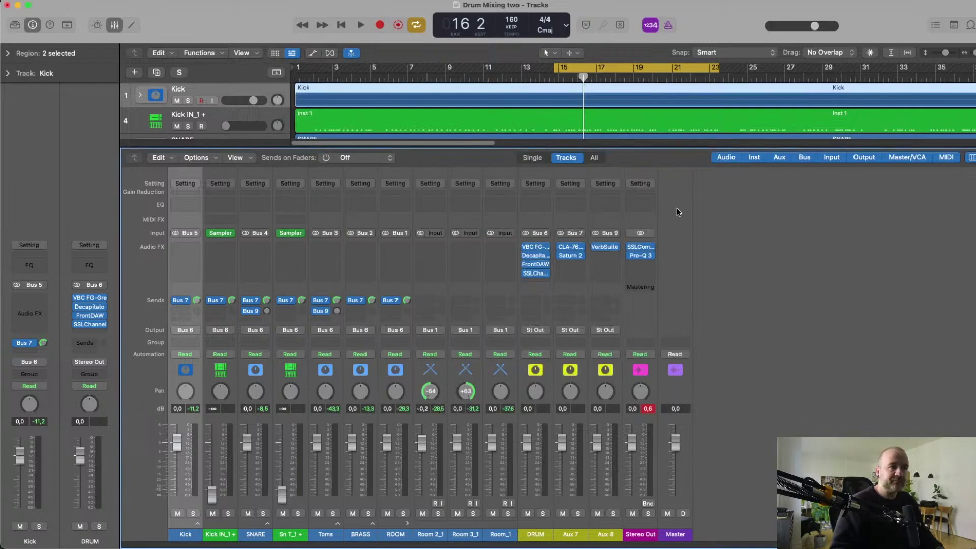
Inspect the SSLComp and Pro-Q 3 settings on the Stereo Out channel.
click(641, 247)
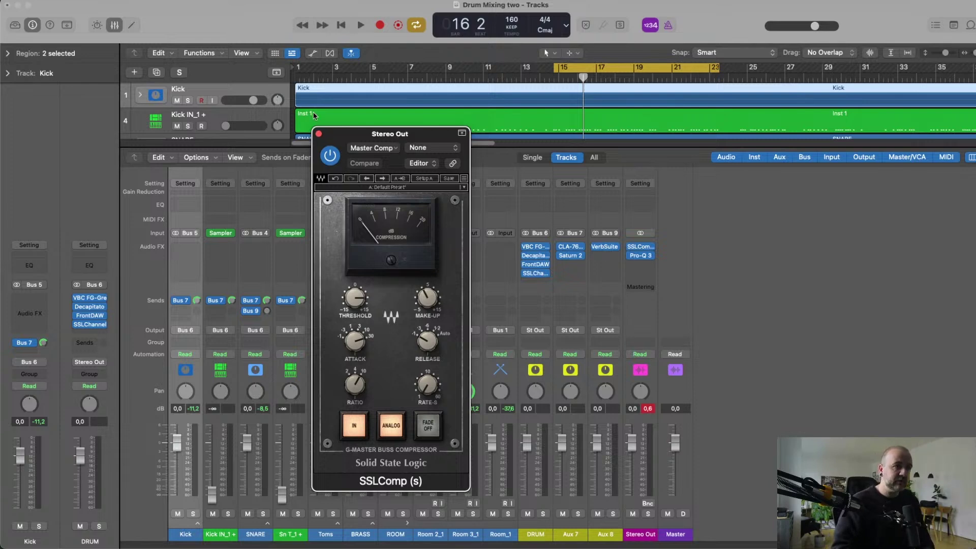
click(319, 134)
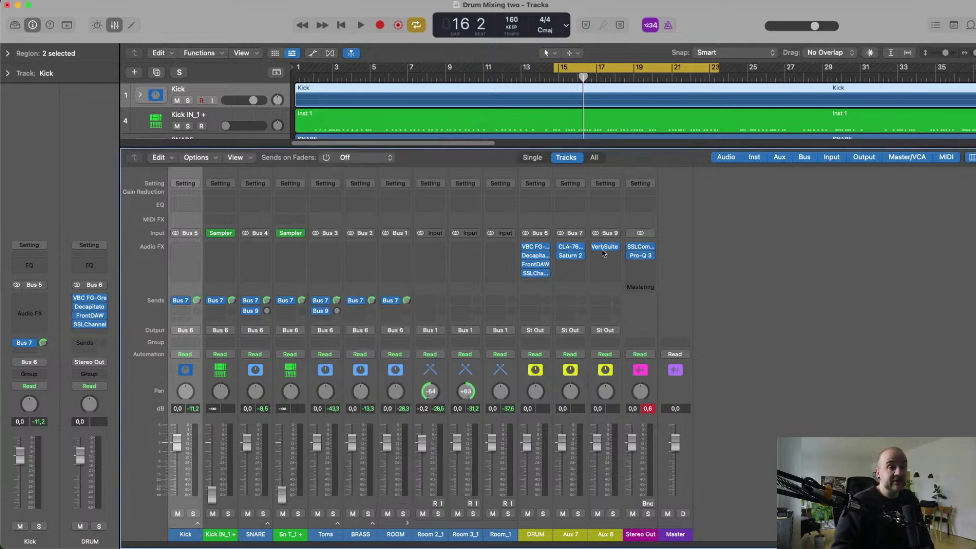
click(641, 256)
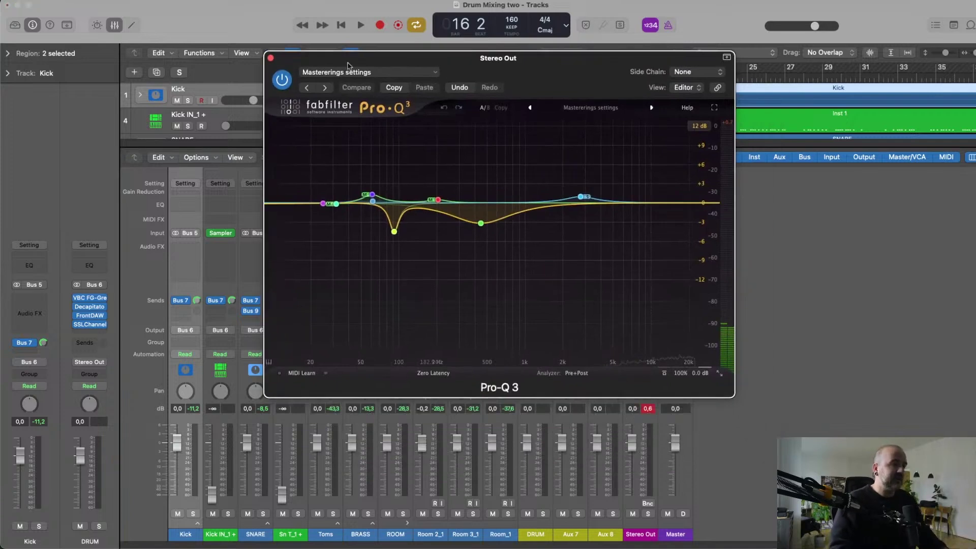
click(270, 58)
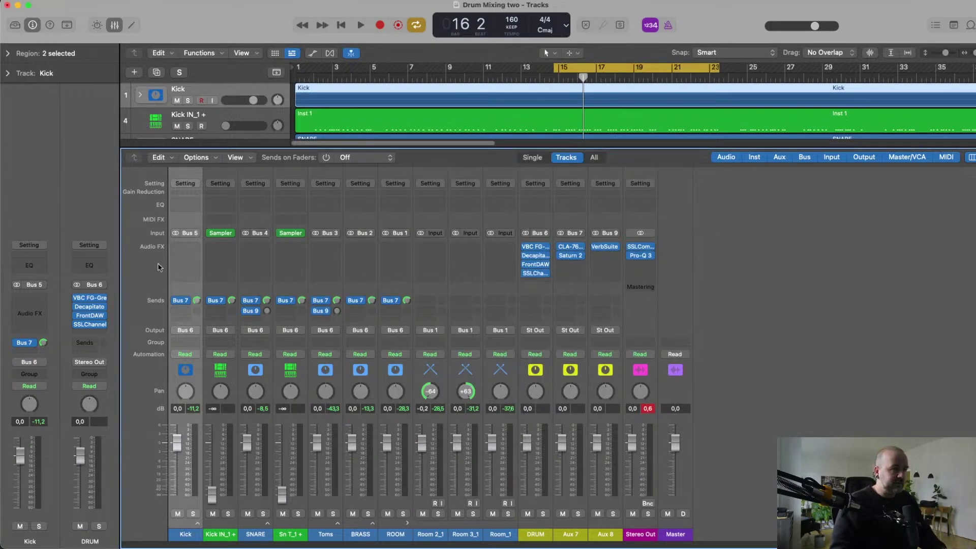
Solo the Kick stack, expand it in the mixer to show its individual mics, and play the loop.
click(193, 513)
click(197, 523)
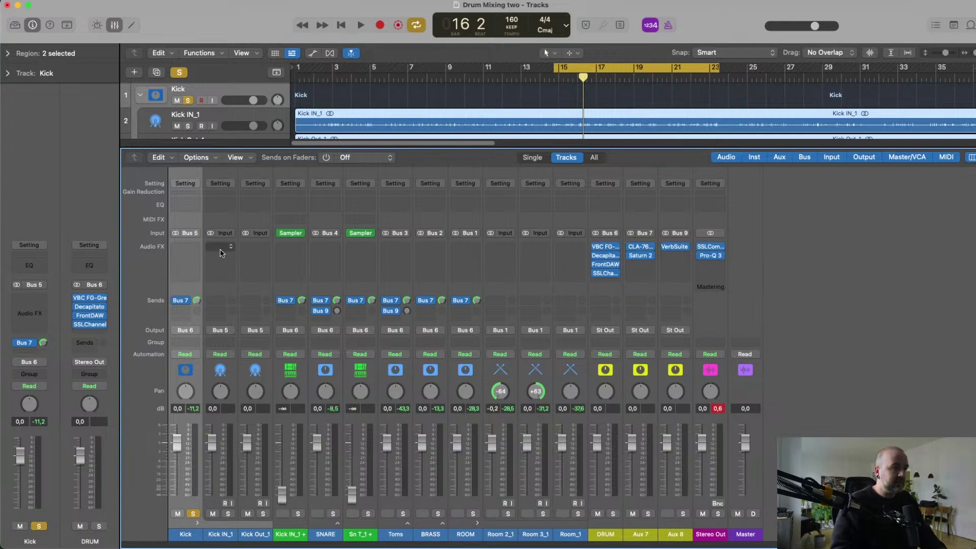
key(space)
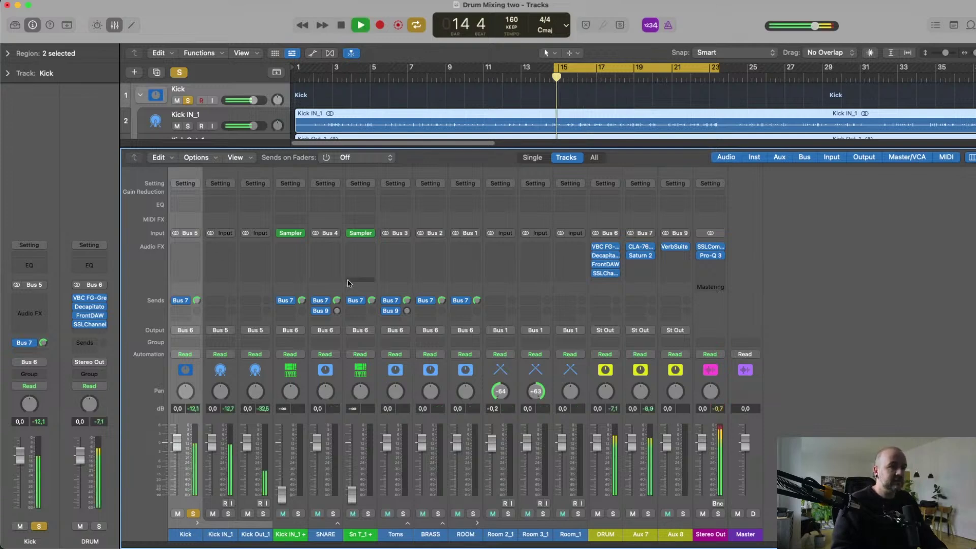
Solo Kick IN_1 and Kick Out_1 in turn to compare the two kick mics over the loop.
click(228, 513)
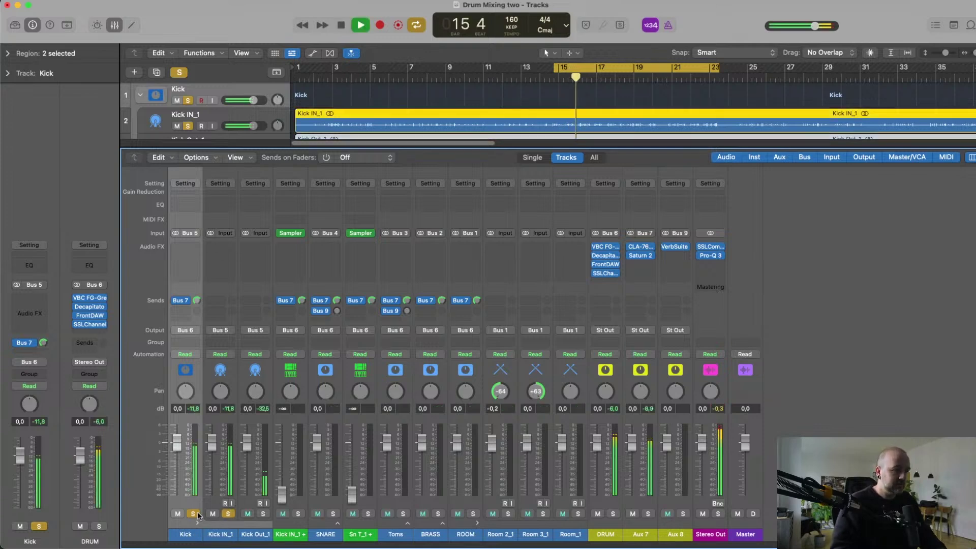
click(228, 514)
click(263, 513)
key(space)
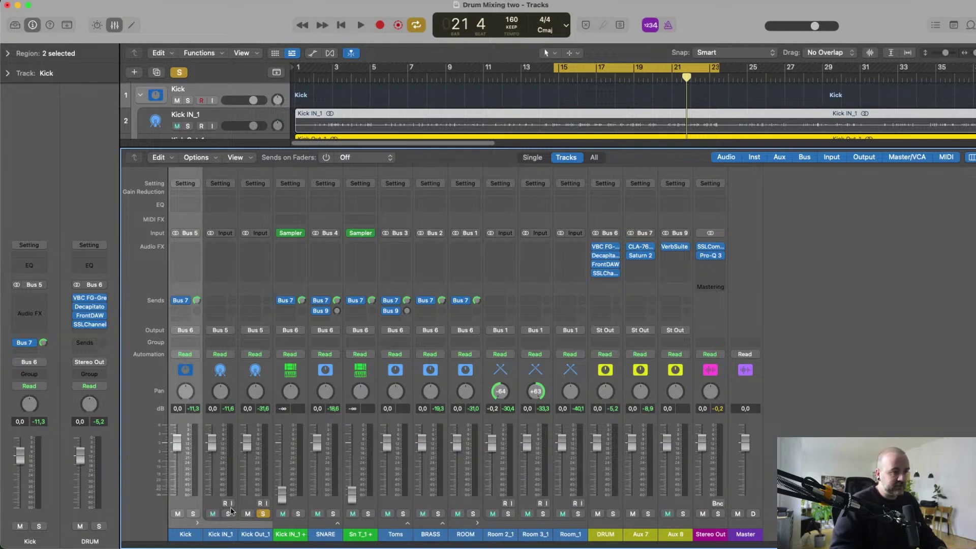
click(264, 514)
key(space)
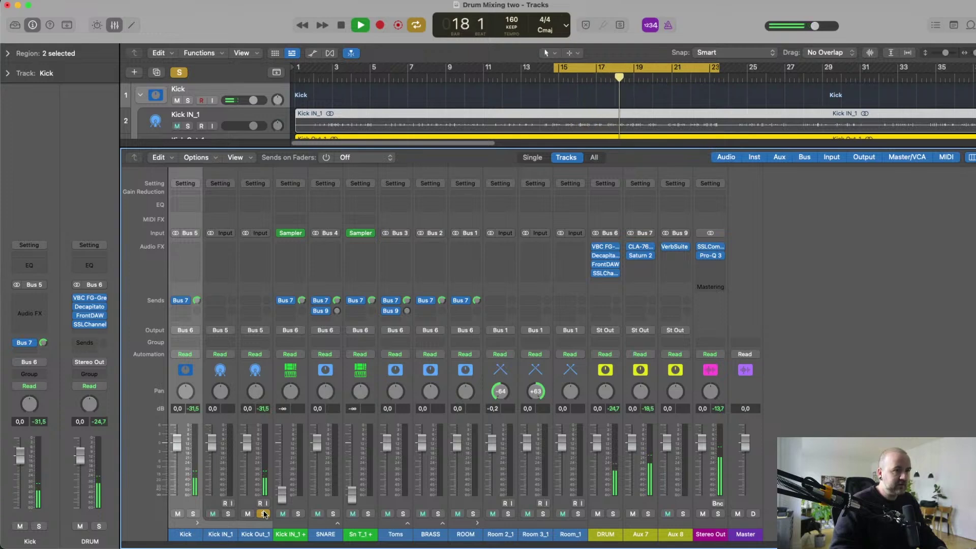
key(space)
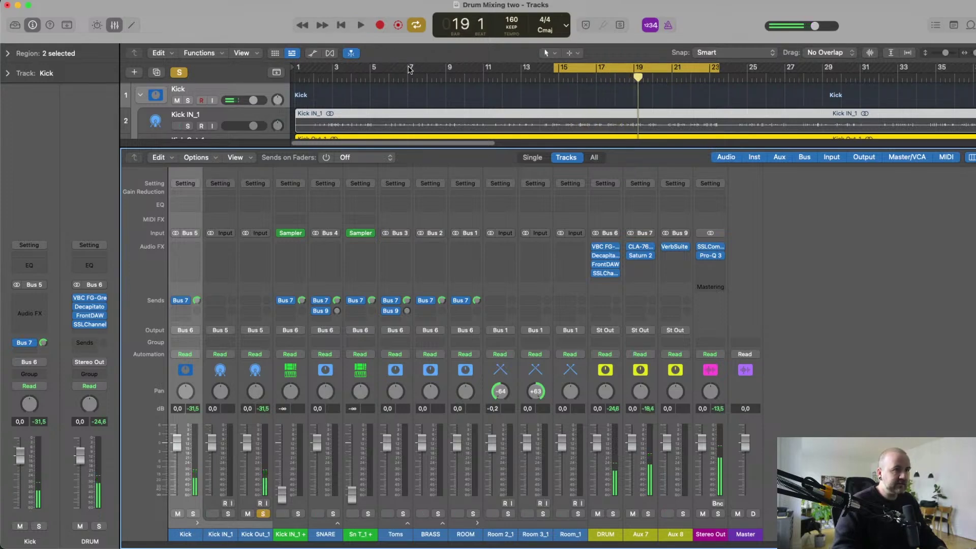
Move the cycle range earlier to about bars 6 to 14 and listen to the soloed Kick Out_1 there.
drag(582, 70, 392, 78)
key(space)
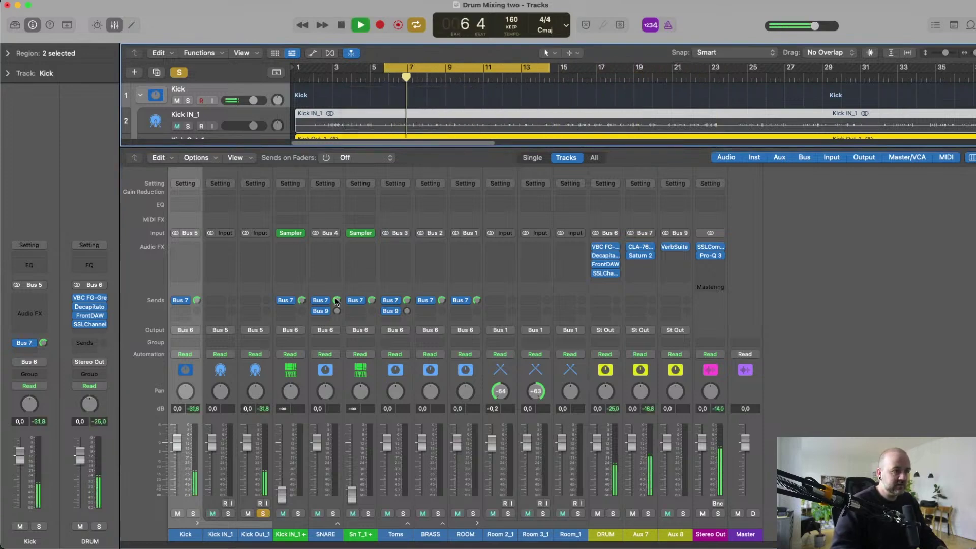
key(space)
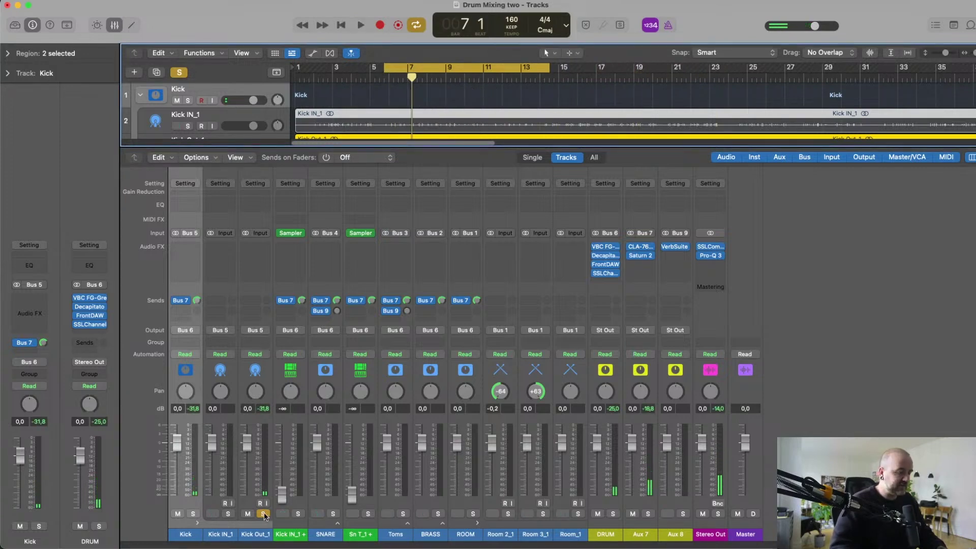
Switch the solo to Kick IN_1, play the loop, and add Kick Out_1 to the solo to hear both together.
click(263, 514)
click(228, 513)
key(space)
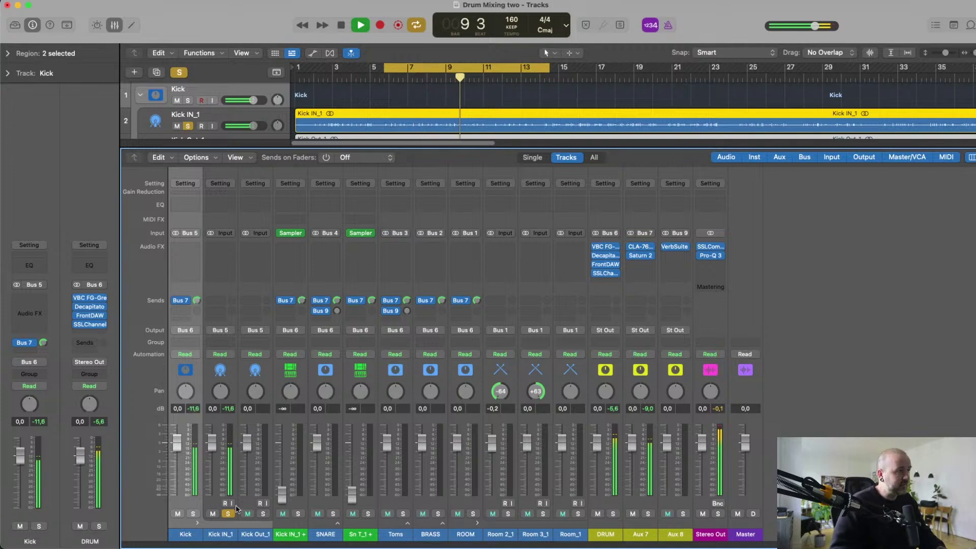
click(263, 514)
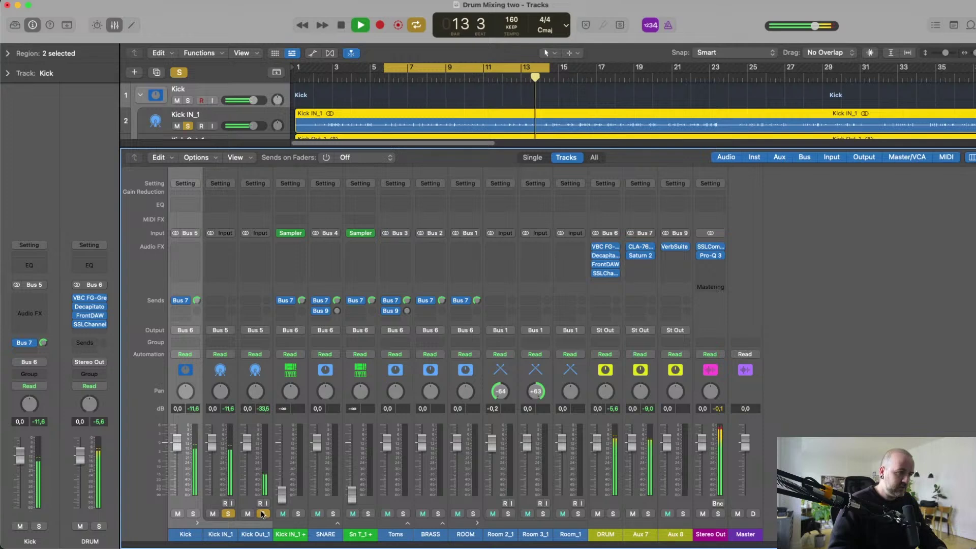
Stop playback, collapse and solo the Kick stack, and move the cycle range to about bars 15 to 23.
key(space)
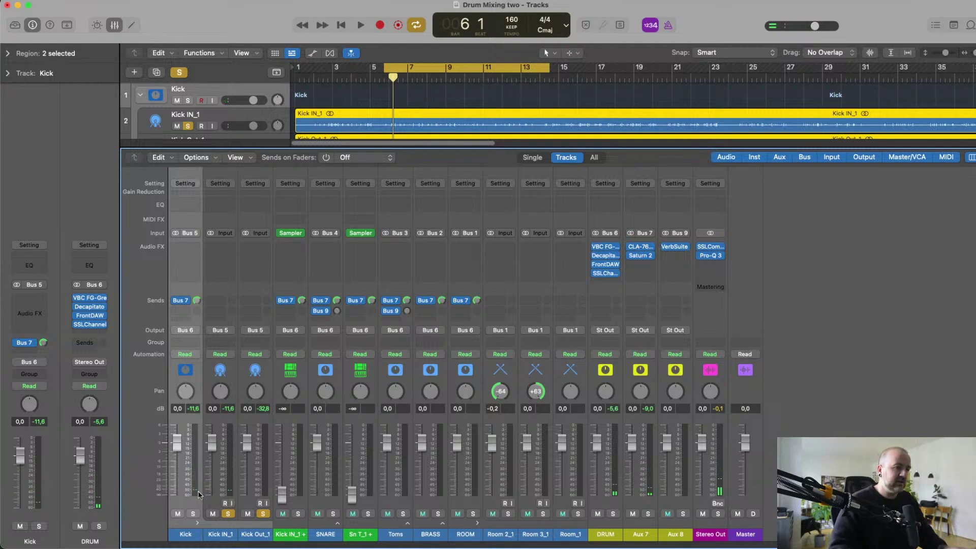
click(197, 523)
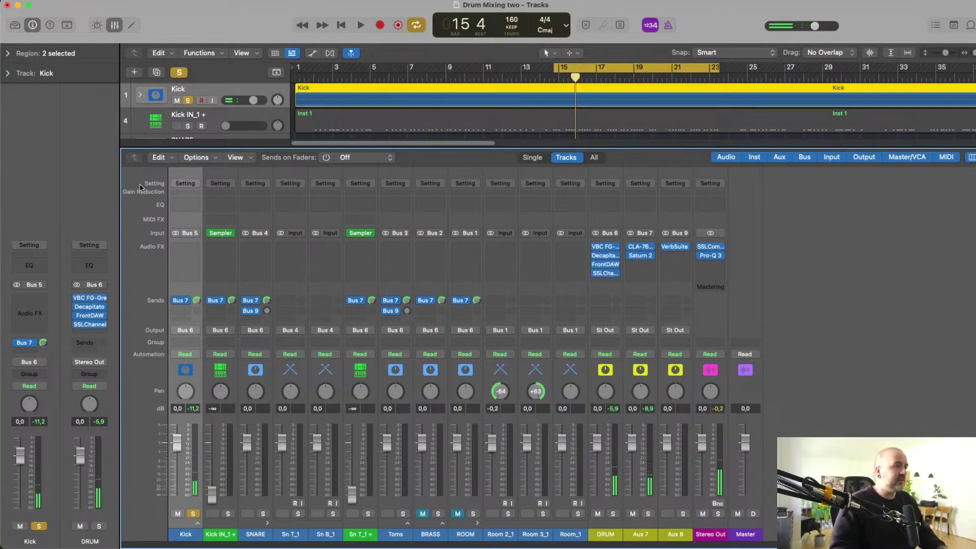
Insert FabFilter Saturn 2 as the first audio effect on the Kick stack and load the OCCP Kick preset.
click(192, 252)
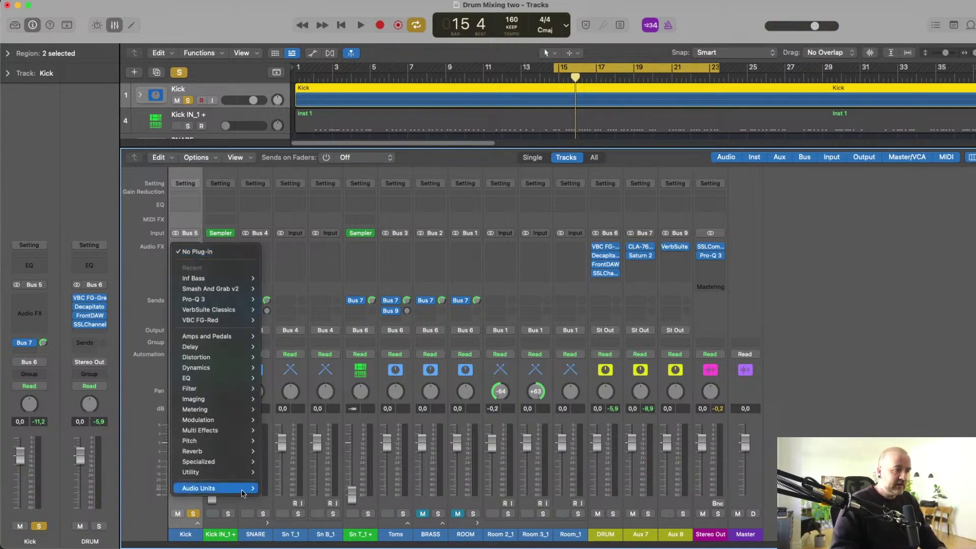
mouse_move(243, 493)
mouse_move(293, 416)
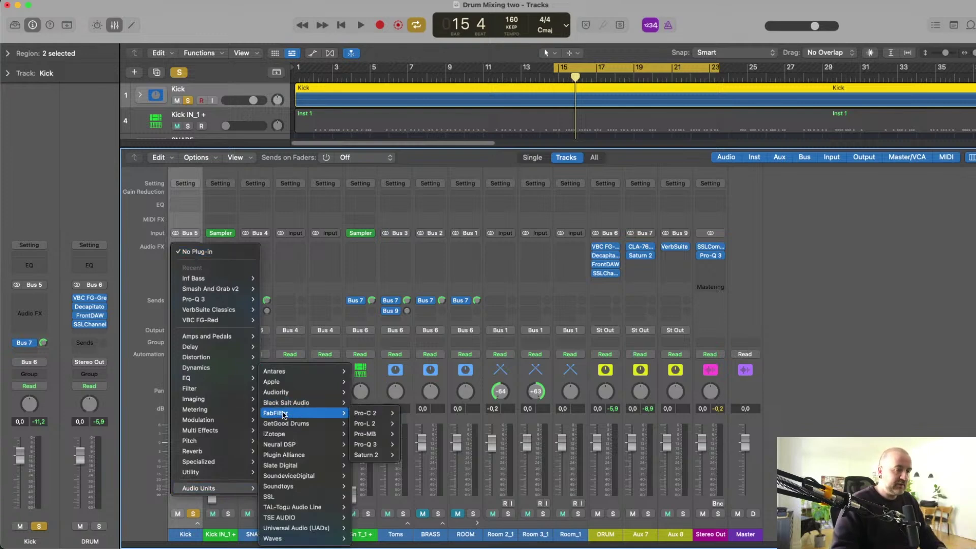
mouse_move(376, 454)
click(414, 455)
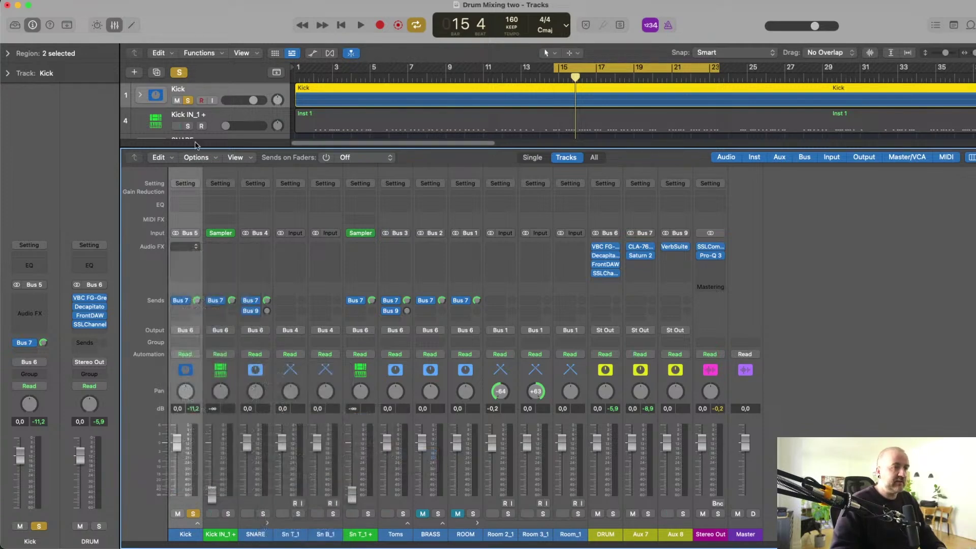
click(363, 150)
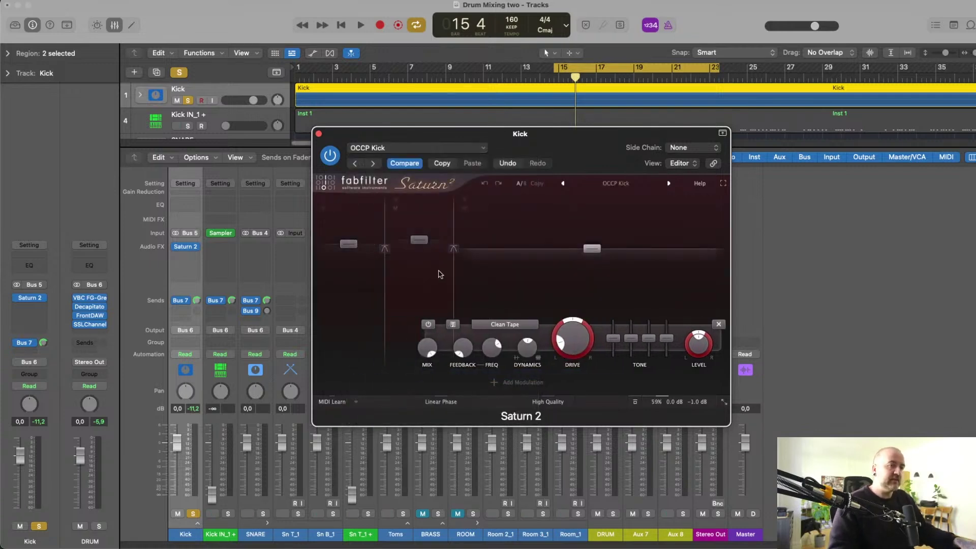
Select band 2 in Saturn 2 and play the loop, bypassing and re-enabling the plug-in to compare the kick.
click(410, 242)
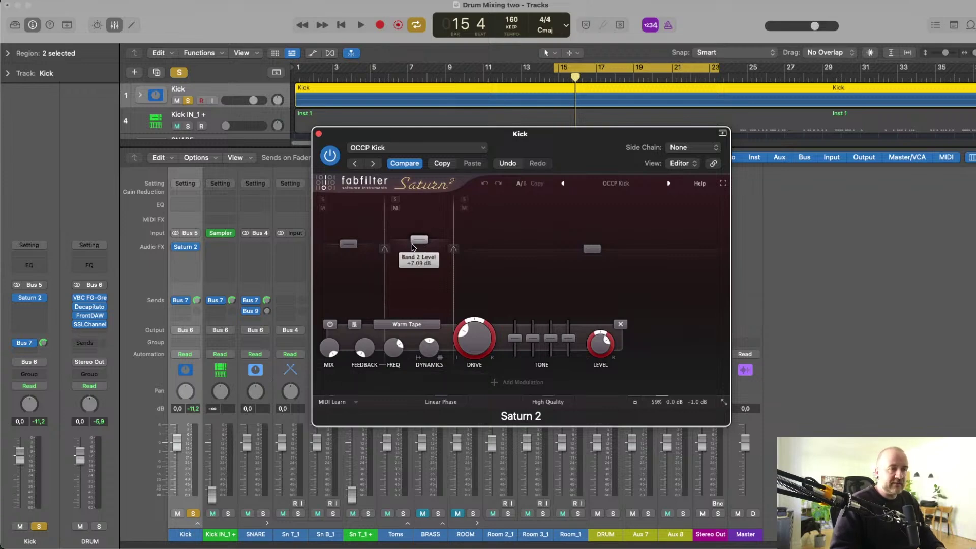
key(space)
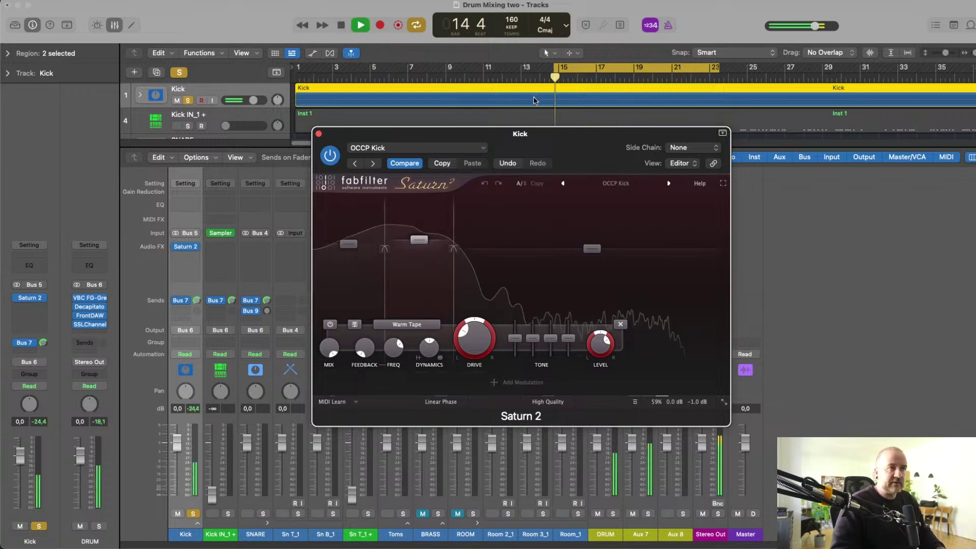
click(329, 153)
click(329, 154)
key(space)
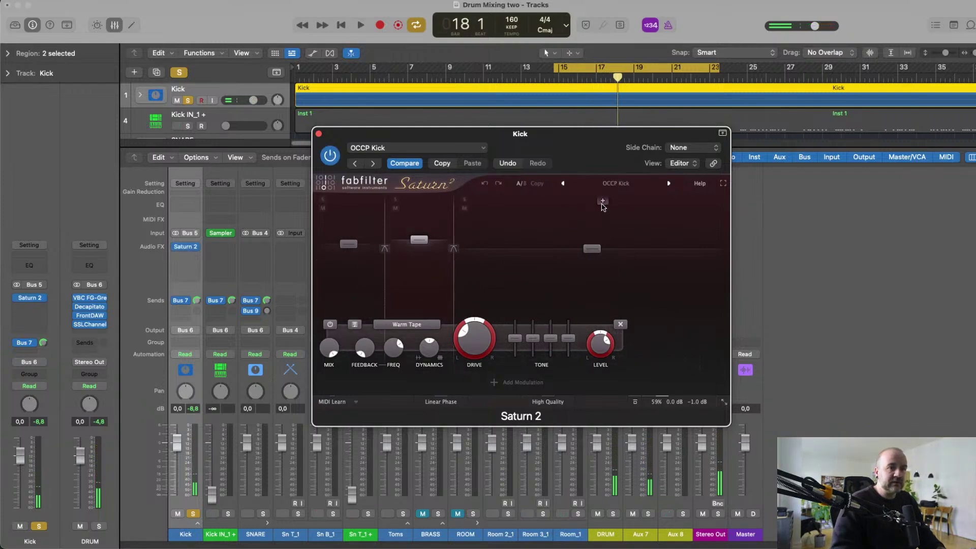
Split off a fourth, high-frequency band in Saturn 2 and raise its level to about +8.77 dB over the loop.
click(584, 202)
drag(584, 202, 605, 207)
key(space)
drag(670, 246, 672, 242)
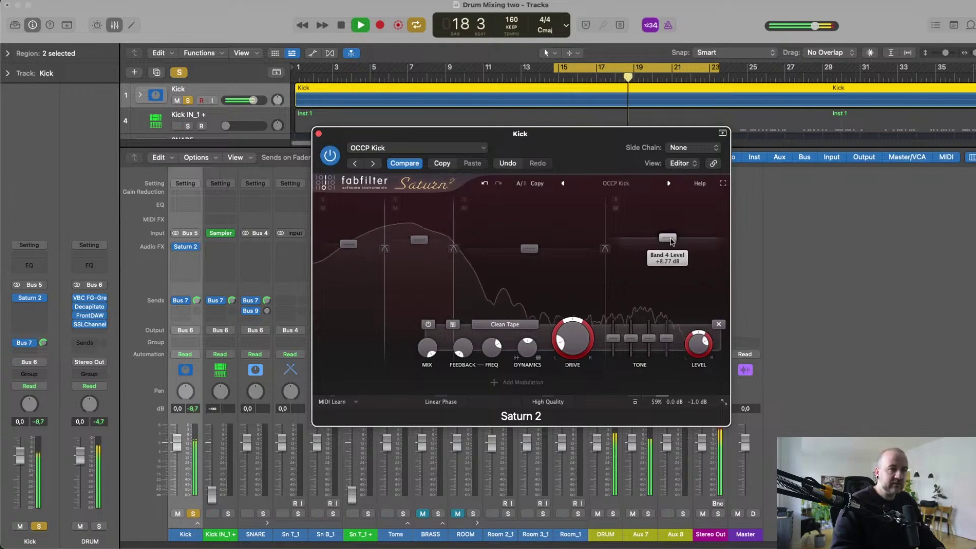
key(space)
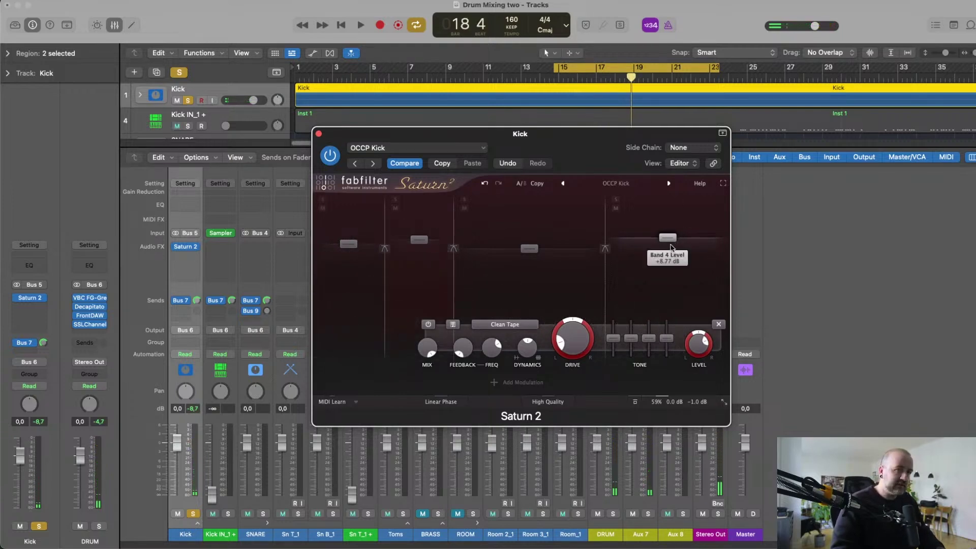
Set Saturn 2's band 4 level to +7.72 dB, listen to the kick, and close the plug-in window.
drag(668, 245, 669, 246)
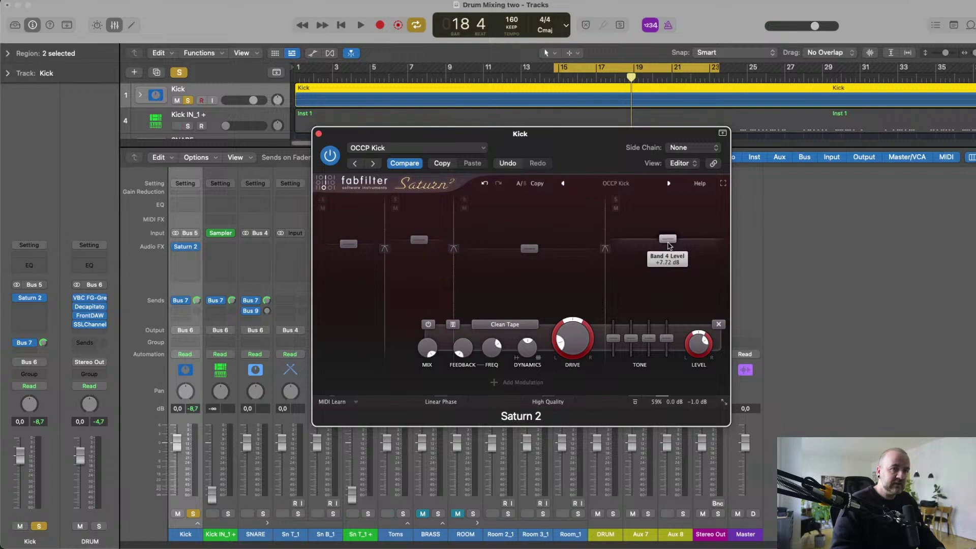
key(space)
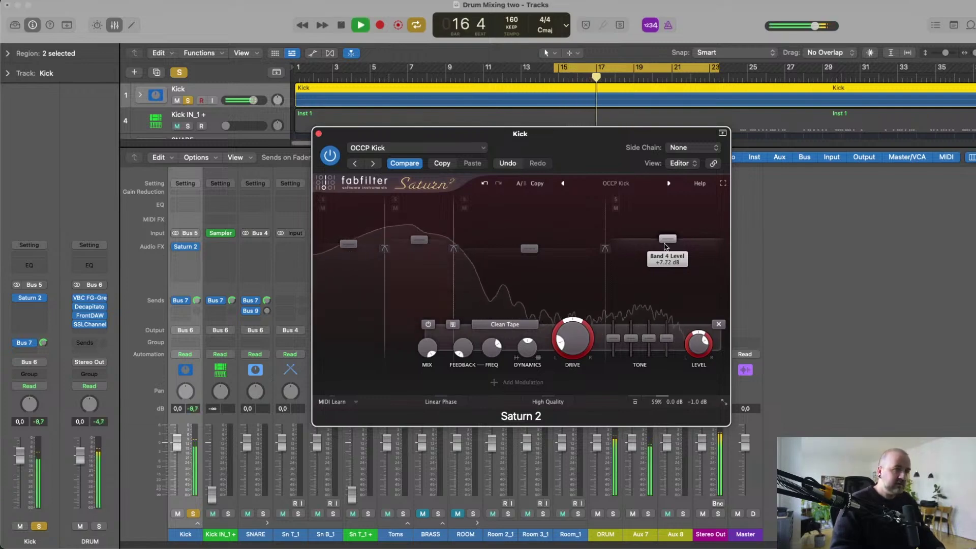
key(space)
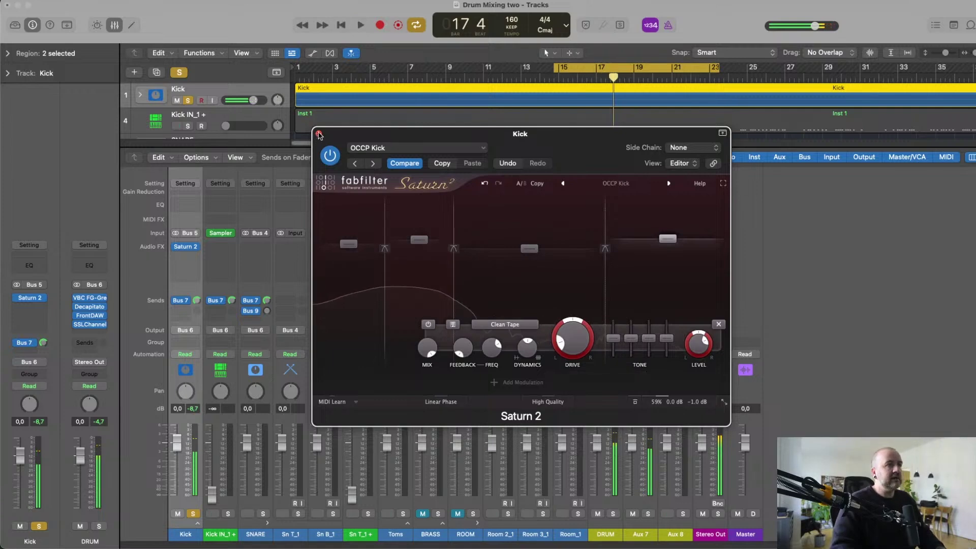
key(v)
Insert the stereo Waves SSLChannel (s) below Saturn 2 on the Kick stack.
click(178, 264)
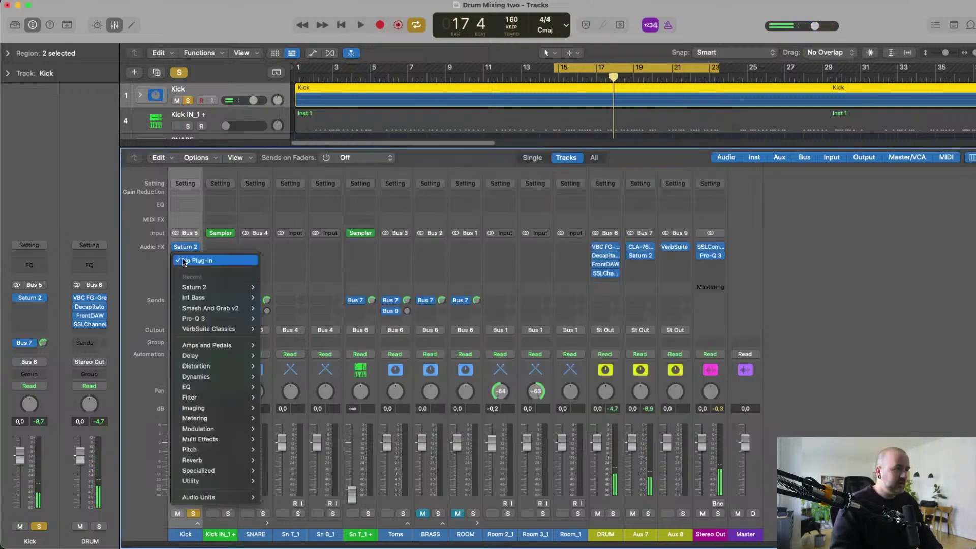
mouse_move(239, 497)
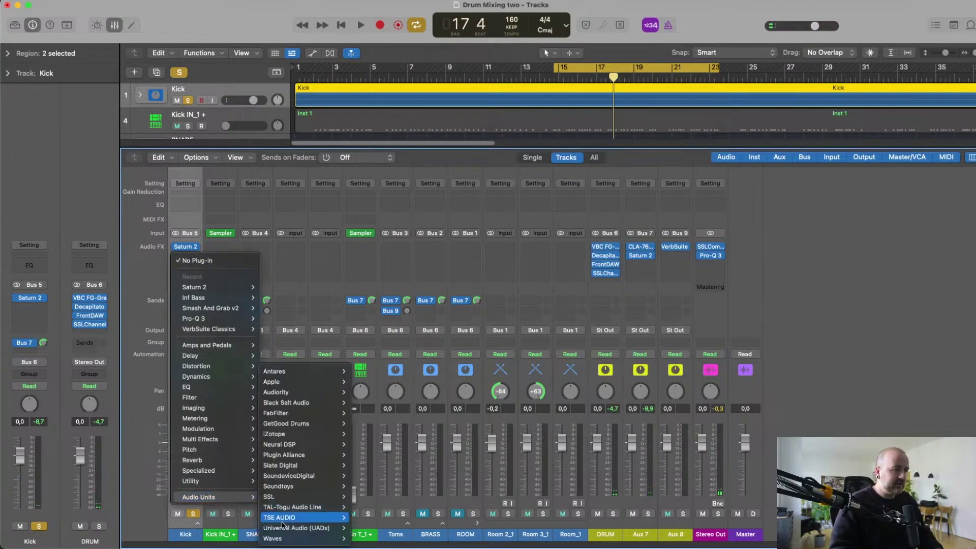
mouse_move(307, 539)
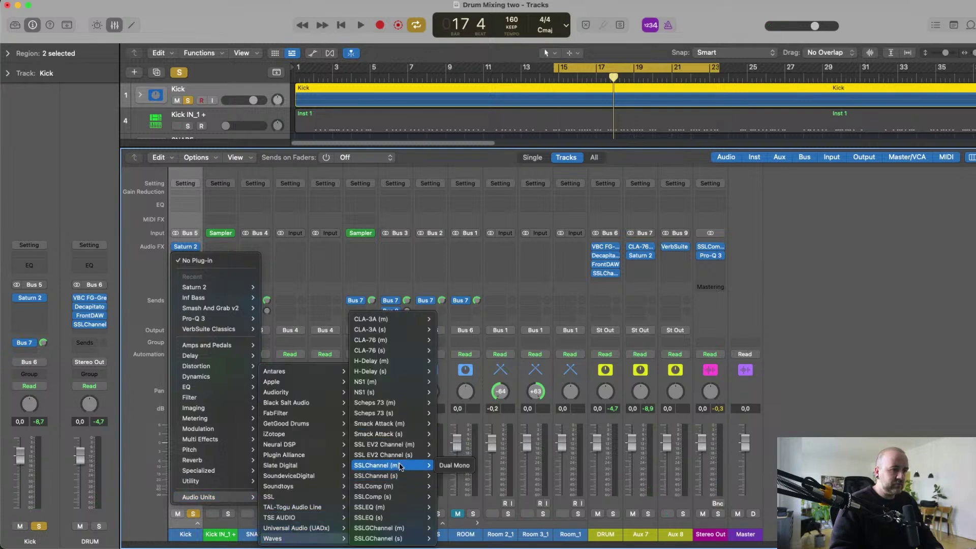
click(448, 476)
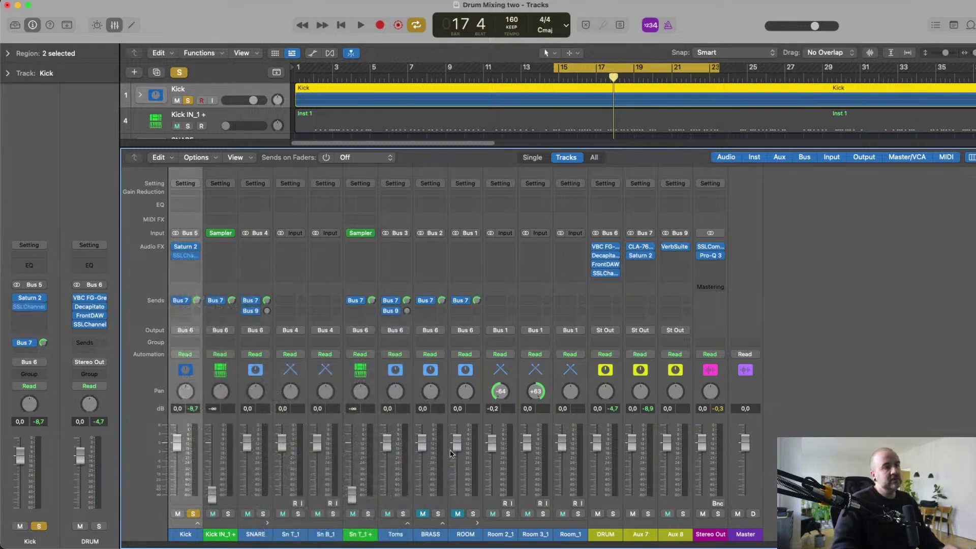
click(430, 362)
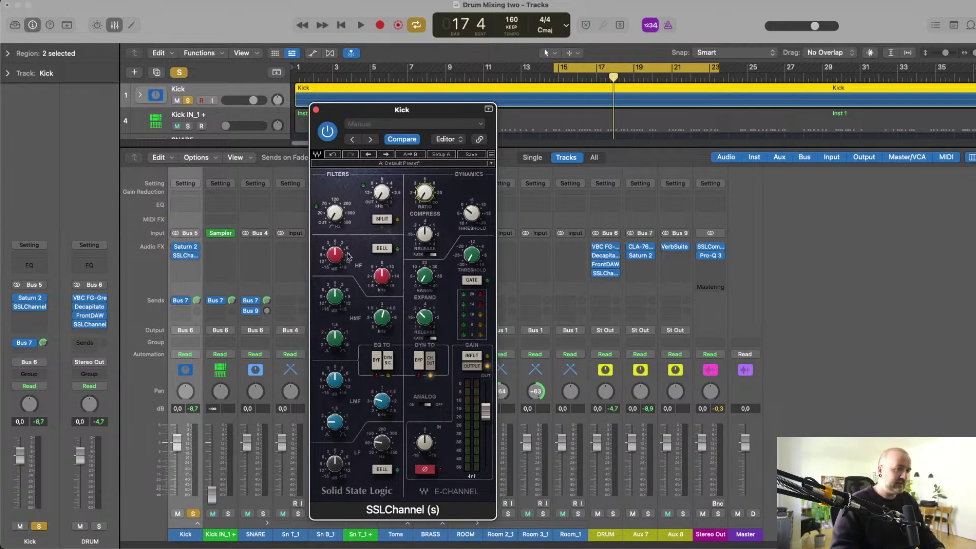
Lower the LMF frequency in the kick's SSLChannel and cut the LMF gain while playing the loop.
key(space)
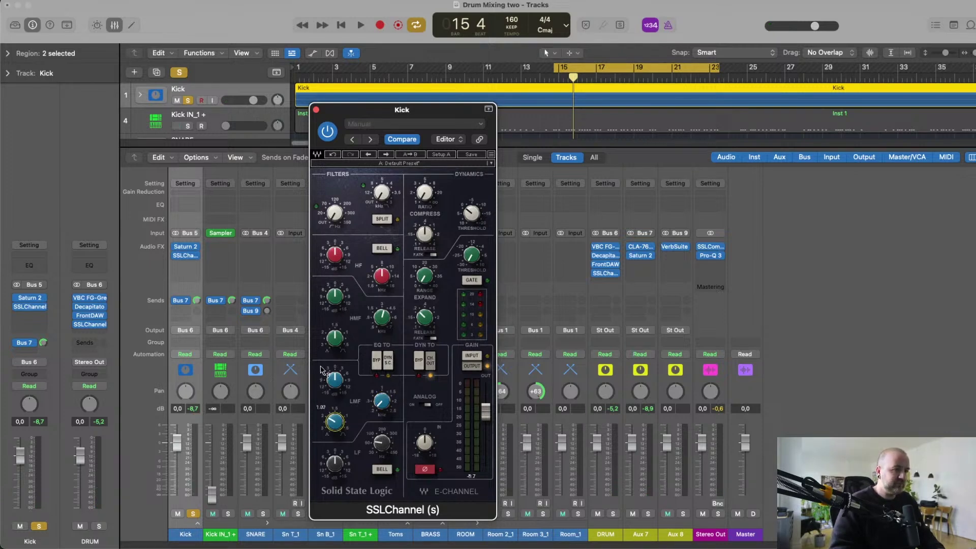
key(space)
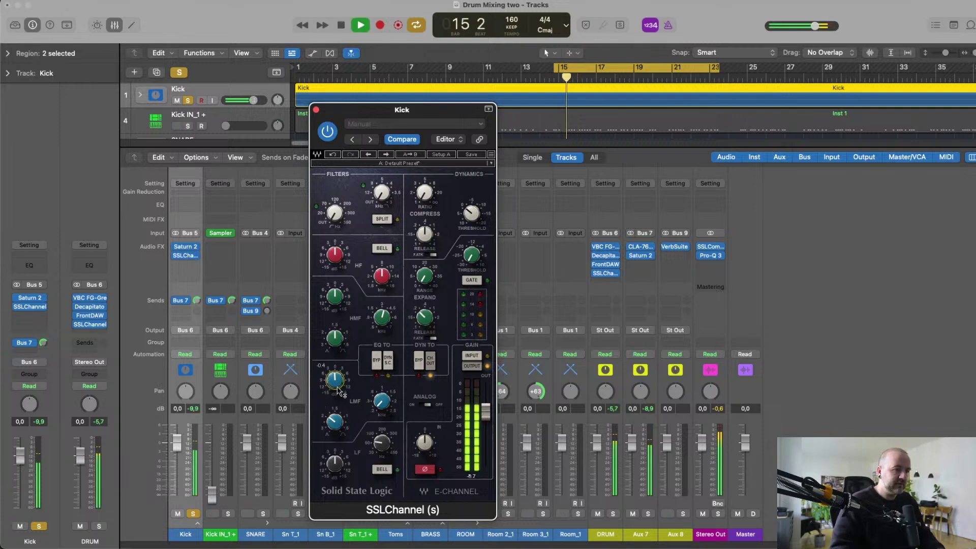
drag(347, 437, 350, 457)
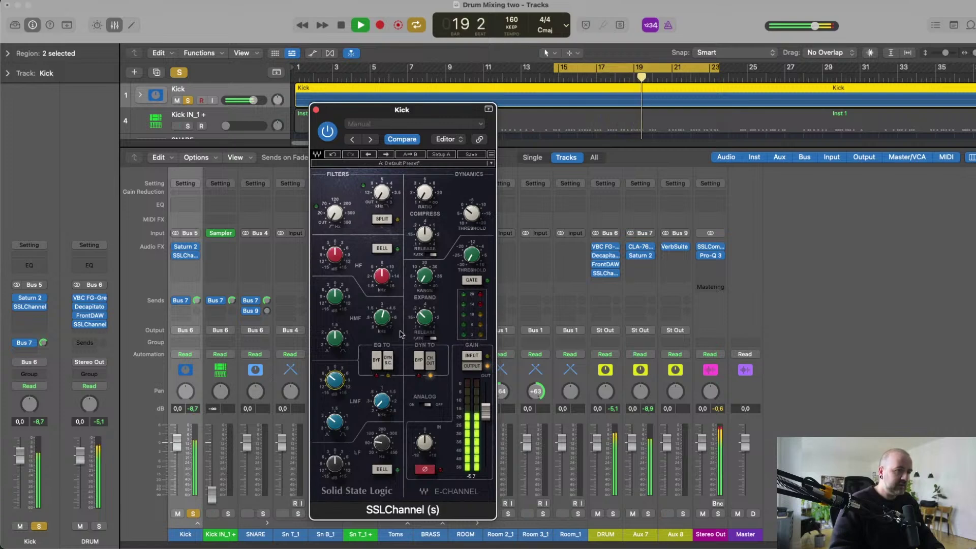
key(space)
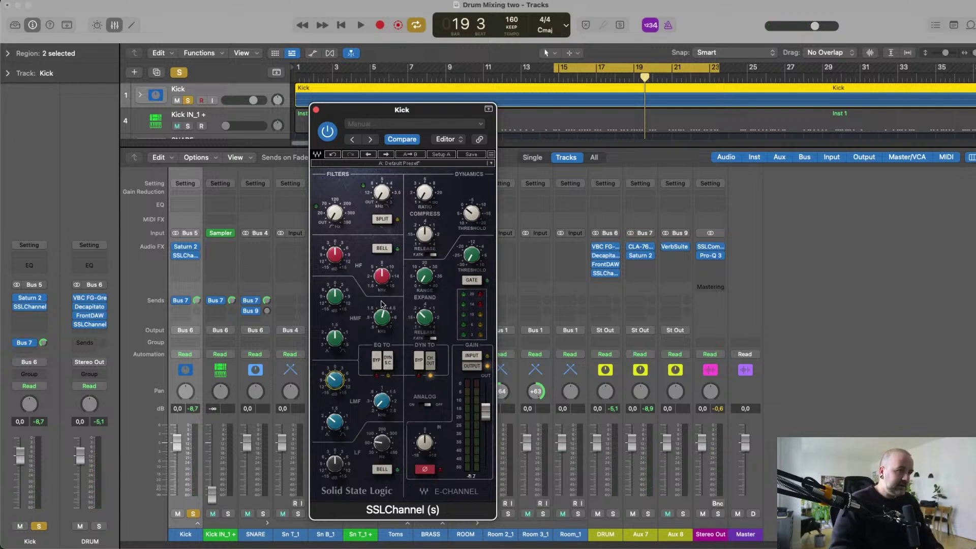
Boost the SSLChannel's HMF band to find the right frequency by ear, raise its frequency, and turn the gain to a cut.
key(space)
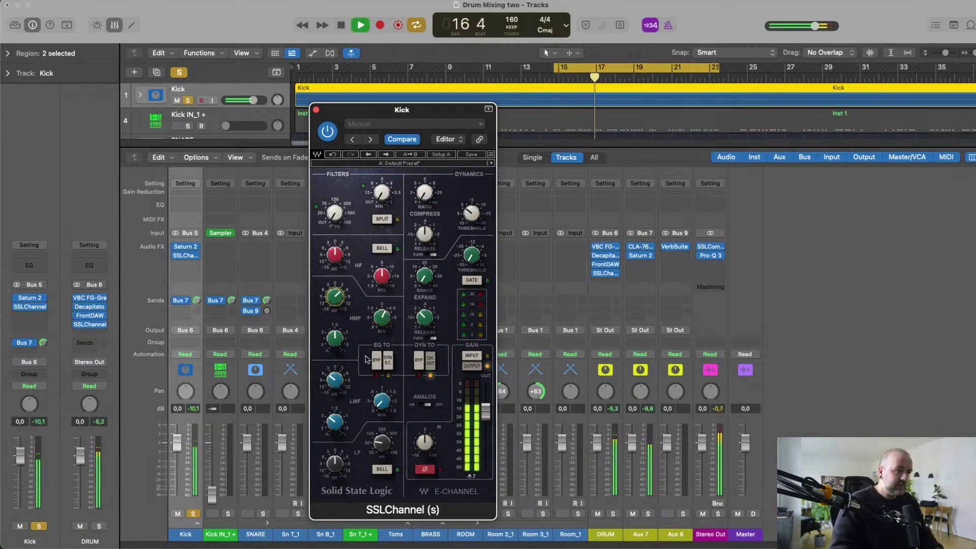
key(space)
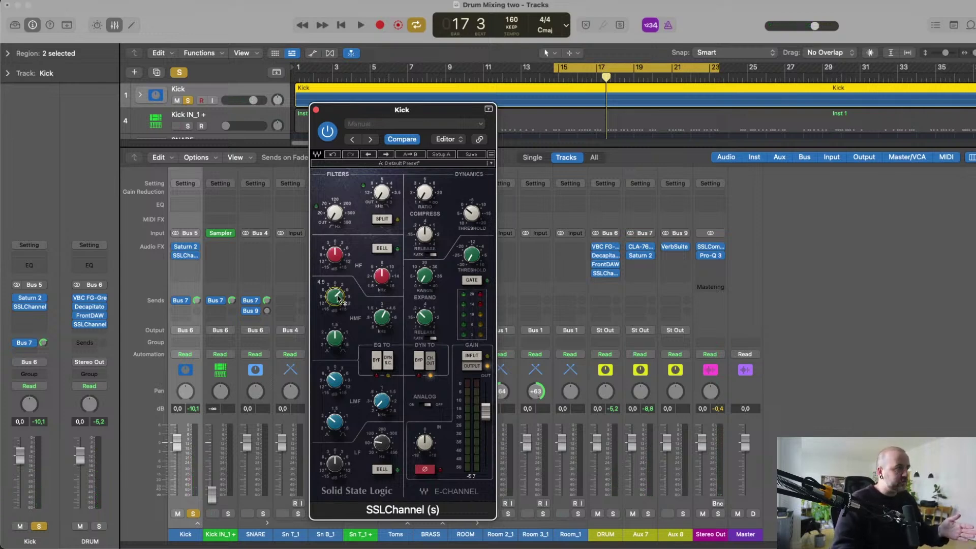
key(space)
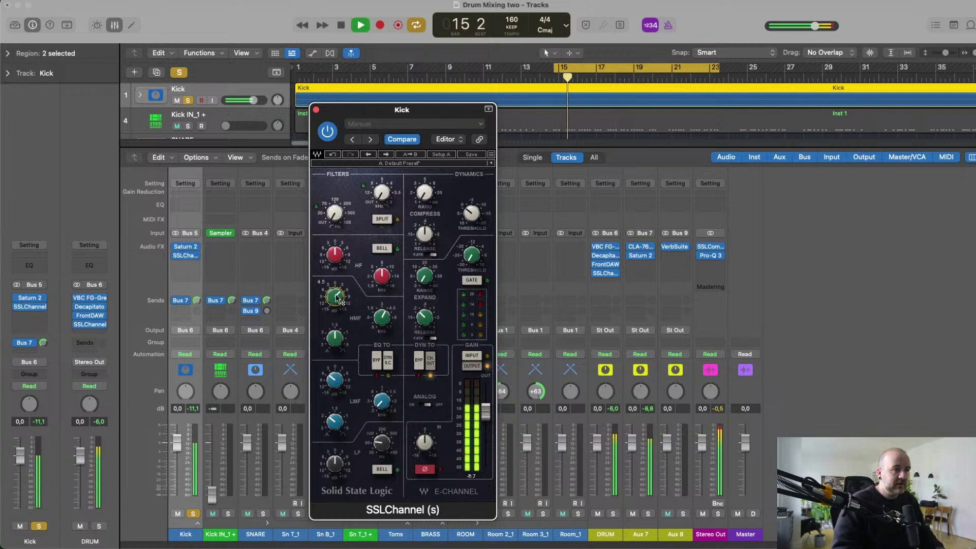
key(space)
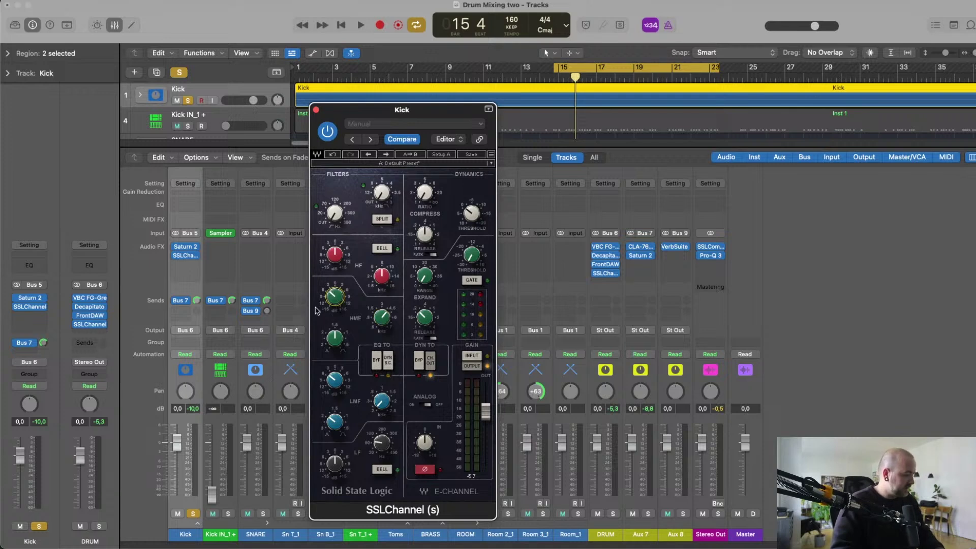
Boost the SSLChannel's HF gain to 2.1 dB with the loop running and replay the equalized kick.
key(space)
mouse_move(344, 304)
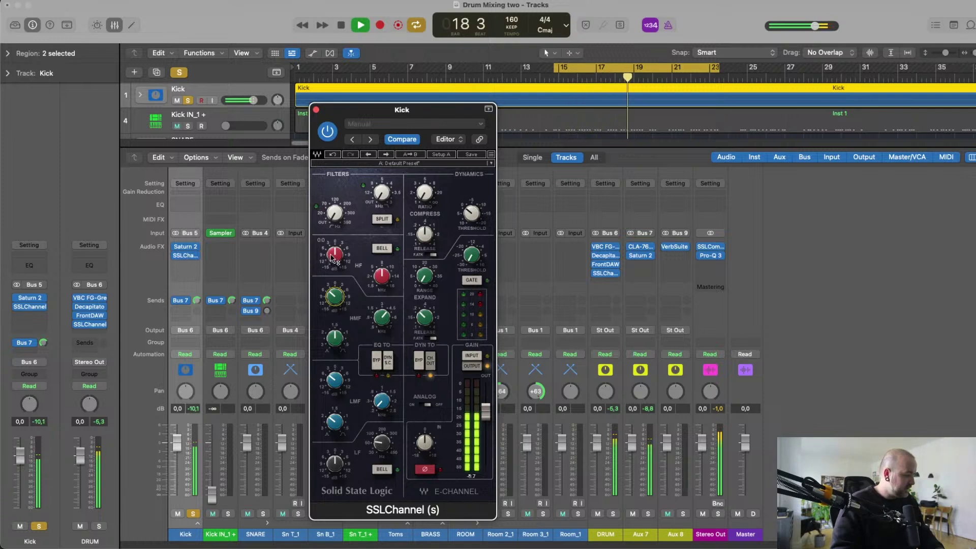
mouse_move(338, 258)
drag(338, 258, 339, 230)
key(space)
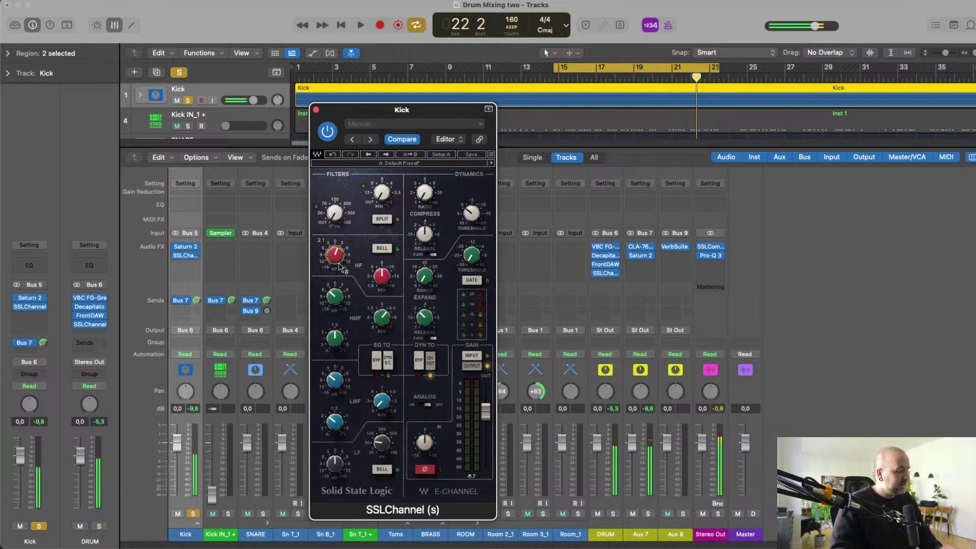
key(space)
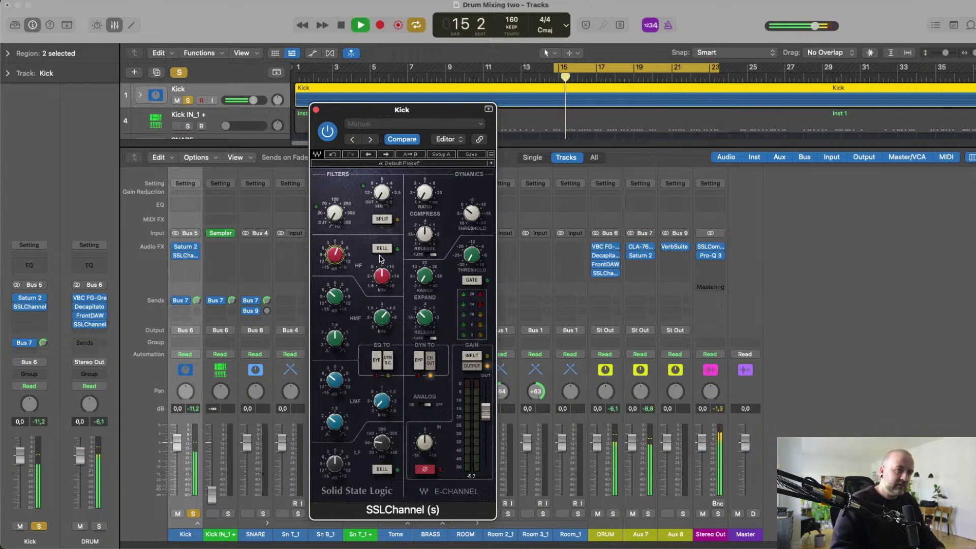
key(space)
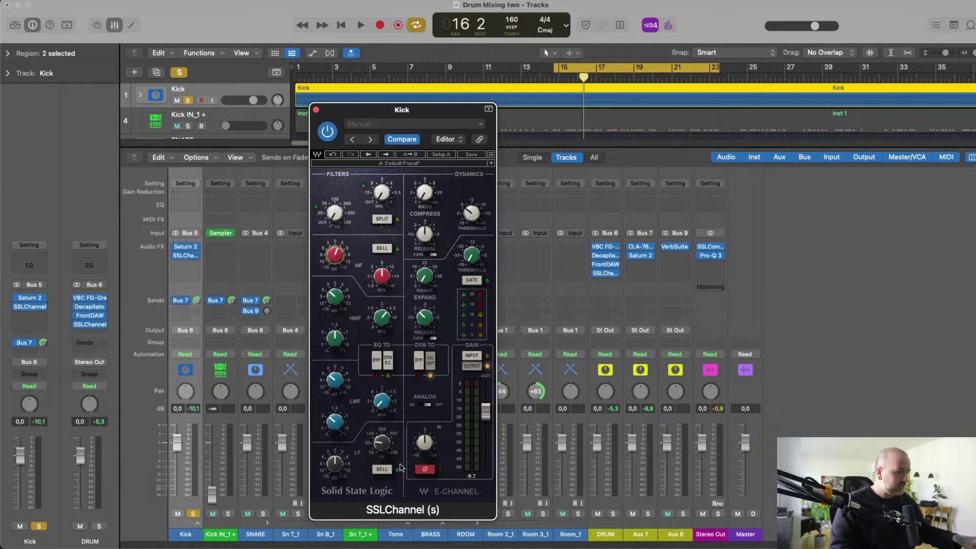
Compress the kick in SSLChannel with a higher ratio, lower threshold and fast attack, and compare it using the dynamics bypass.
key(space)
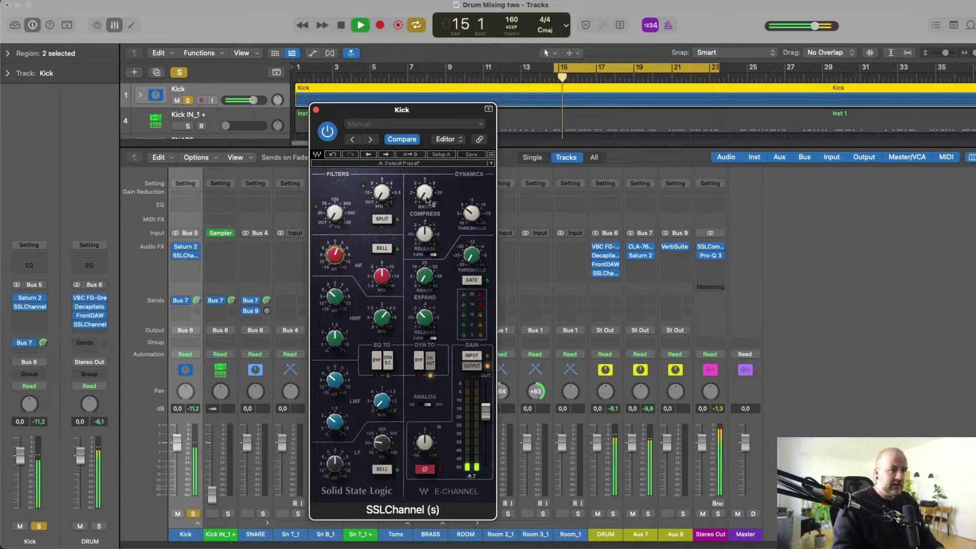
drag(472, 213, 451, 232)
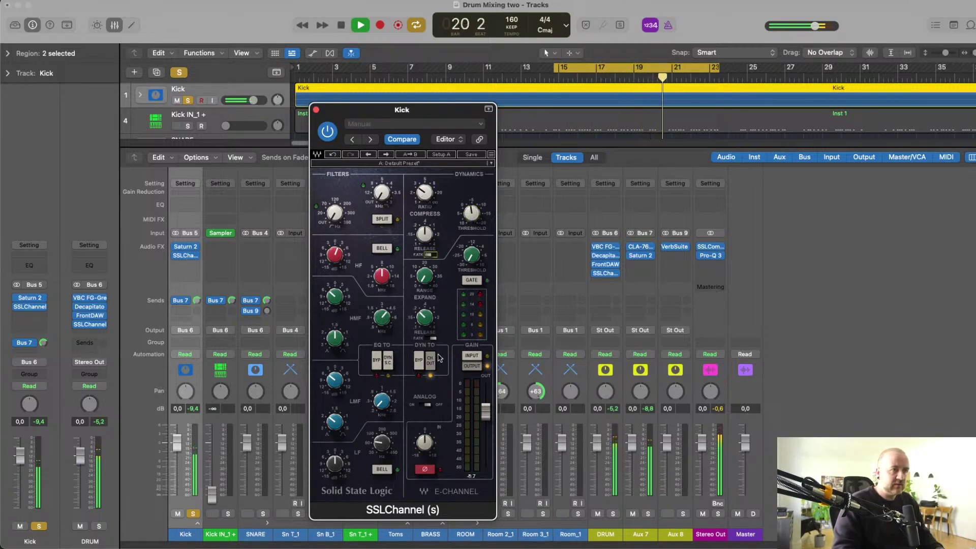
click(419, 362)
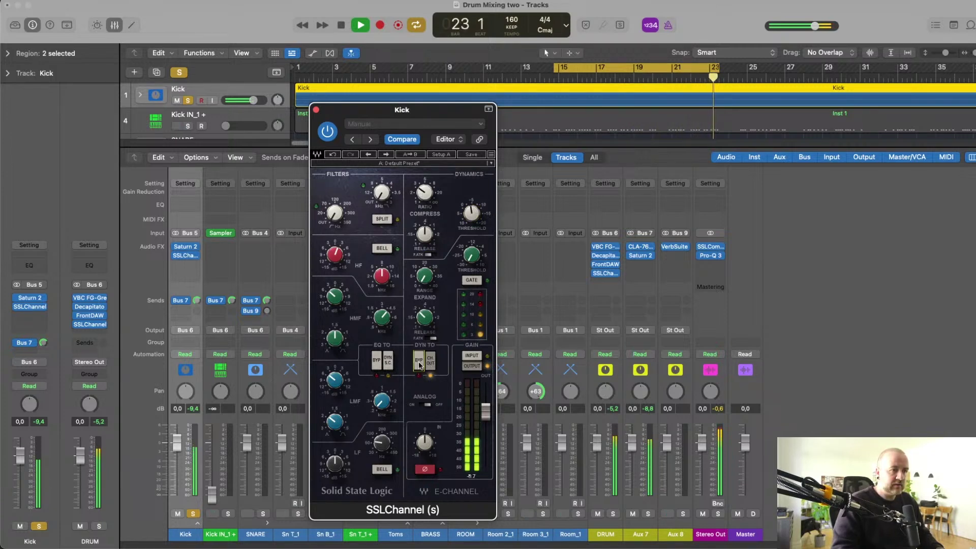
key(space)
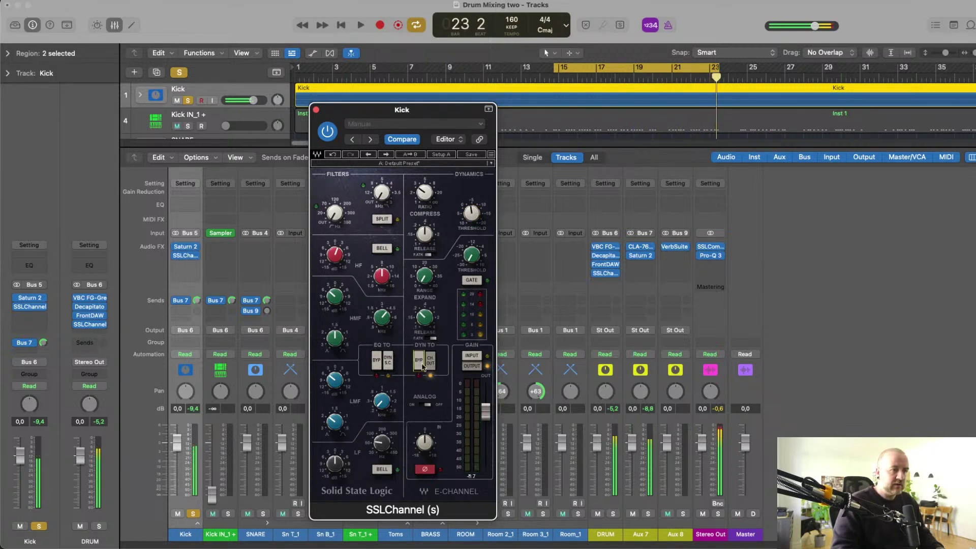
Close the kick's SSLChannel and insert Slate Digital's VBC FG-Red compressor in the next Audio FX slot of the Kick channel.
click(316, 110)
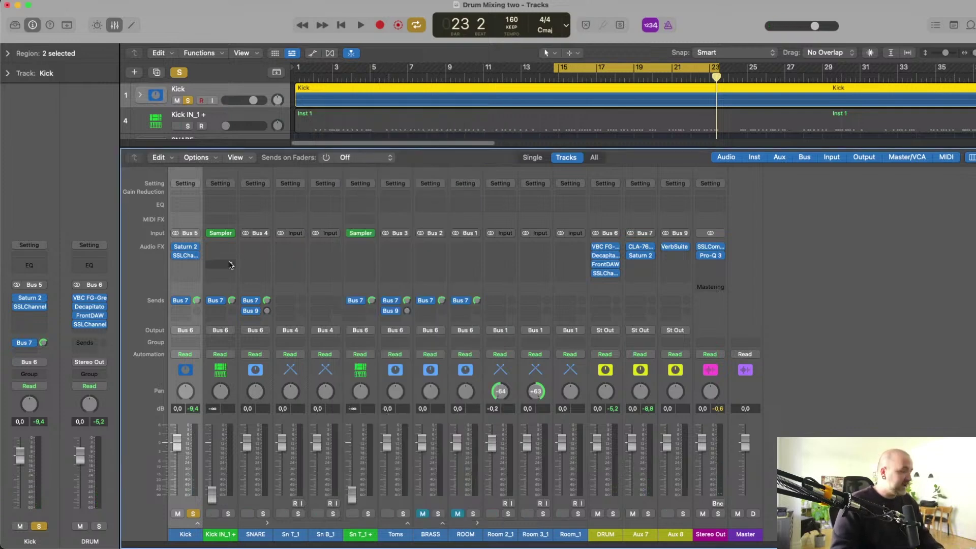
click(183, 269)
mouse_move(250, 509)
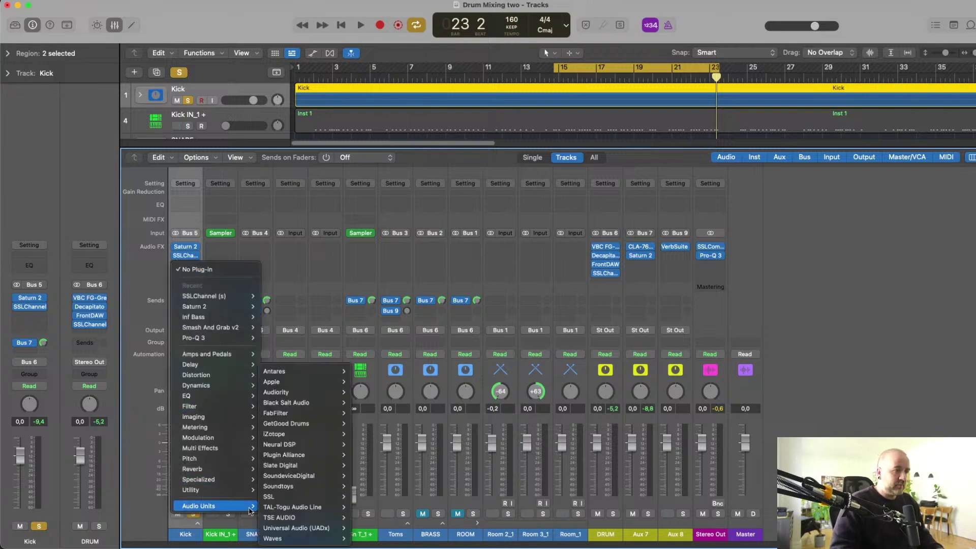
mouse_move(348, 465)
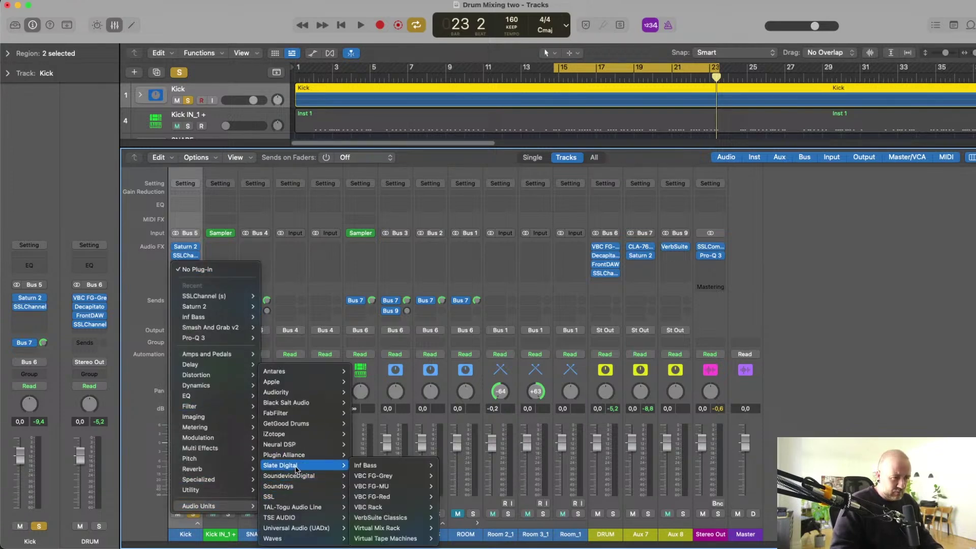
mouse_move(392, 479)
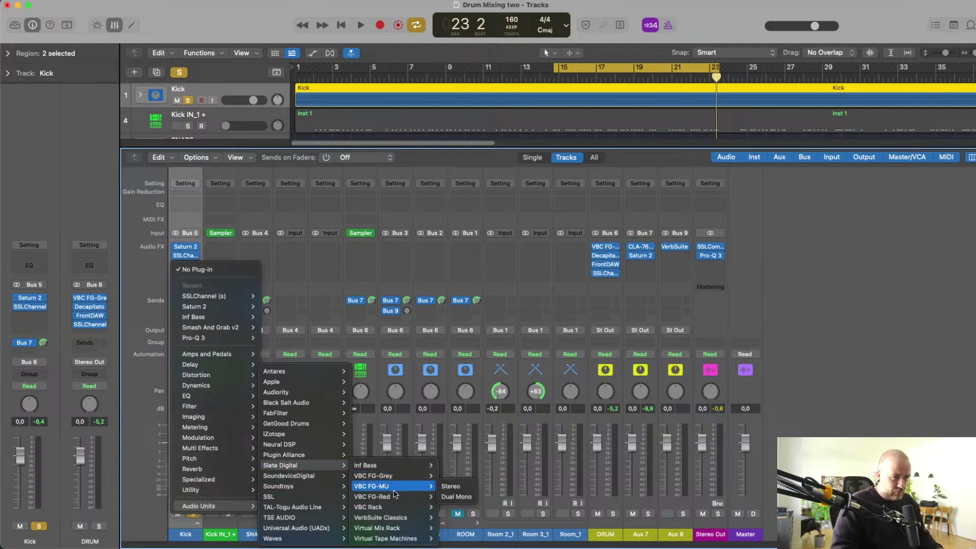
click(451, 497)
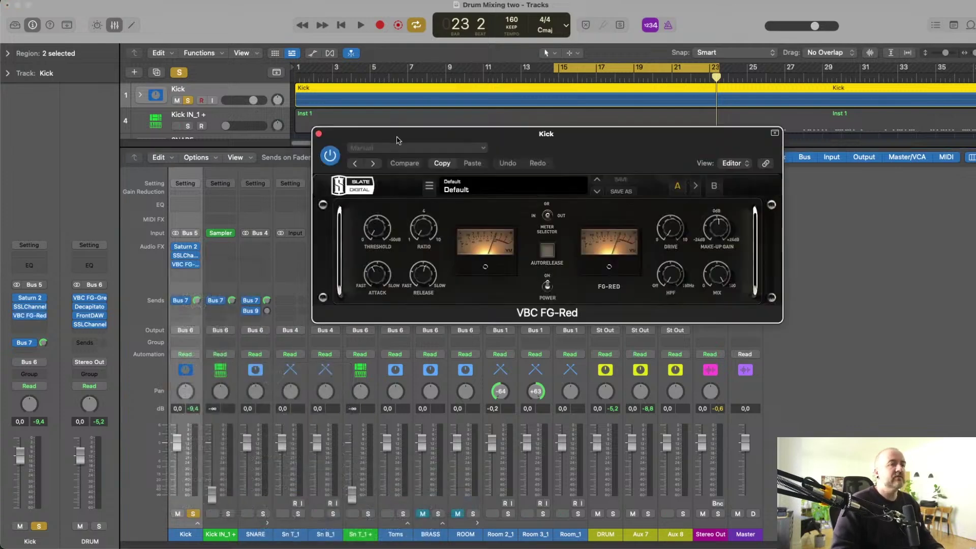
Slow the FG-Red's attack and fine-tune its ratio and threshold while the kick loop plays.
key(space)
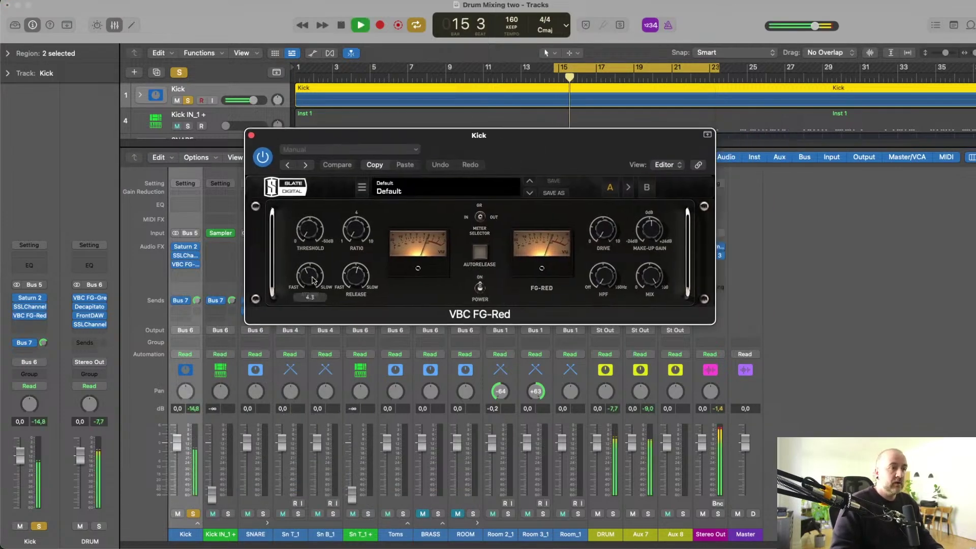
drag(309, 276, 310, 272)
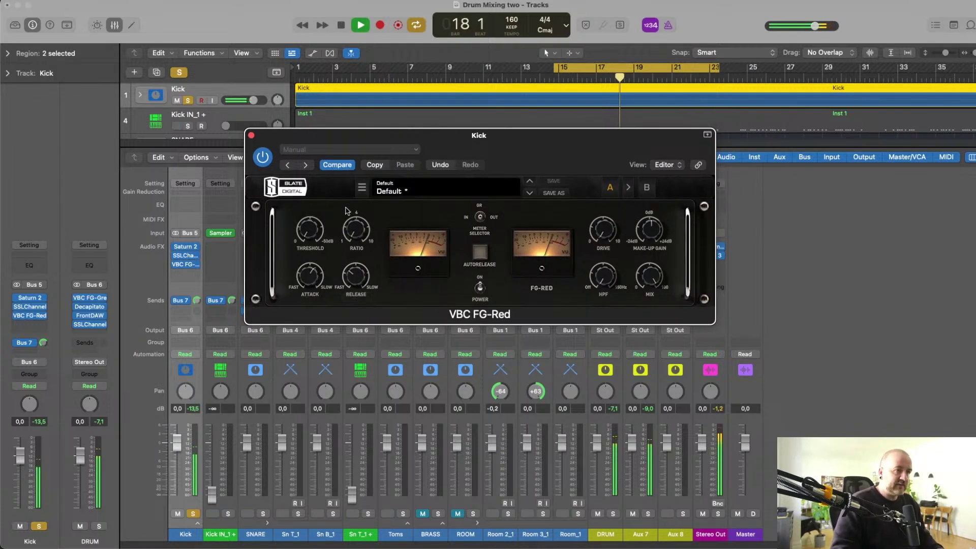
mouse_move(356, 234)
drag(351, 183, 357, 170)
mouse_move(307, 211)
drag(301, 174, 301, 174)
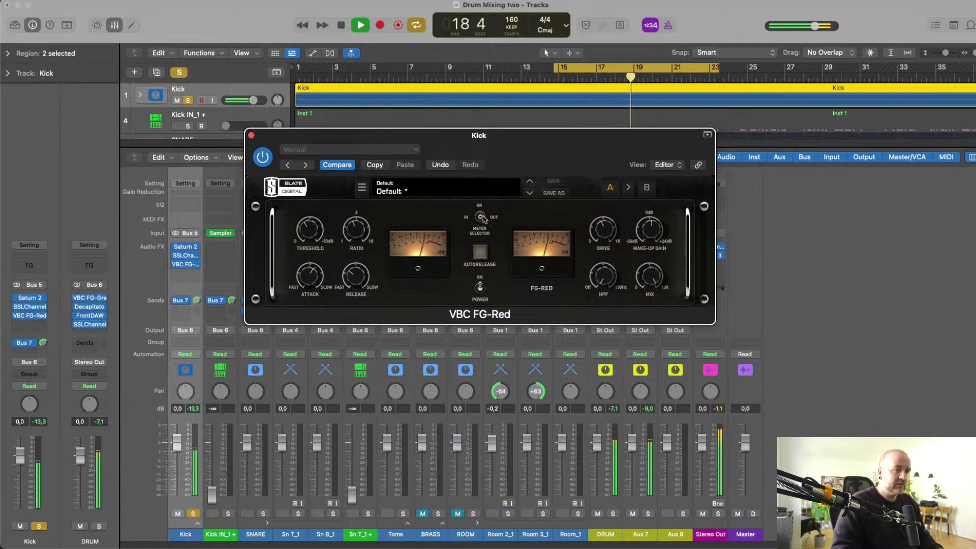
Compare the kick with the FG-Red bypassed and active, stop playback and close the compressor.
click(263, 158)
click(263, 158)
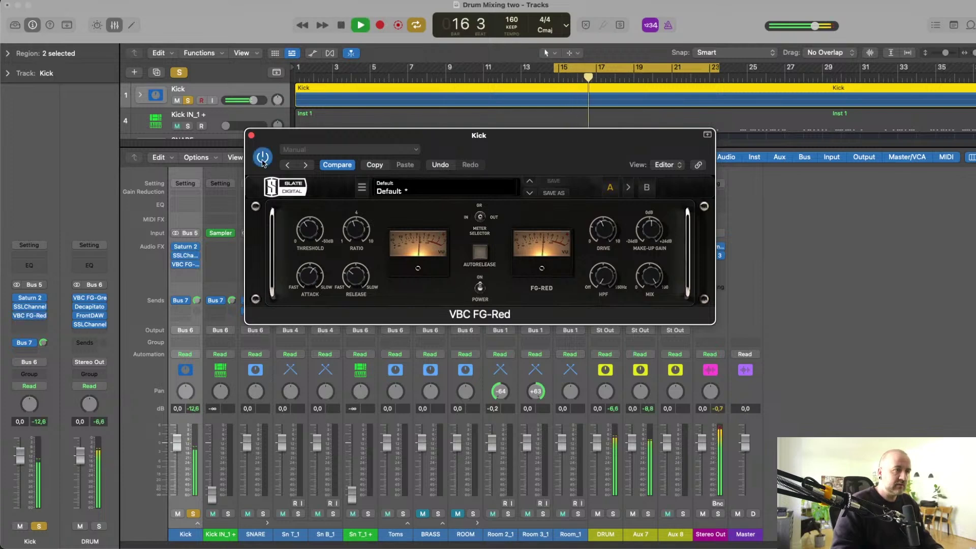
key(space)
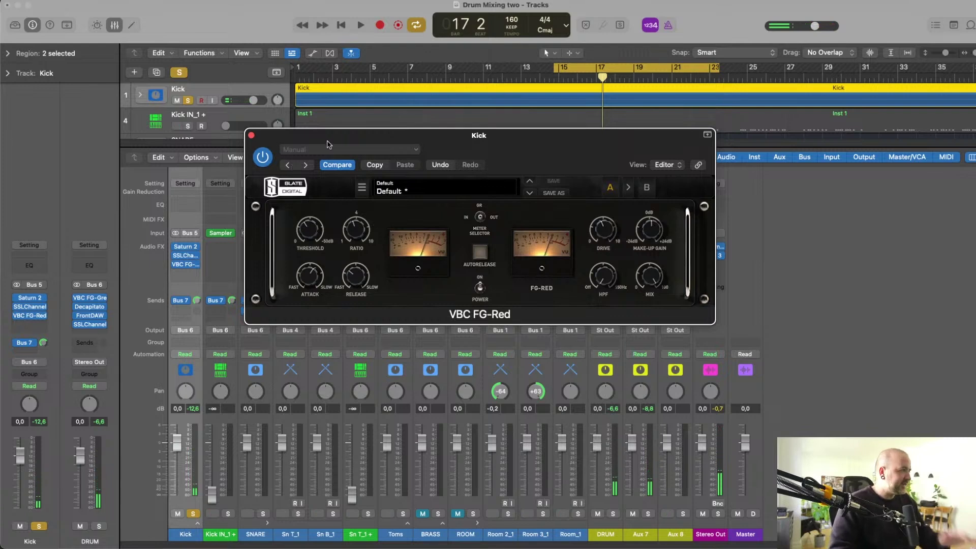
click(251, 136)
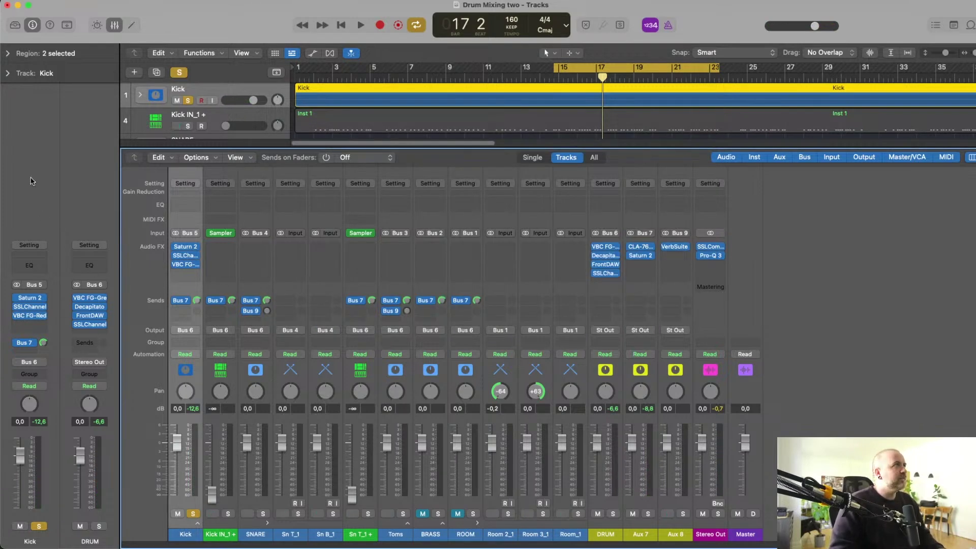
Insert SSL Native X-Saturator v6 after the FG-Red on the Kick channel and place its window clear of the channel's inserts.
click(186, 277)
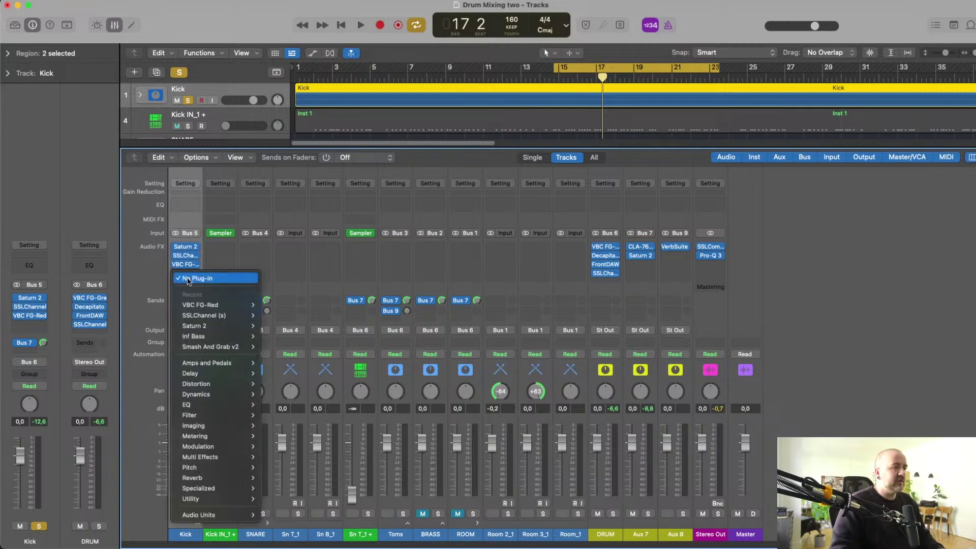
mouse_move(218, 516)
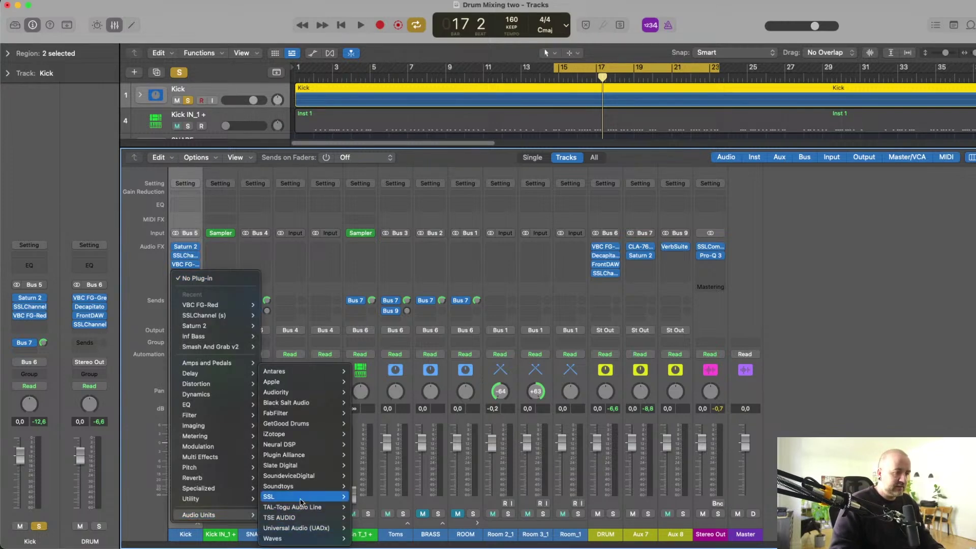
mouse_move(300, 497)
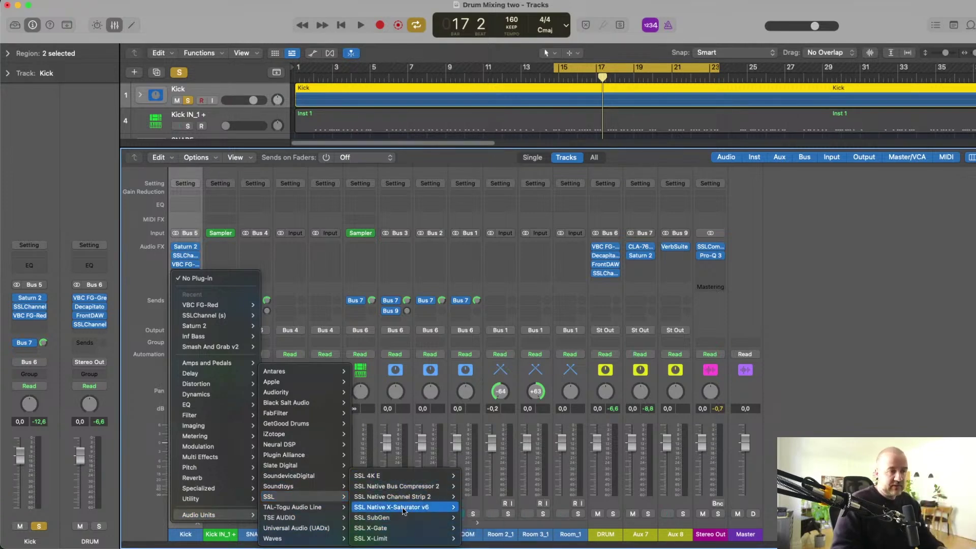
click(475, 509)
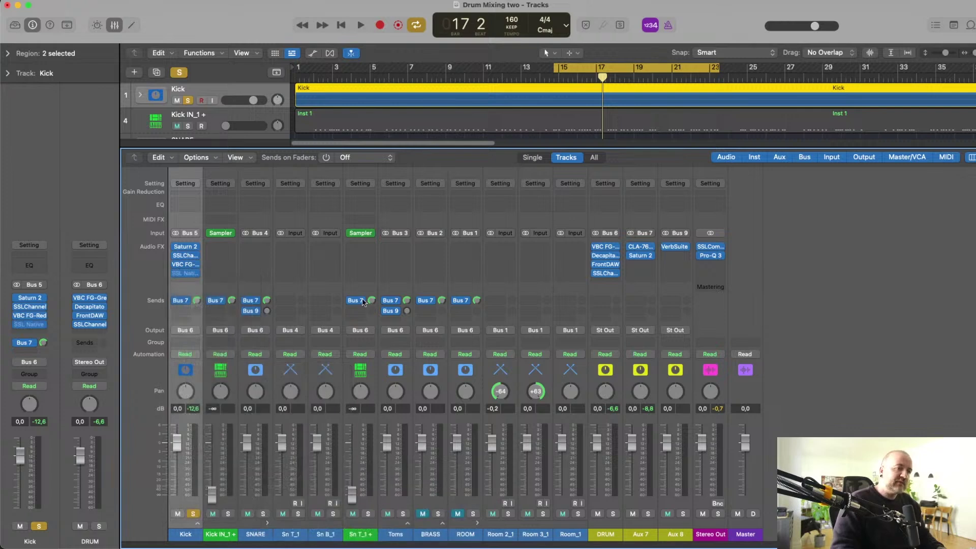
drag(413, 137, 299, 166)
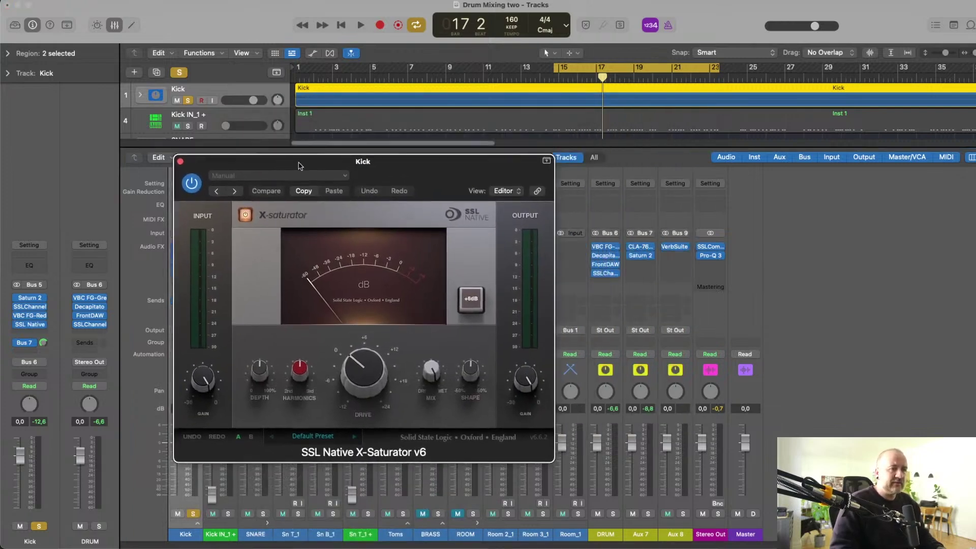
drag(419, 168, 477, 179)
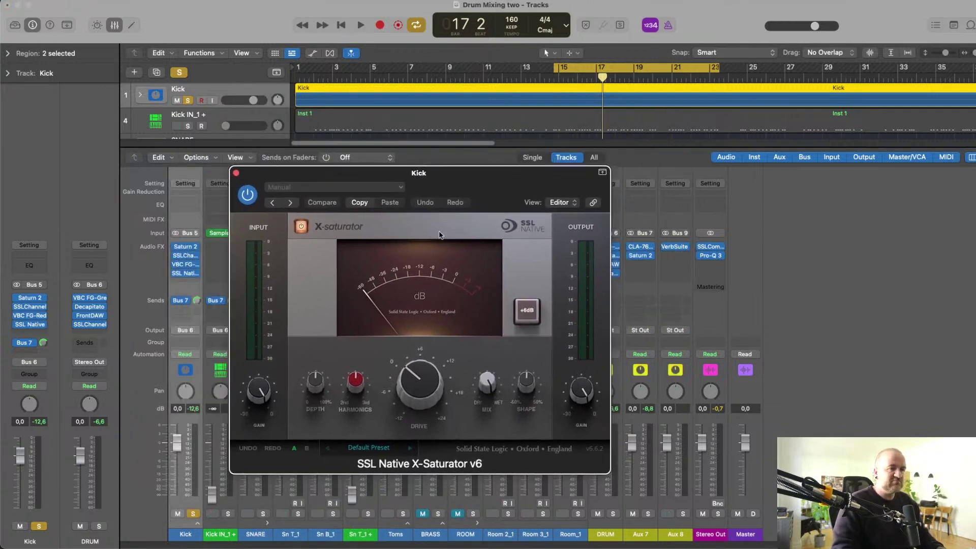
Raise the X-Saturator's drive to 3.8 dB with the loop running, stop playback and close the plug-in.
key(space)
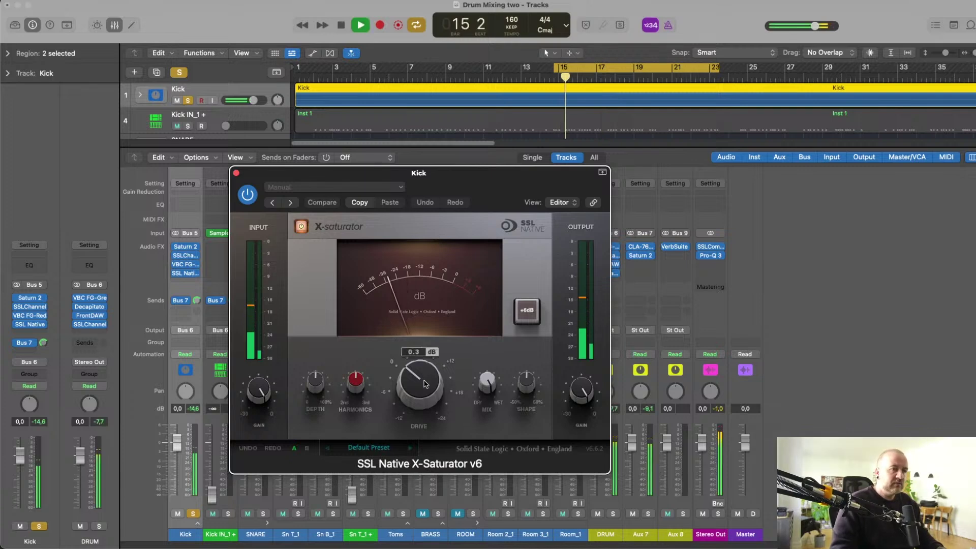
drag(421, 377, 422, 369)
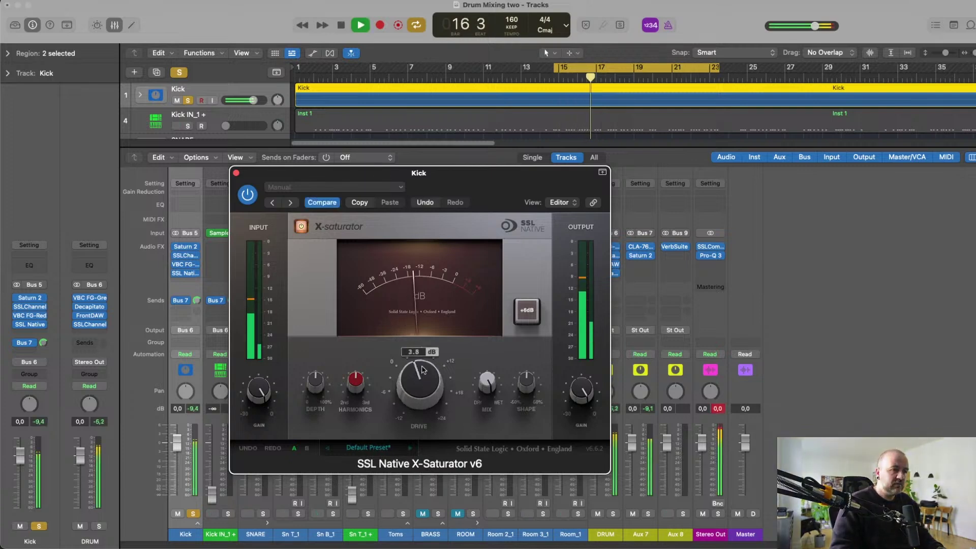
key(space)
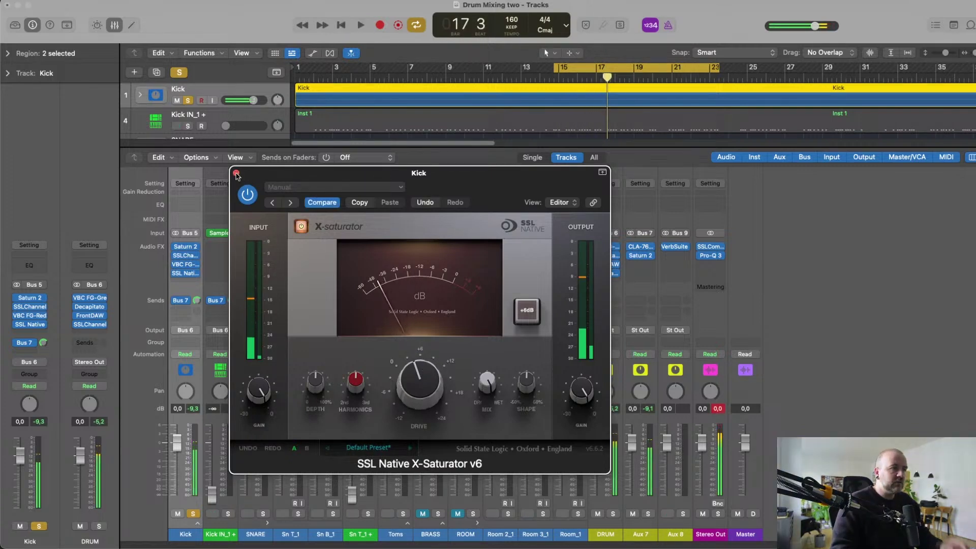
click(235, 173)
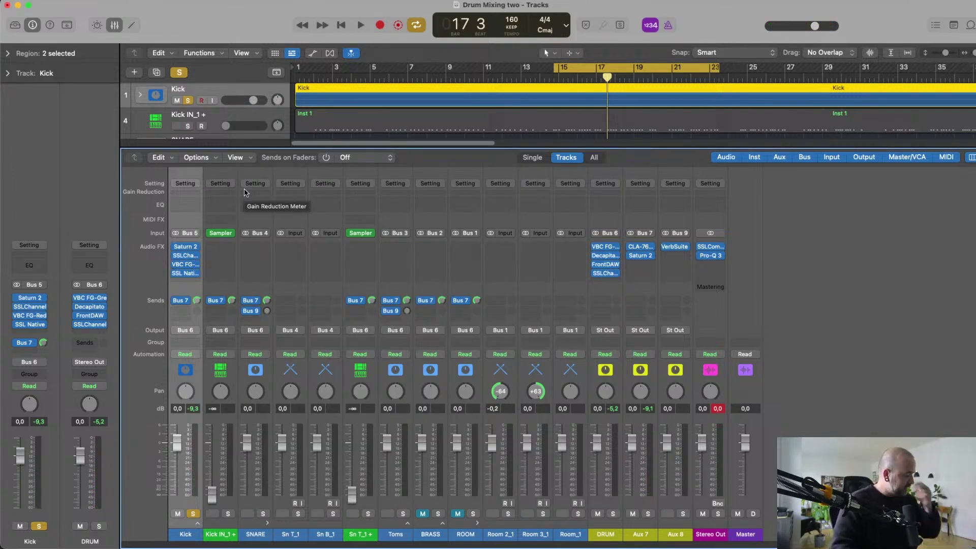
Audition the processed kick, readjust the HF gain in its SSLChannel during playback, and close the plug-in.
key(space)
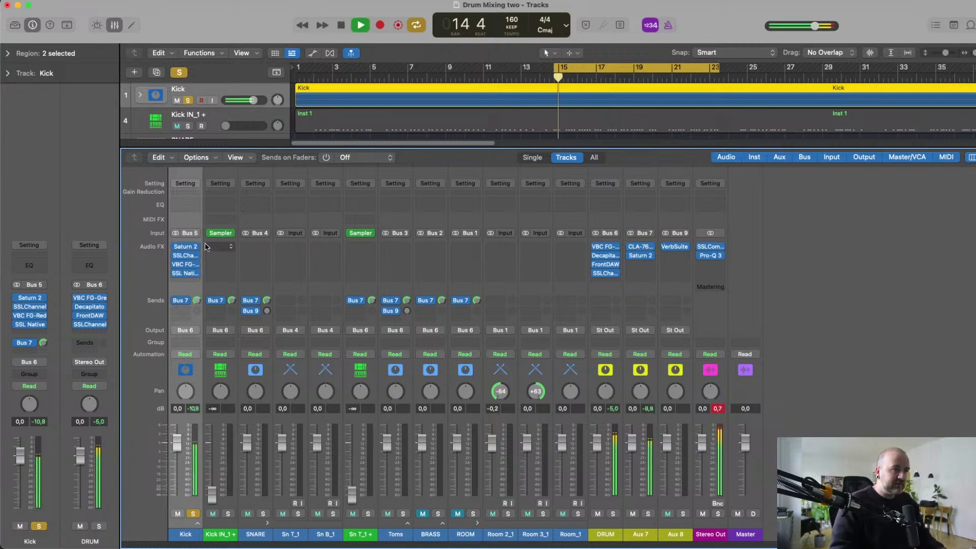
key(space)
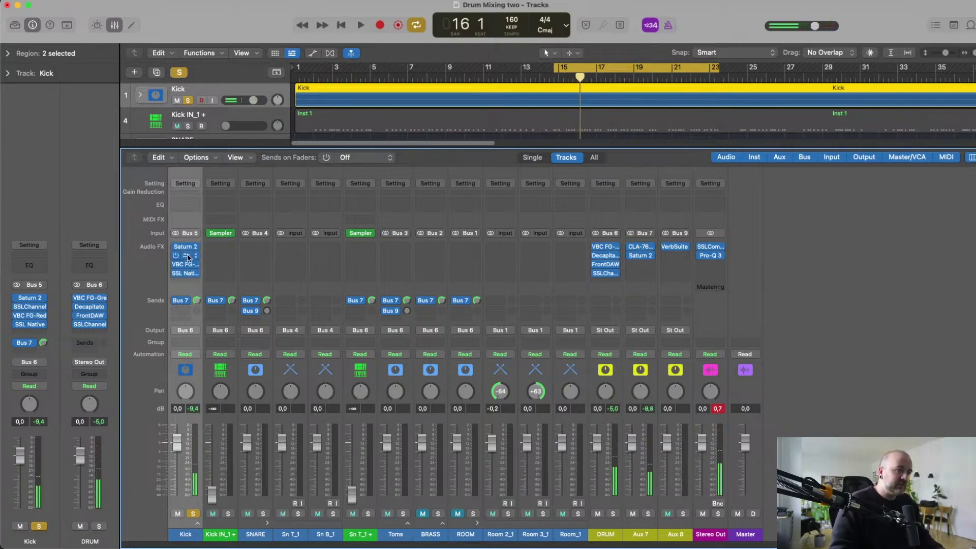
click(187, 255)
key(space)
drag(335, 263, 353, 327)
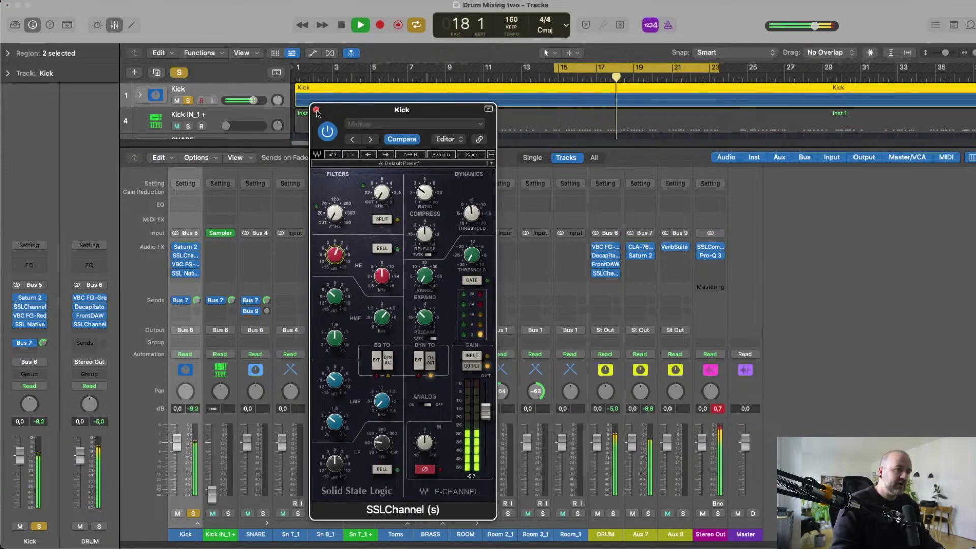
key(super+w)
key(space)
Insert FabFilter Pro-Q 3 after the X-Saturator on the Kick channel.
click(194, 279)
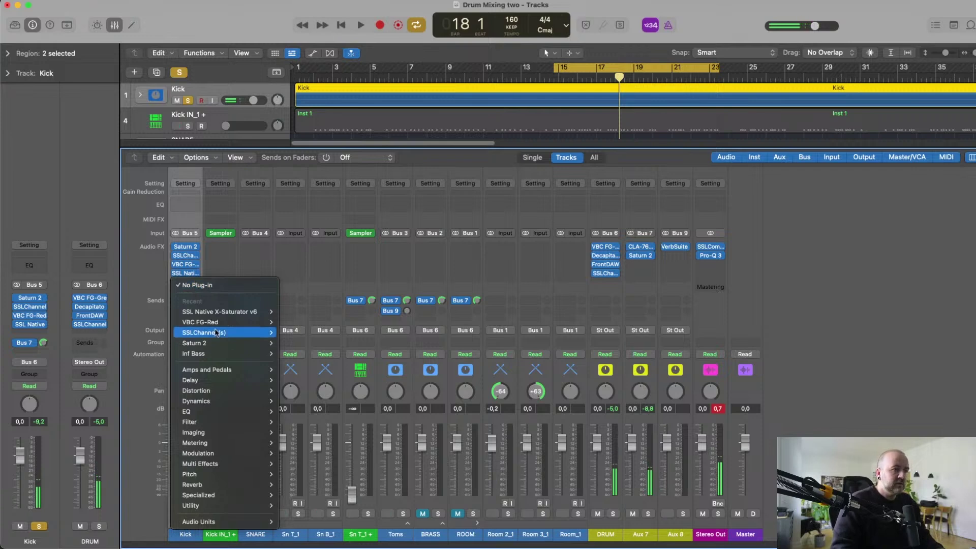
mouse_move(229, 522)
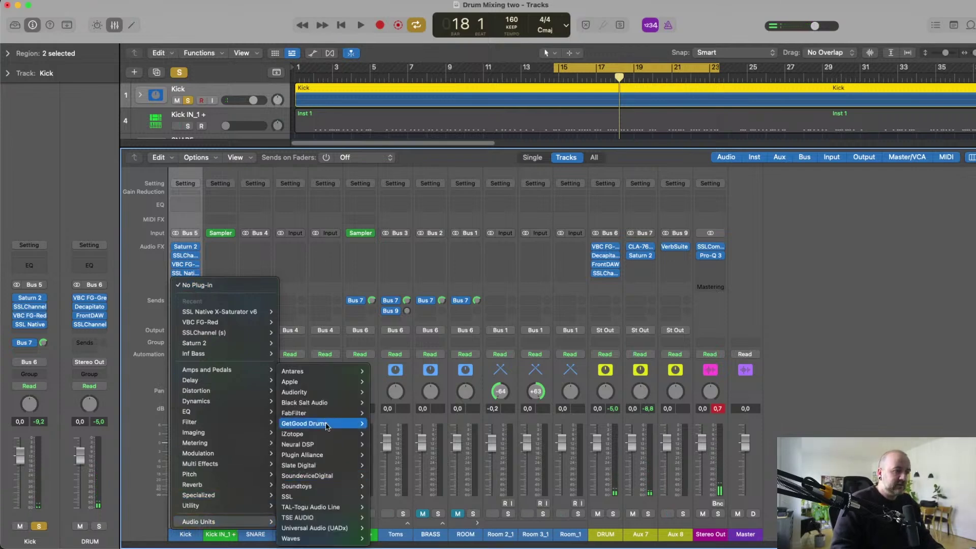
mouse_move(325, 413)
mouse_move(397, 446)
click(431, 445)
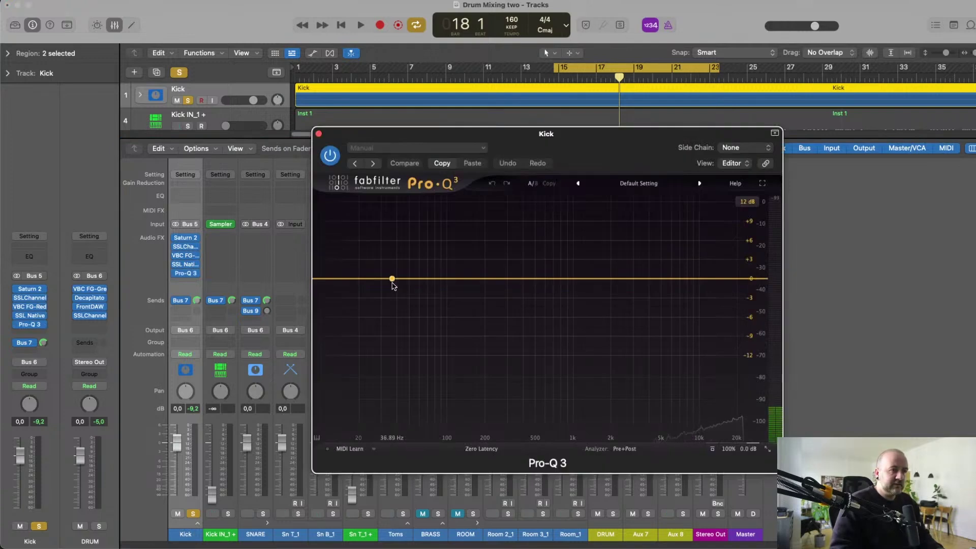
Add a low-end band in Pro-Q 3, change its shape to Low Cut, and set its frequency just above 50 Hz.
click(392, 282)
click(348, 402)
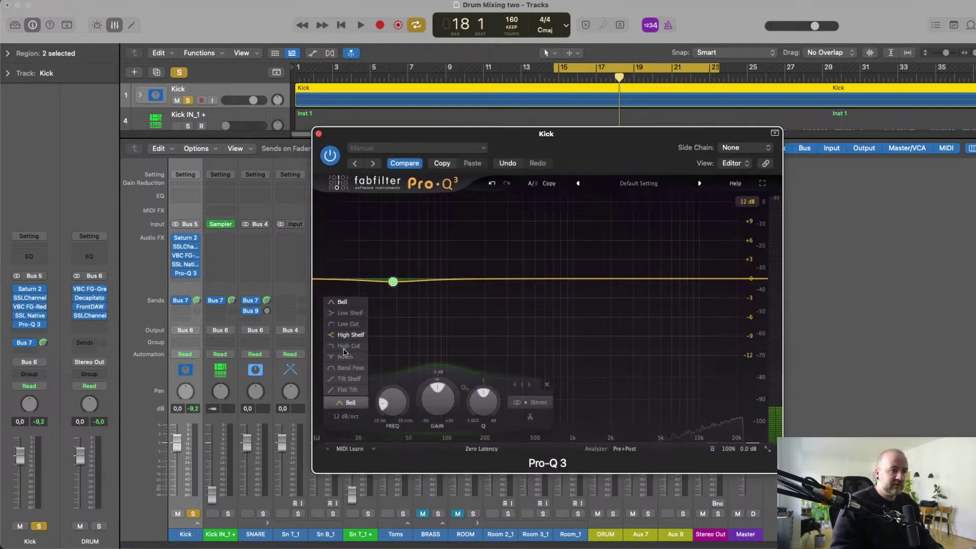
click(348, 324)
drag(393, 279, 412, 278)
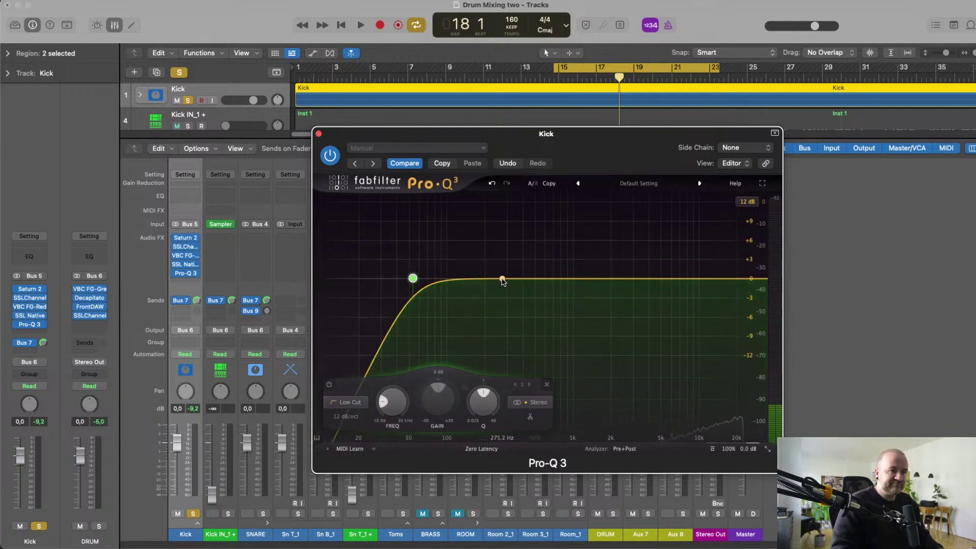
Play the kick to check its spectrum and add a bell cut of -5.41 dB at 246.58 Hz in Pro-Q 3.
key(space)
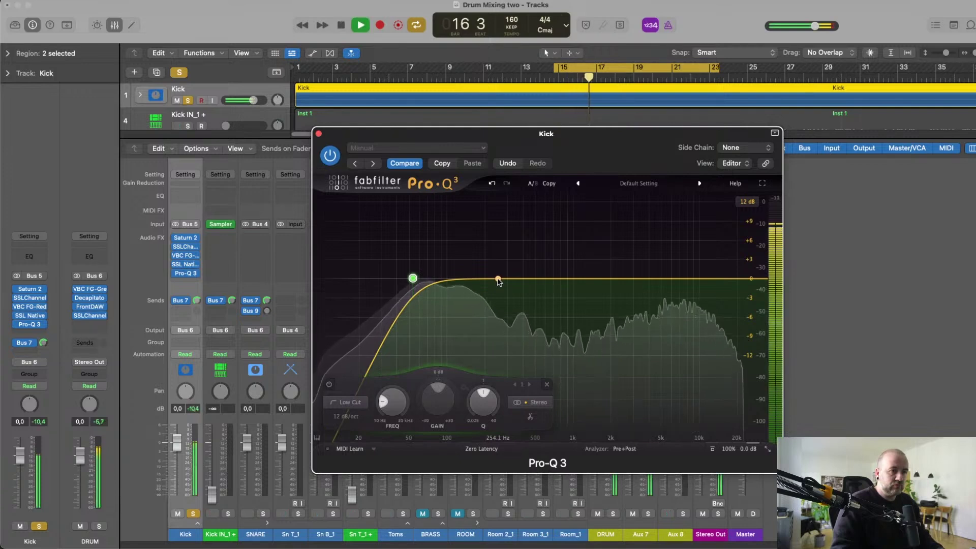
key(space)
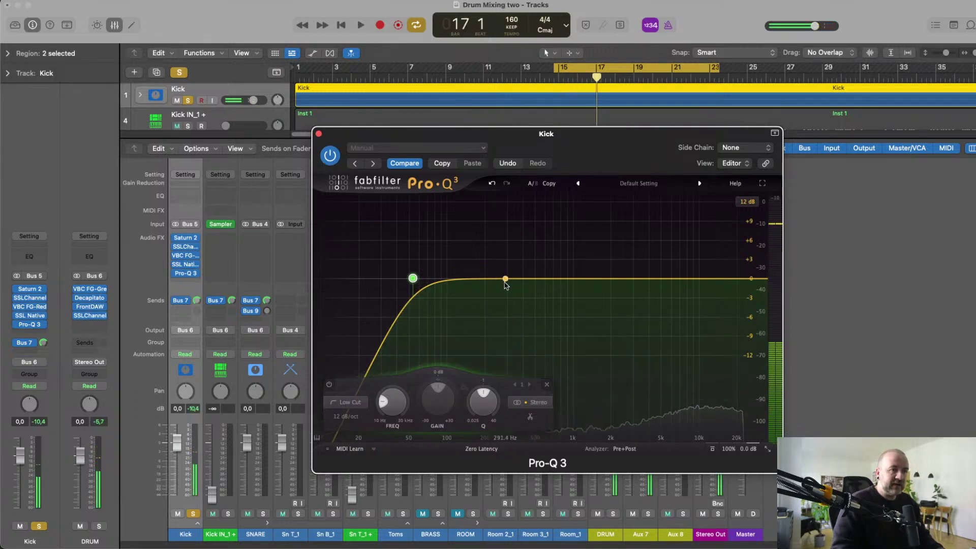
drag(504, 281, 497, 312)
Compare the kick with the low-mid bell cut bypassed and active while the loop plays.
key(space)
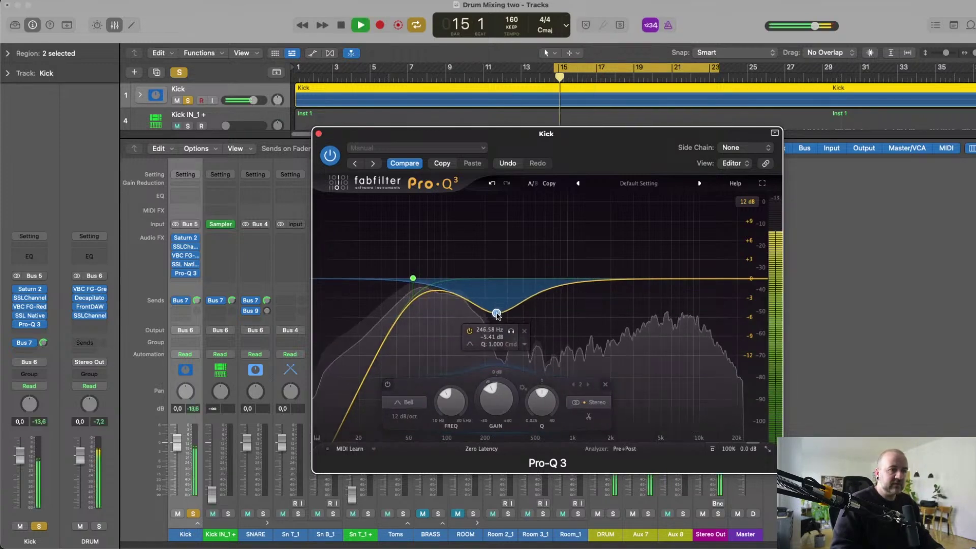
click(388, 385)
click(387, 385)
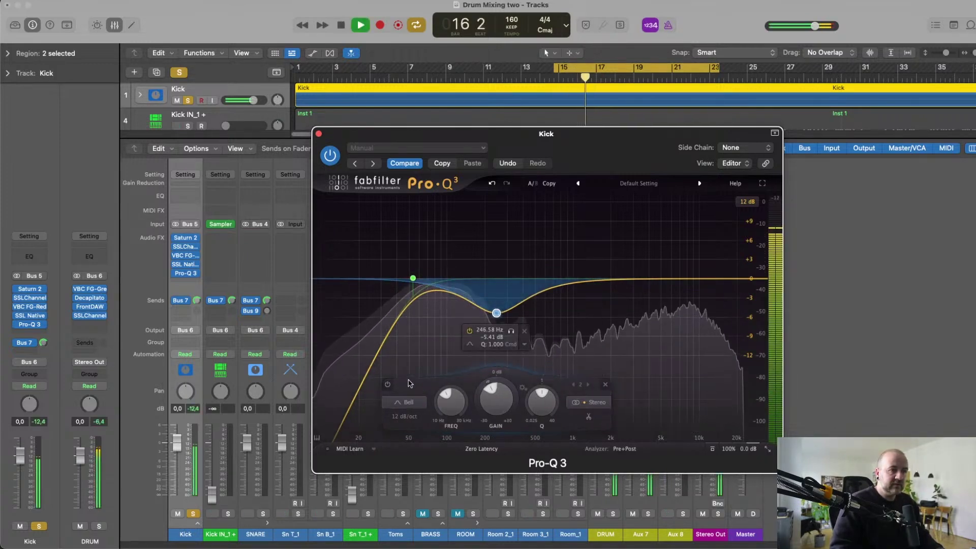
click(388, 384)
click(388, 385)
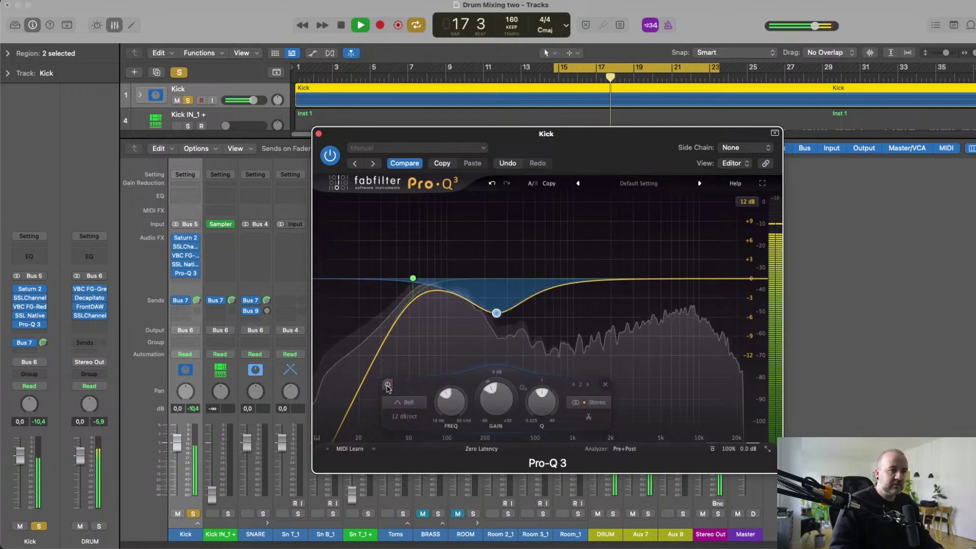
key(space)
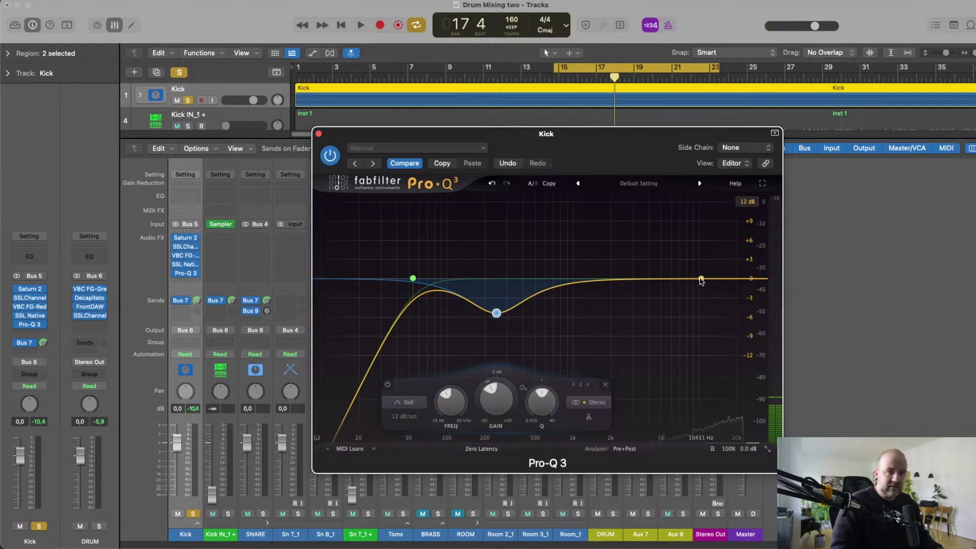
Add a high-frequency Bell band in Pro-Q 3 with a cut of -6.13 dB at 8525 Hz and a Q of 1.443.
drag(701, 281, 700, 286)
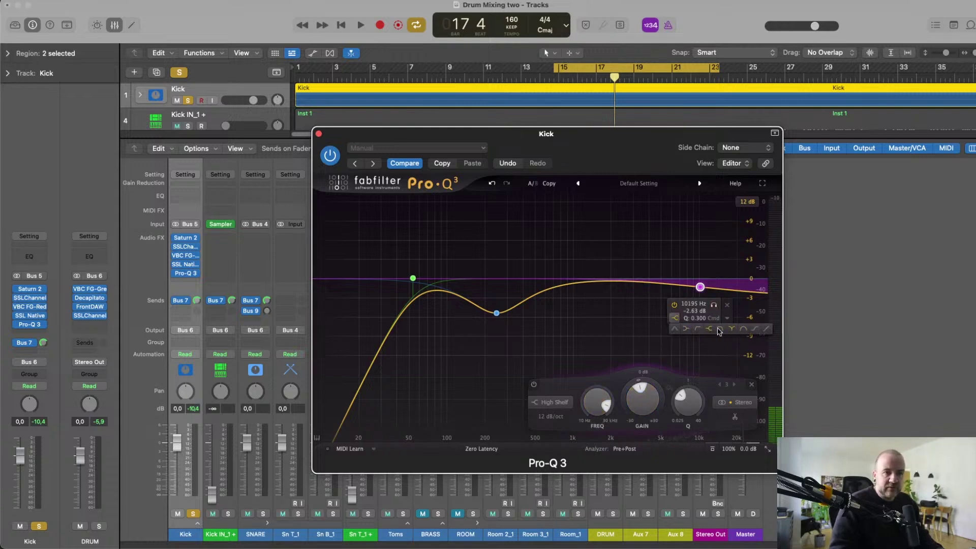
click(675, 329)
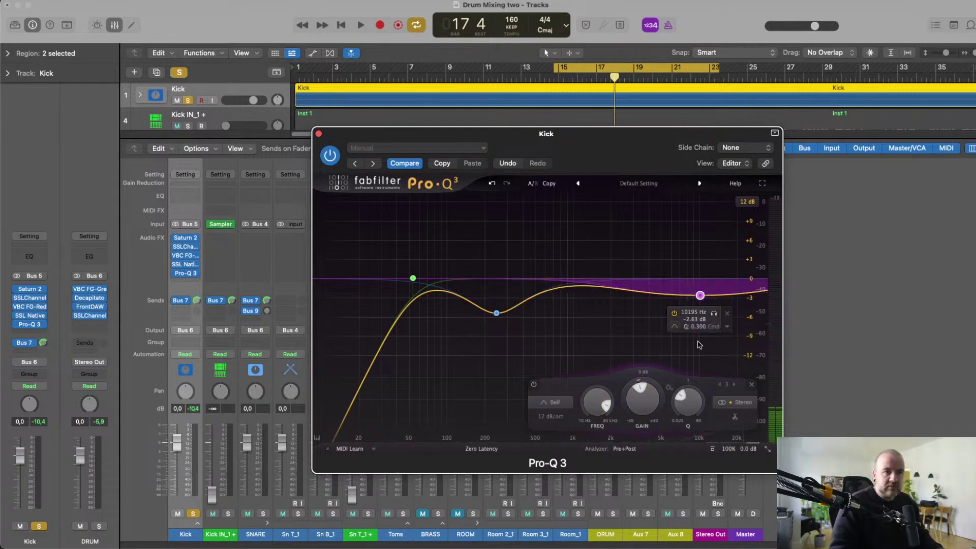
scroll(692, 399, up, 6)
scroll(693, 398, down, 2)
drag(700, 295, 690, 319)
Compare the playing kick with Pro-Q 3 bypassed and active, and ease the high bell cut to -4.21 dB at 8165.5 Hz.
key(space)
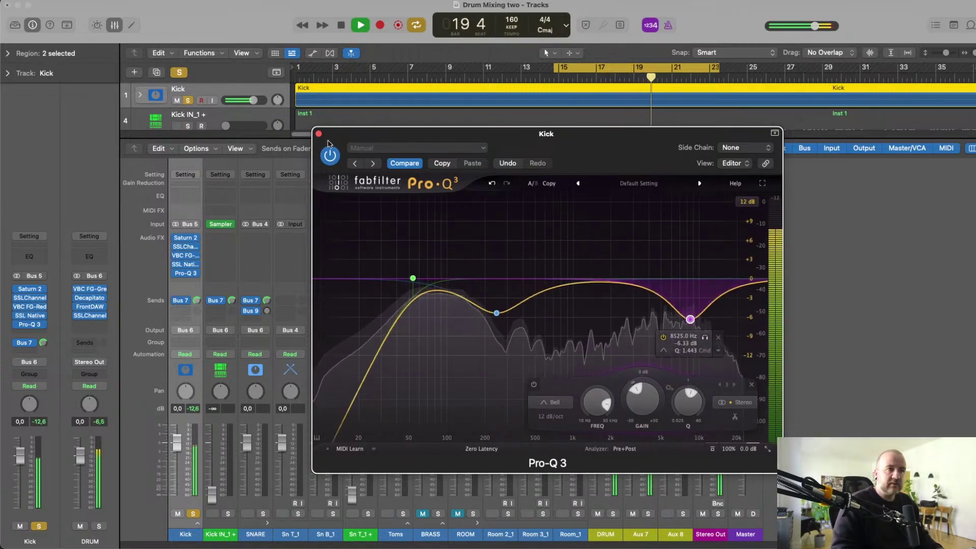
click(331, 155)
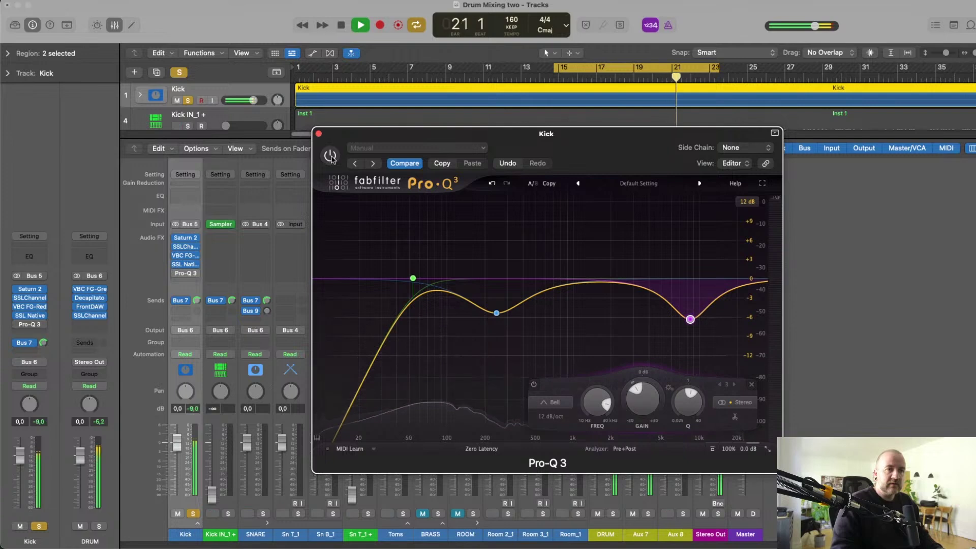
click(330, 155)
drag(690, 320, 688, 306)
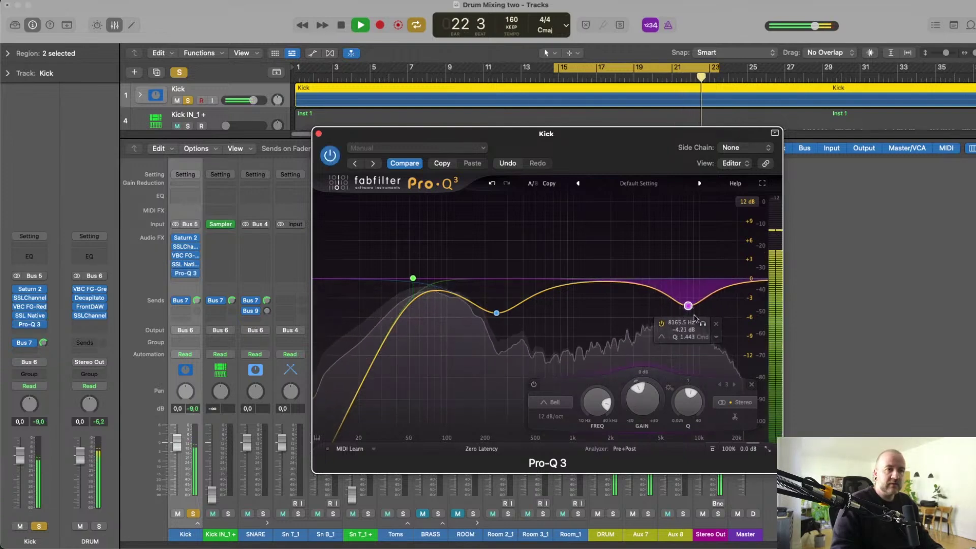
key(space)
key(super+w)
Solo the Kick and Kick IN_1 channels together.
click(194, 514)
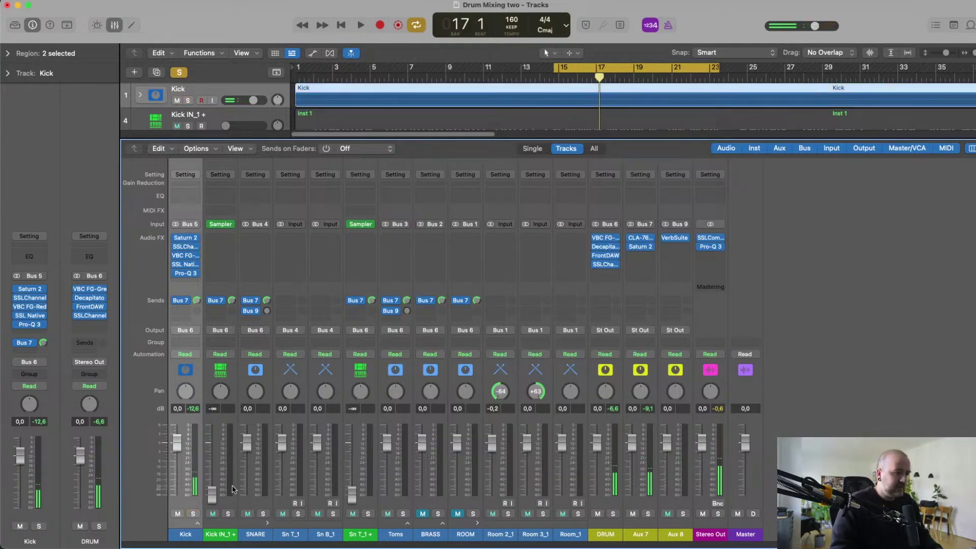
click(223, 515)
shift+click(189, 499)
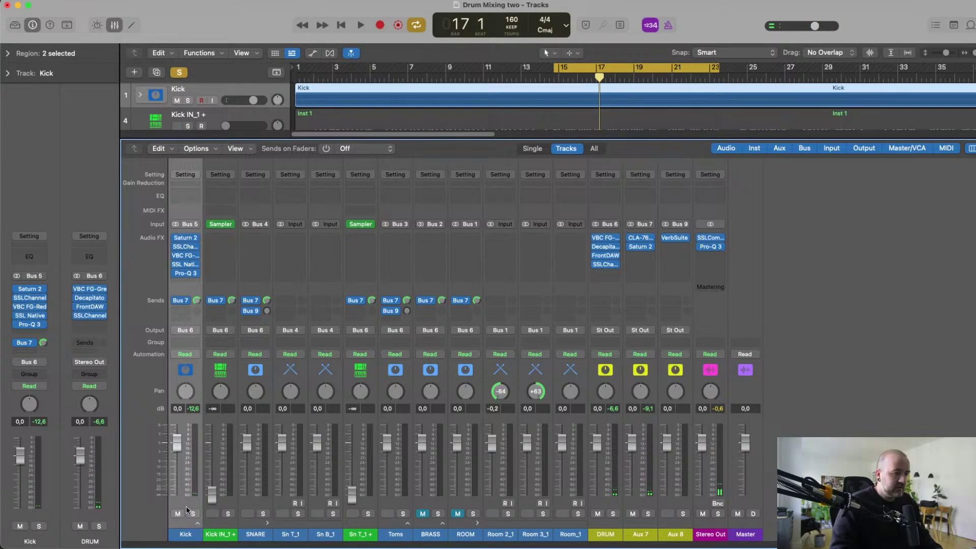
click(227, 514)
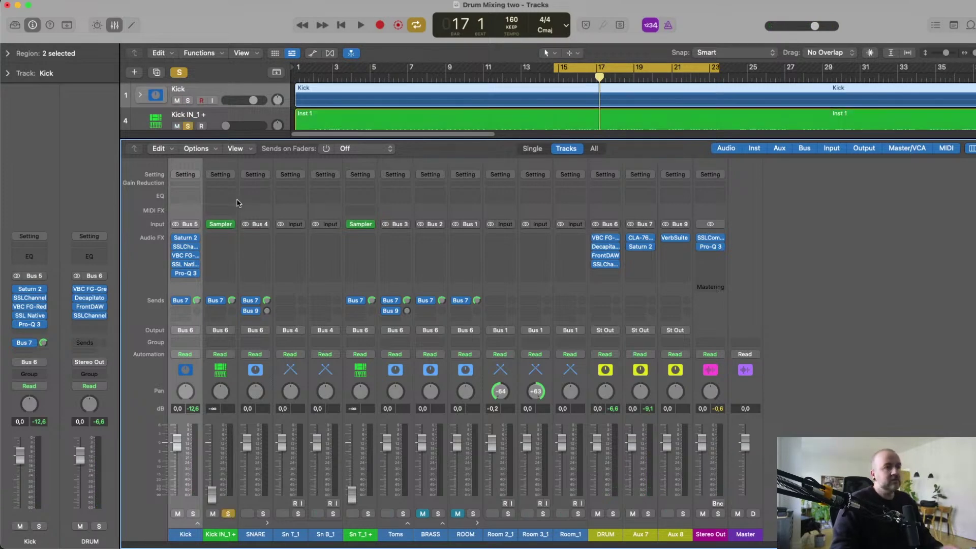
click(228, 514)
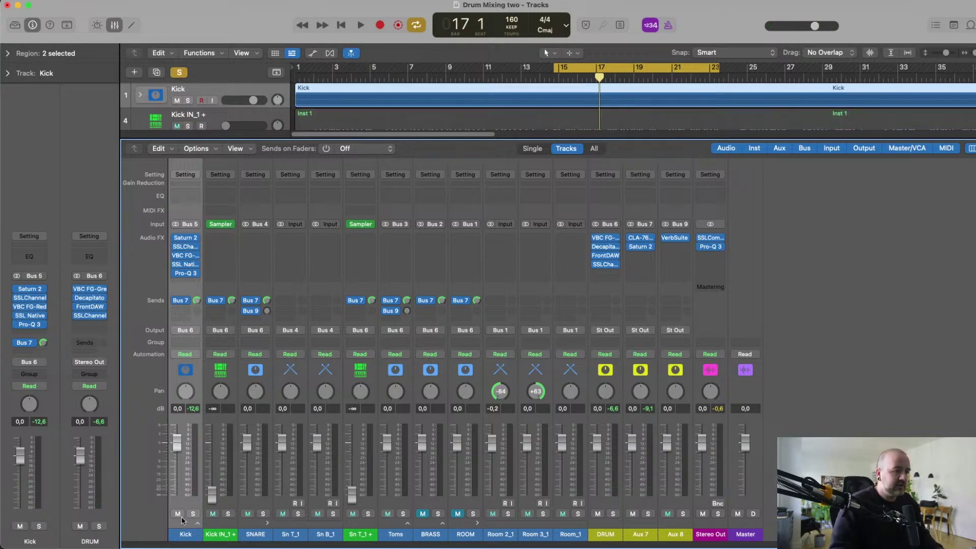
click(194, 514)
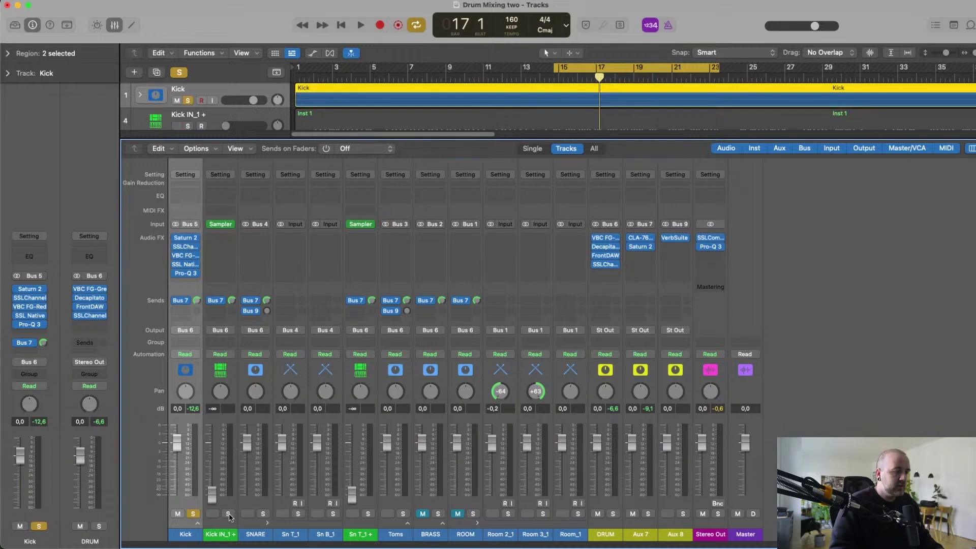
click(228, 514)
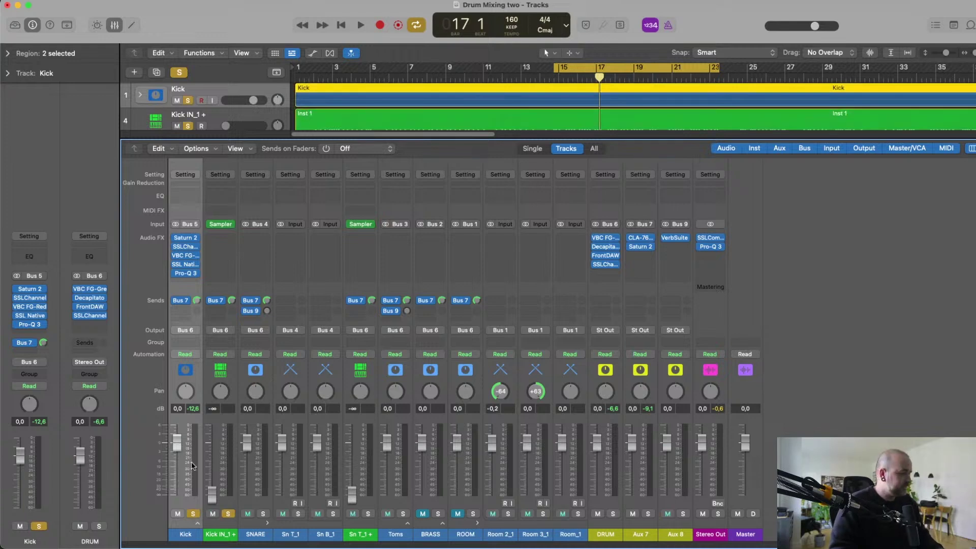
Raise the Kick IN_1 fader to -10.2 dB while the loop plays, taking the Kick out of solo.
key(space)
drag(211, 491, 211, 470)
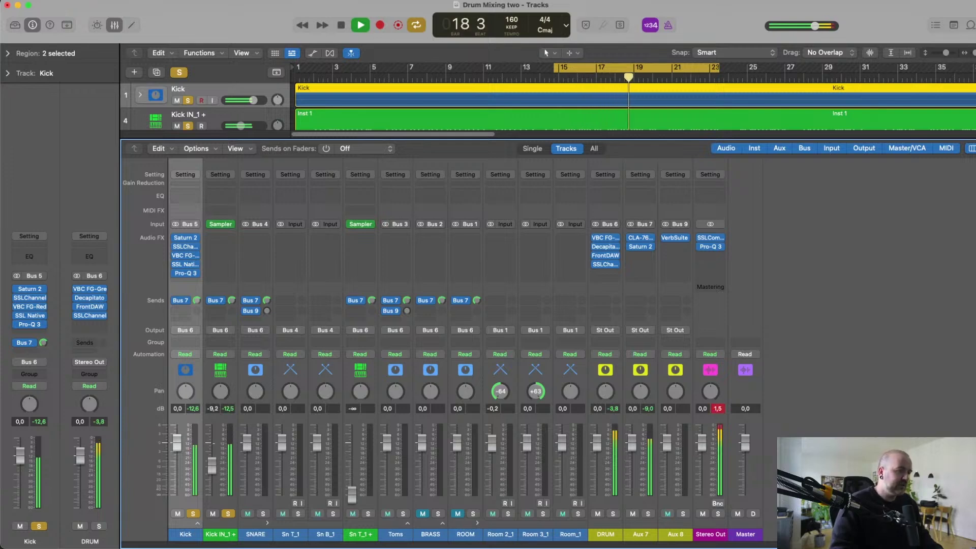
click(193, 514)
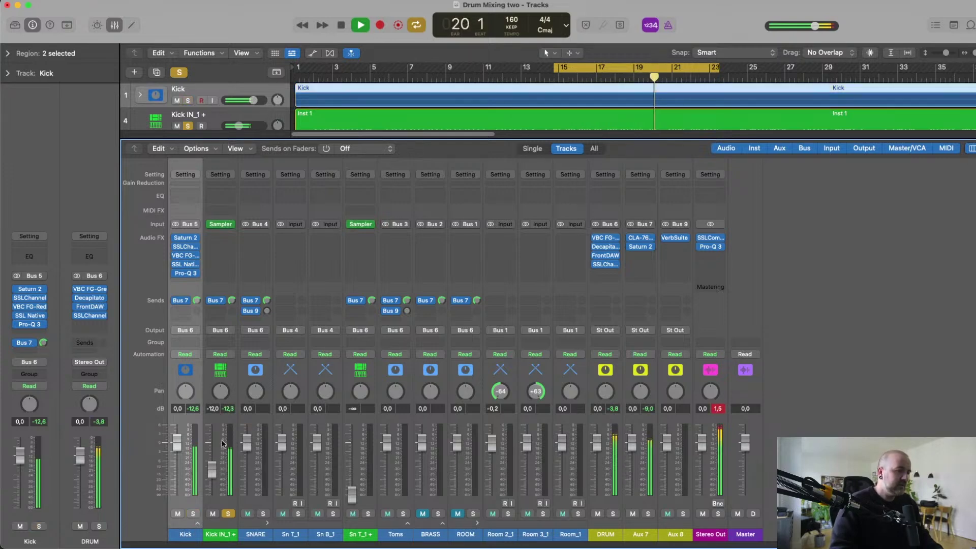
drag(211, 470, 211, 466)
key(space)
Insert Saturn 2 on the Kick IN_1 channel and load the OCCP Kick preset.
click(220, 238)
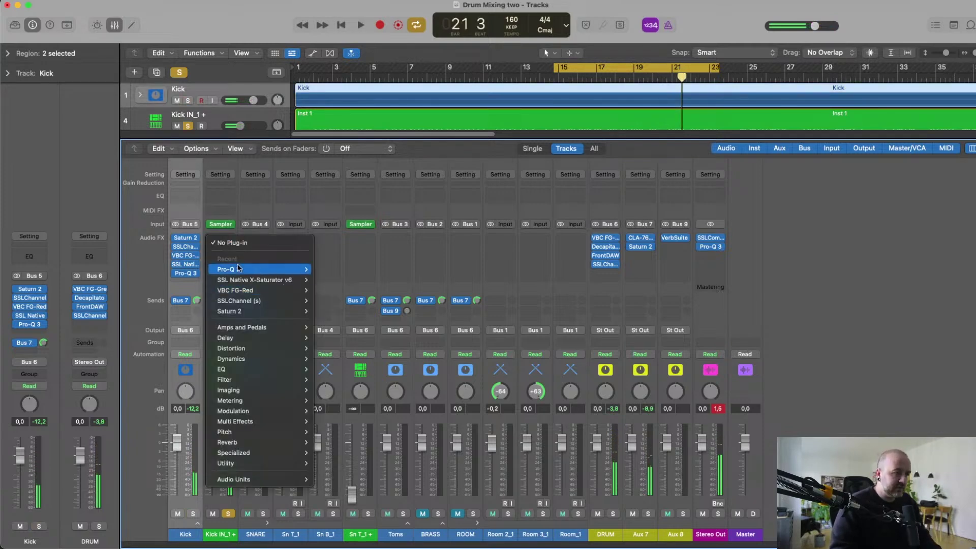
click(401, 227)
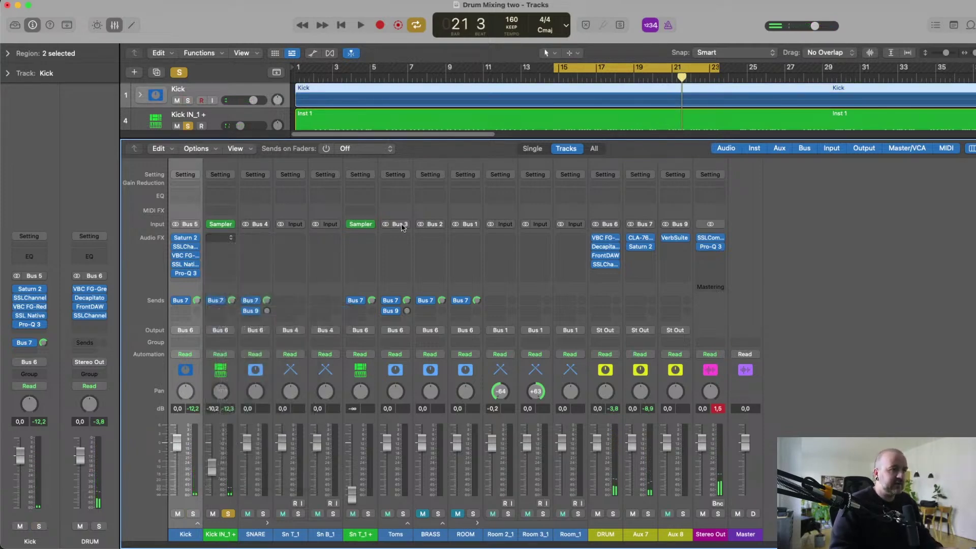
click(386, 148)
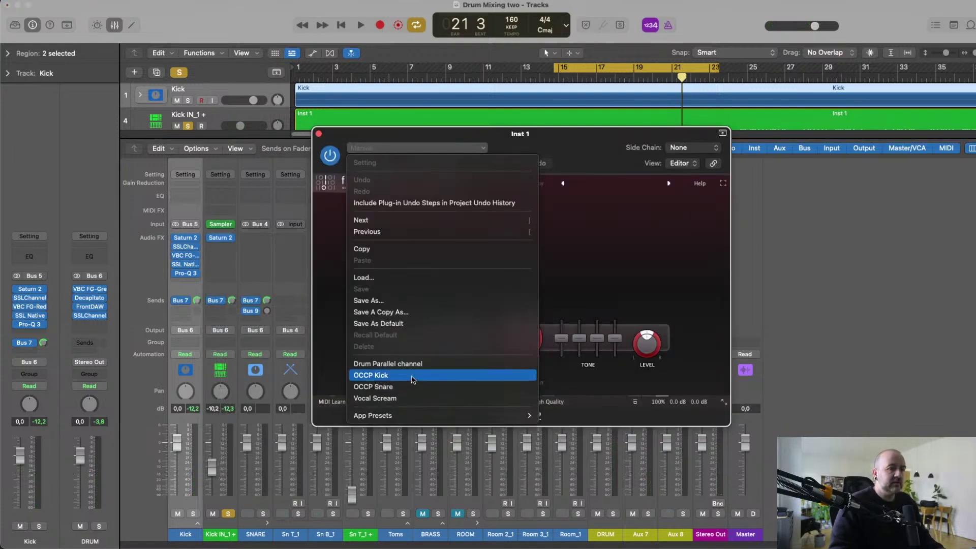
click(386, 374)
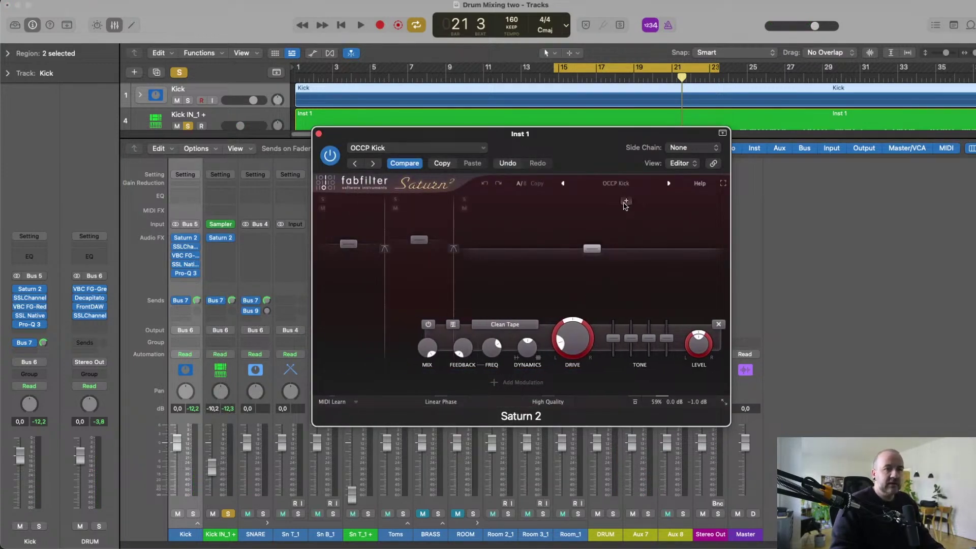
Split Saturn 2's highest band with a crossover slightly below 3.5 kHz and reduce the new top band's level.
click(619, 202)
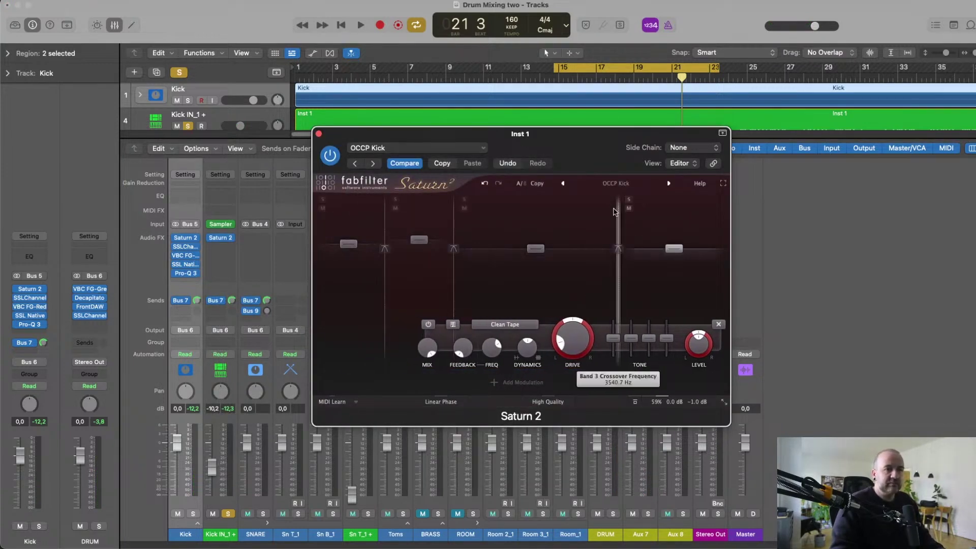
drag(619, 286, 605, 286)
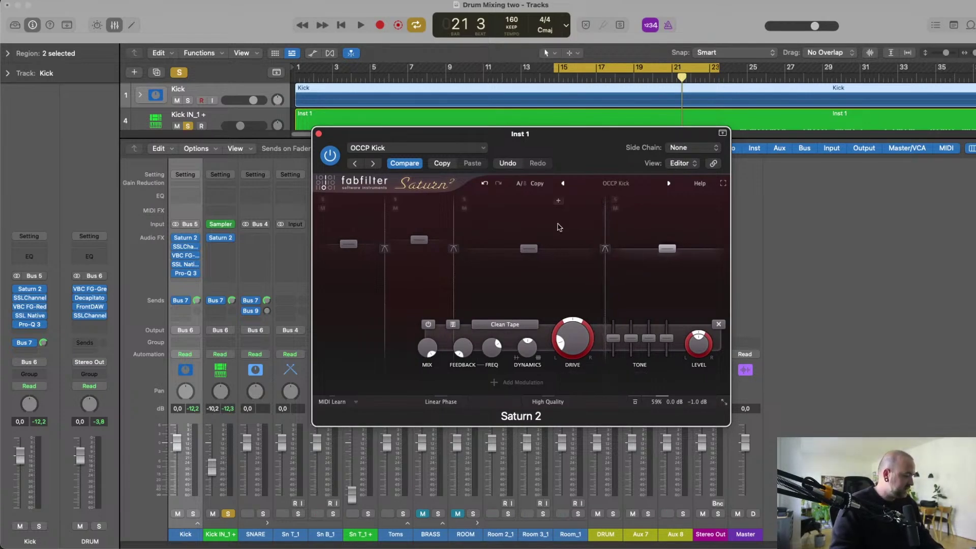
drag(667, 249, 670, 262)
Play the loop and compare the kick sample with Saturn 2 bypassed and active.
key(space)
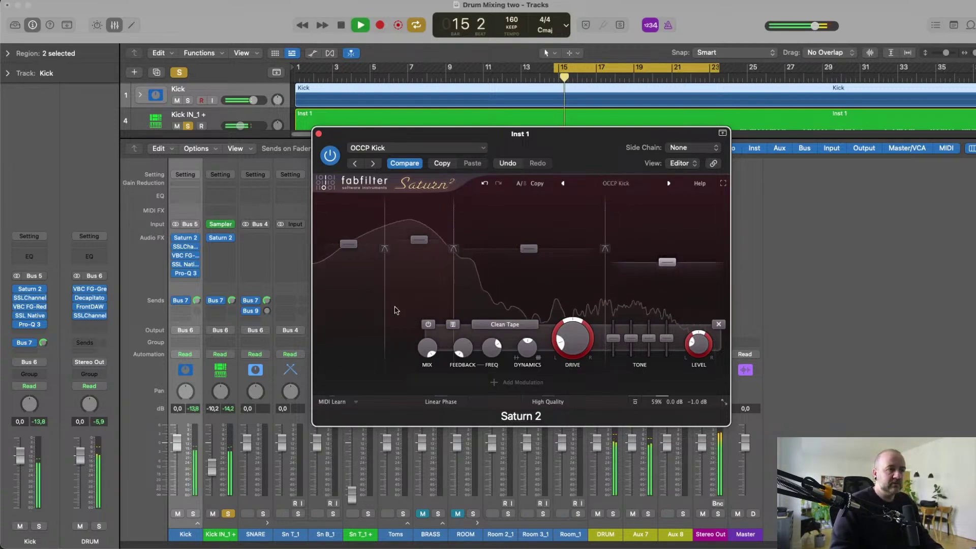
click(329, 154)
click(330, 154)
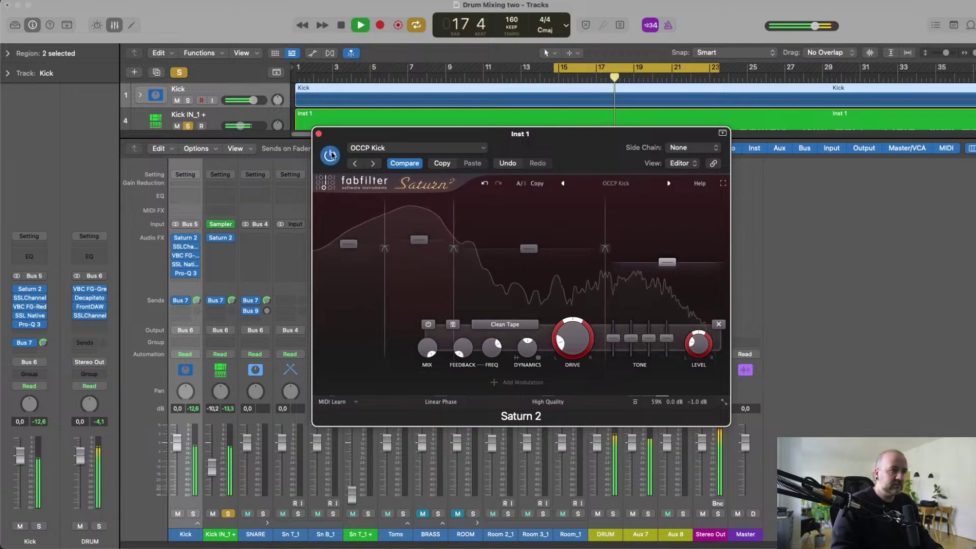
key(space)
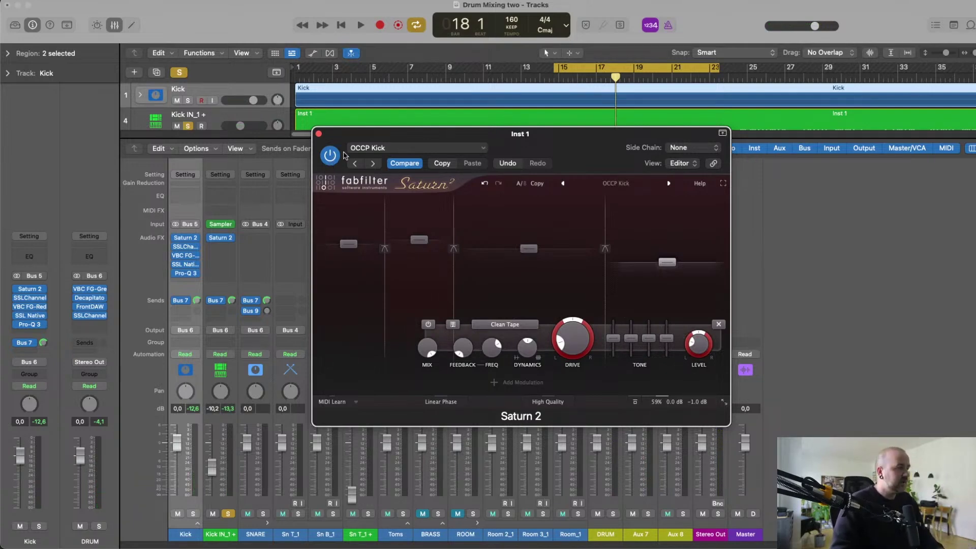
key(space)
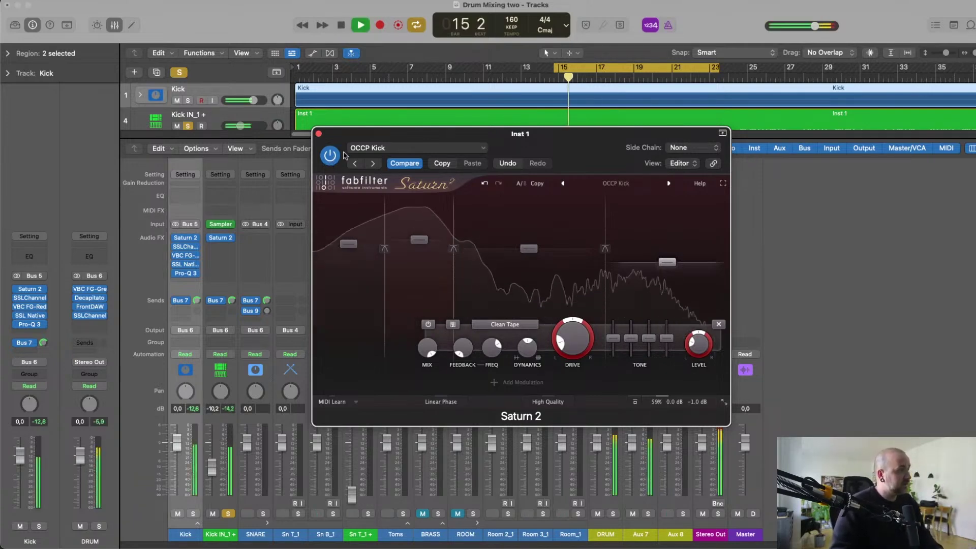
key(space)
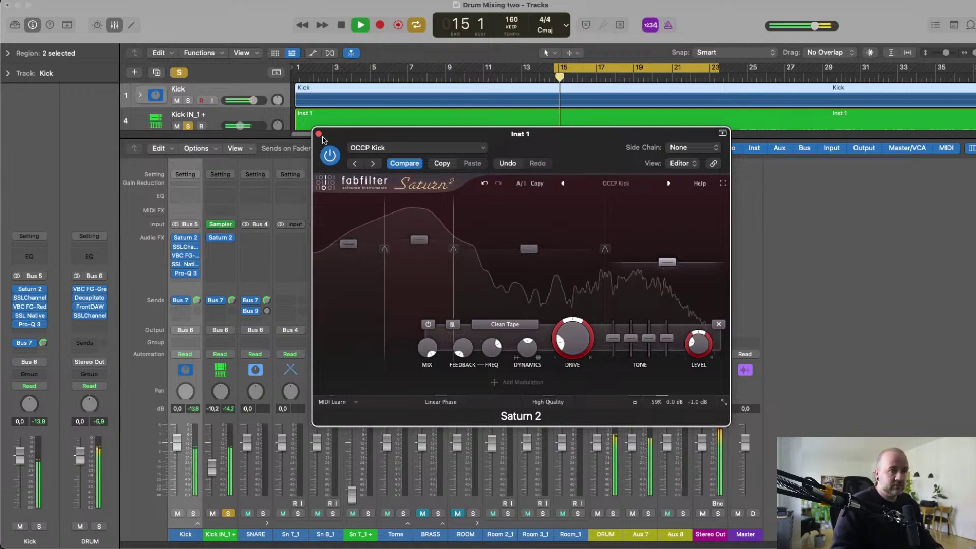
Solo the Kick alongside the sample and balance them with faders at -15.6 dB for Kick IN_1 and -2.9 dB for Kick.
click(193, 513)
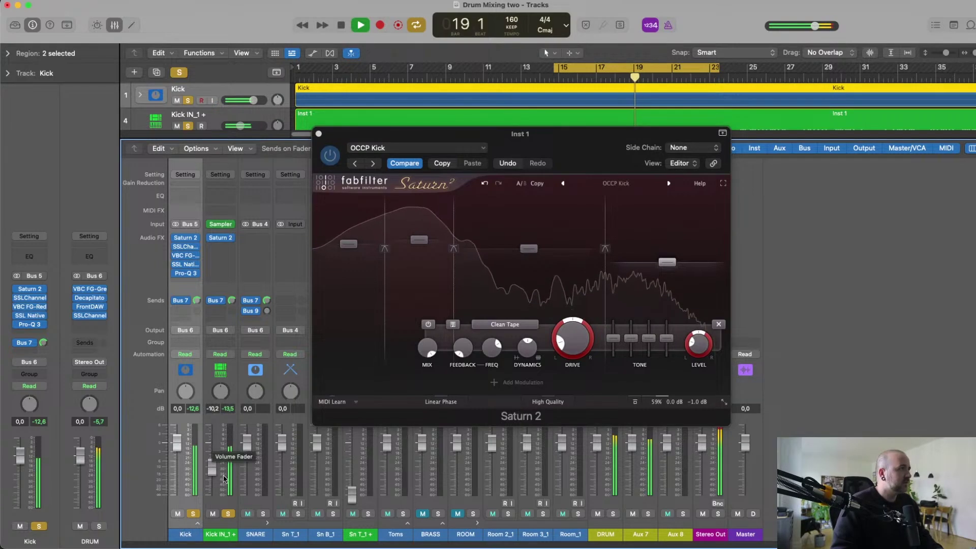
key(space)
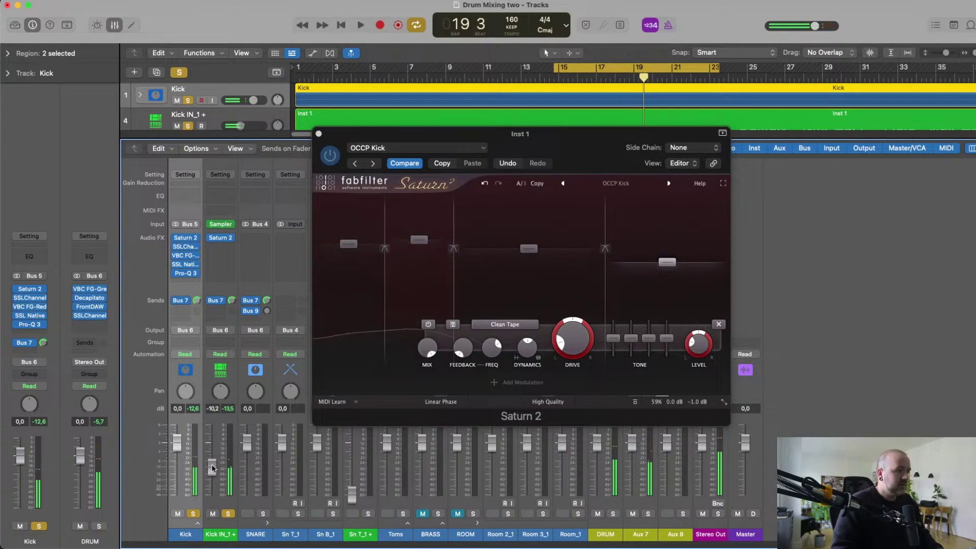
click(318, 134)
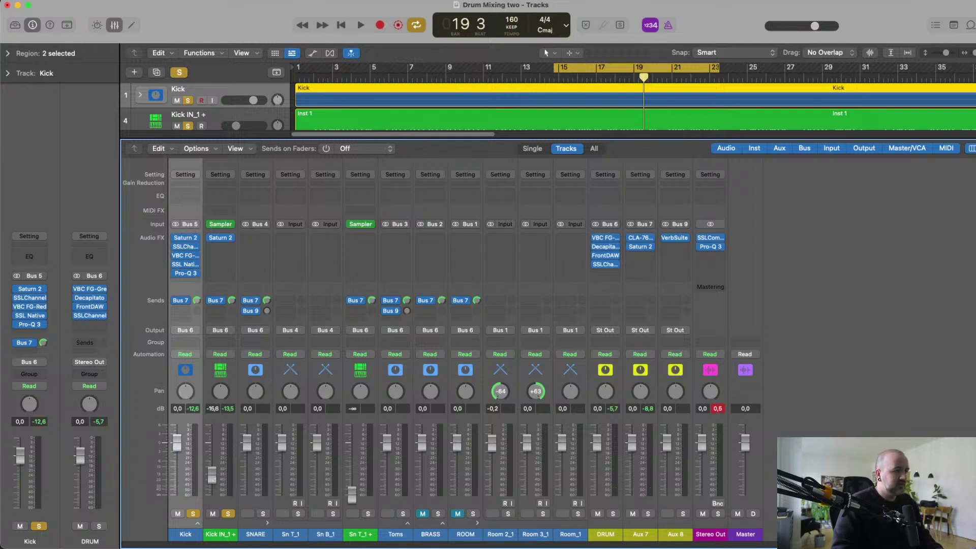
key(space)
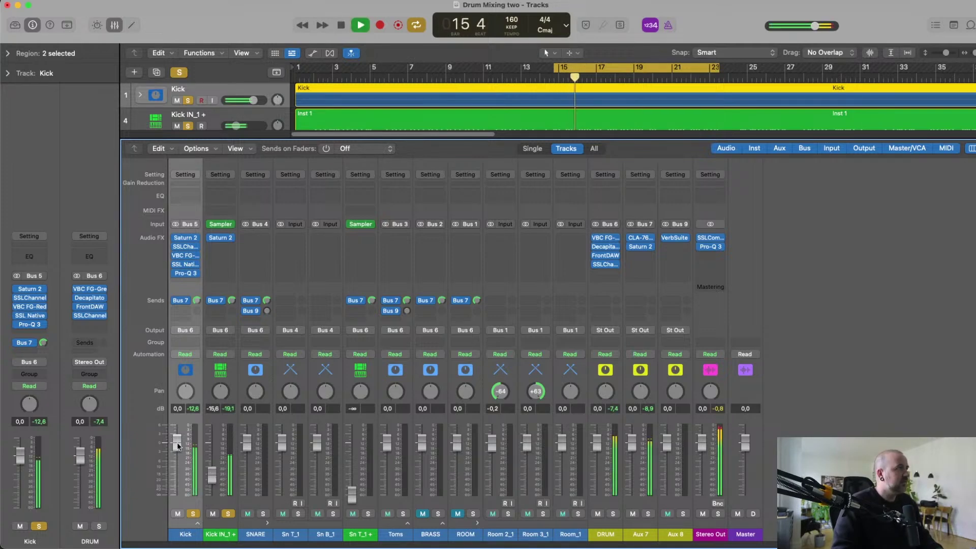
drag(177, 442, 177, 452)
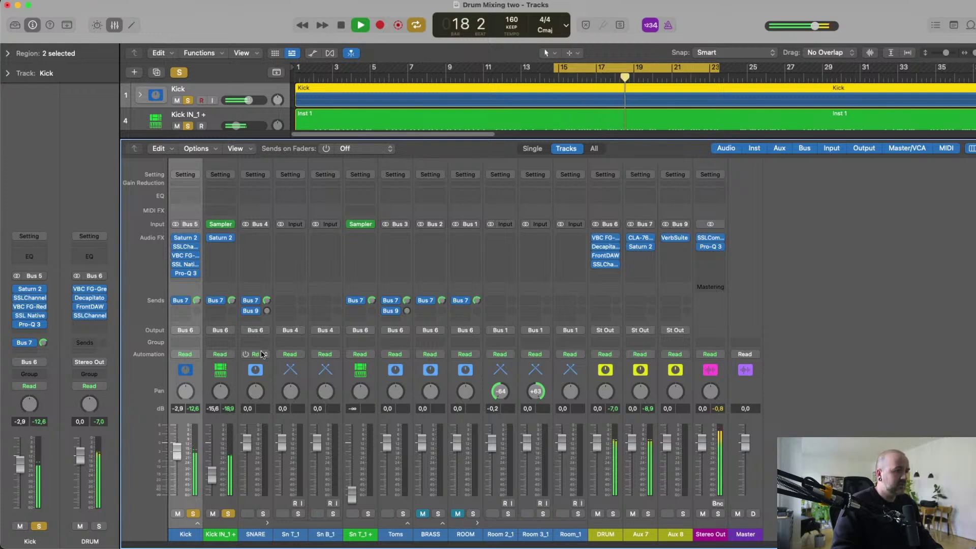
mouse_move(178, 275)
key(space)
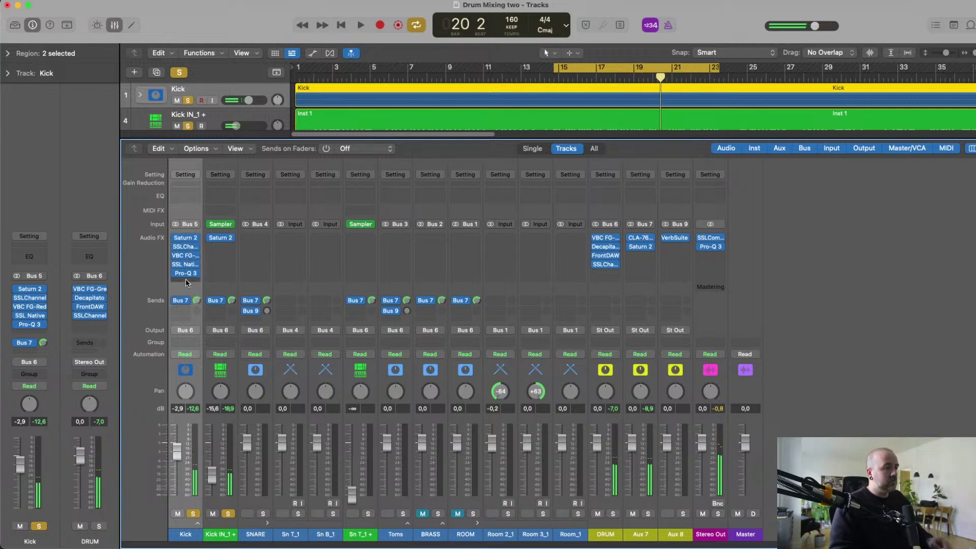
Insert Slate Digital Inf Bass in stereo after Pro-Q 3 on the Kick channel, load the Kick Magic preset, and start playback.
click(185, 282)
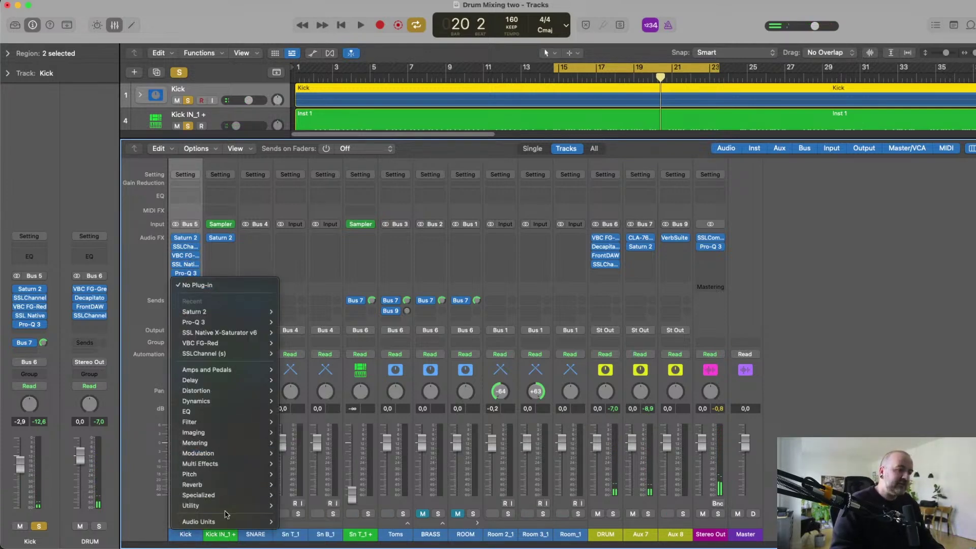
mouse_move(241, 525)
mouse_move(320, 466)
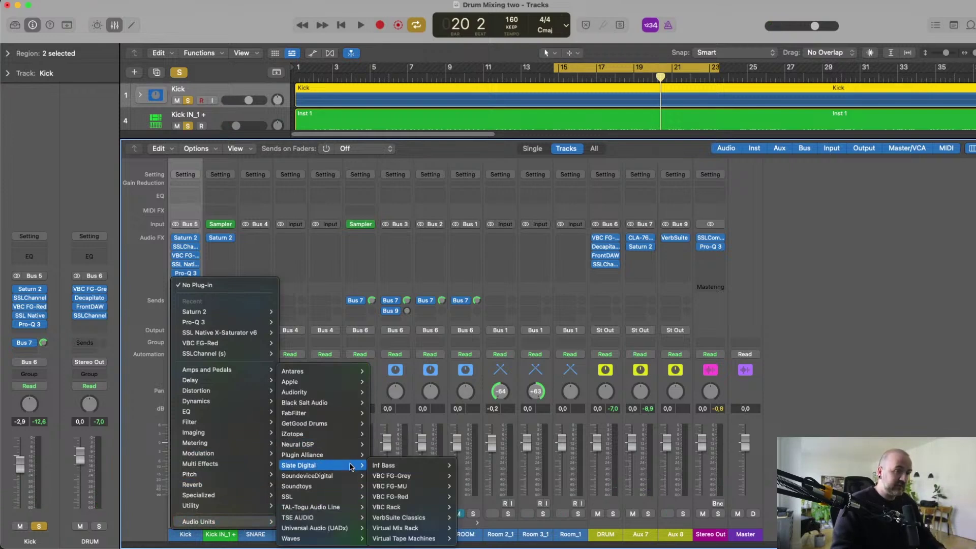
mouse_move(432, 465)
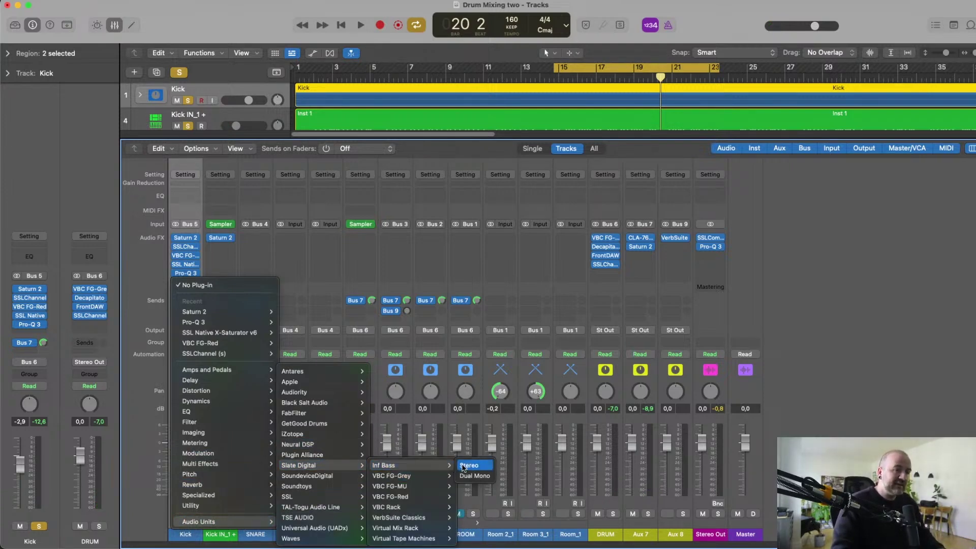
click(466, 465)
click(386, 187)
click(350, 280)
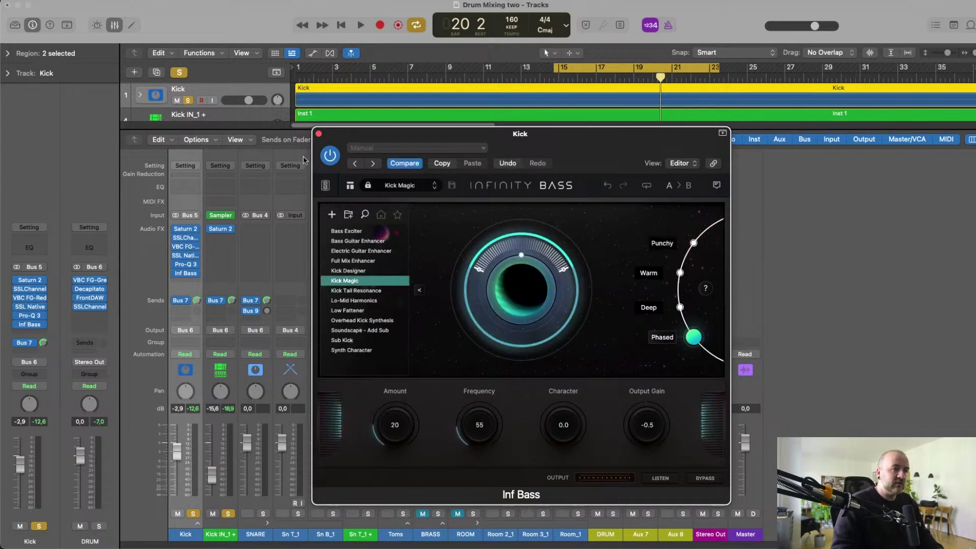
key(space)
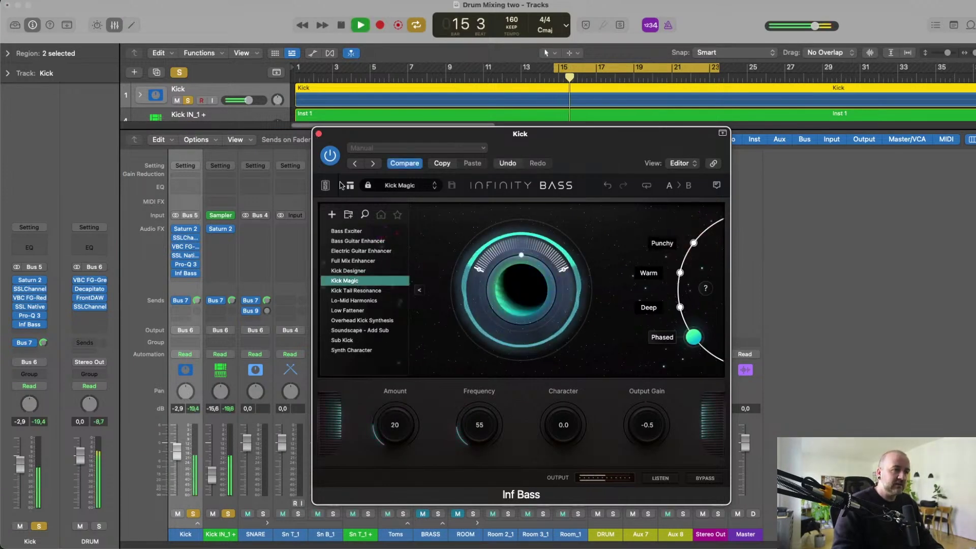
Compare the soloed kick with Infinity Bass bypassed and active, then audition the loop with the plug-in window closed.
click(330, 157)
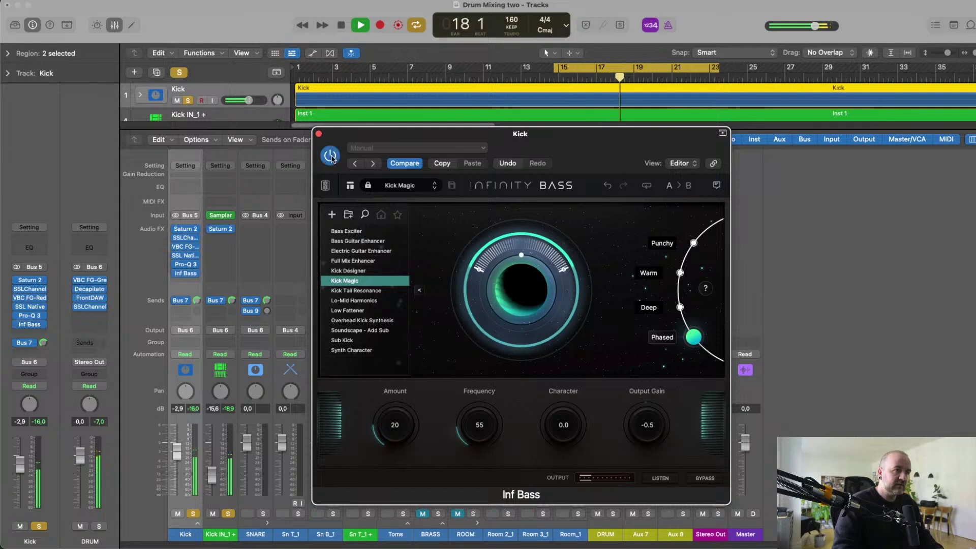
key(space)
click(318, 133)
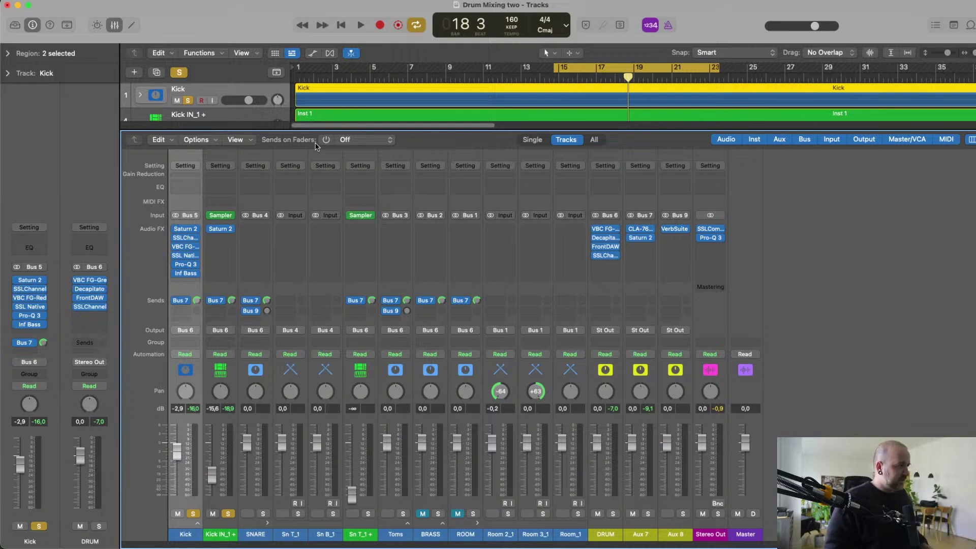
key(space)
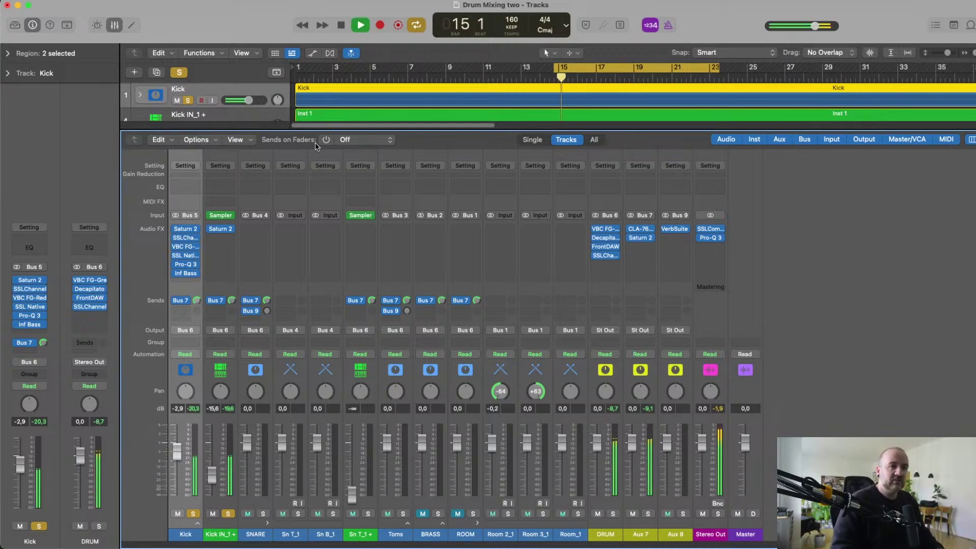
key(space)
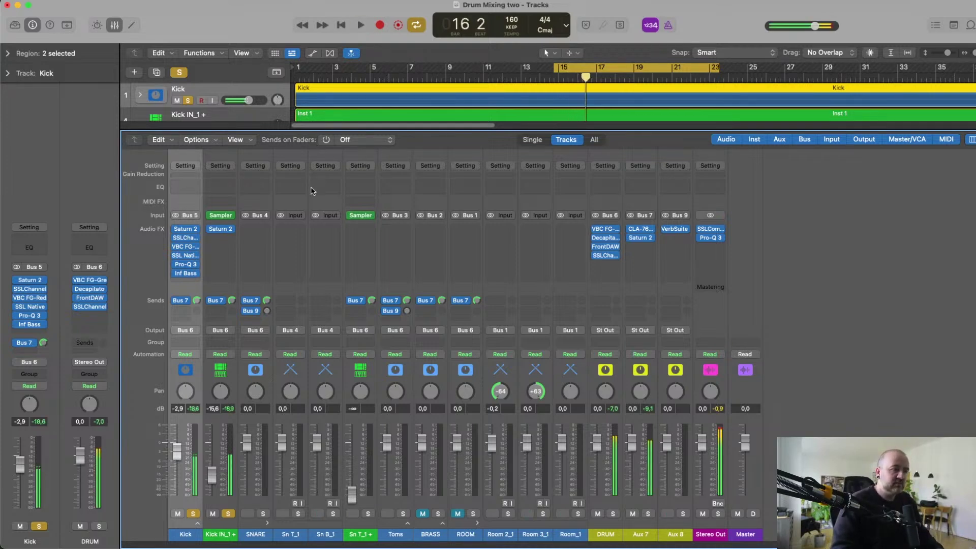
Insert the Waves SSLChannel (s) after Saturn 2 on the Kick IN_1 channel and move its window clear of the channels.
click(212, 238)
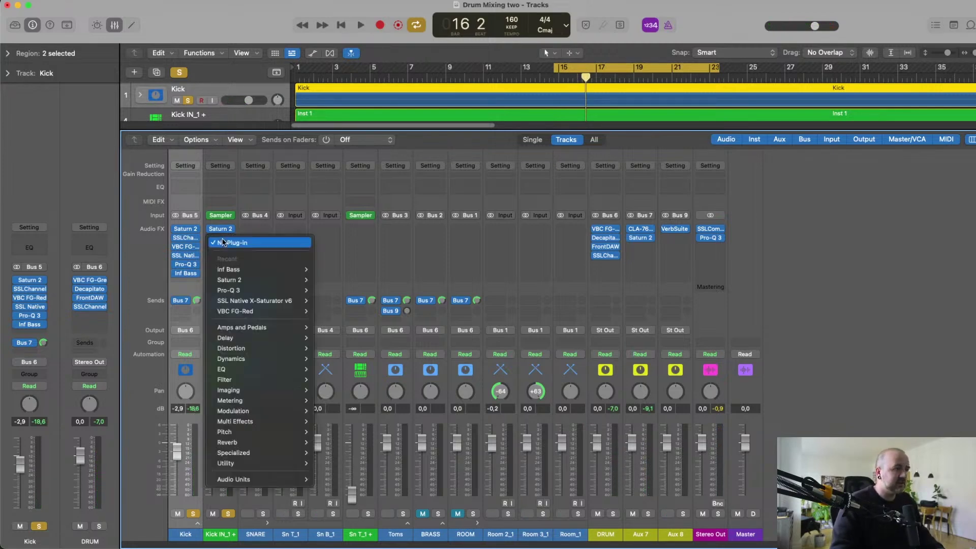
mouse_move(276, 479)
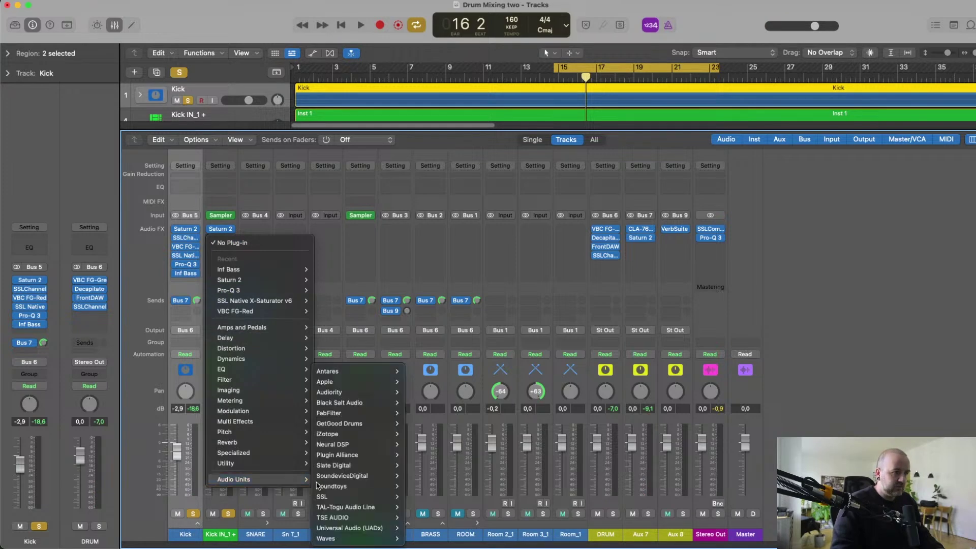
mouse_move(356, 538)
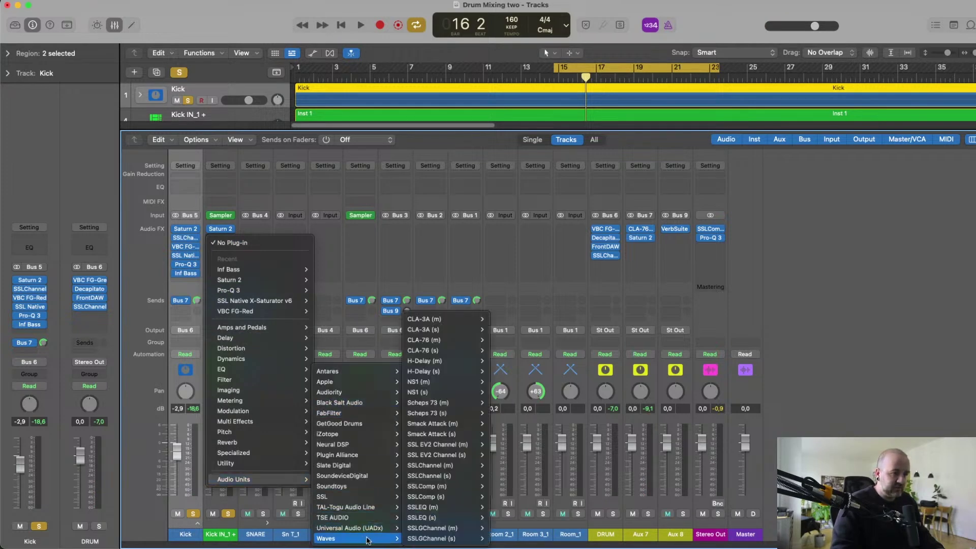
mouse_move(447, 454)
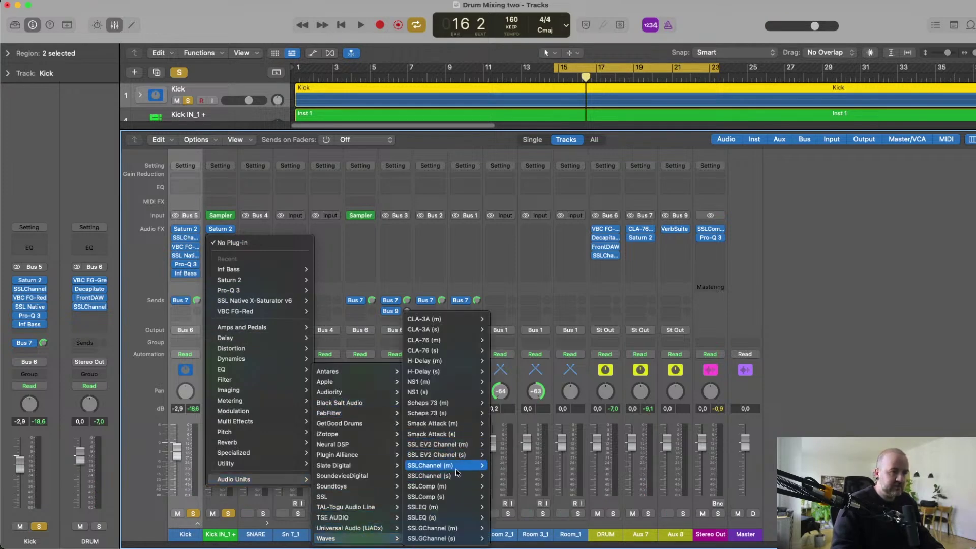
click(503, 476)
drag(370, 136, 226, 68)
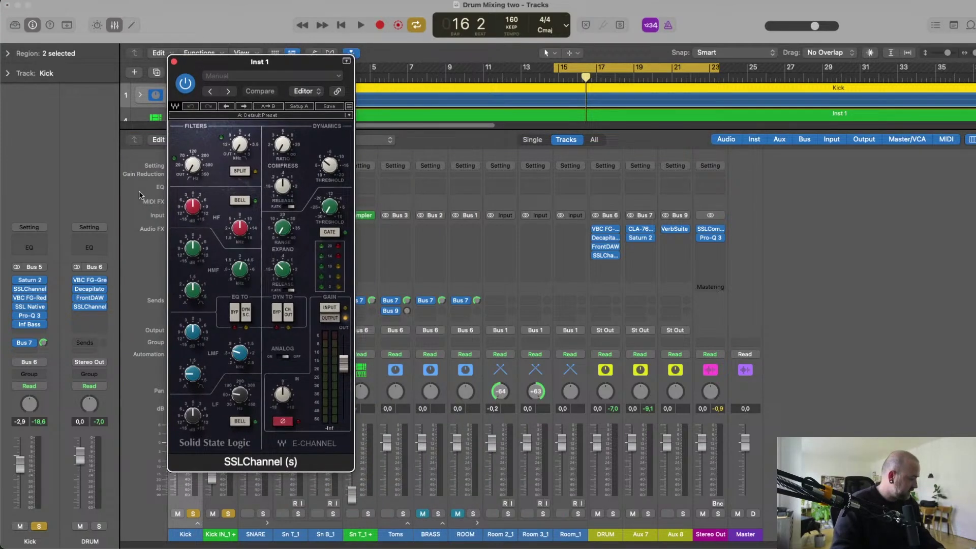
Cut the HMF gain to about -4.7 dB in Kick IN_1's SSLChannel while the loop plays, then stop playback.
key(space)
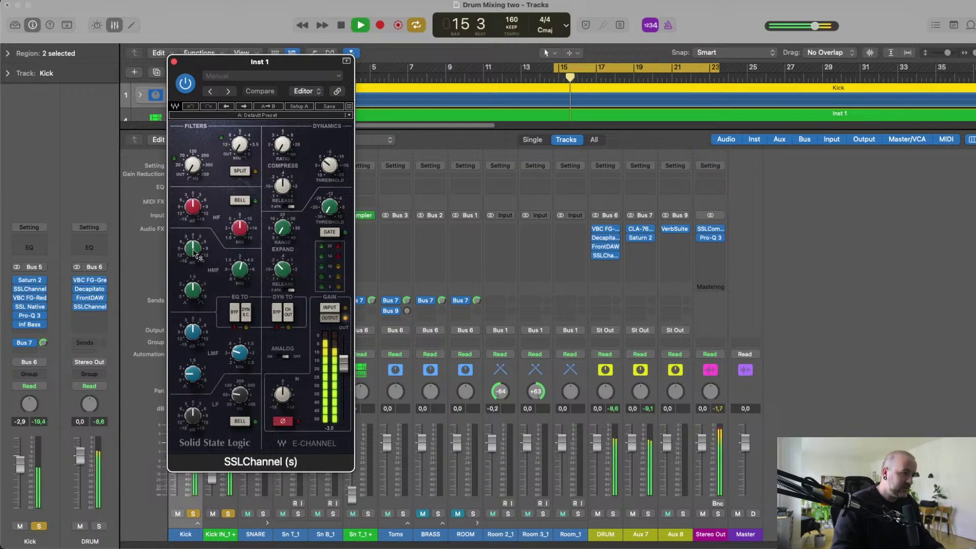
drag(245, 268, 210, 296)
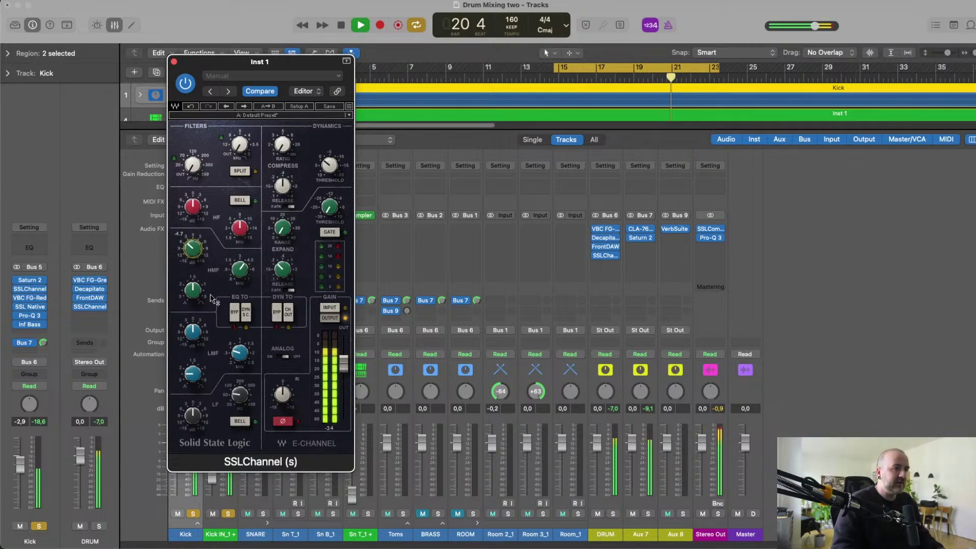
click(174, 62)
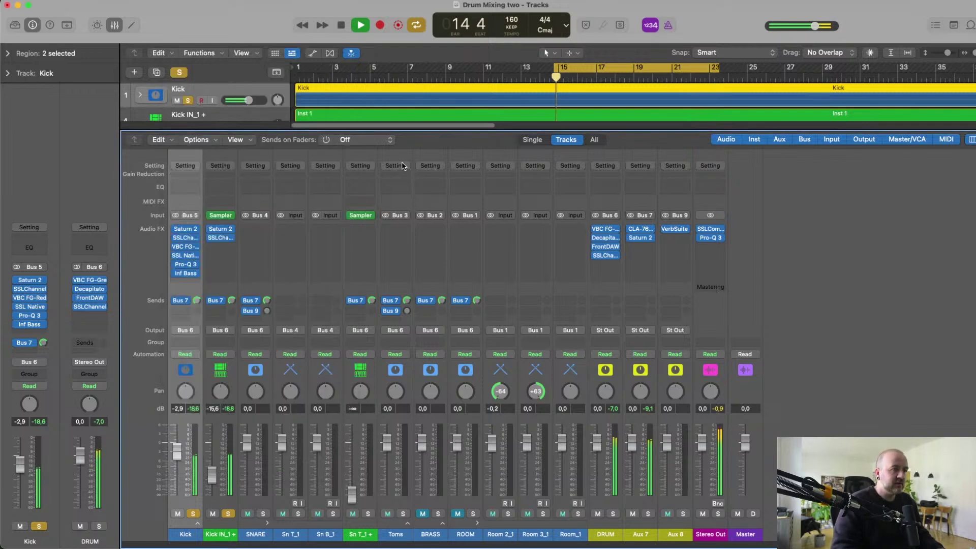
key(space)
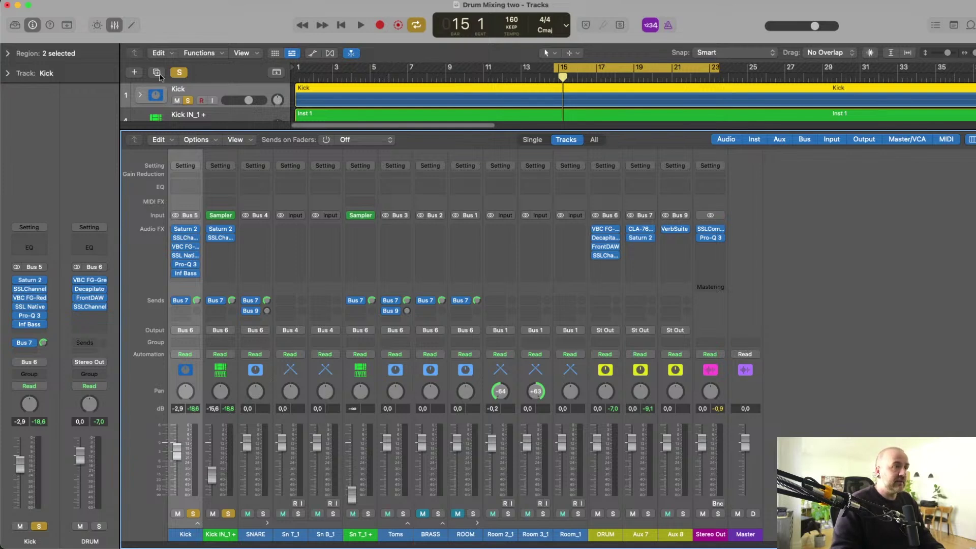
Clear the kick solos, solo the SNARE channel, and audition it with the cycle moved to roughly bars 6 to 14.
click(179, 73)
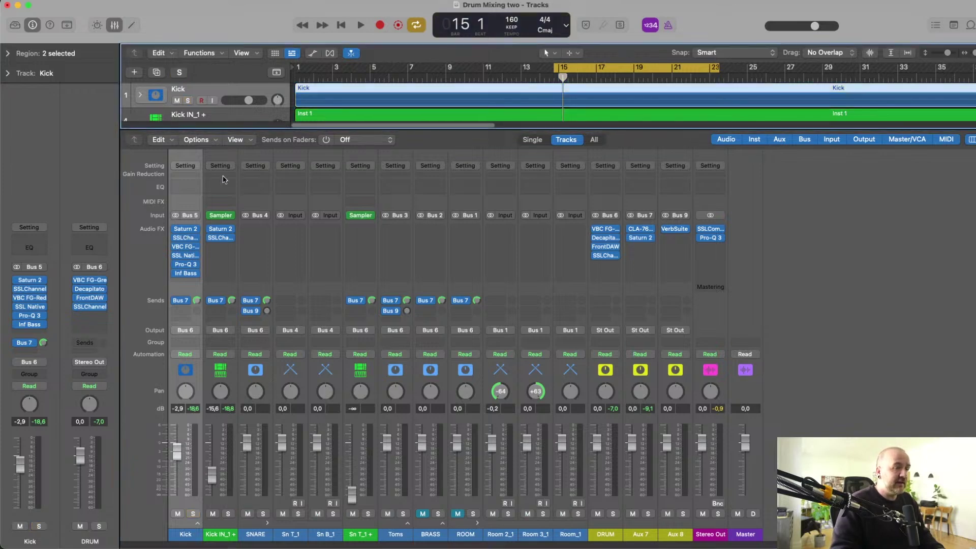
click(262, 514)
key(space)
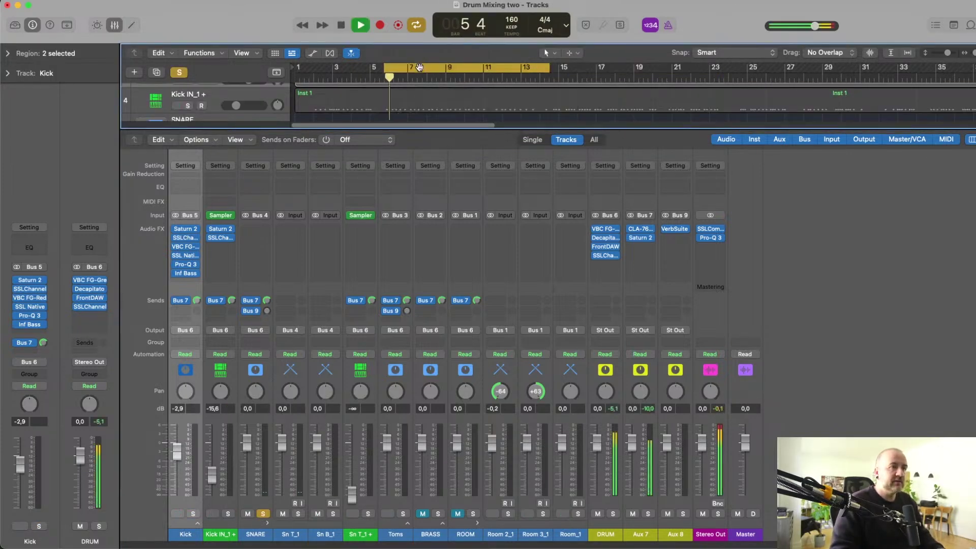
key(space)
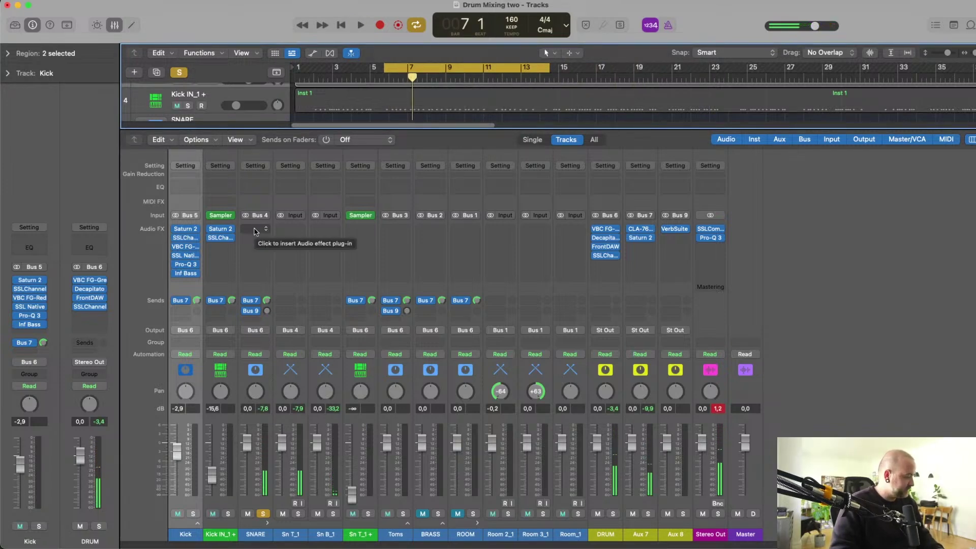
Insert SSLChannel (s) in the SNARE channel's first effect slot and move its window clear of the channels.
click(255, 232)
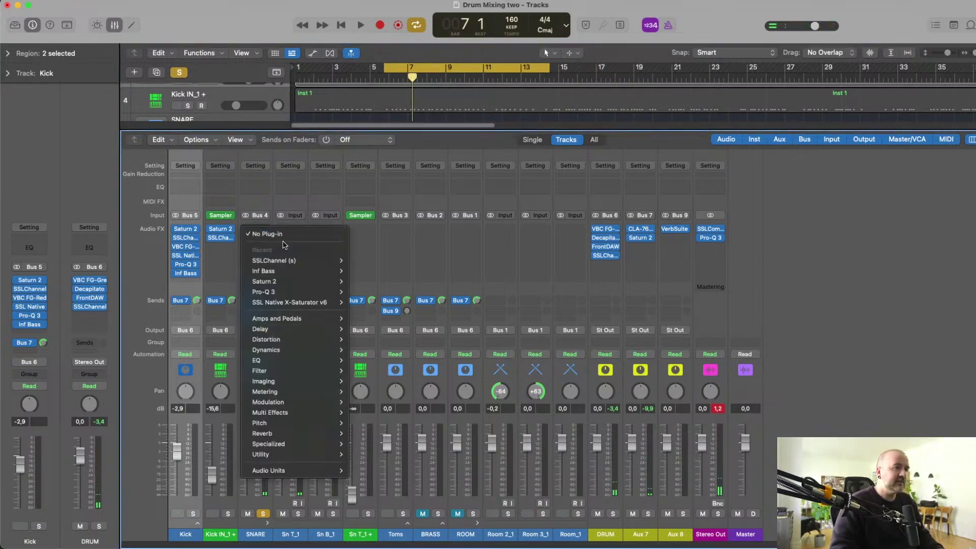
mouse_move(316, 262)
click(360, 260)
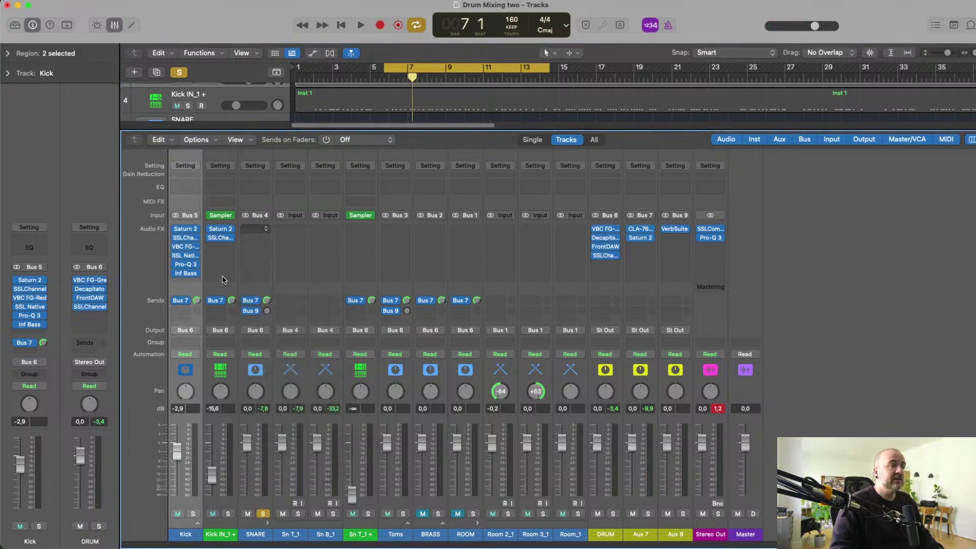
drag(414, 139, 273, 70)
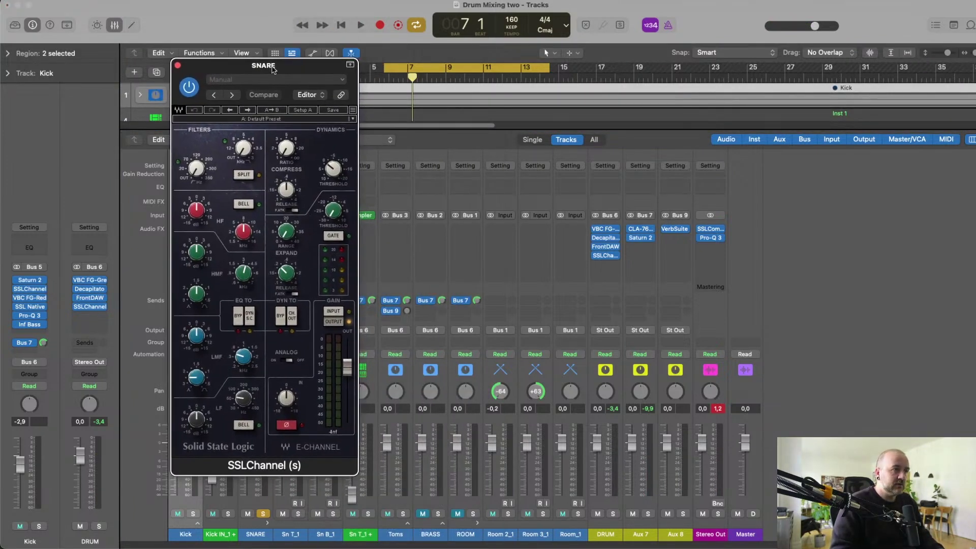
Boost the HF gain in the SNARE's SSLChannel while listening to the loop.
key(space)
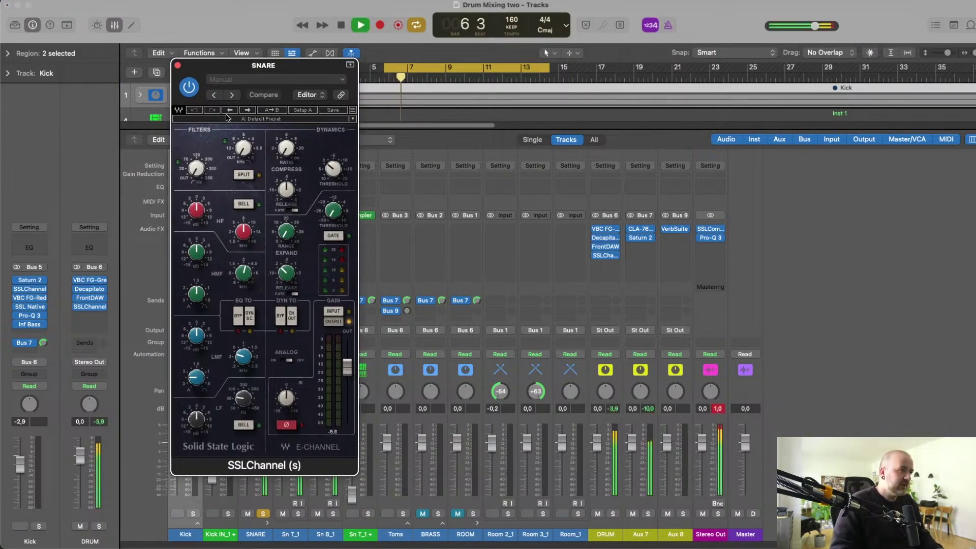
drag(196, 210, 198, 149)
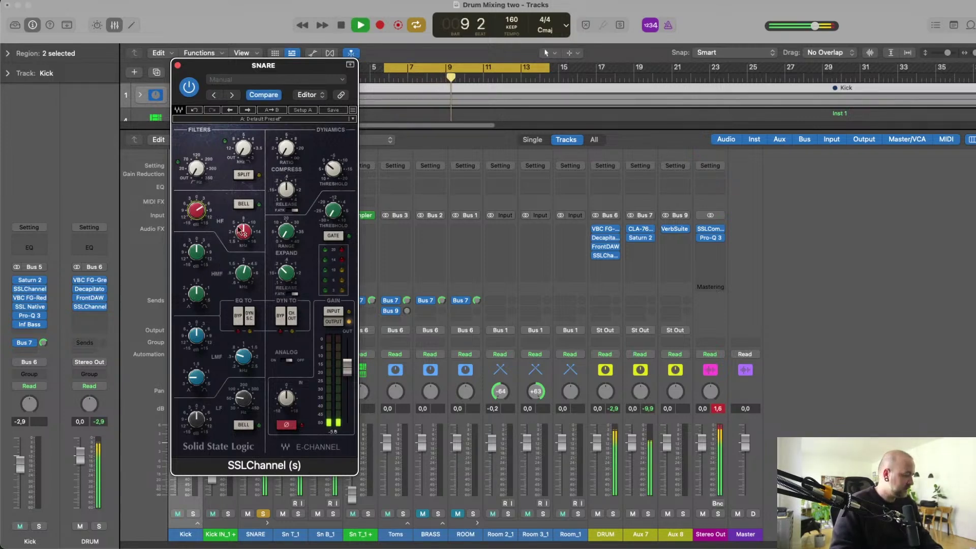
click(202, 222)
key(space)
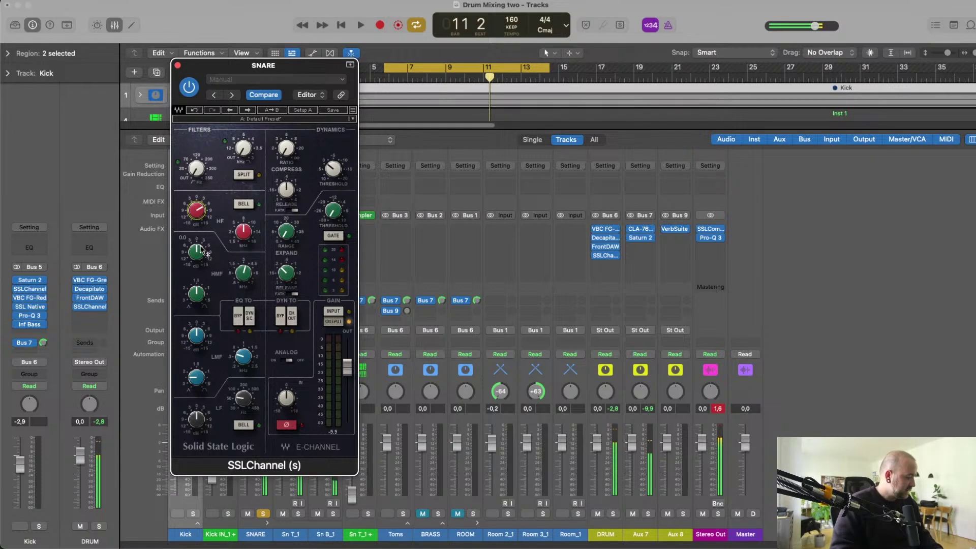
Lower the SNARE's HMF frequency to about 1.9 kHz and boost the HMF gain to about 4.4 dB.
click(244, 275)
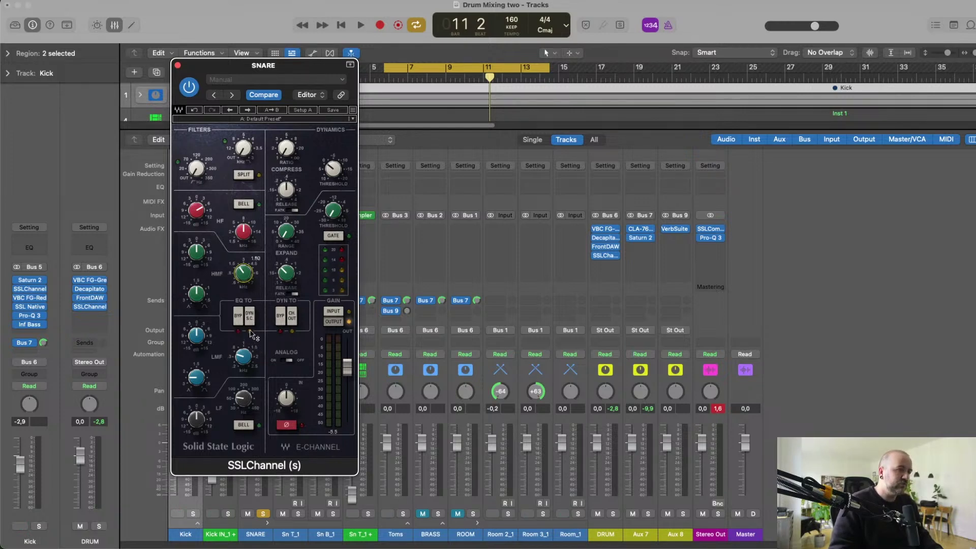
key(space)
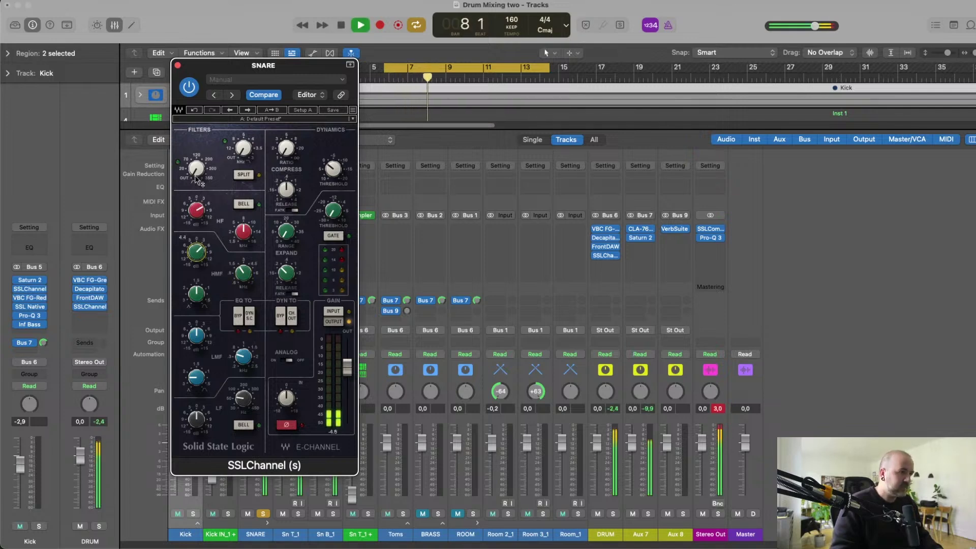
mouse_move(245, 288)
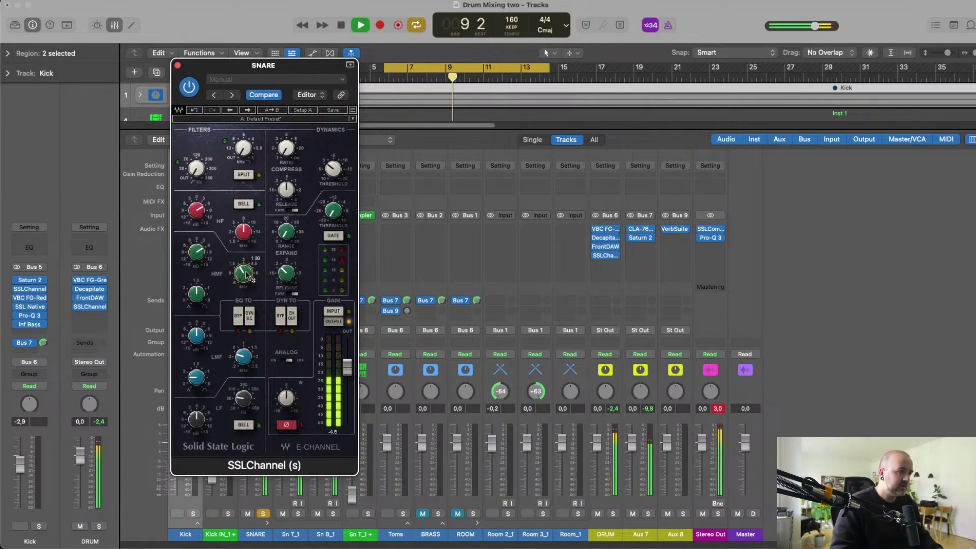
key(space)
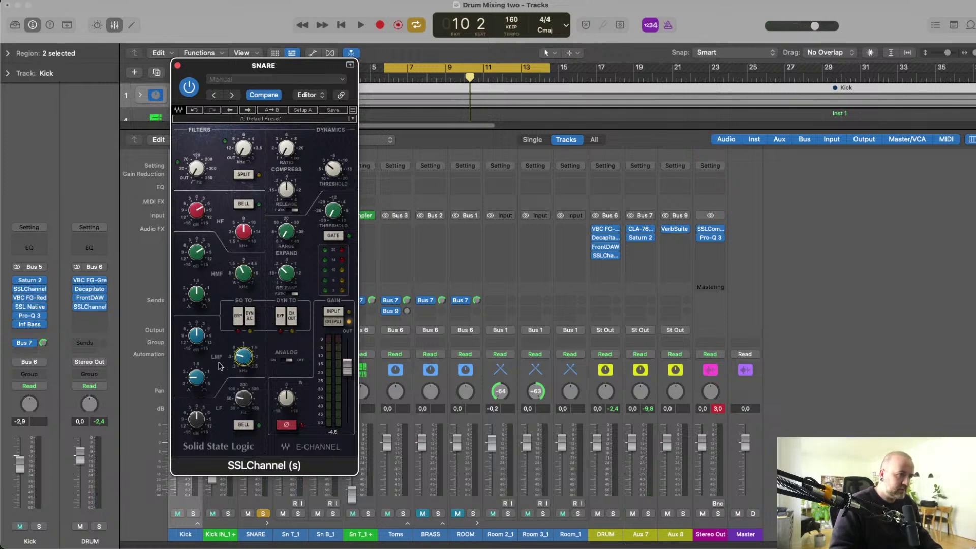
Cut the SNARE's LMF band at about 0.51 kHz and adjust its Q while the loop plays.
key(space)
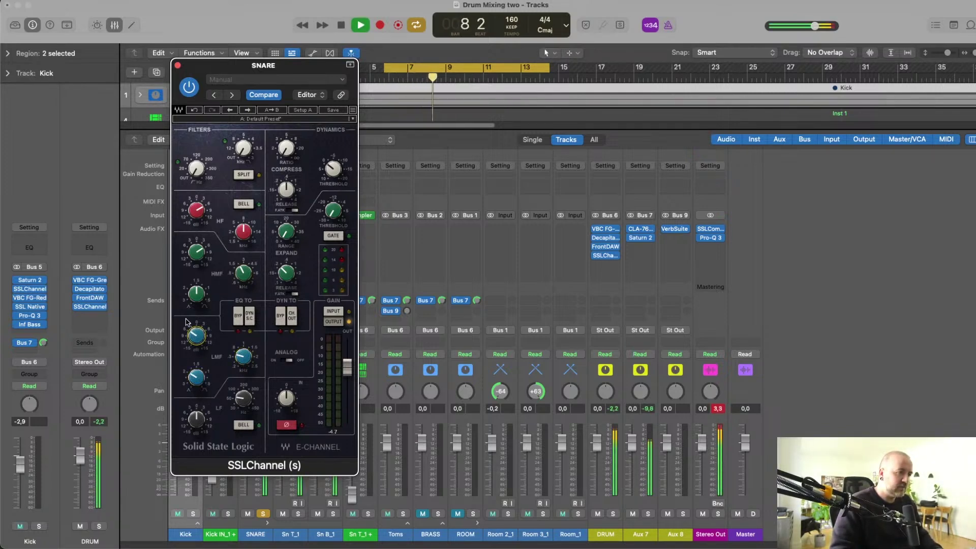
click(196, 378)
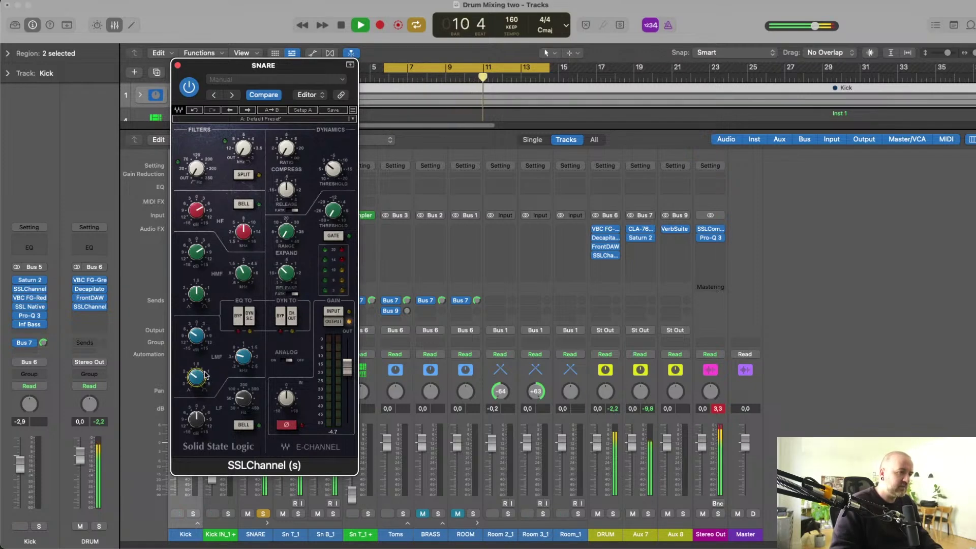
click(242, 355)
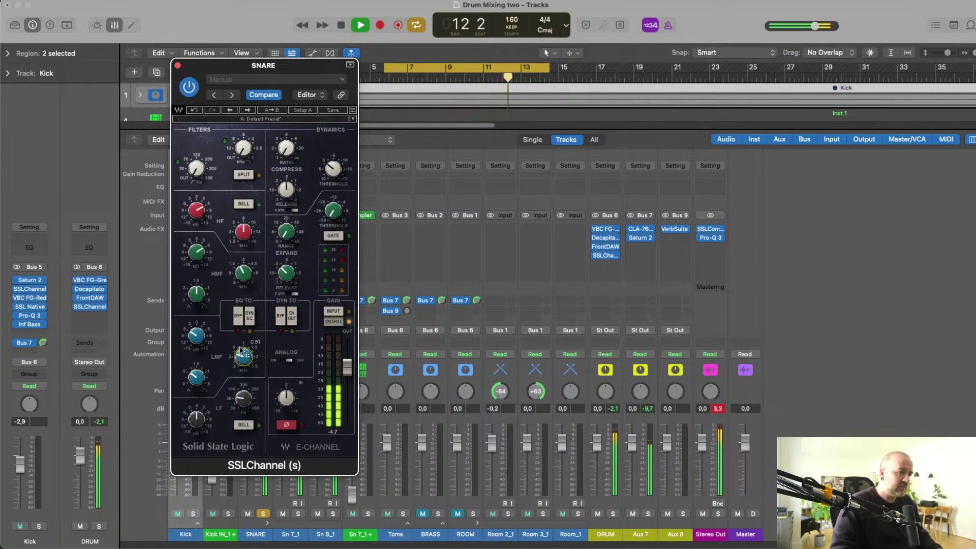
key(space)
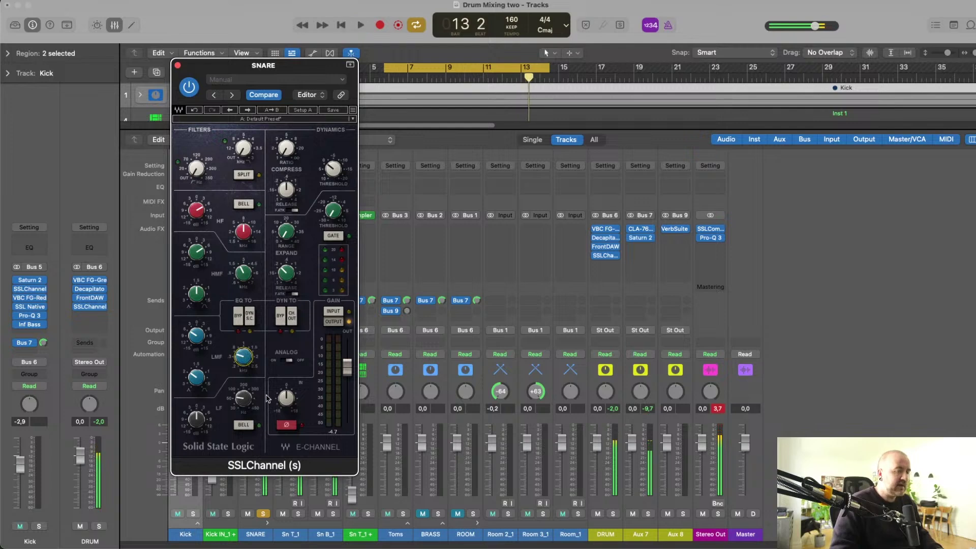
Boost the SNARE's LF band slightly at about 200 Hz, engage the high-pass filter, and close SSLChannel.
drag(245, 403, 232, 342)
drag(232, 305, 234, 297)
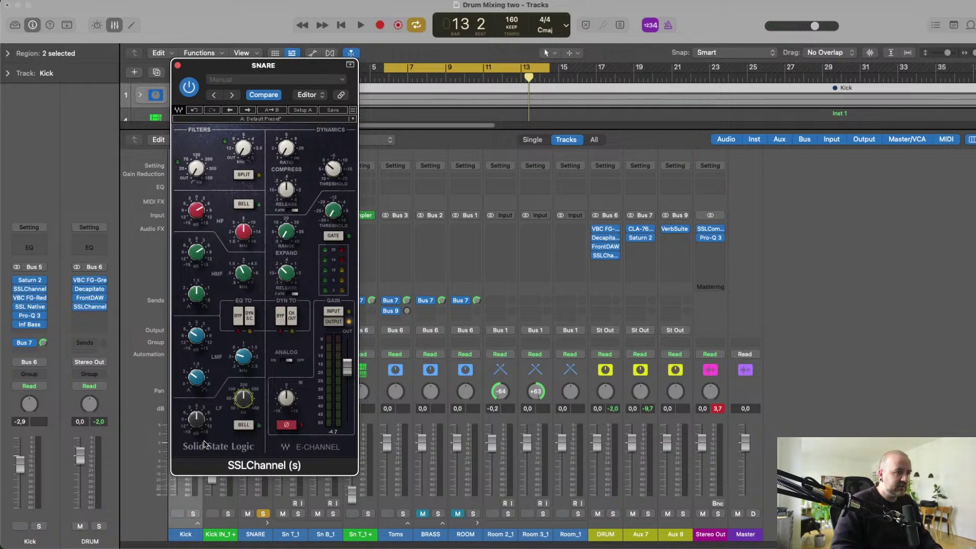
key(space)
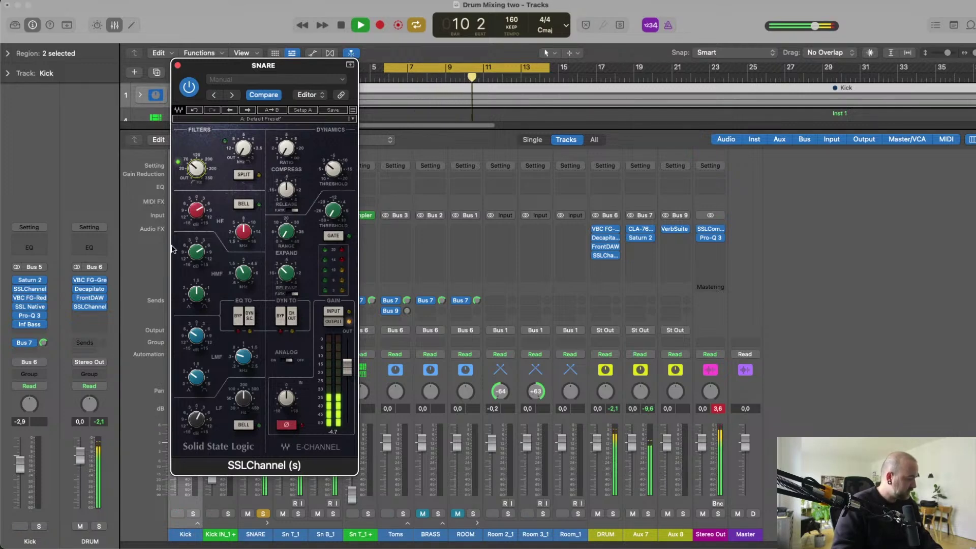
key(space)
click(178, 65)
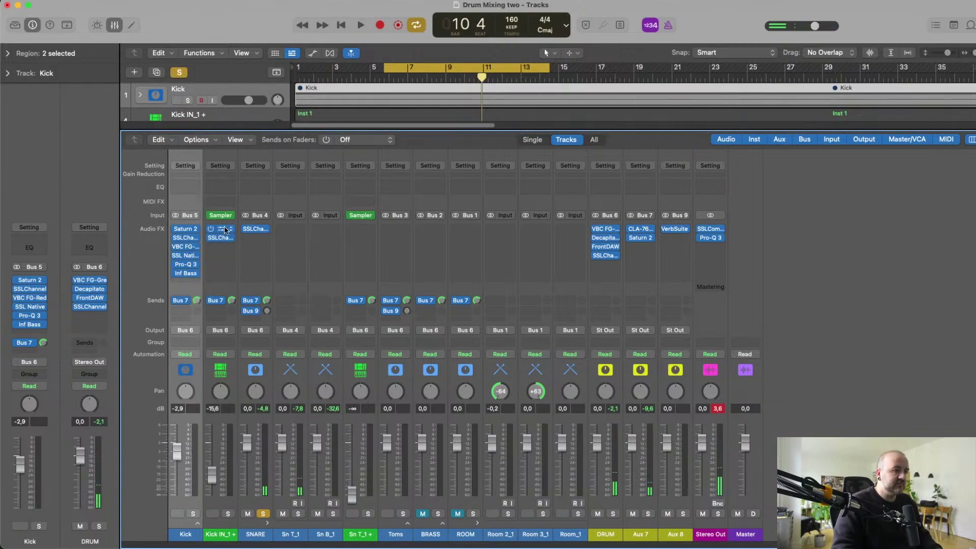
Adjust the high-pass filter in Kick IN_1's SSLChannel during playback and close the plug-in.
click(217, 239)
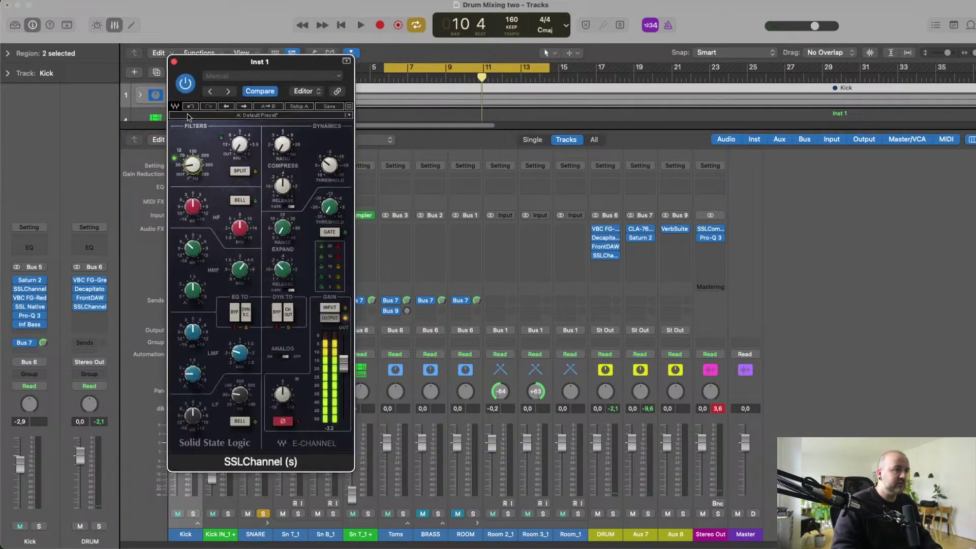
key(space)
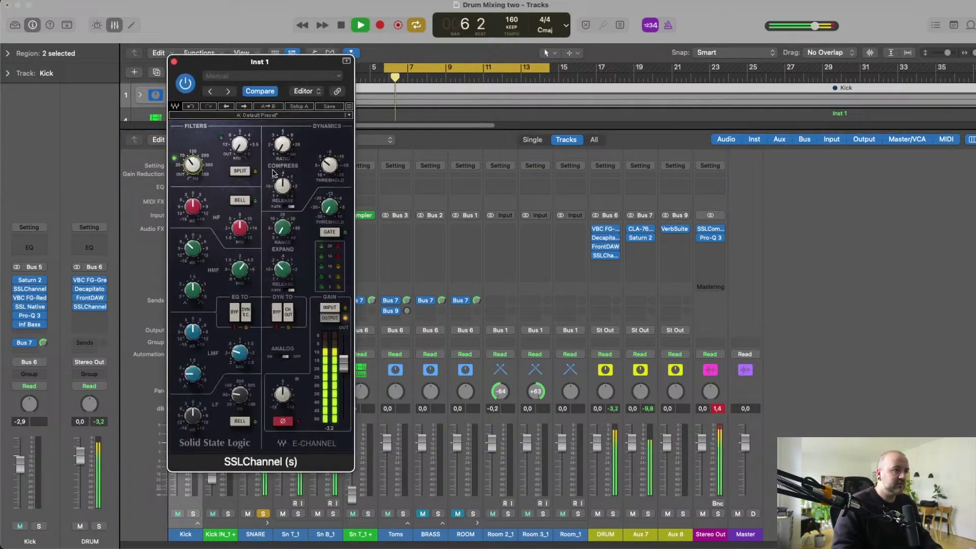
click(173, 62)
Listen to Kick and Kick IN_1 soloed together with SNARE, unsolo both kicks, and replay the SNARE on its own.
click(192, 514)
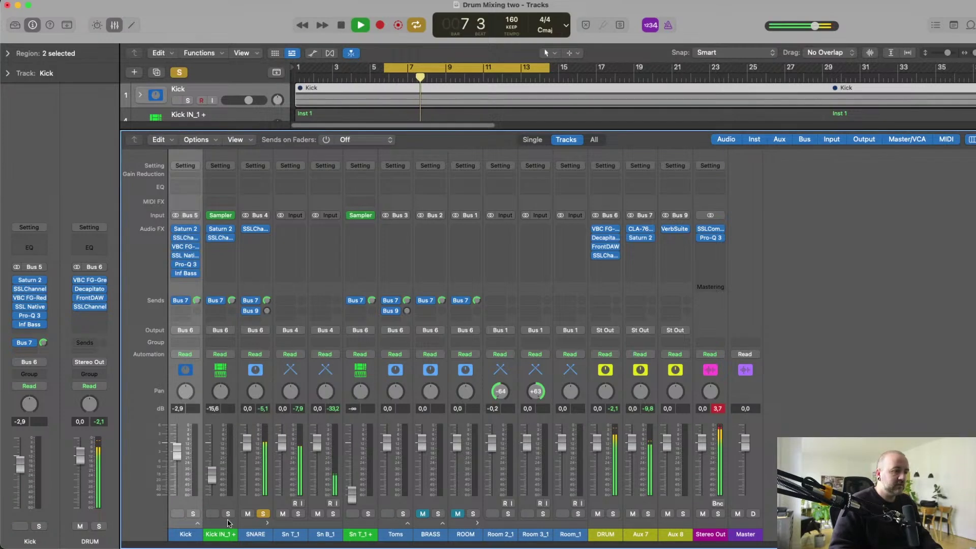
click(192, 514)
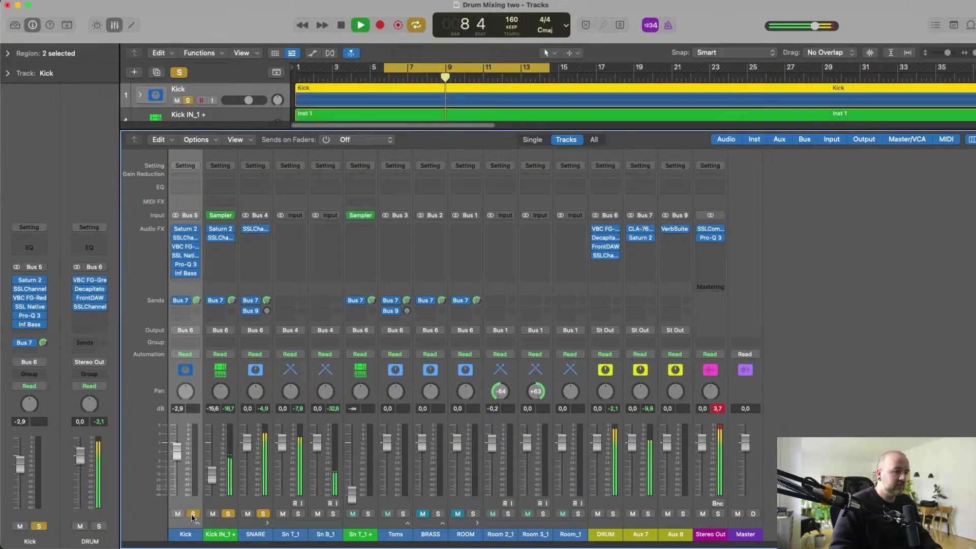
key(space)
click(227, 513)
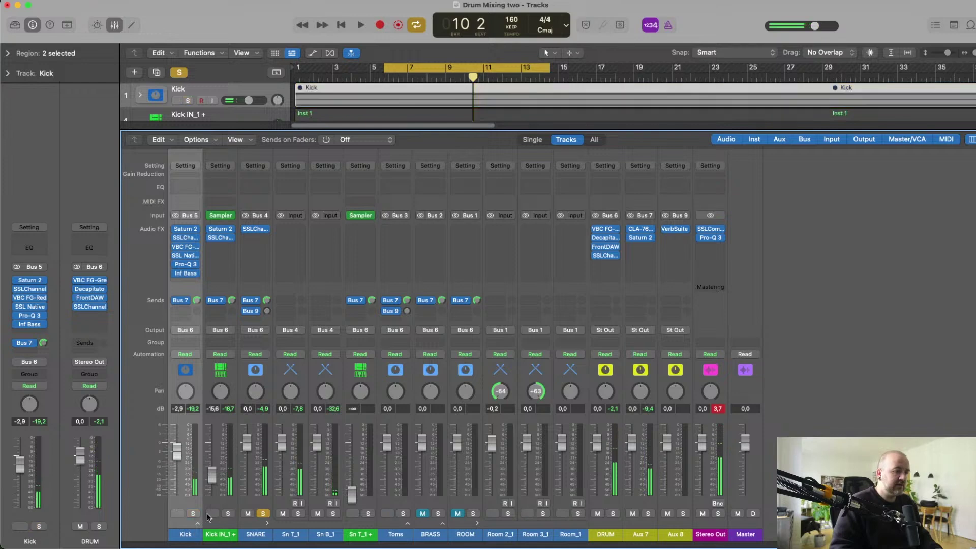
key(space)
click(264, 522)
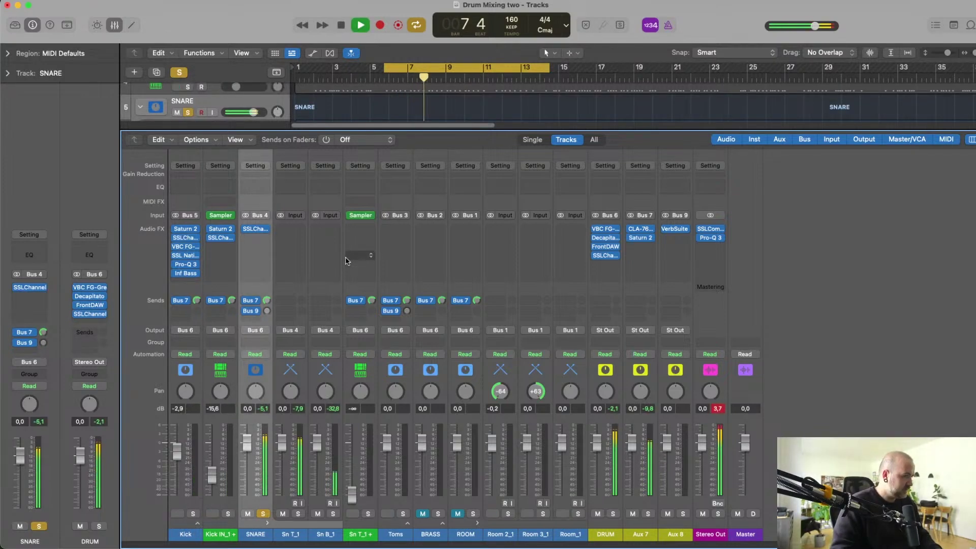
key(space)
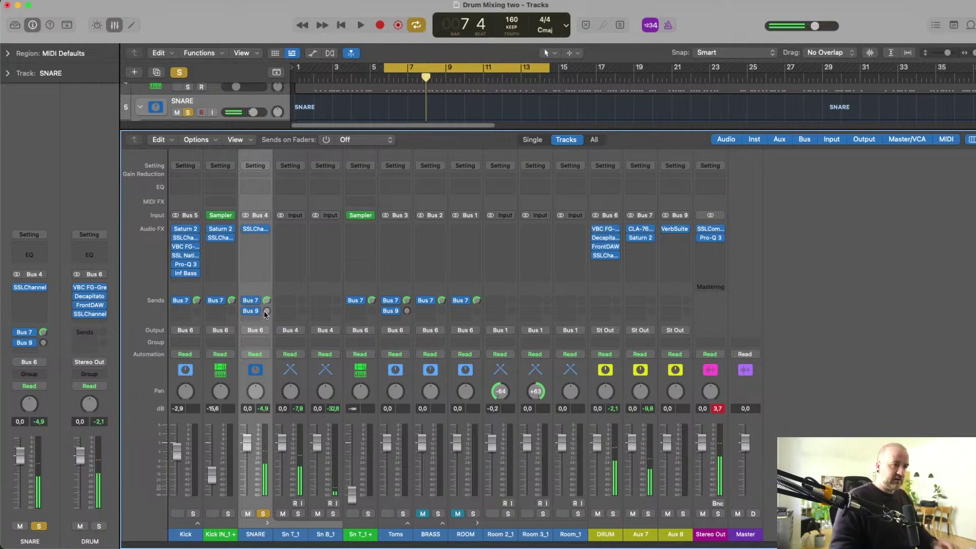
Try raising the SNARE's Bus 9 send while listening to the loop, and turn it back off.
click(267, 311)
drag(267, 312, 266, 311)
key(space)
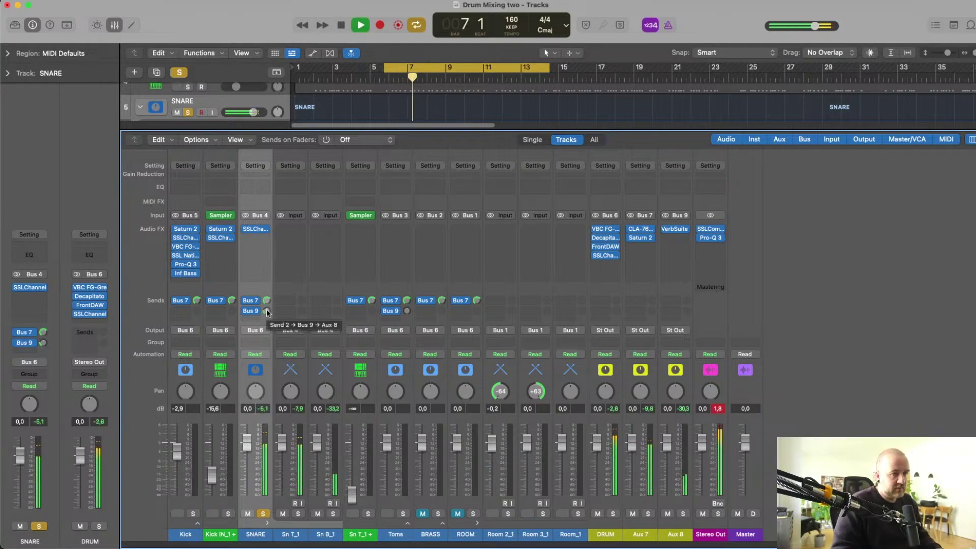
drag(267, 311, 266, 323)
key(space)
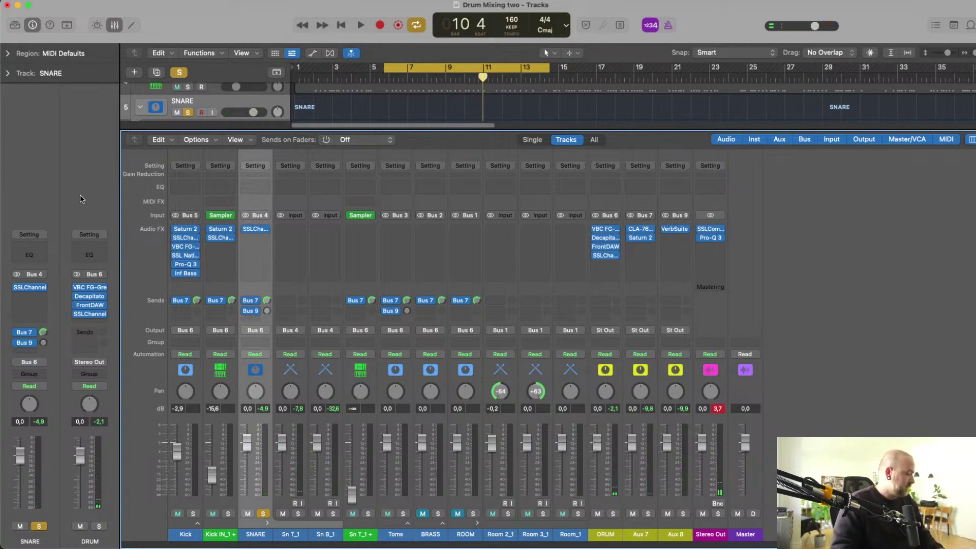
Insert Saturn 2 on the SNARE bus after SSLChannel and load the OCCP Snare preset.
click(285, 300)
click(251, 246)
click(251, 246)
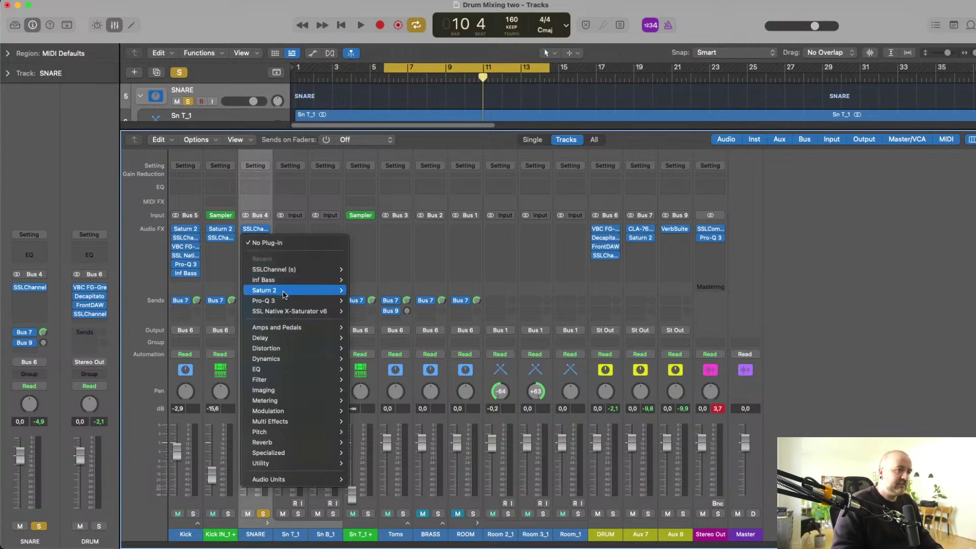
click(359, 293)
click(377, 148)
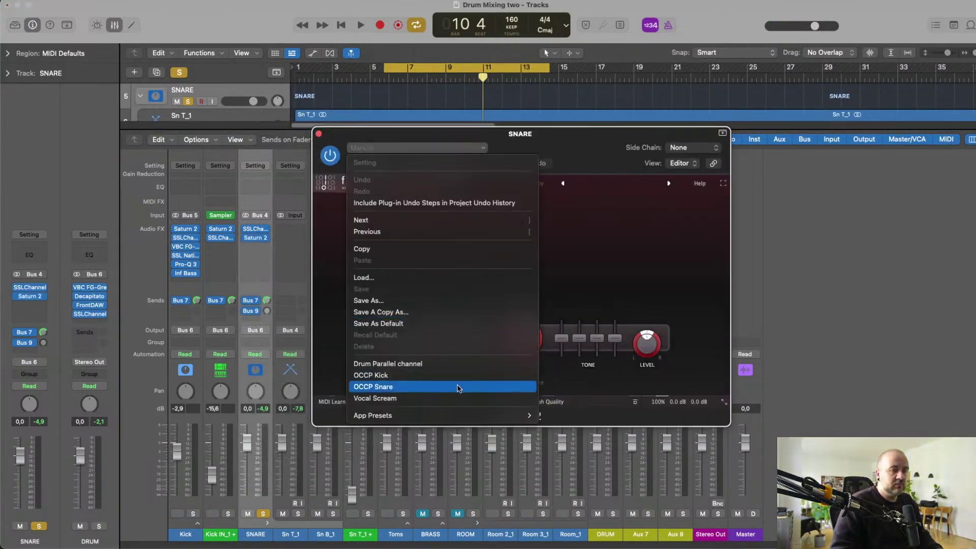
click(459, 387)
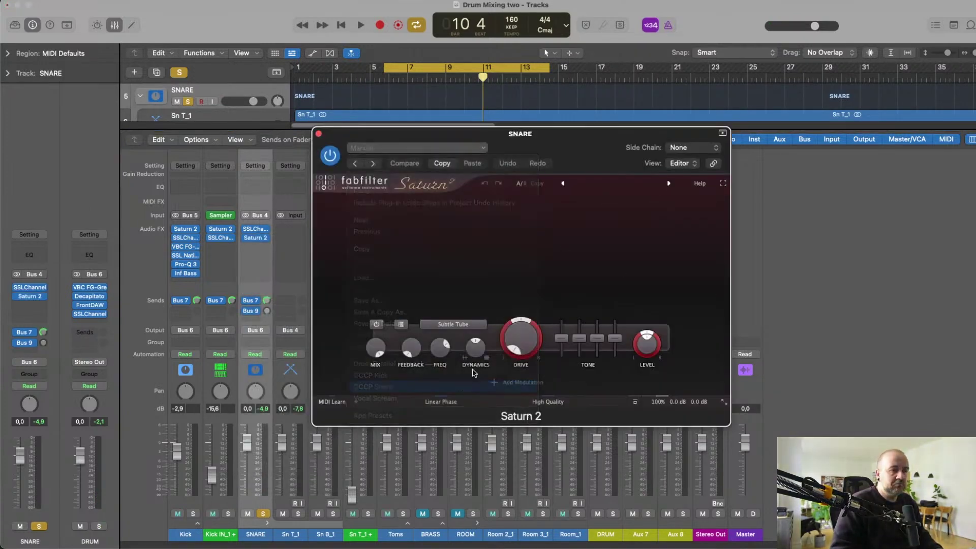
Move Saturn 2's crossover to a higher frequency, raise the band 2 level to about +5 dB, and check the SNARE in playback.
click(580, 202)
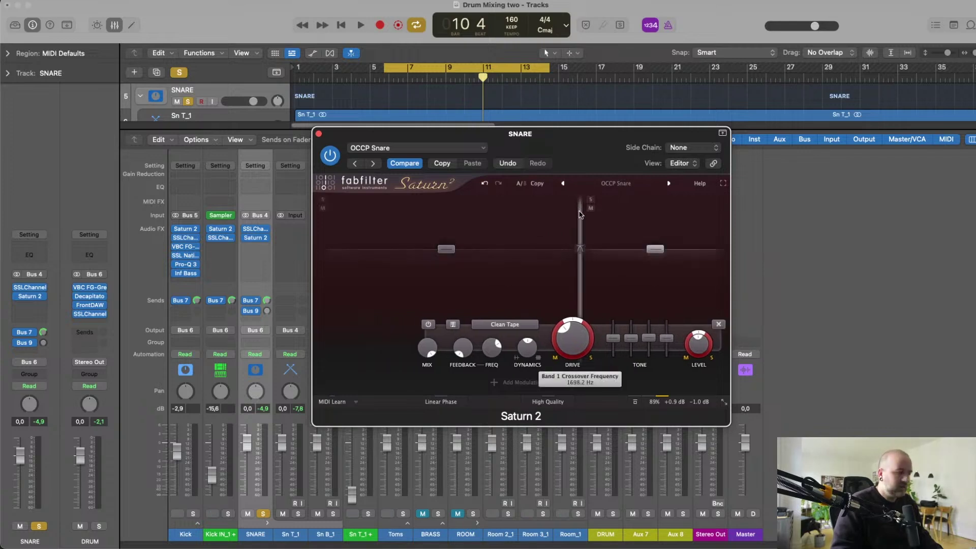
drag(580, 213, 595, 213)
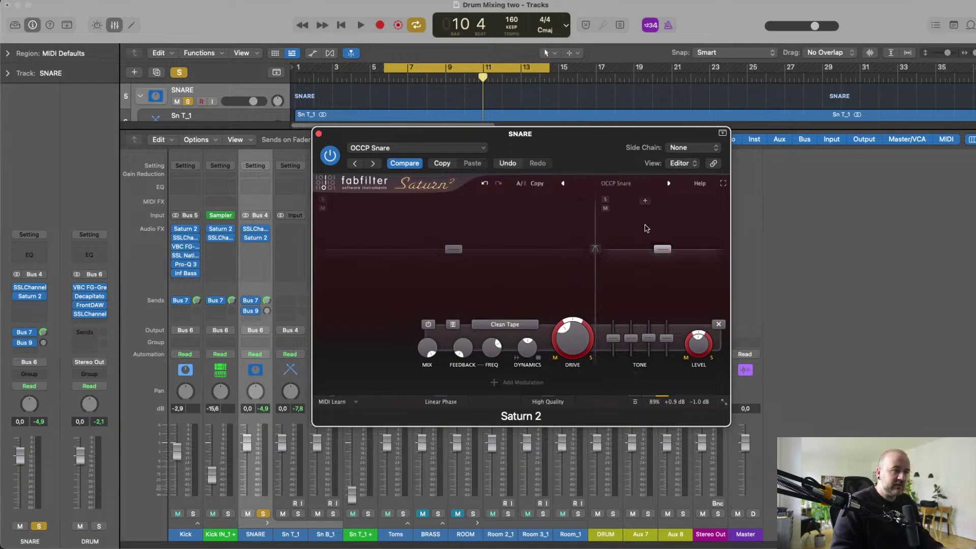
key(space)
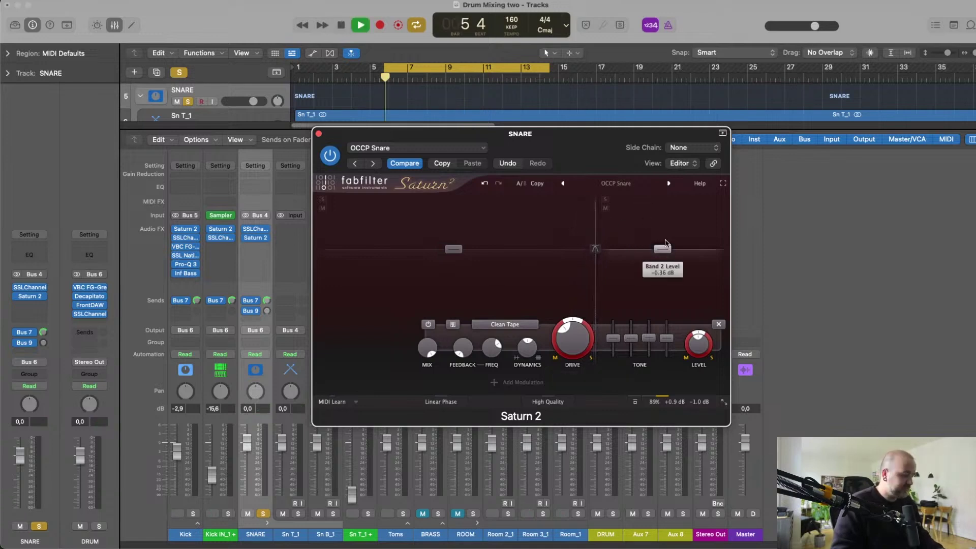
drag(664, 249, 664, 246)
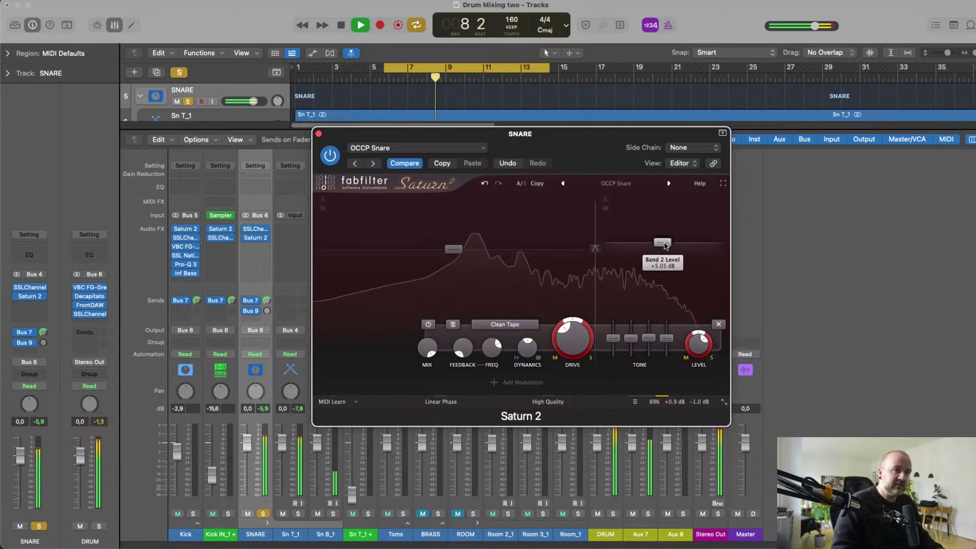
key(space)
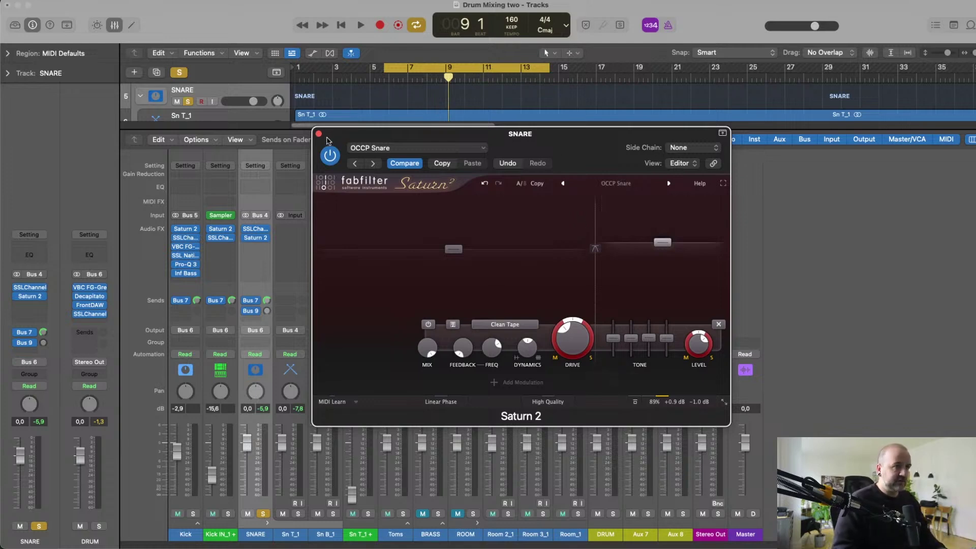
click(318, 134)
key(space)
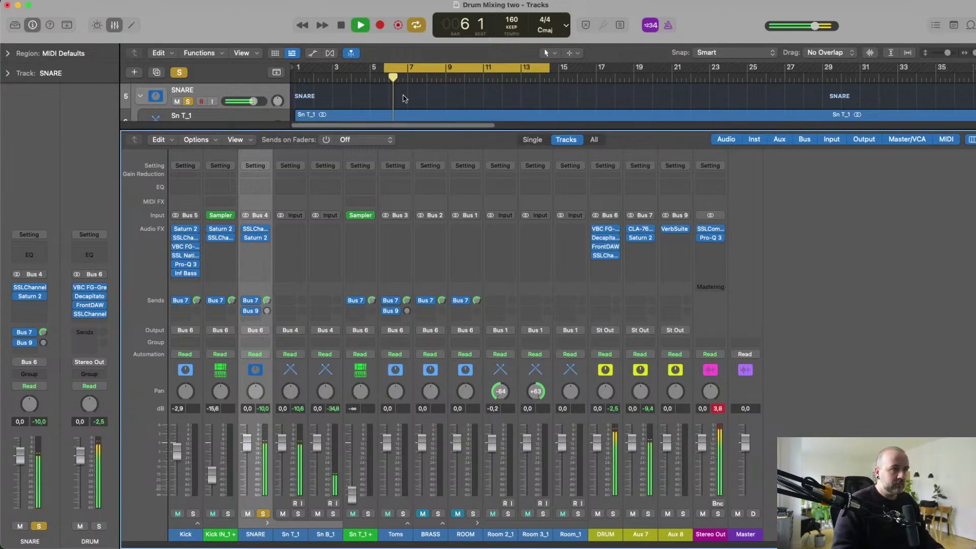
key(space)
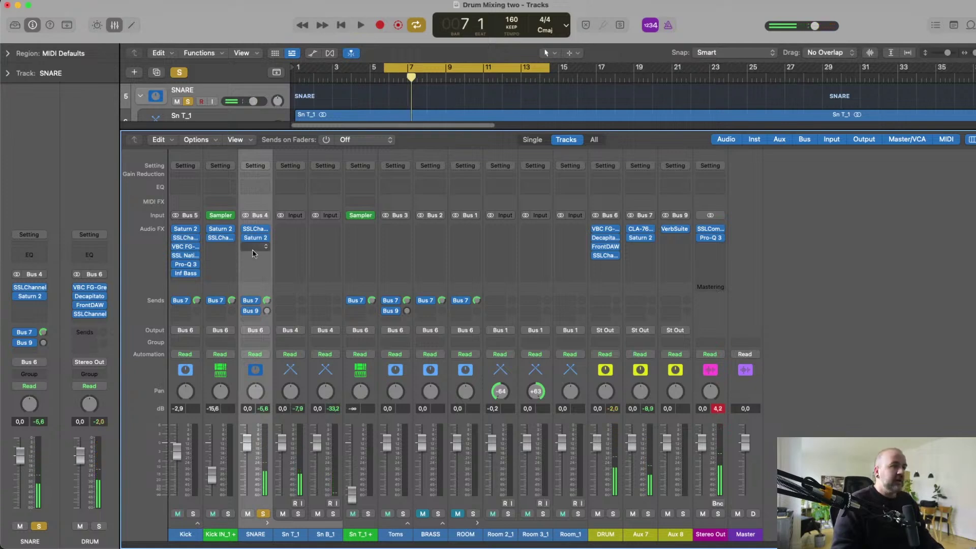
Insert the stereo Waves SSLGChannel after Saturn 2 on the SNARE bus and load its OCCP Snare preset.
click(253, 253)
mouse_move(295, 488)
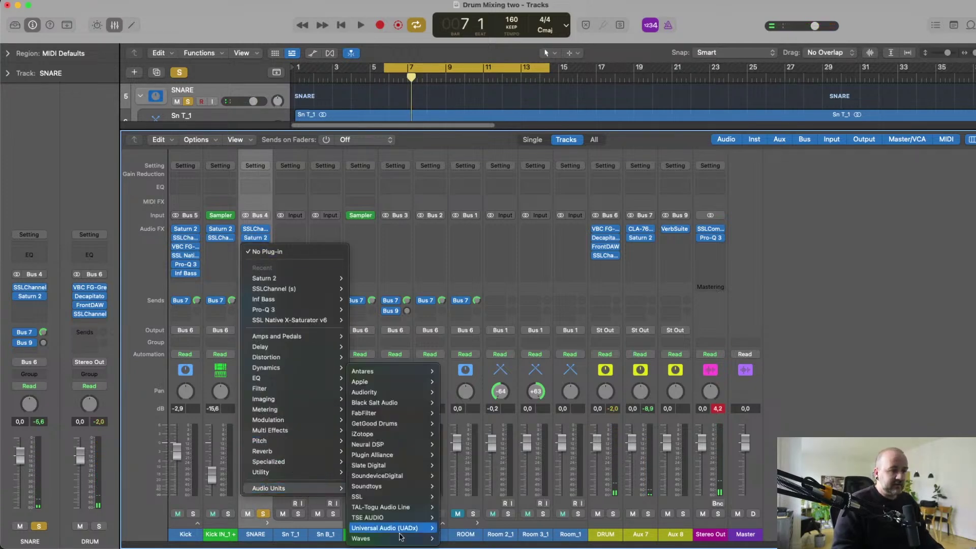
mouse_move(401, 538)
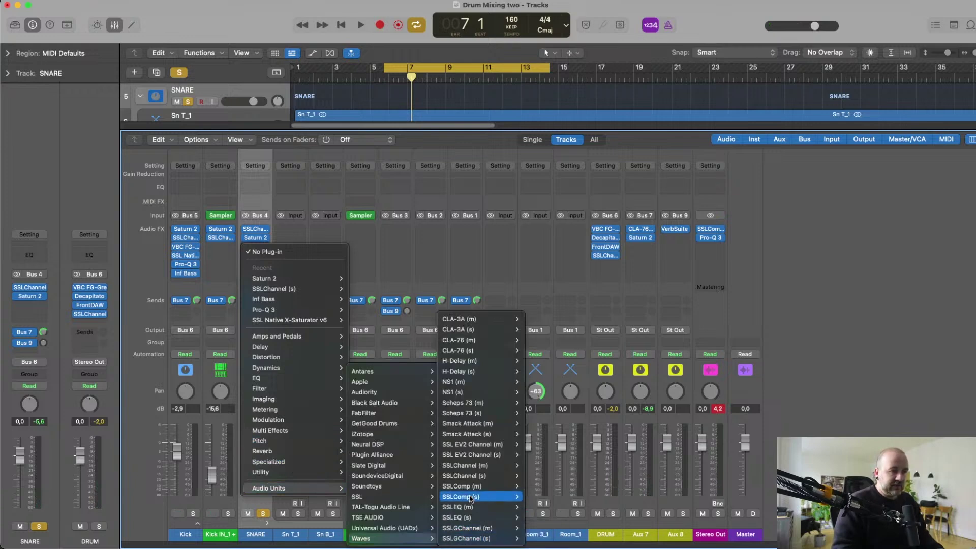
mouse_move(489, 540)
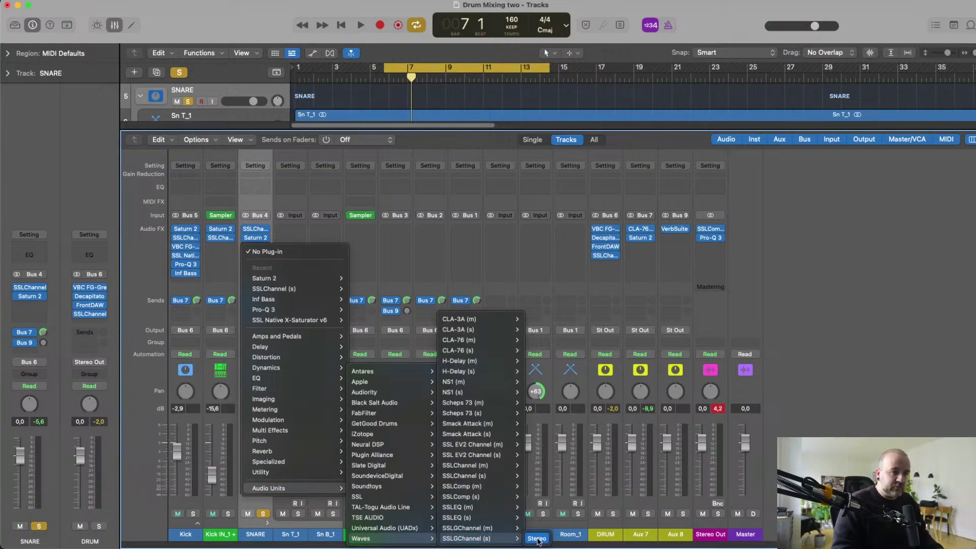
click(537, 538)
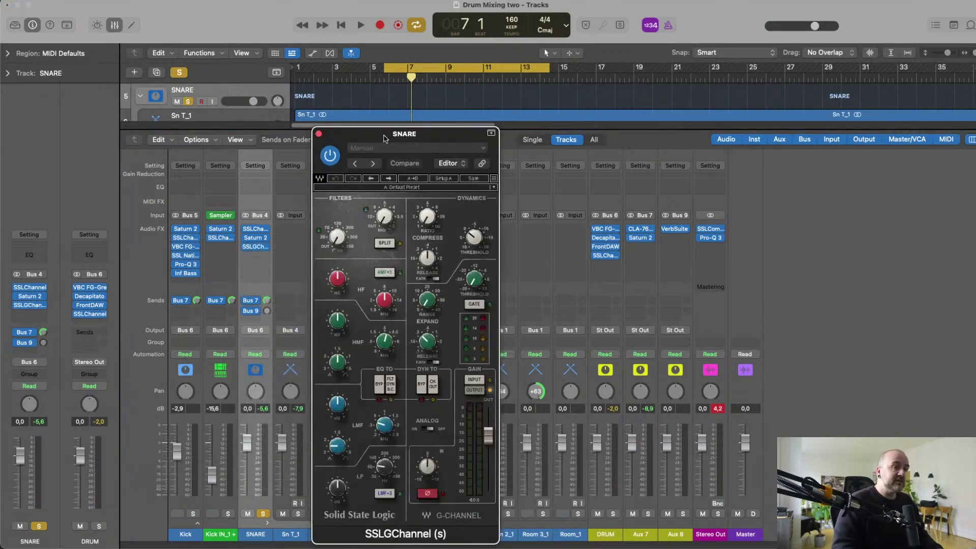
drag(383, 138, 366, 104)
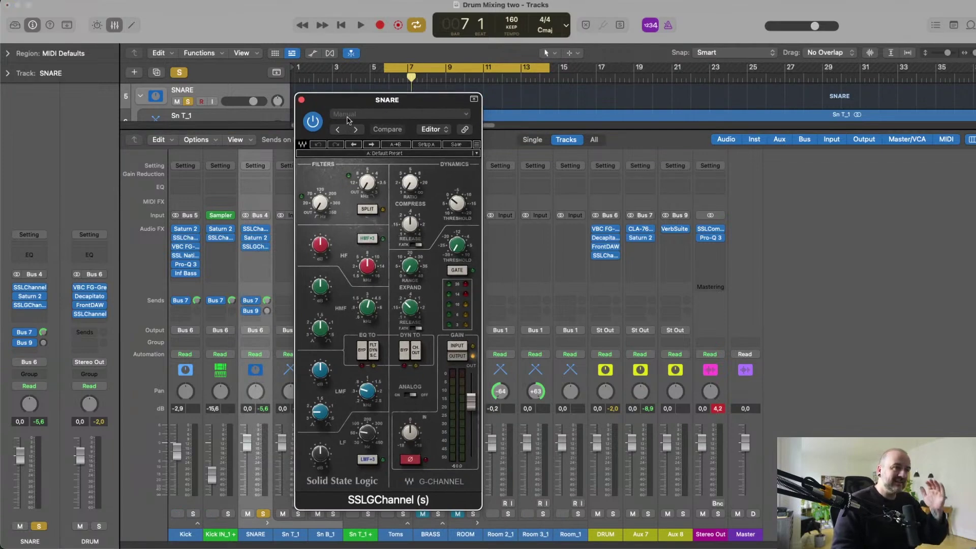
drag(348, 103, 388, 79)
click(405, 93)
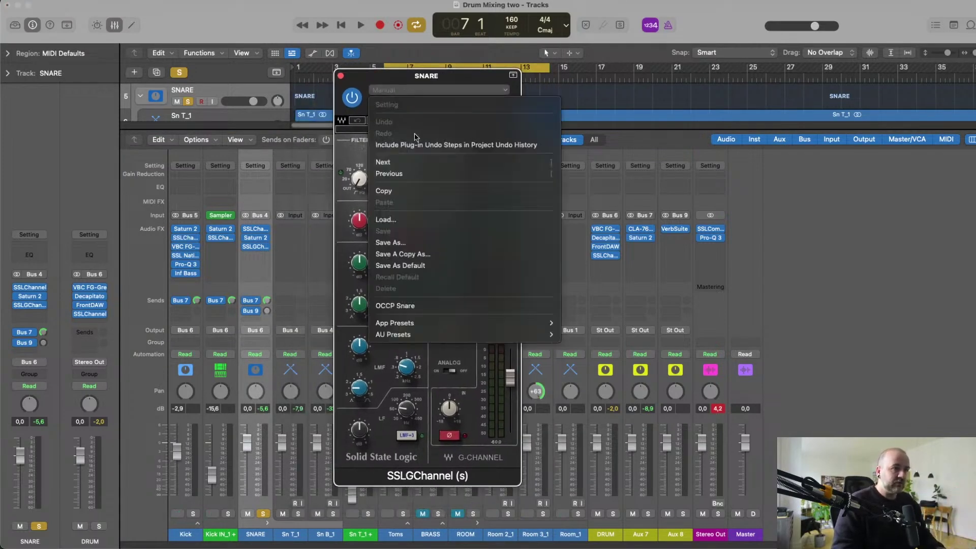
click(434, 304)
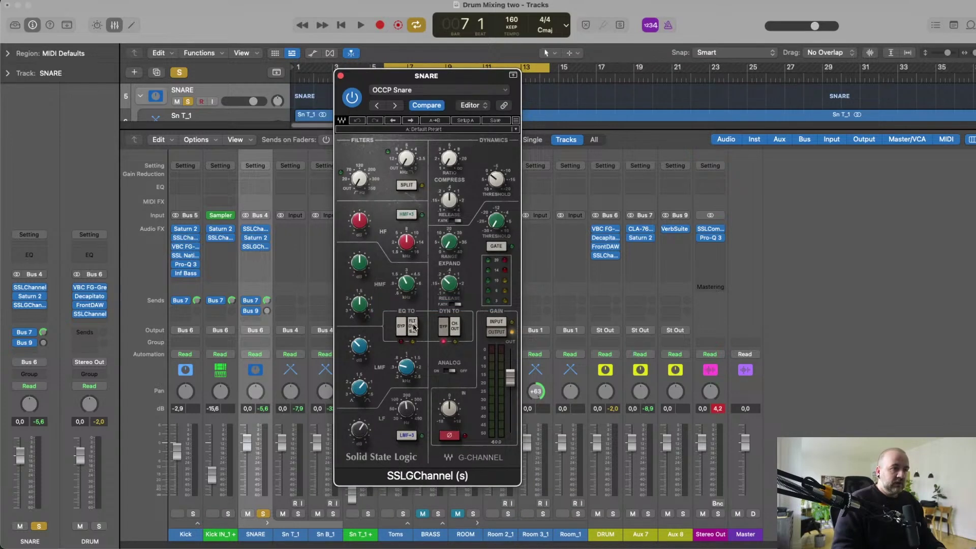
Adjust the LMF gain cut in the SNARE's SSLGChannel, compare it with the plug-in bypassed during playback, and close the plug-in.
click(364, 350)
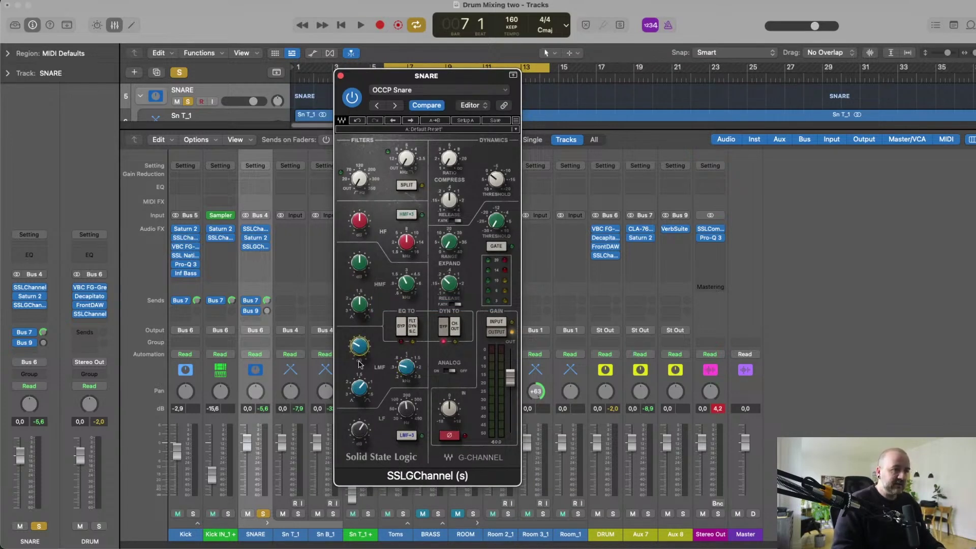
key(space)
click(349, 99)
click(350, 99)
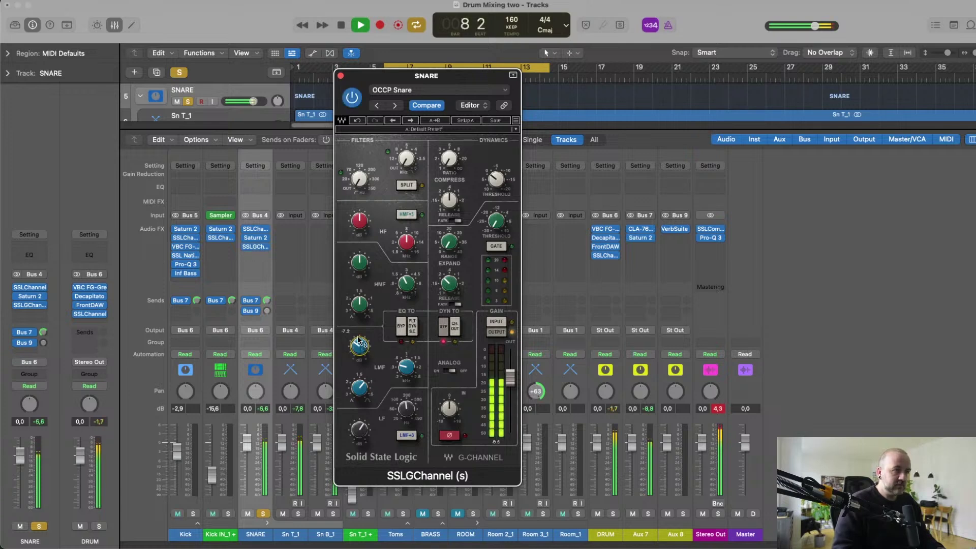
click(359, 26)
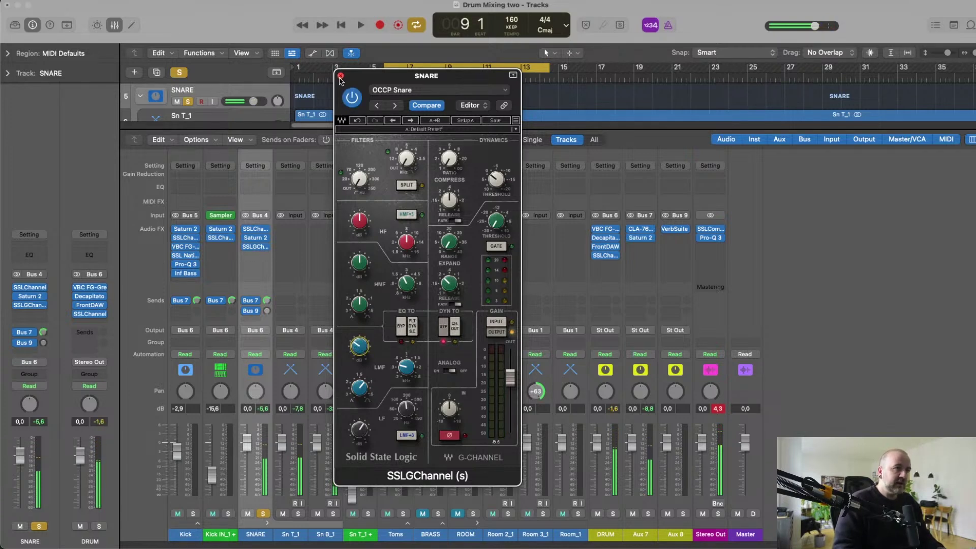
click(340, 76)
Insert Pro-Q 3 as the SNARE's fourth plug-in, load the OCCP Snare 200kh ad preset, and inspect its low band.
click(257, 256)
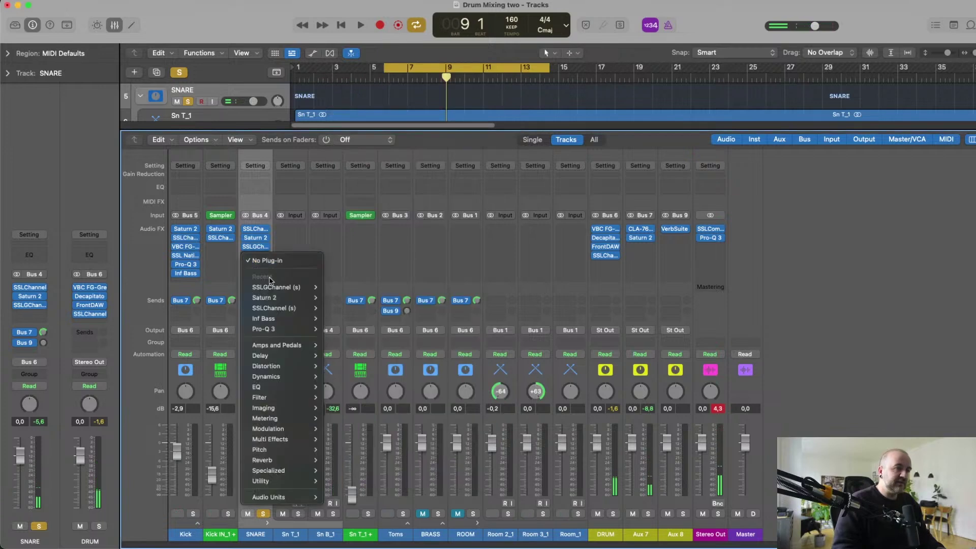
click(339, 333)
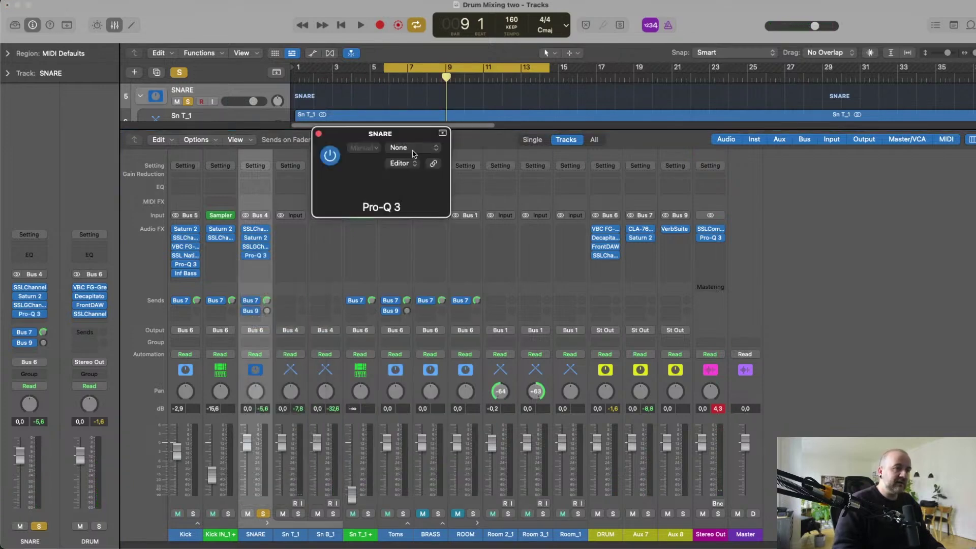
click(399, 148)
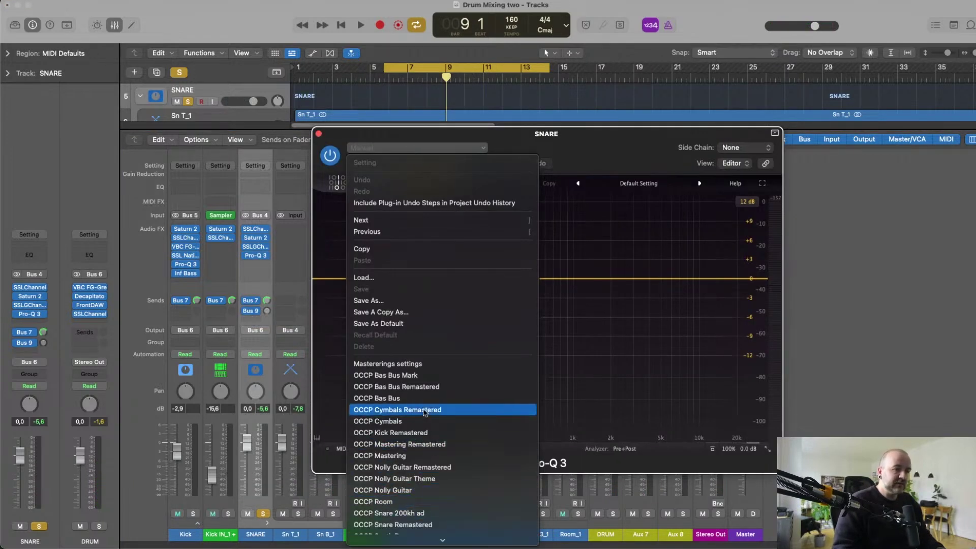
click(426, 515)
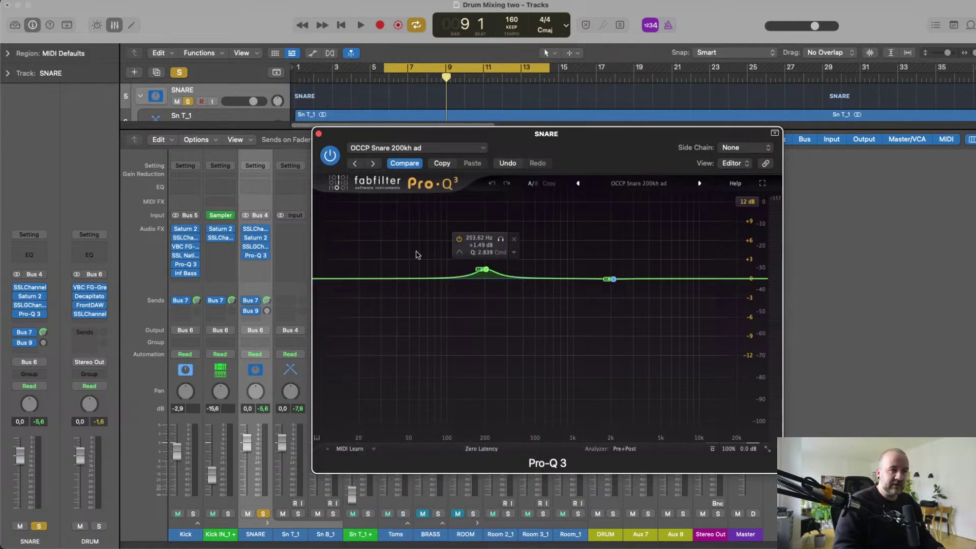
click(484, 270)
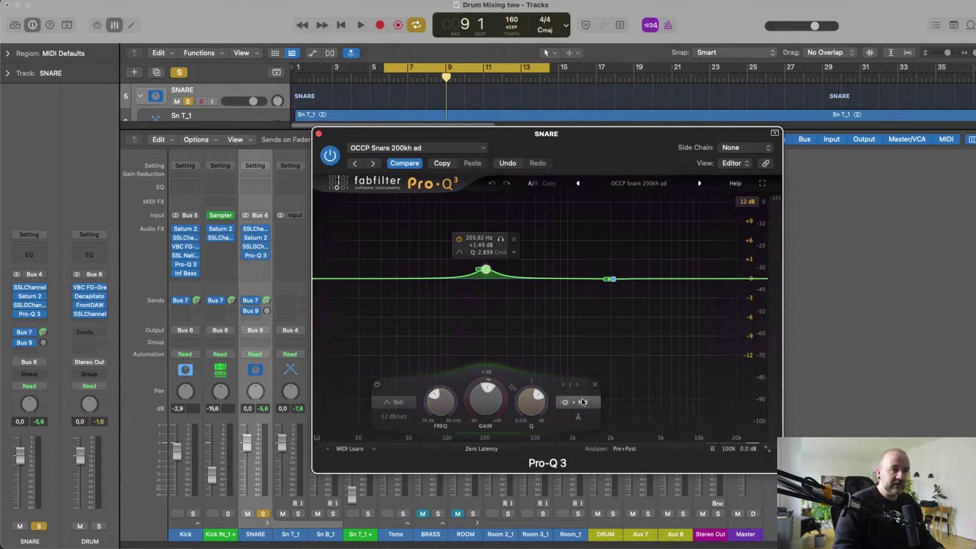
click(318, 134)
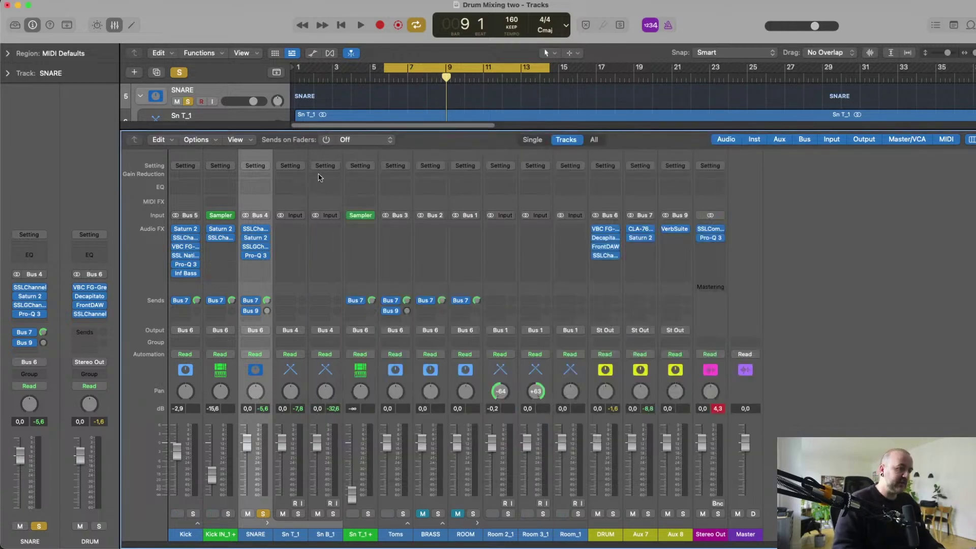
Play the loop and set the SNARE's Bus 9 send to about -20.1 dB.
key(space)
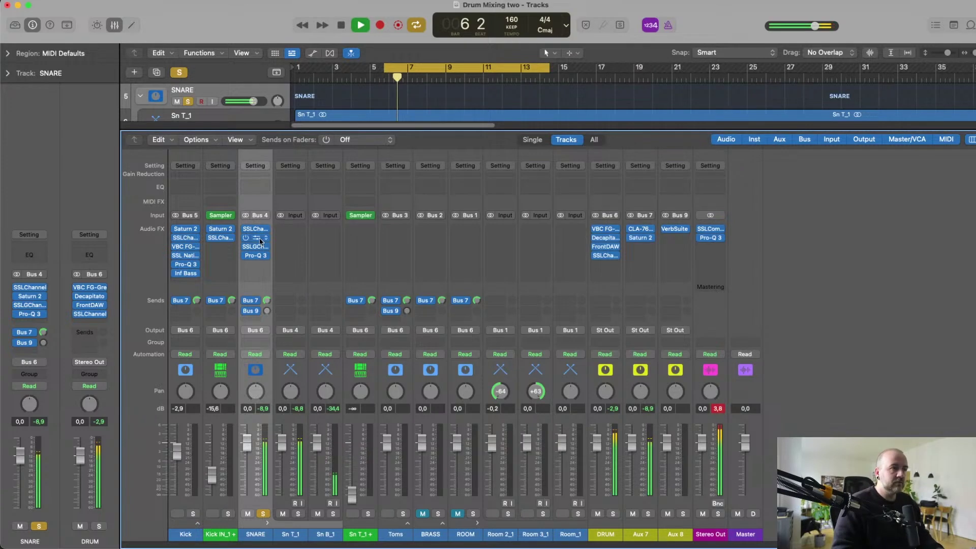
mouse_move(245, 248)
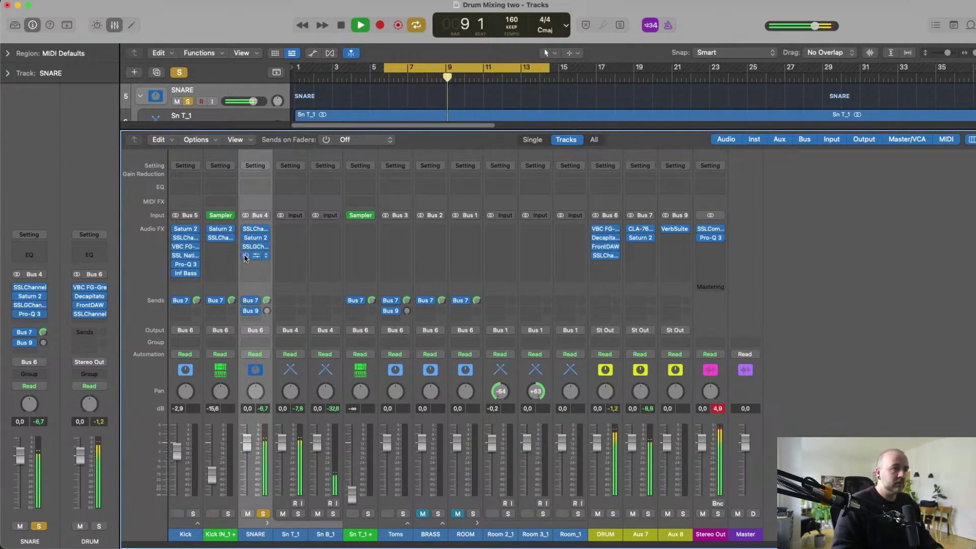
click(266, 310)
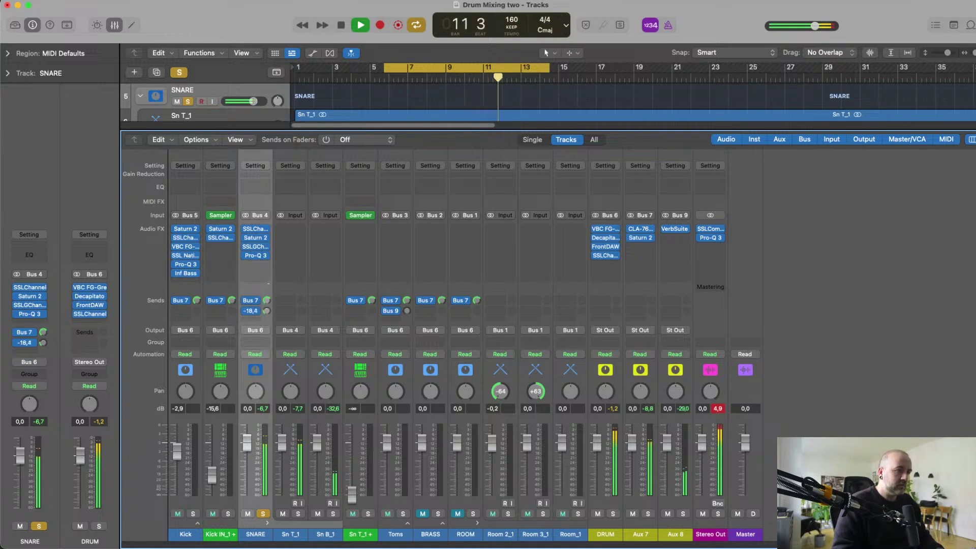
drag(267, 310, 267, 315)
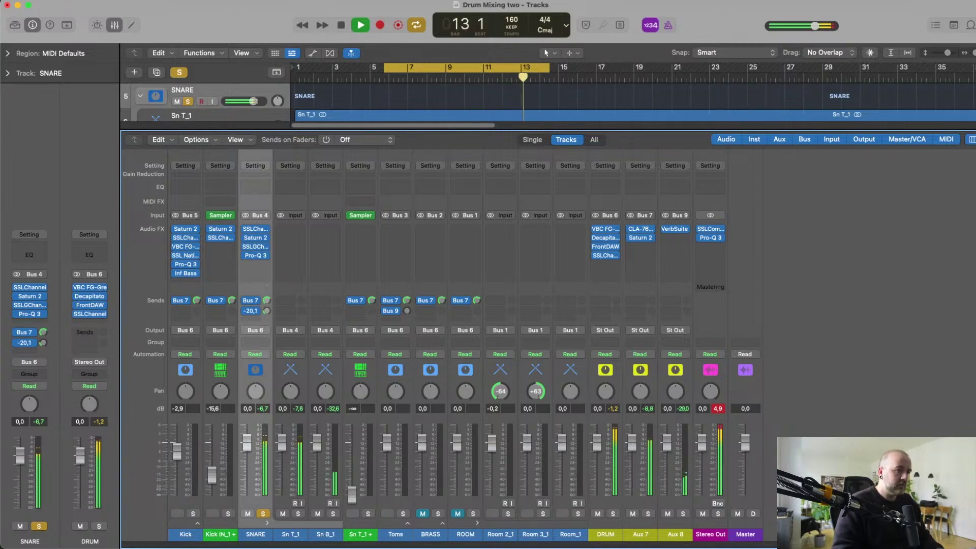
key(space)
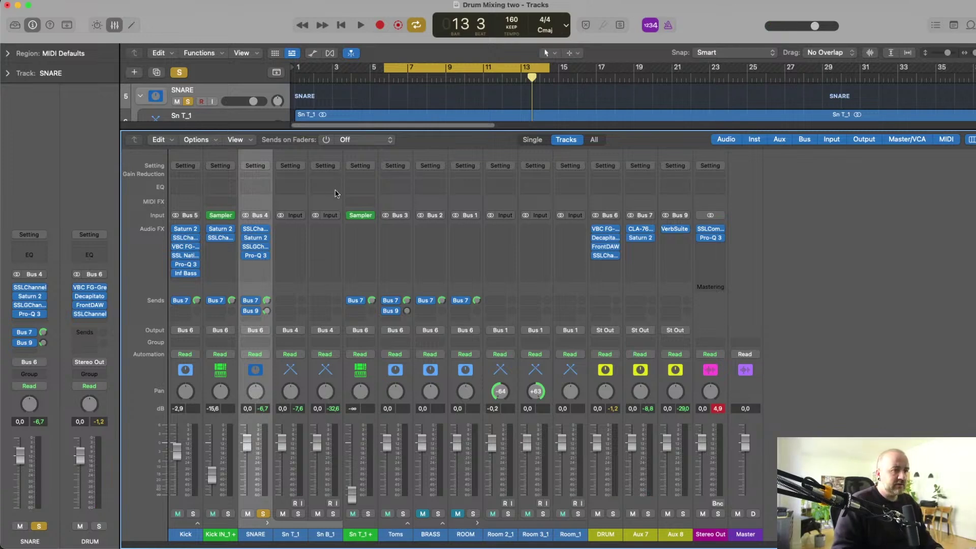
mouse_move(365, 503)
mouse_down()
mouse_move(352, 479)
mouse_move(352, 495)
mouse_up()
key(space)
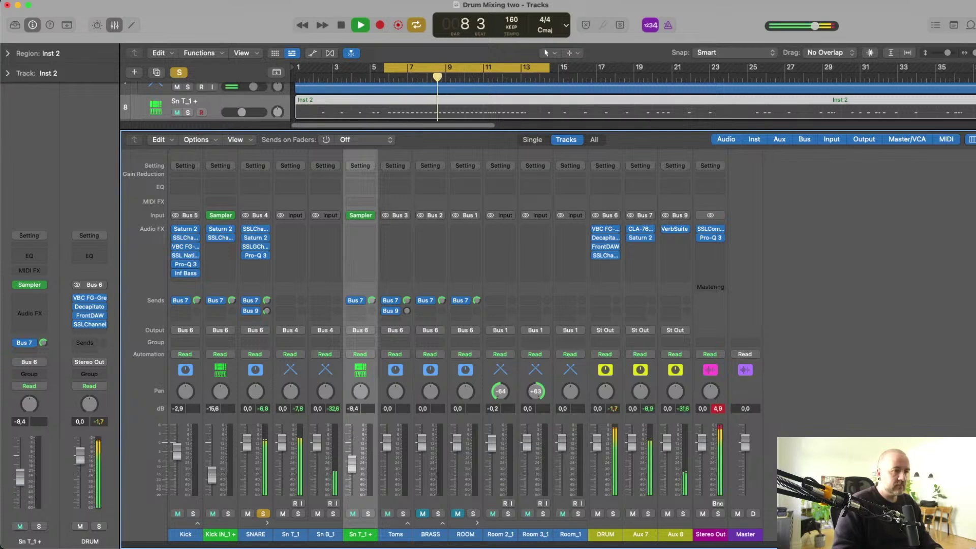
key(space)
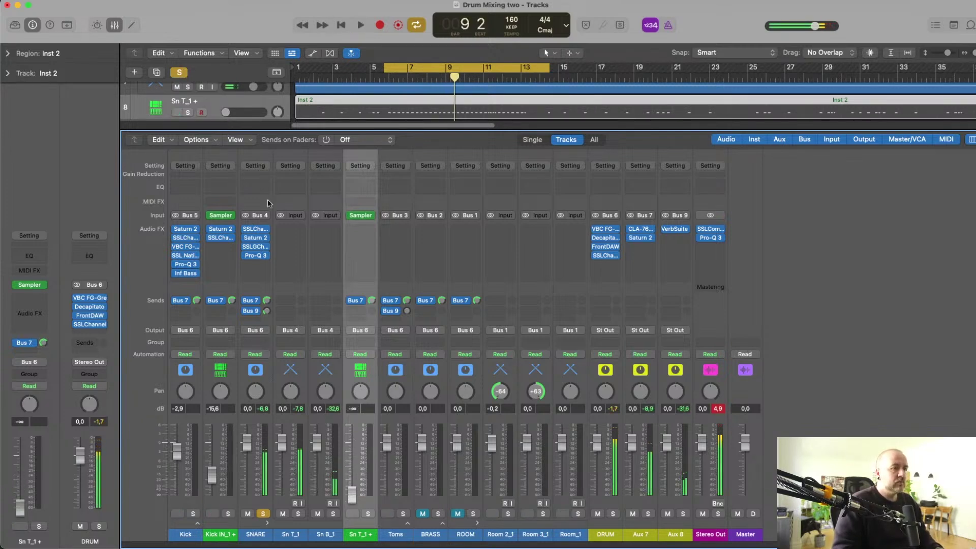
Solo the Sn T_1+ sampler channel alongside the SNARE stack and set its volume to -11.6 dB during playback.
click(368, 513)
key(space)
drag(351, 494, 352, 469)
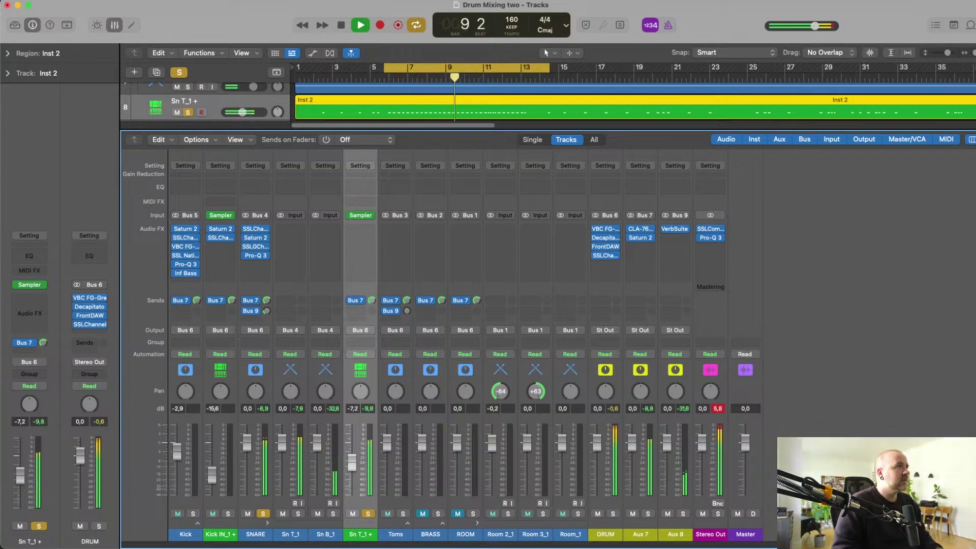
drag(352, 469, 351, 469)
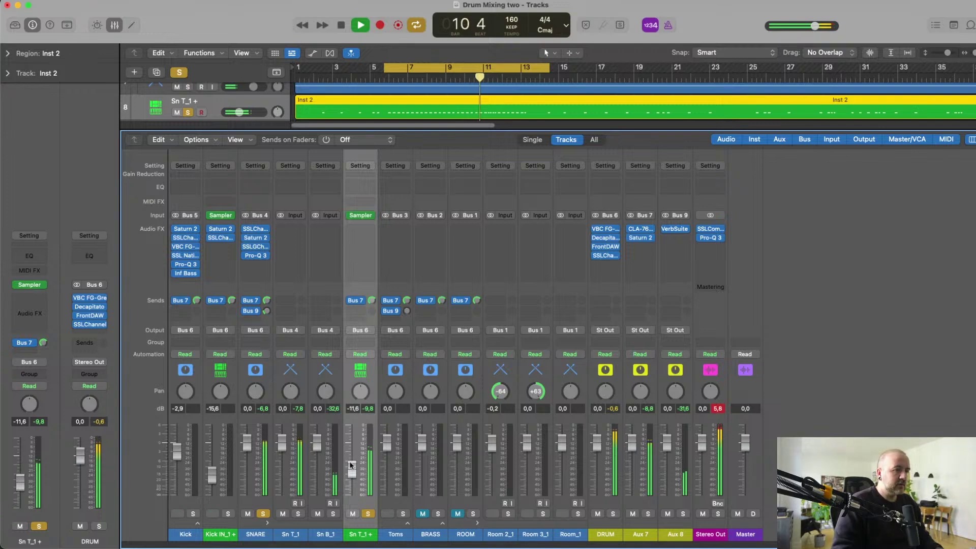
With cycling off, audition the soloed snares from bar 14 and take the SNARE stack out of solo.
click(422, 68)
double_click(545, 81)
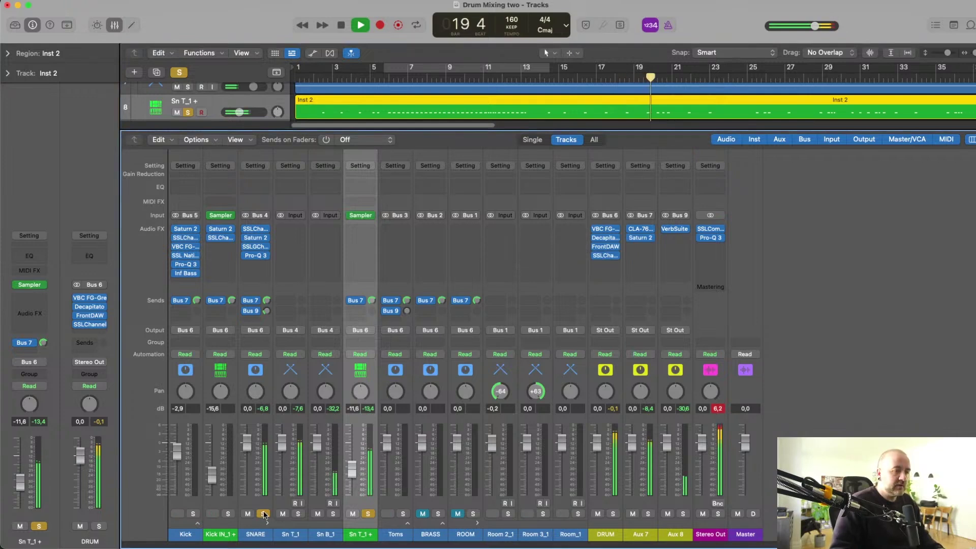
key(space)
Insert a stereo Saturn 2 on the Sn T_1+ channel and load its OCCP Snare preset.
click(363, 232)
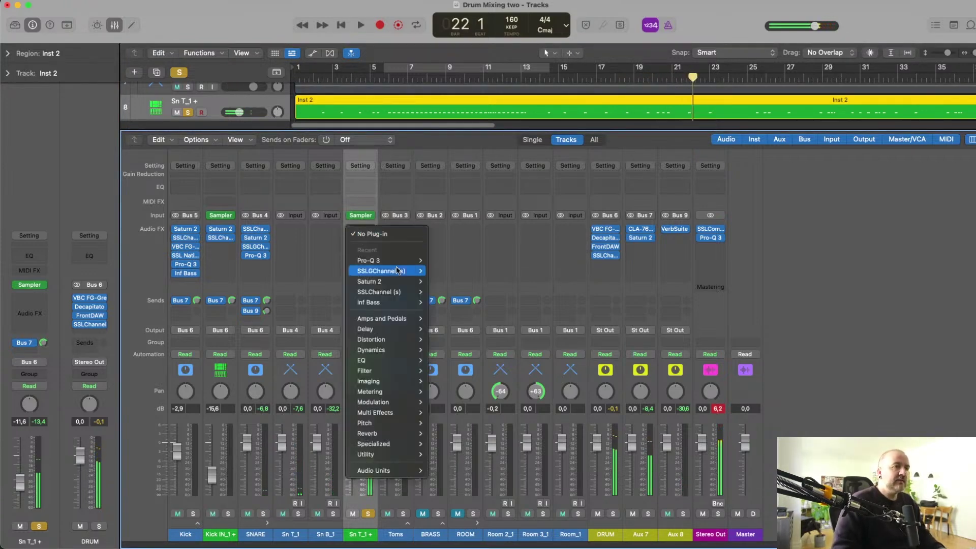
mouse_move(349, 274)
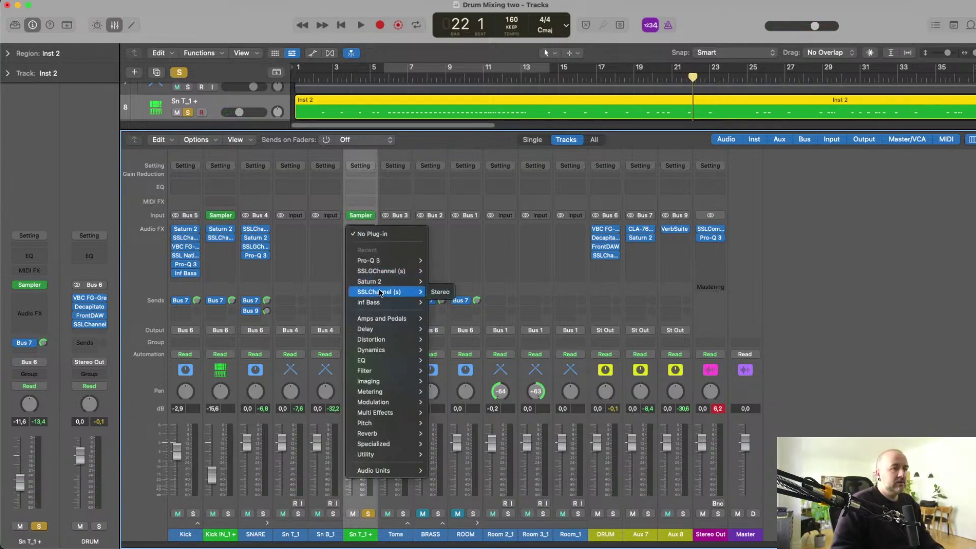
click(444, 284)
click(389, 149)
click(417, 388)
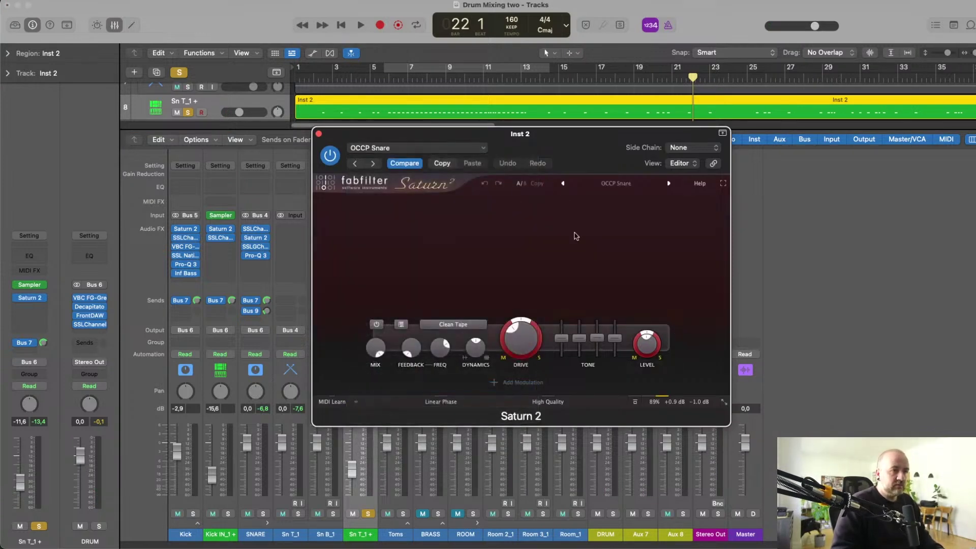
Audition the Saturn 2 sound briefly, set the cycle range from bar 14 to bar 24, and close the plug-in.
key(space)
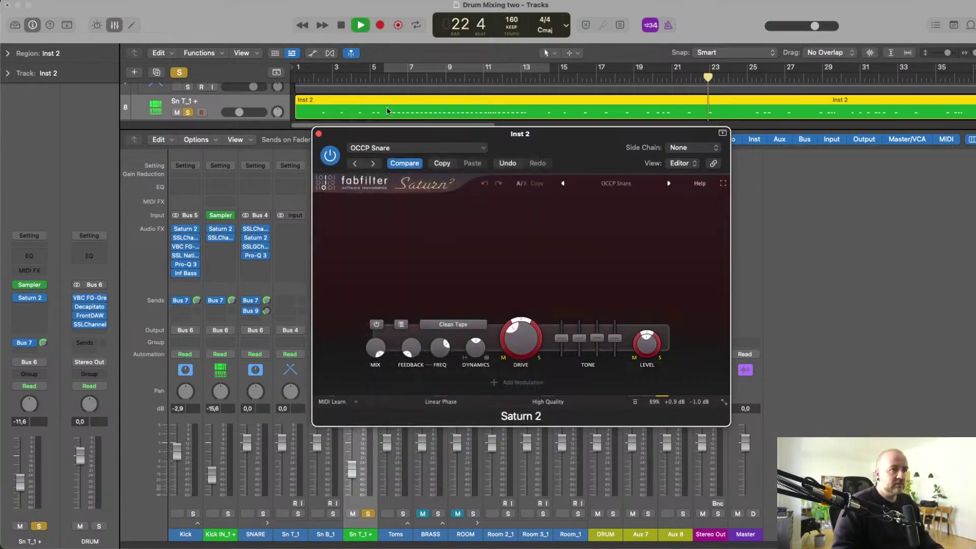
key(space)
drag(539, 71, 728, 82)
click(318, 134)
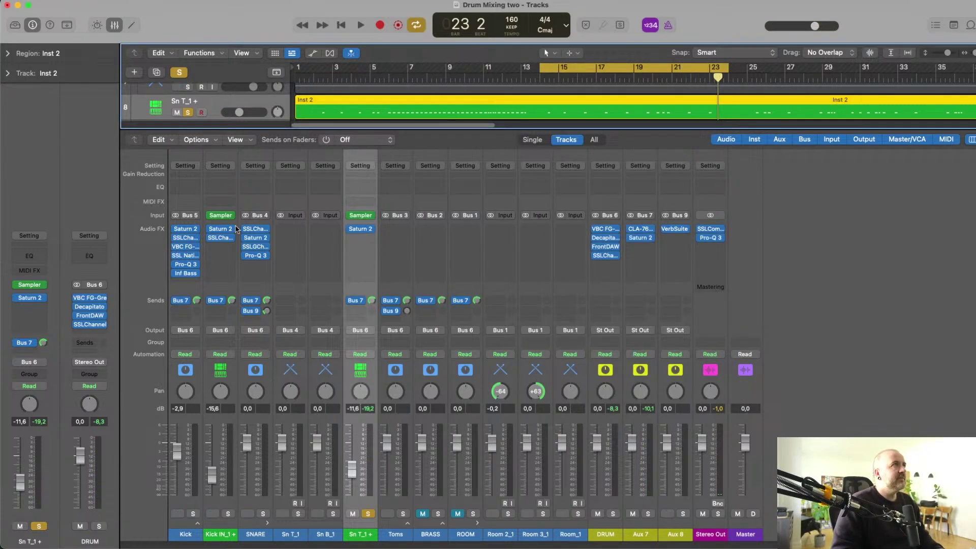
Insert the Waves SSLGChannel (s) after Saturn 2 on Sn T_1+, load its OCCP Snare preset, and audition it.
click(361, 239)
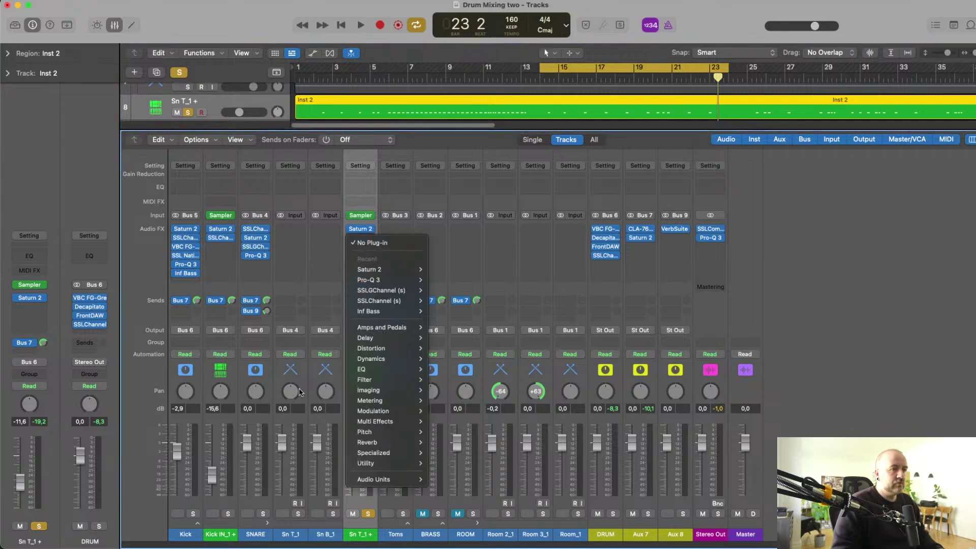
mouse_move(364, 383)
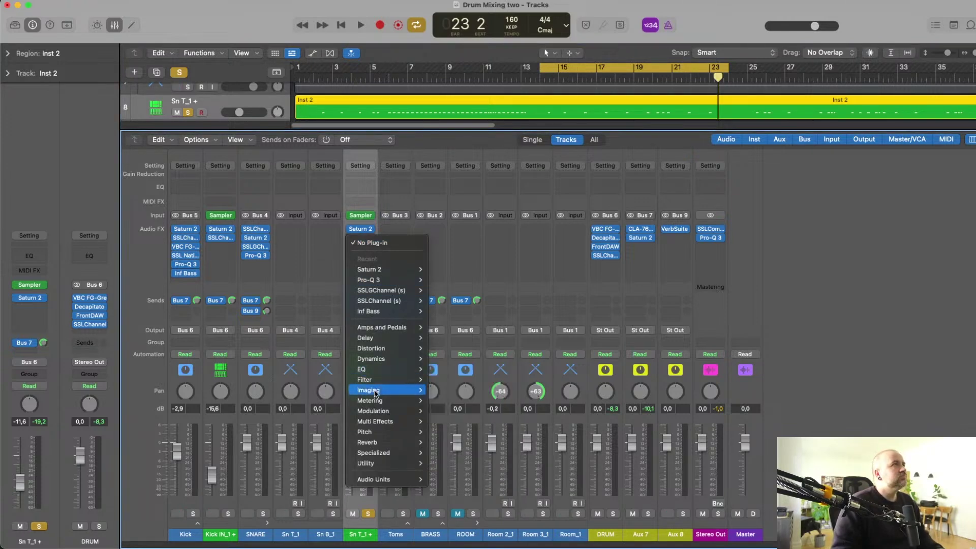
mouse_move(366, 480)
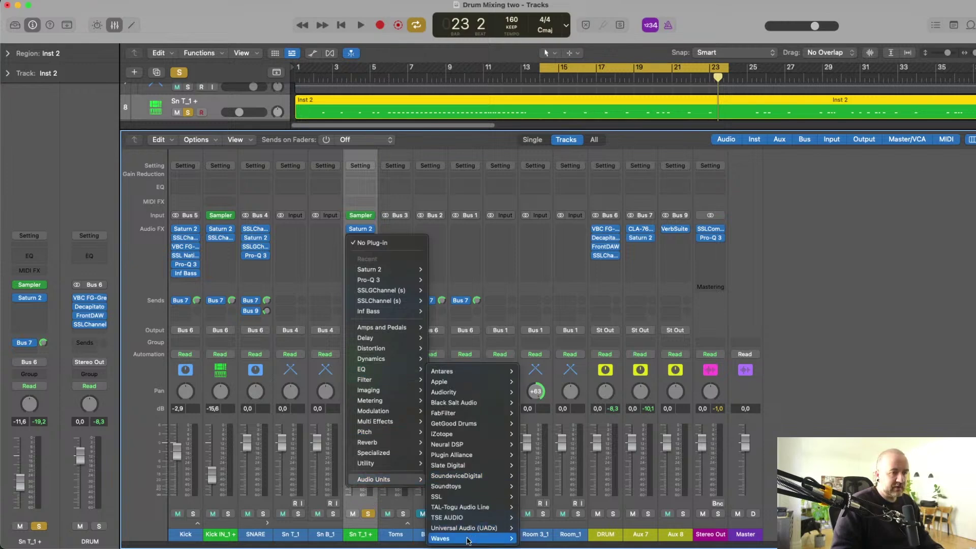
mouse_move(458, 539)
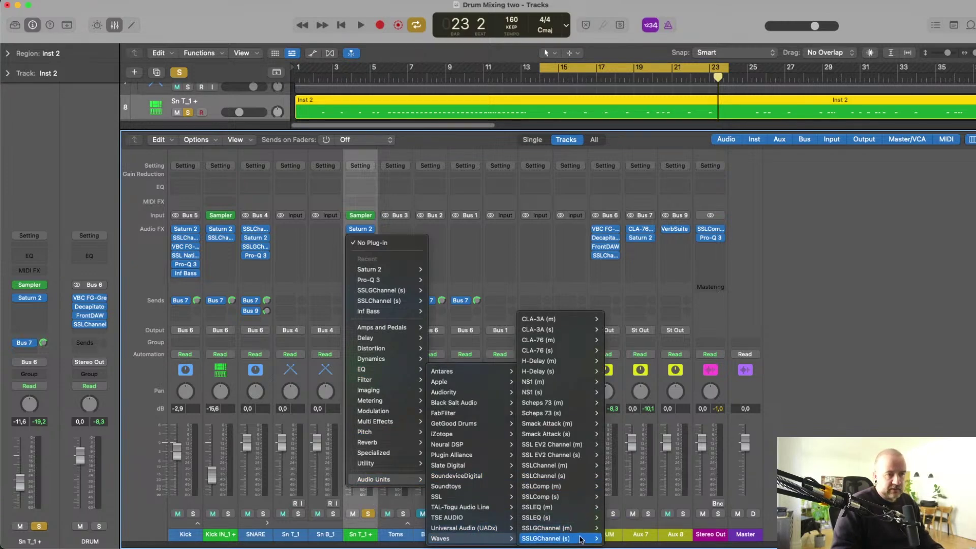
click(546, 538)
click(367, 148)
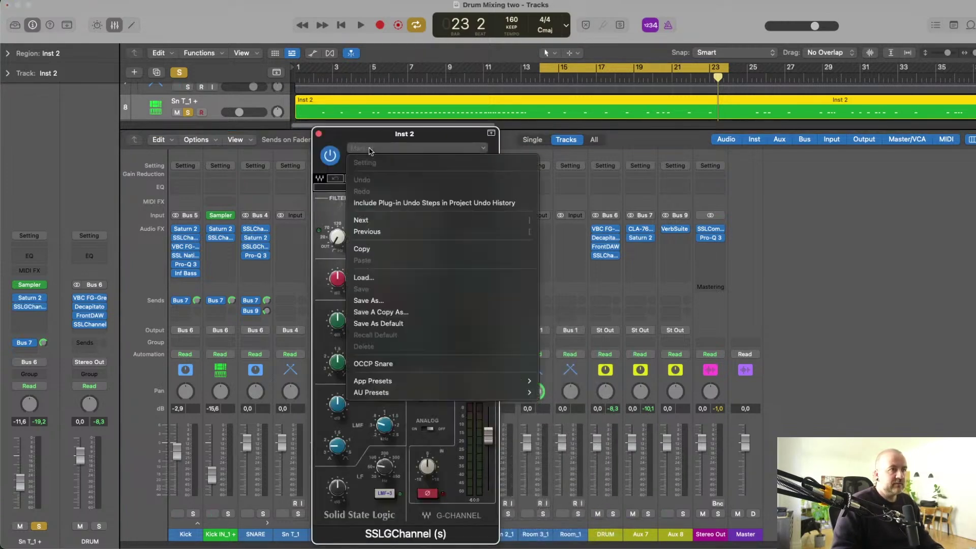
click(385, 364)
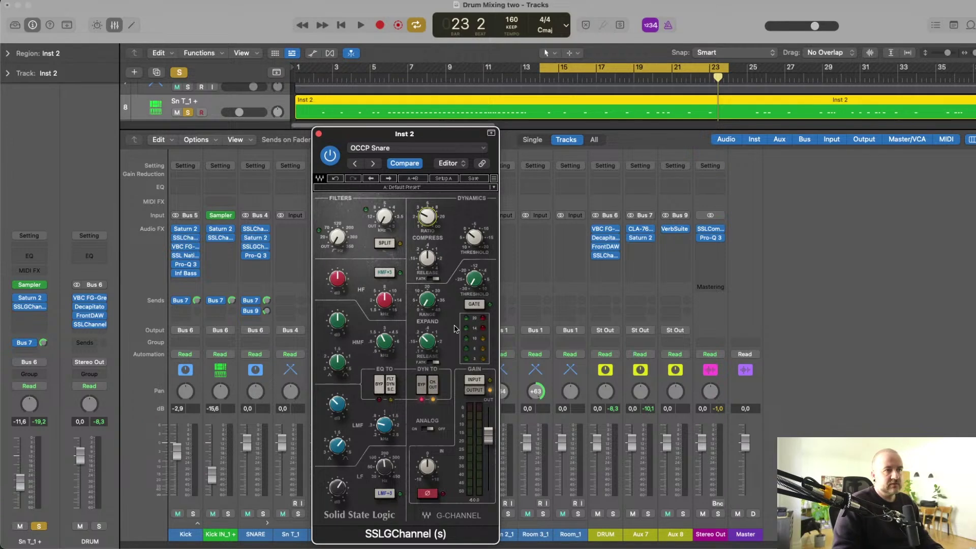
key(space)
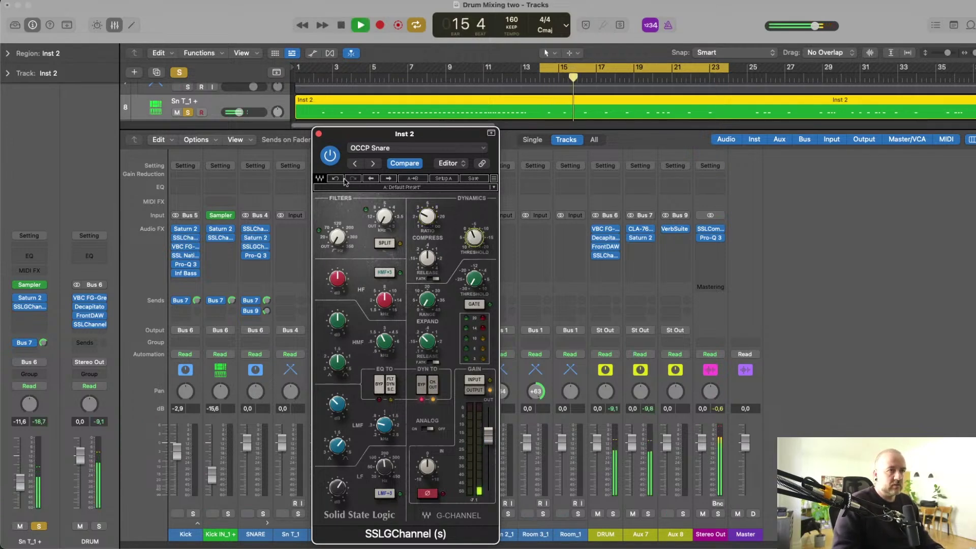
click(318, 133)
key(space)
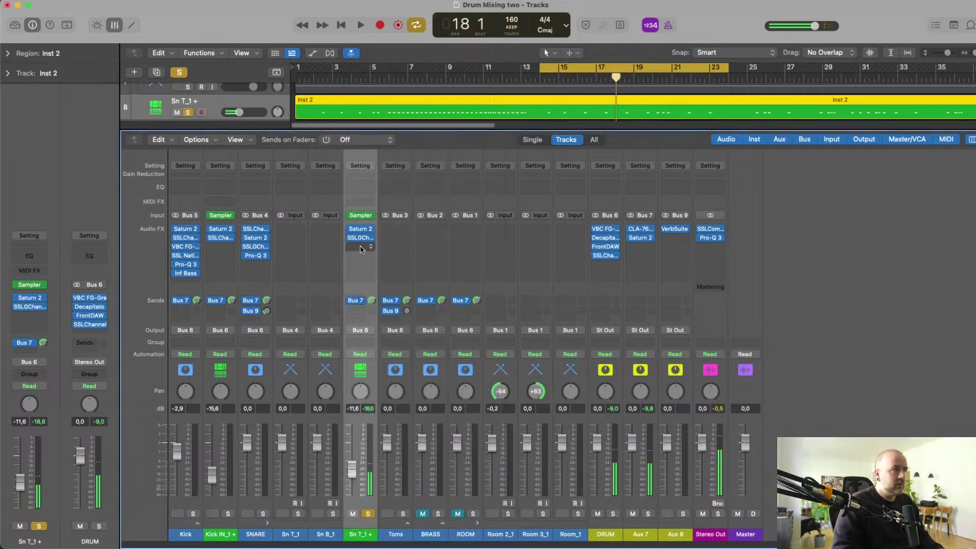
Insert FabFilter Pro-Q 3 after SSLGChannel on Sn T_1+ and load the OCCP Snare 200kh ad preset.
click(359, 247)
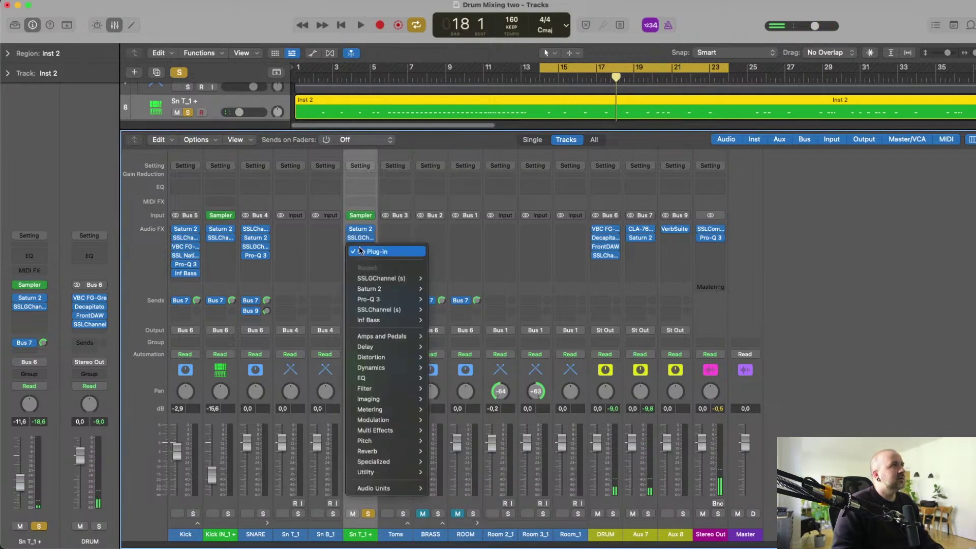
mouse_move(386, 488)
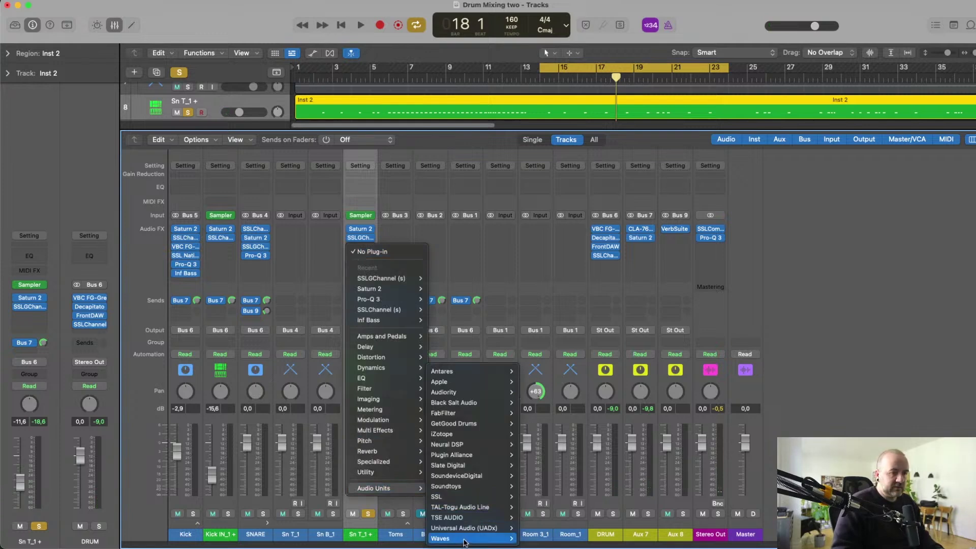
mouse_move(465, 518)
mouse_move(467, 540)
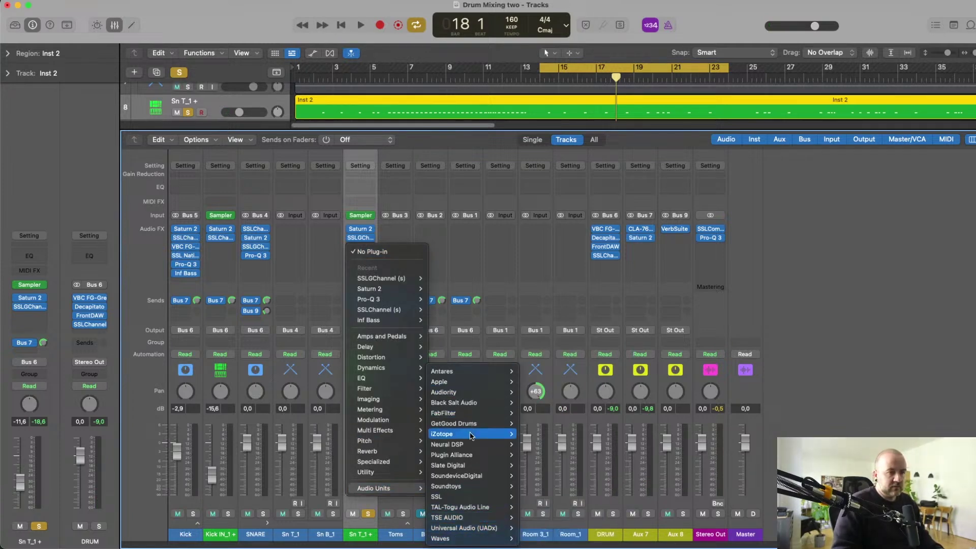
mouse_move(463, 416)
click(580, 441)
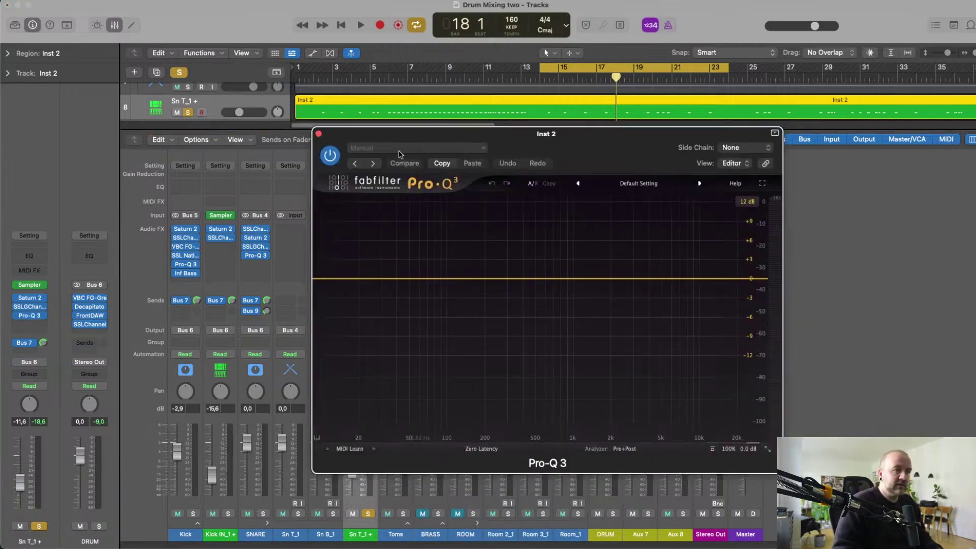
click(399, 152)
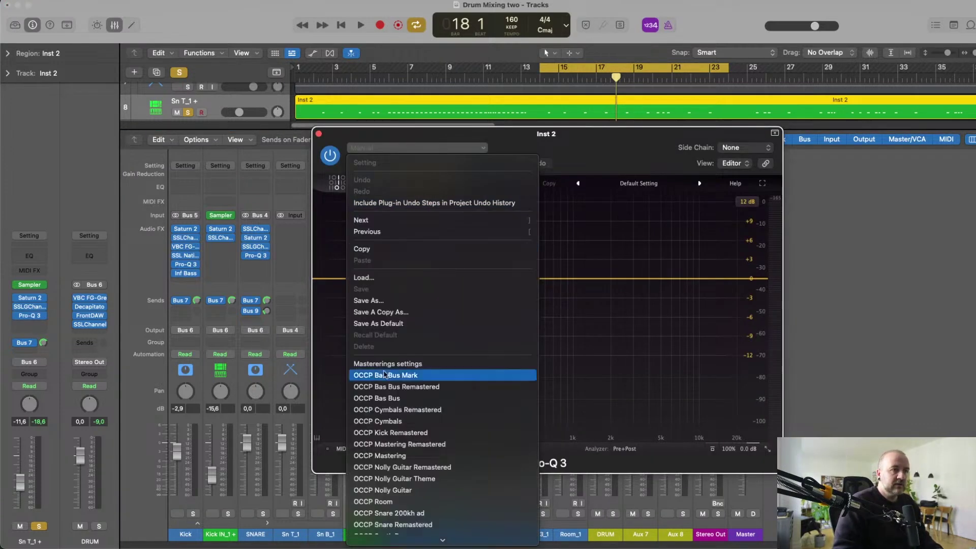
click(437, 513)
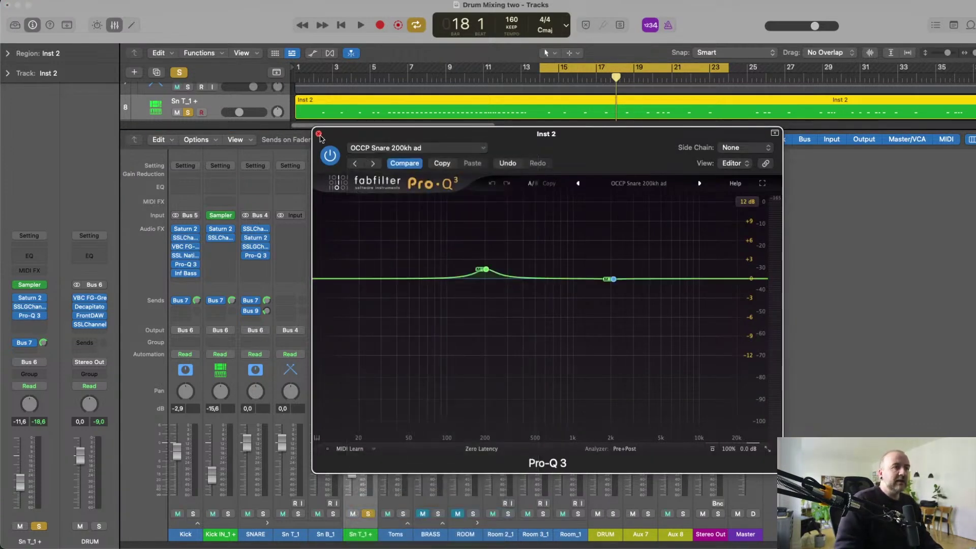
click(318, 135)
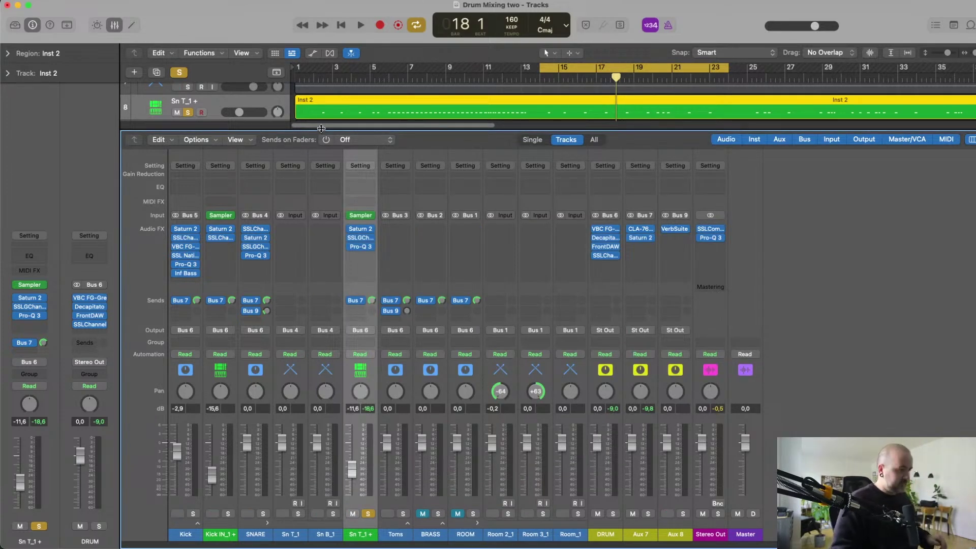
Check the DRUM bus's VBC FG-Grey compressor during playback from bar 14, and unsolo Sn T_1+ to hear the full kit.
click(605, 230)
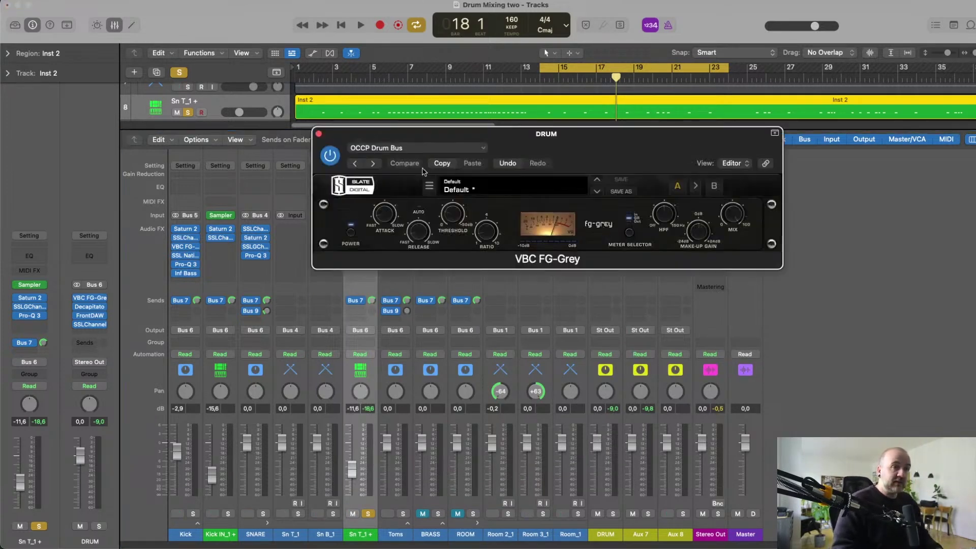
double_click(543, 82)
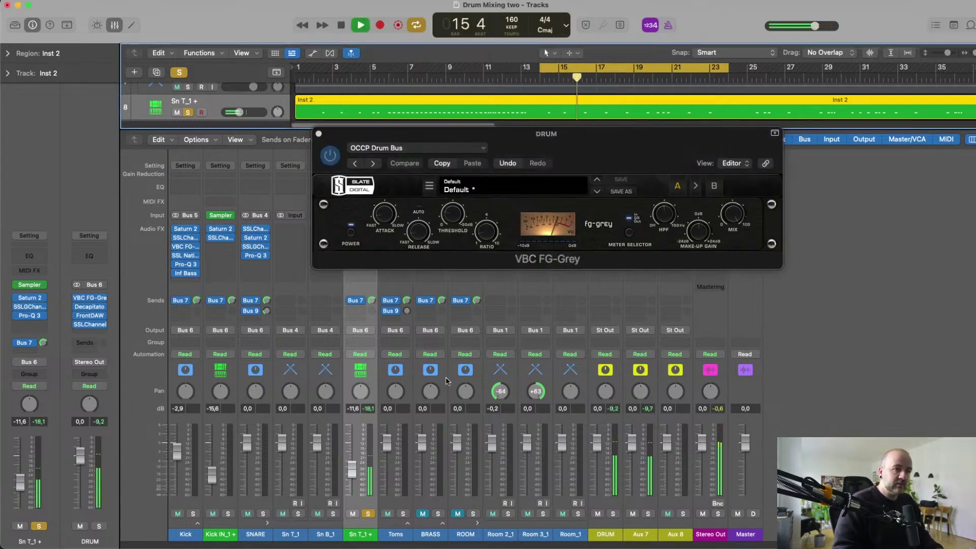
click(368, 513)
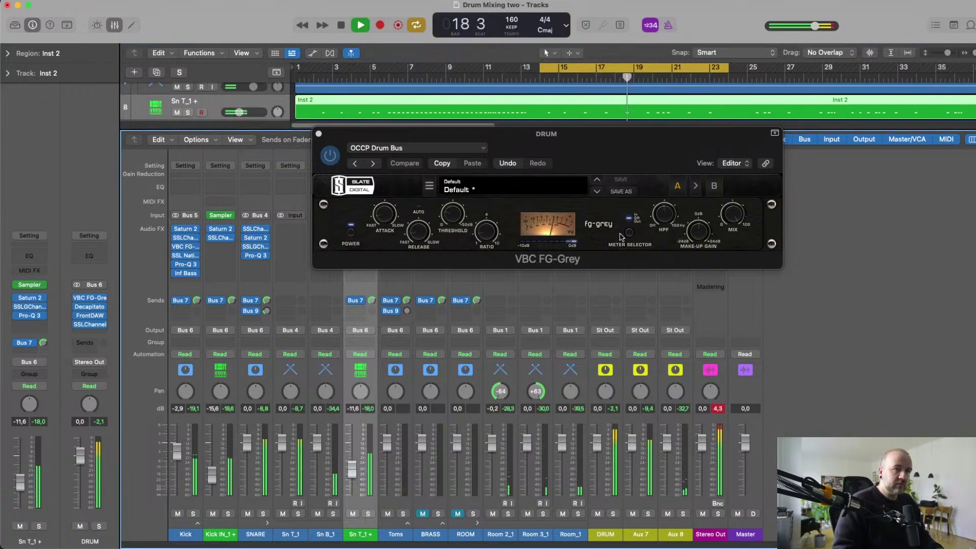
key(space)
click(319, 133)
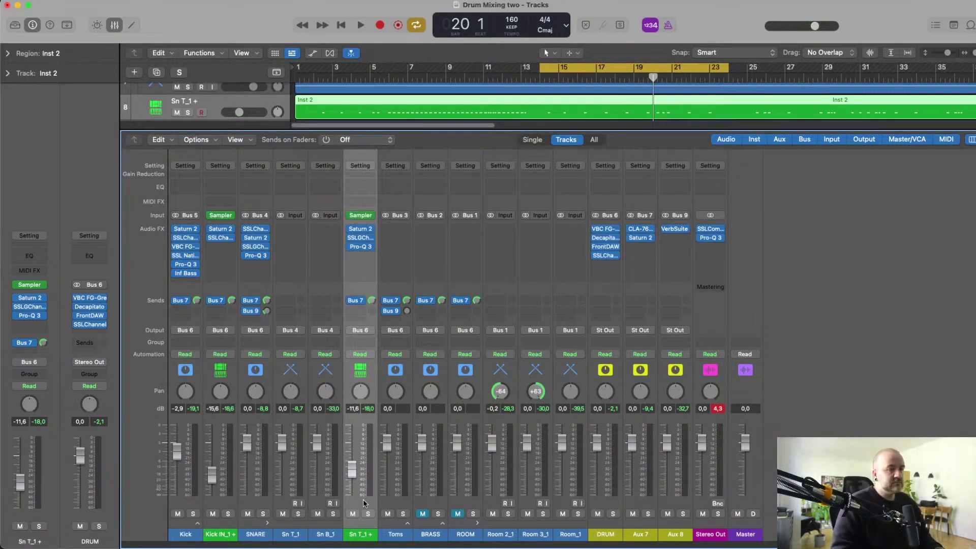
Collapse the SNARE stack and set the Sn T_1+ volume to -9.4 dB while listening to the full kit.
click(267, 522)
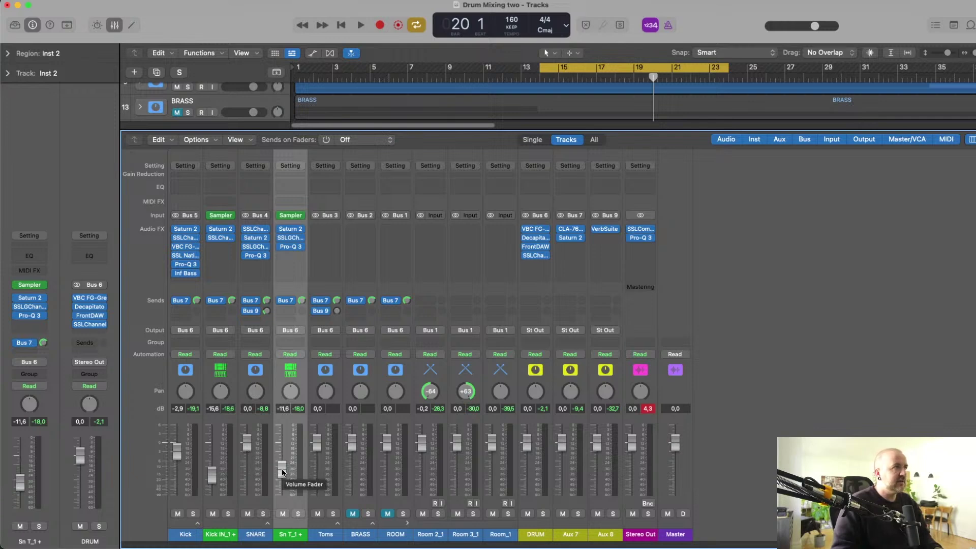
drag(282, 471, 283, 469)
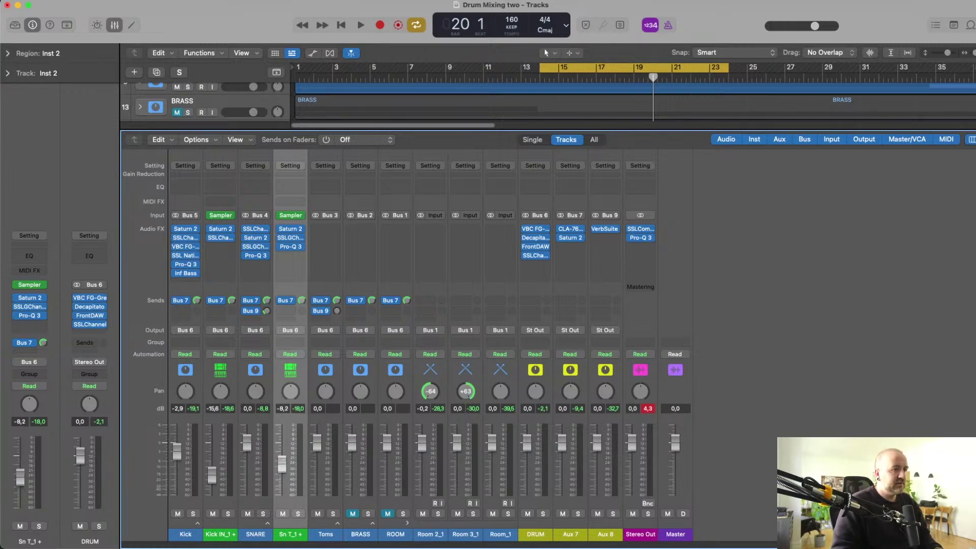
key(space)
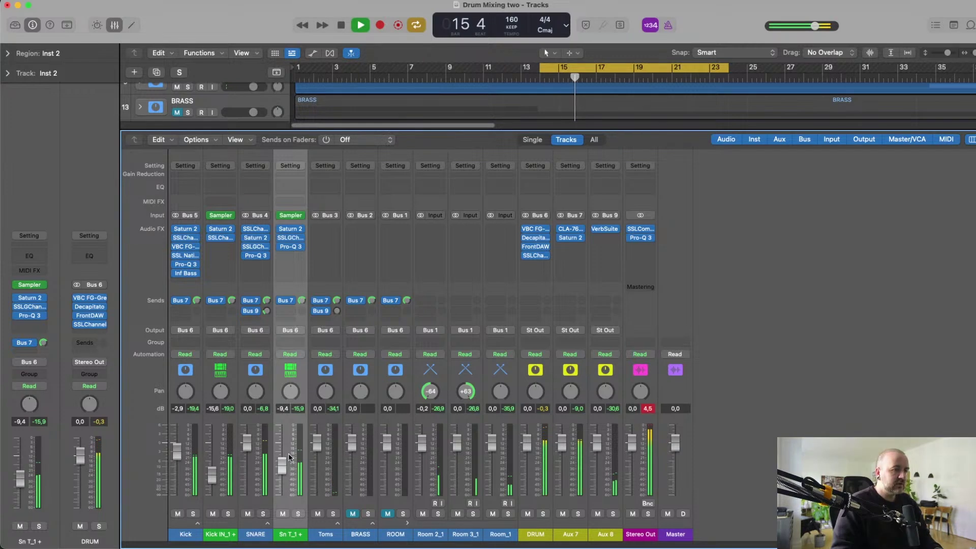
key(space)
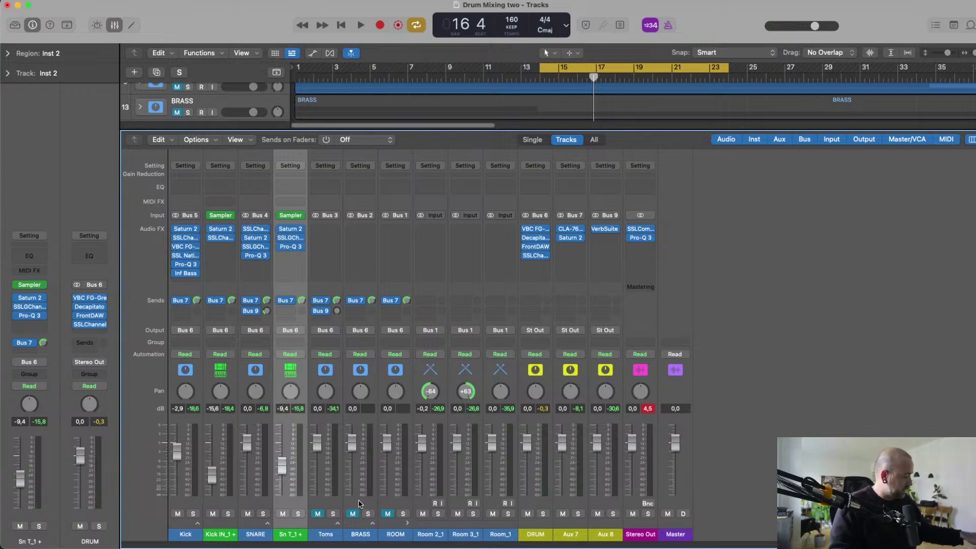
Unmute the BRASS stack and expand it to show its HH_1 and OH_1 channels.
click(373, 523)
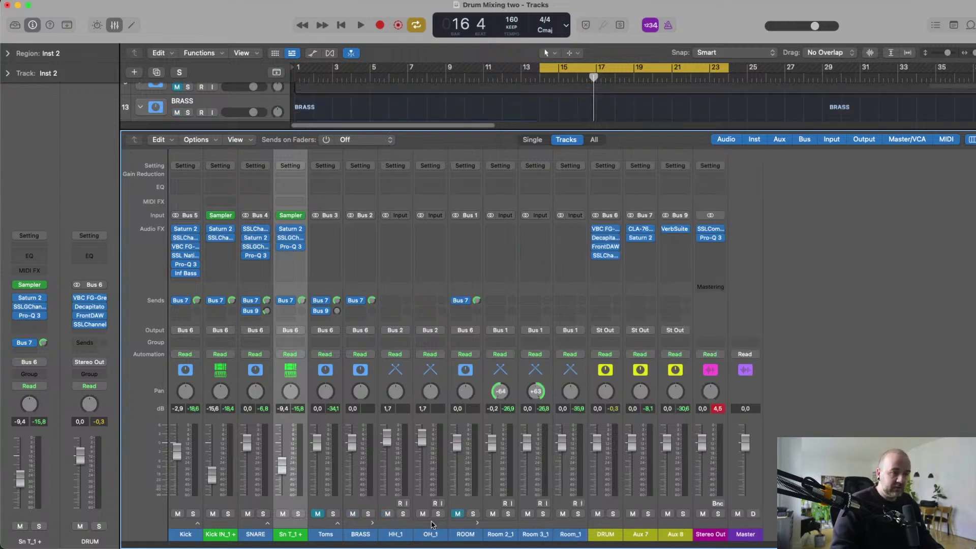
Pull the HH_1 and OH_1 volume faders all the way down.
click(392, 521)
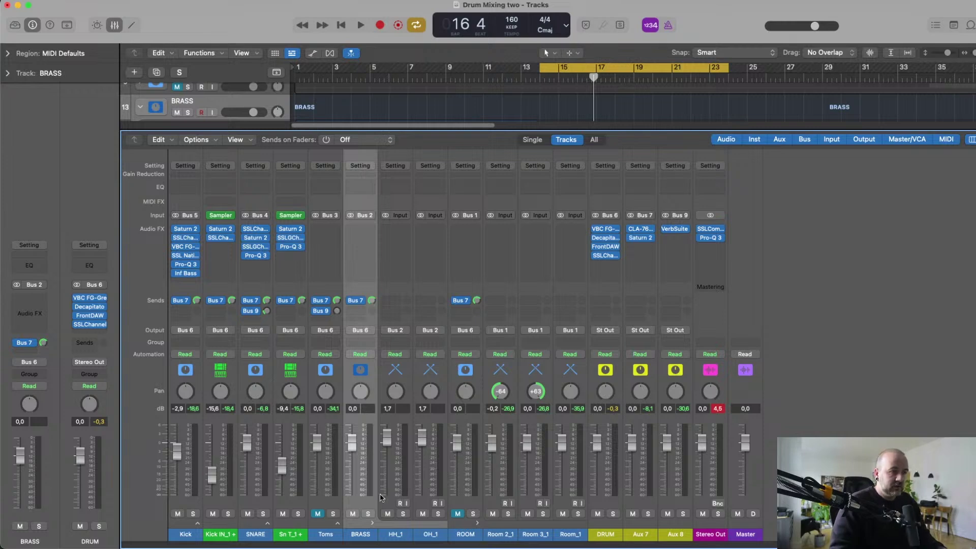
drag(390, 440, 388, 496)
drag(422, 438, 422, 495)
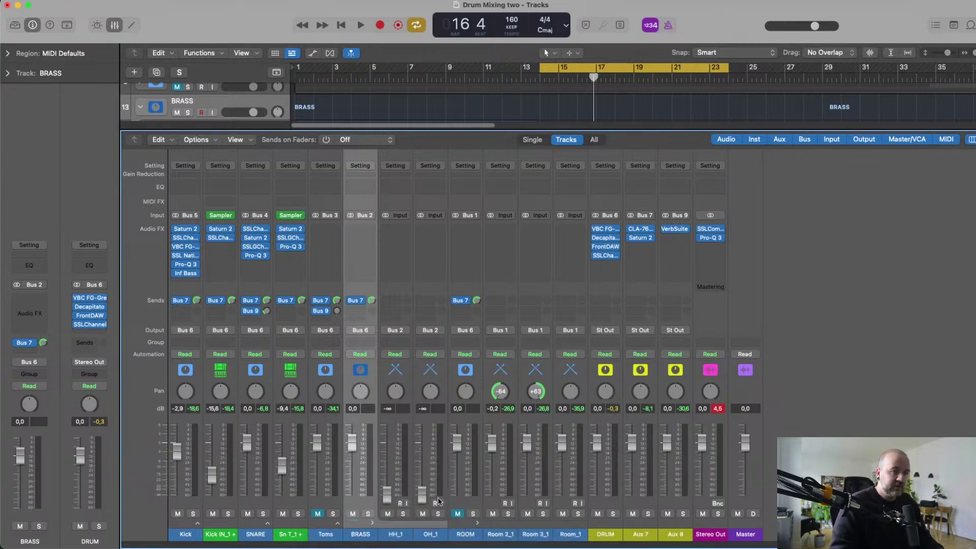
Select HH_1 and OH_1 together and raise their volumes to 0.3 dB while listening to the full kit.
click(432, 459)
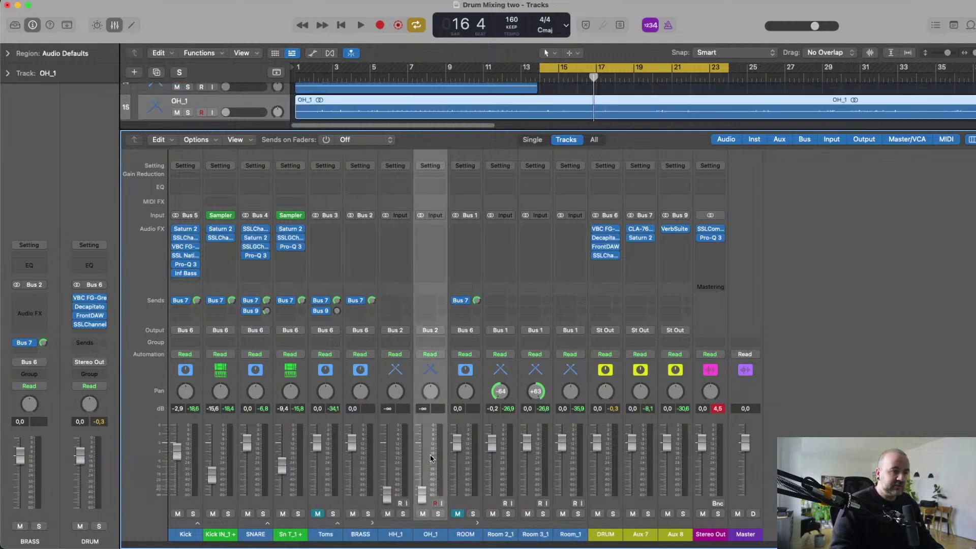
click(395, 424)
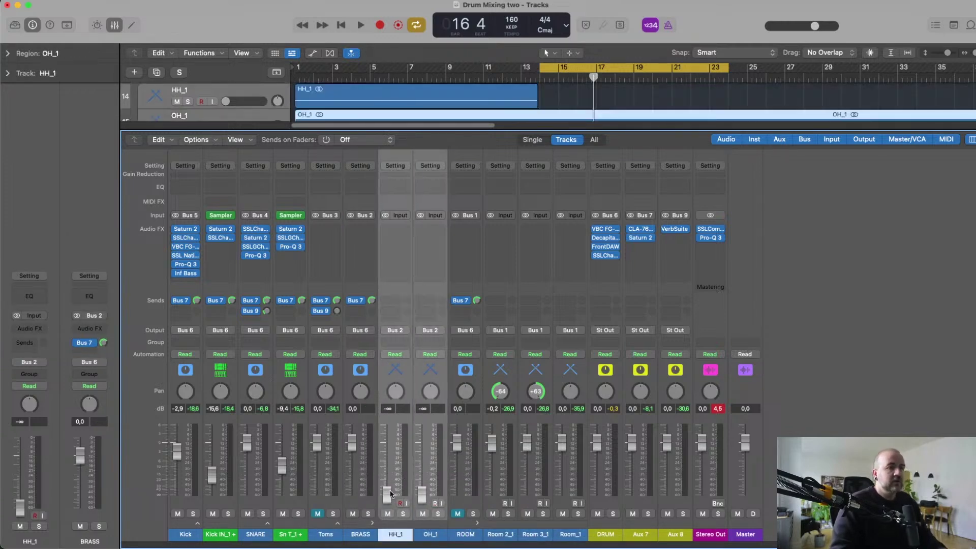
key(space)
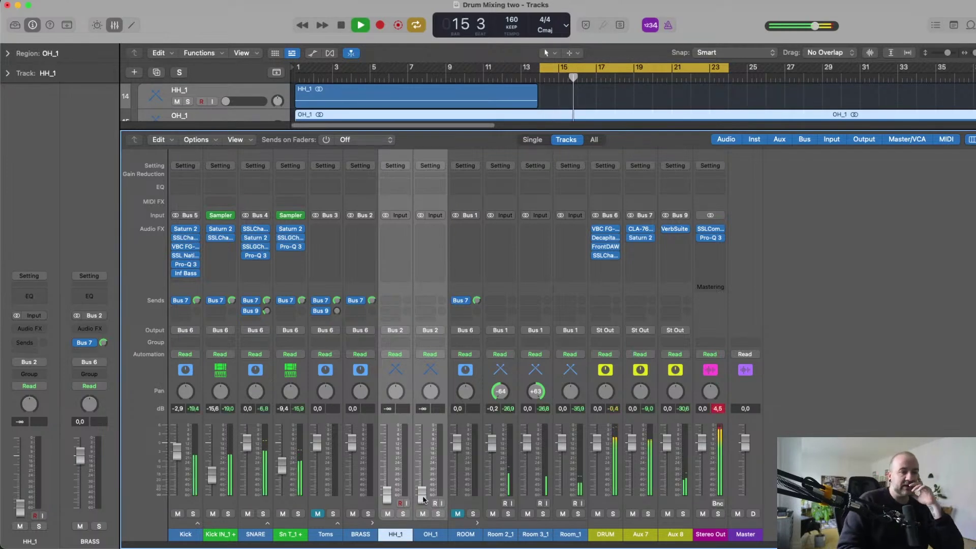
drag(423, 499, 423, 447)
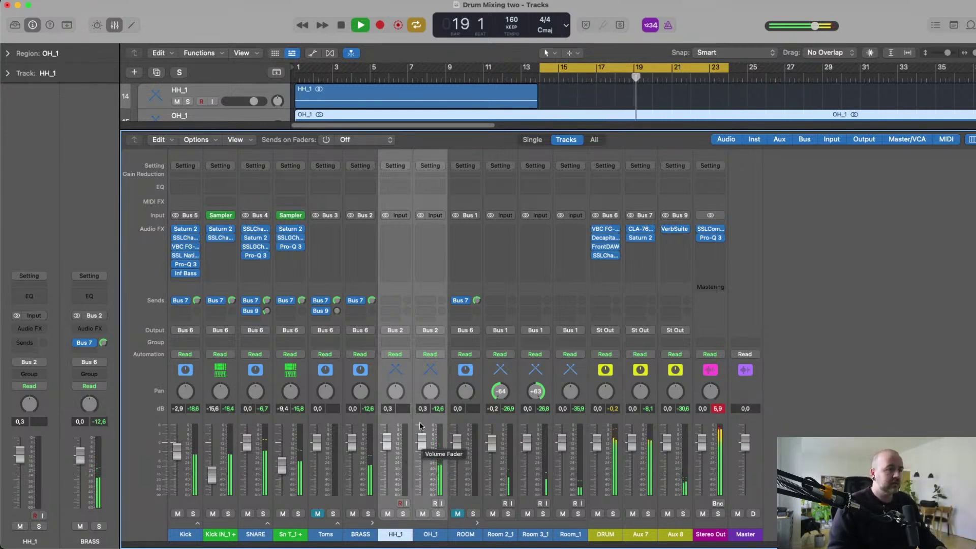
key(space)
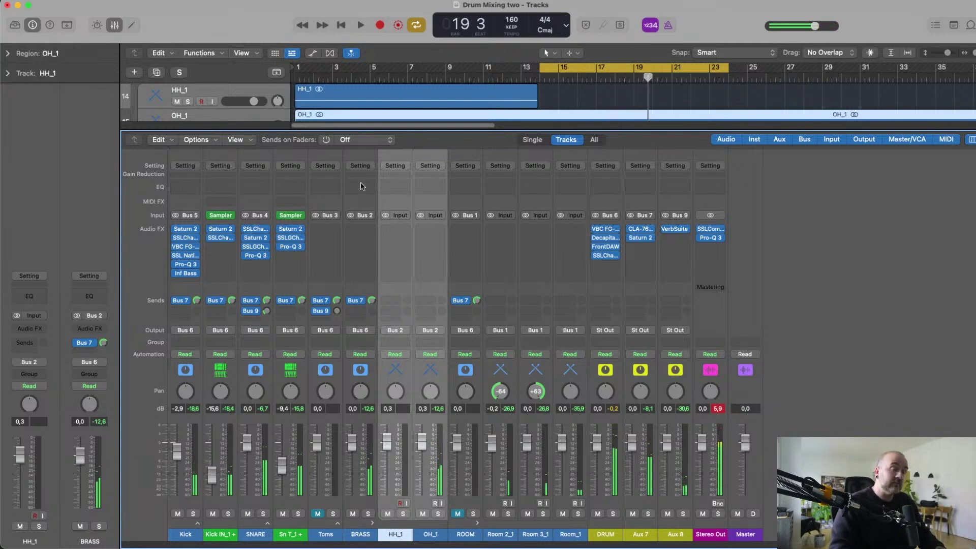
Insert FabFilter Pro-Q 3 on the BRASS stack and load the OCCP Cymbals preset.
click(358, 230)
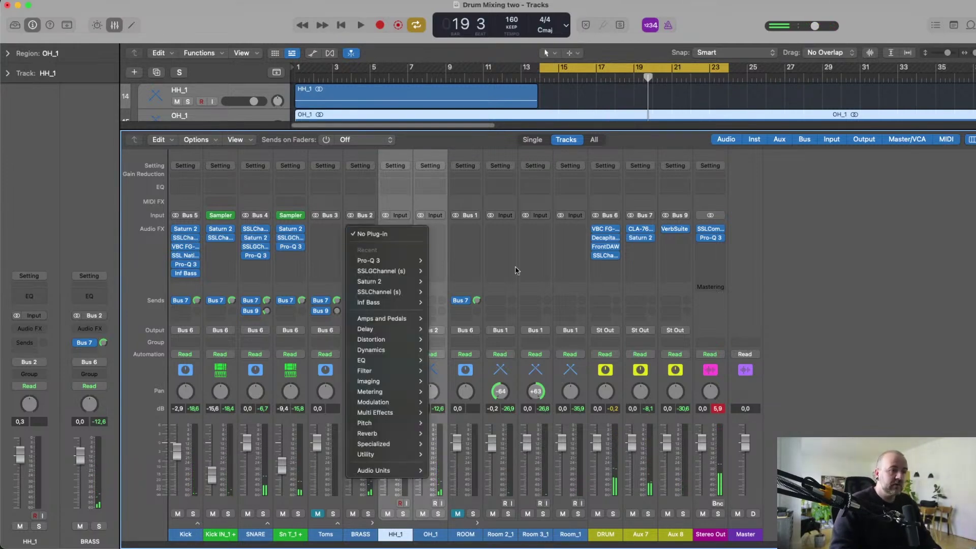
mouse_move(374, 470)
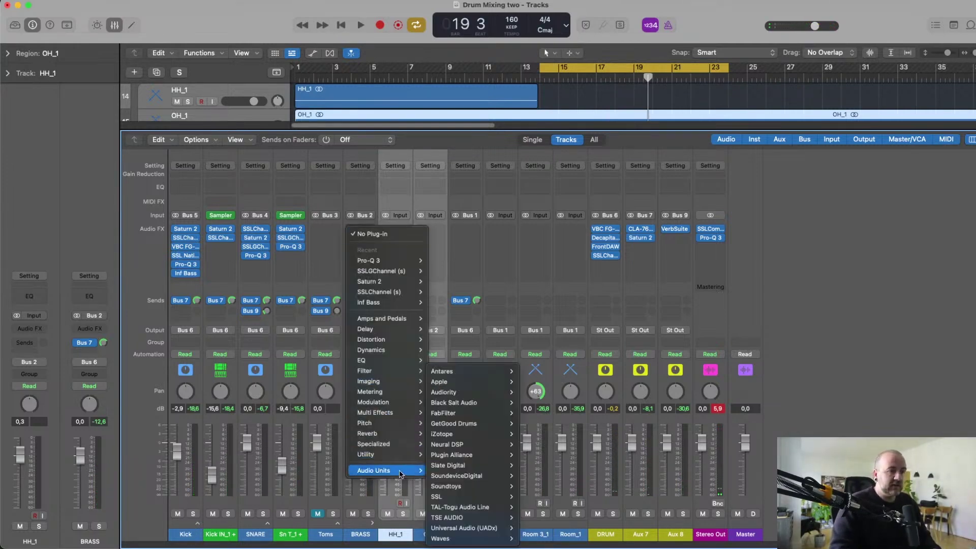
mouse_move(378, 260)
click(440, 262)
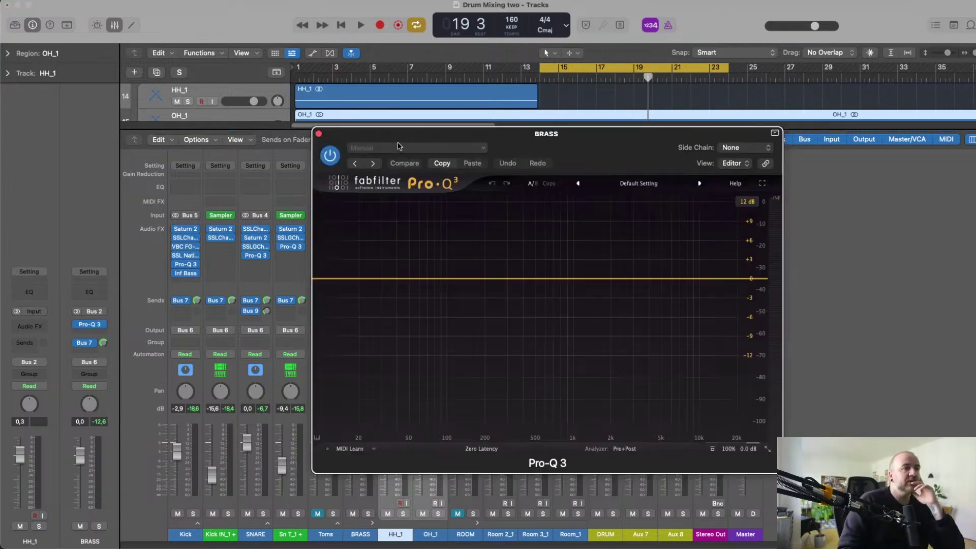
click(397, 147)
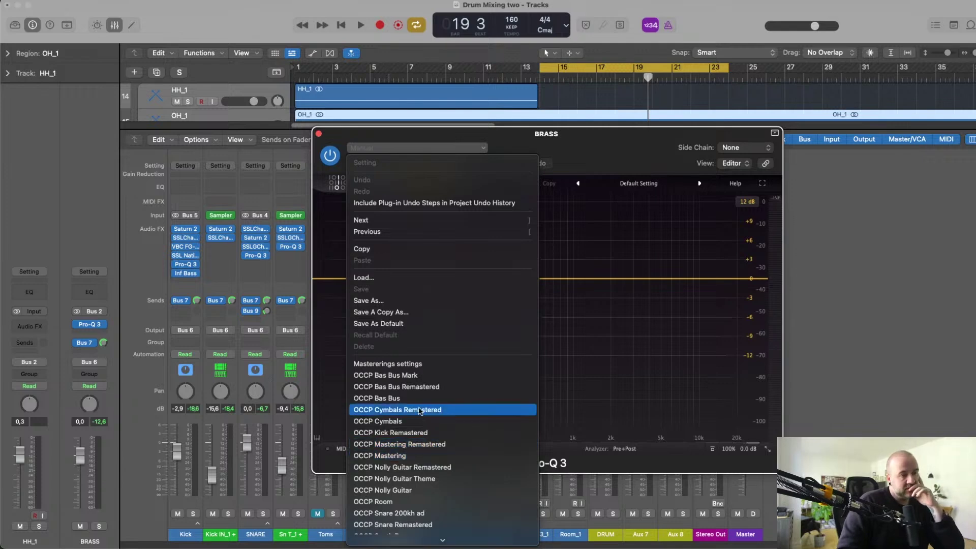
click(431, 421)
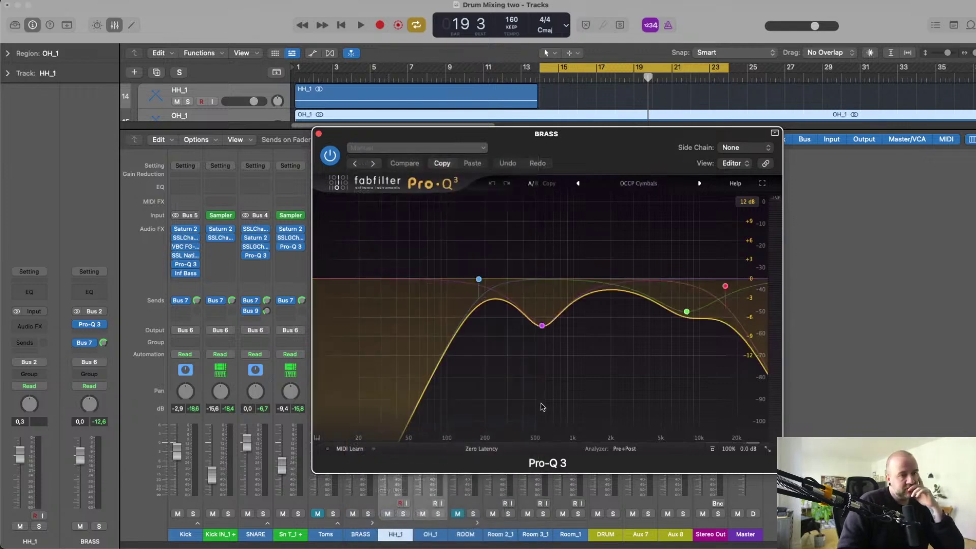
Narrow the 7935.5 Hz cut in the BRASS Pro-Q 3 to a Q of 1.460 and close the plug-in.
click(685, 312)
drag(688, 401, 700, 376)
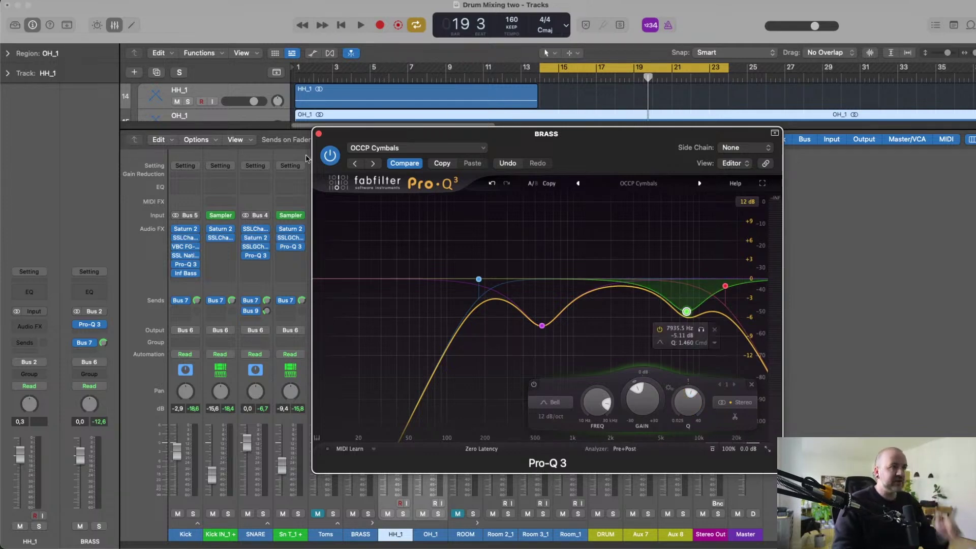
click(319, 135)
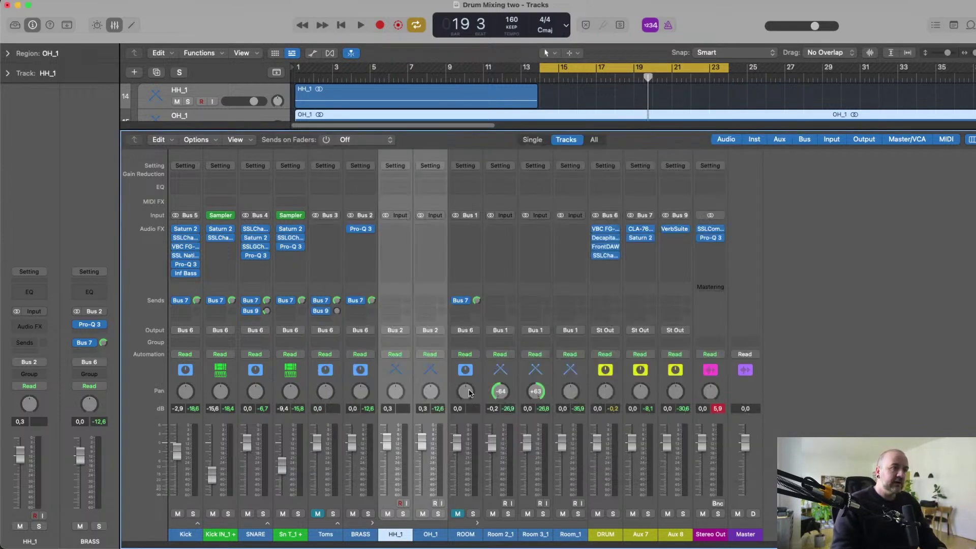
Insert GetGood Drums Smash And Grab v2 after Pro-Q 3 on the BRASS stack and turn on its Link option.
click(360, 238)
mouse_move(414, 479)
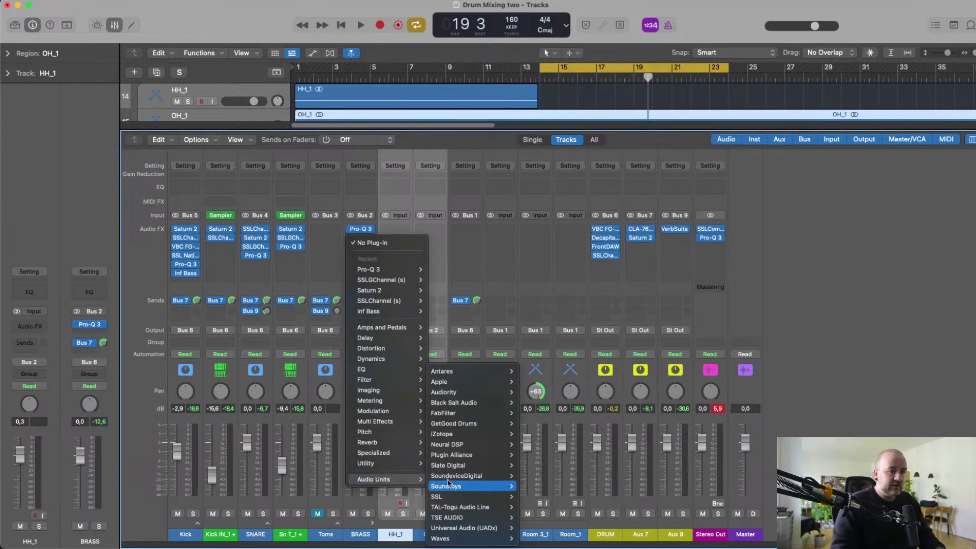
mouse_move(459, 435)
mouse_move(569, 443)
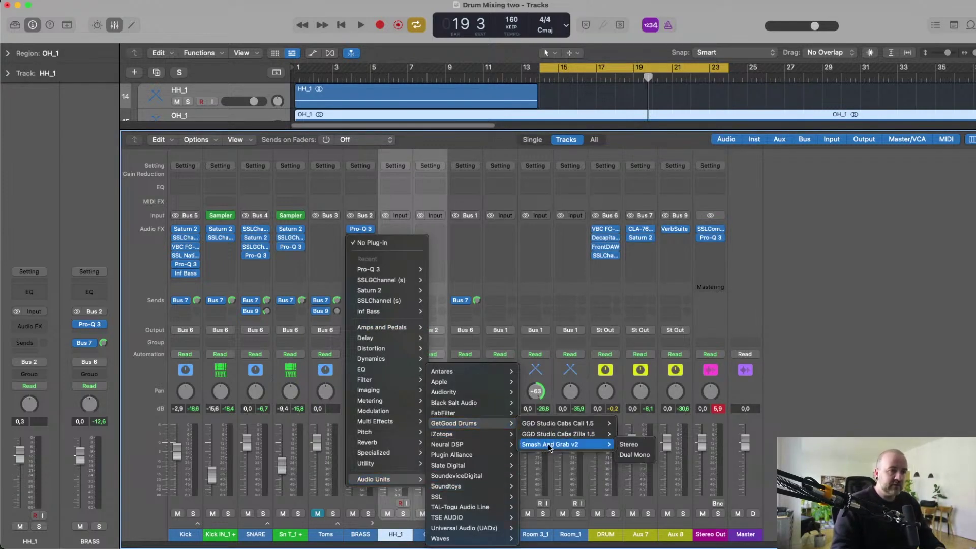
click(638, 450)
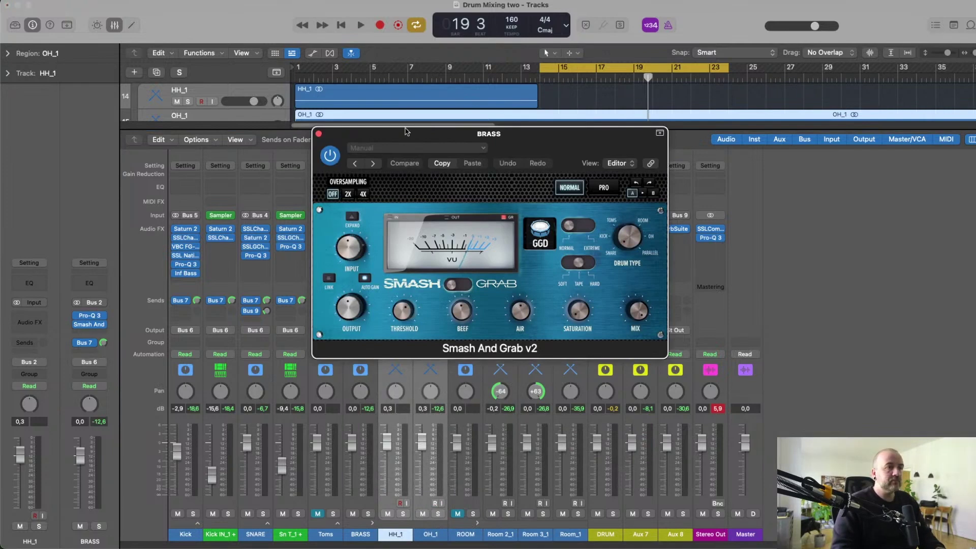
drag(406, 131, 363, 139)
click(285, 273)
drag(499, 142, 301, 189)
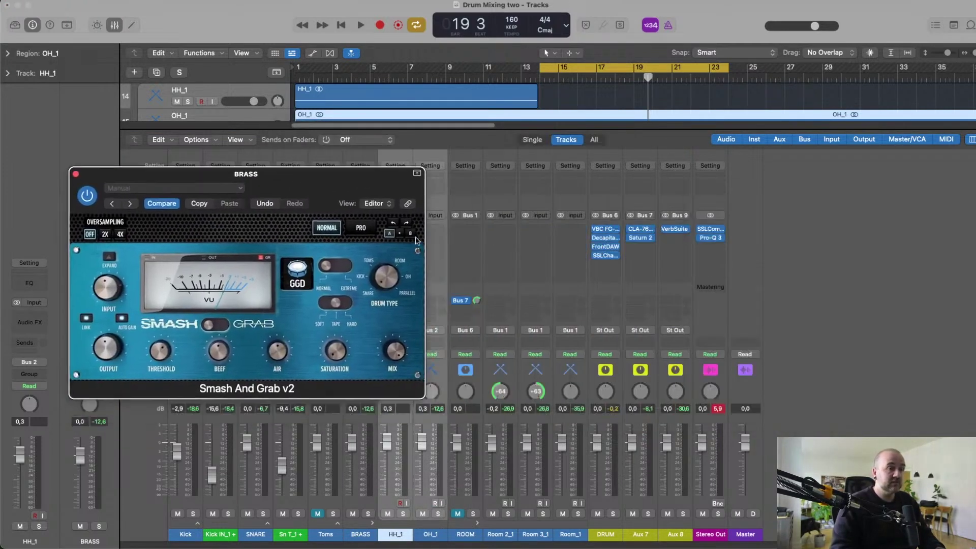
Adjust the Smash And Grab threshold on BRASS during playback and set its oversampling to 2X.
key(space)
mouse_move(109, 272)
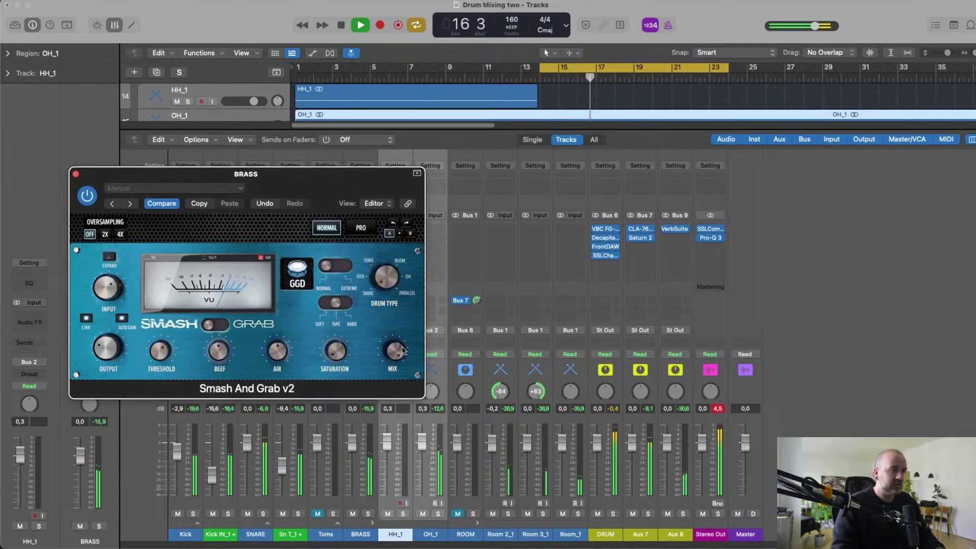
drag(306, 181, 824, 204)
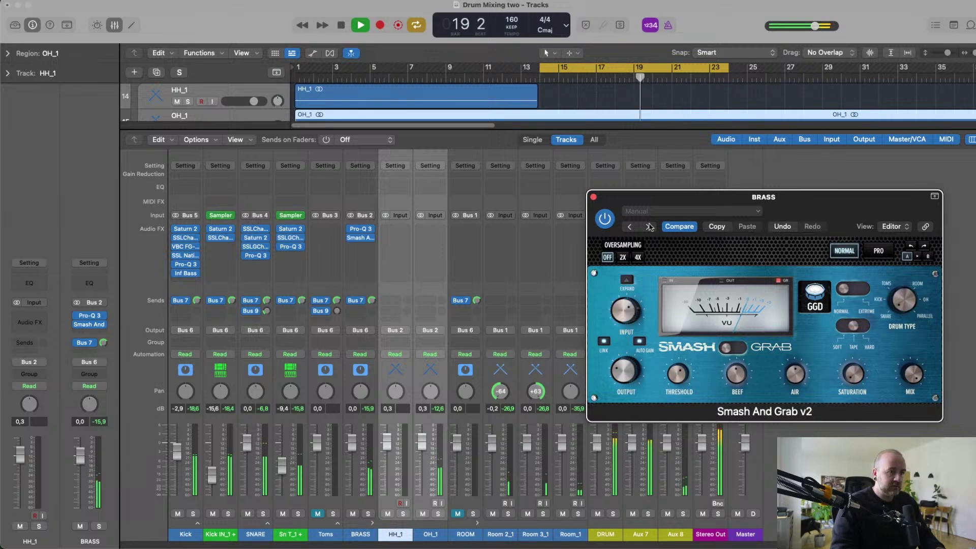
drag(712, 197, 566, 190)
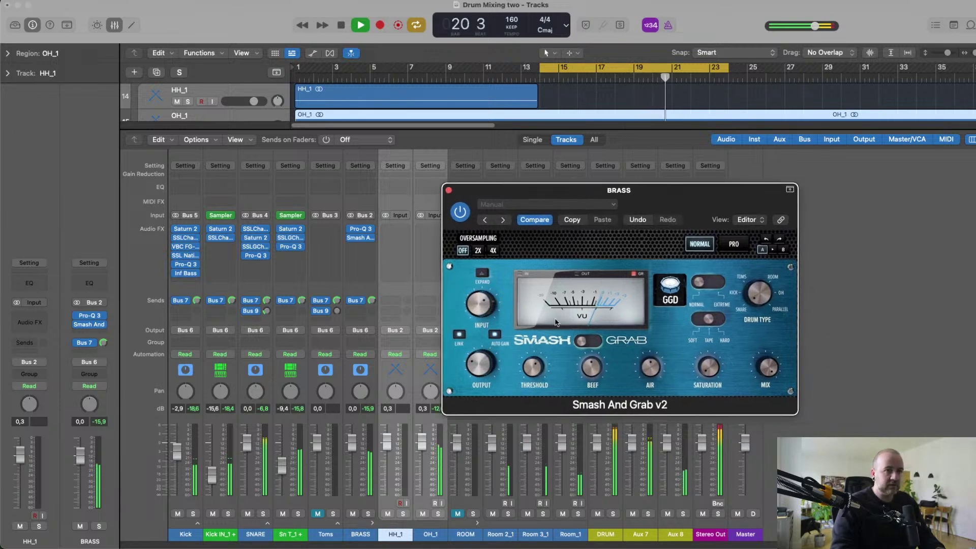
drag(536, 373, 535, 399)
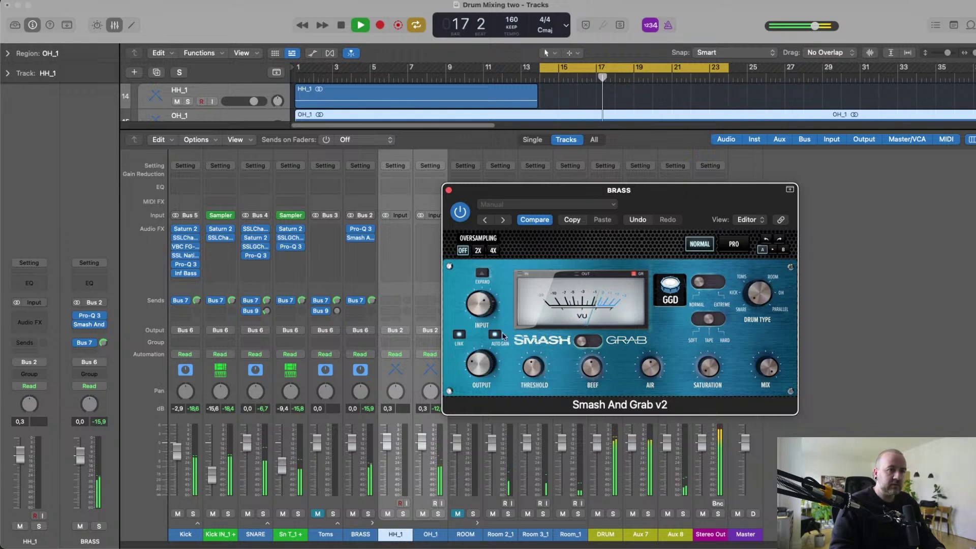
click(478, 250)
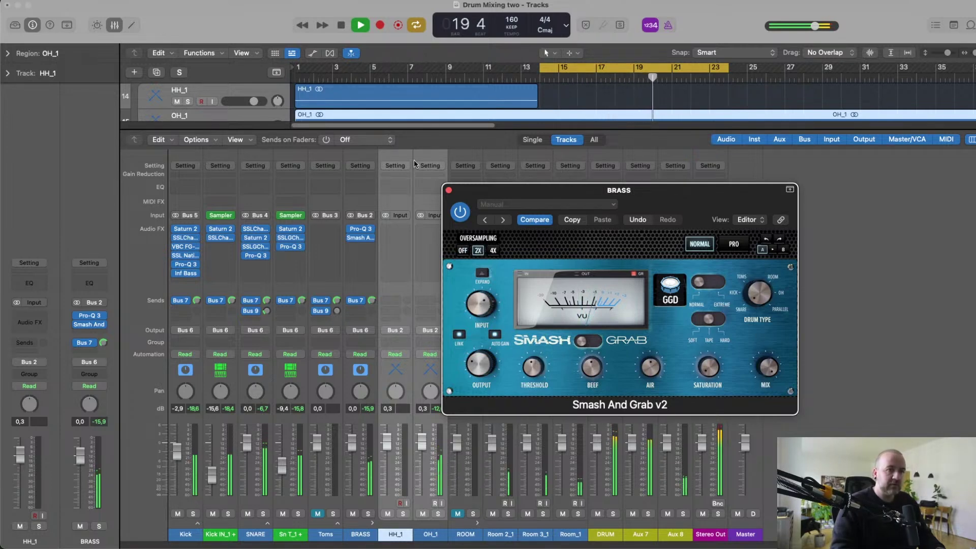
Close the Smash And Grab plug-in and set the HH_1 and OH_1 volumes to 0.8 dB during playback.
click(448, 190)
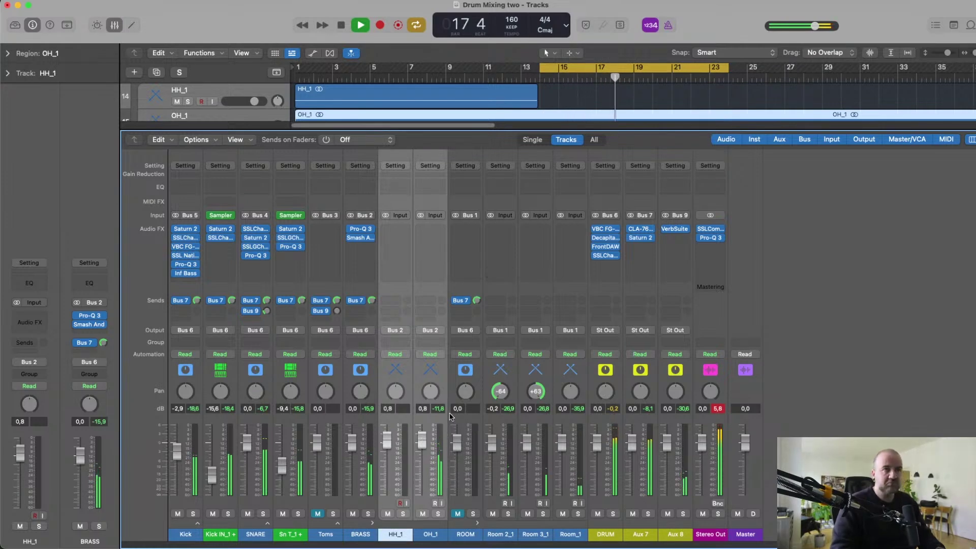
key(space)
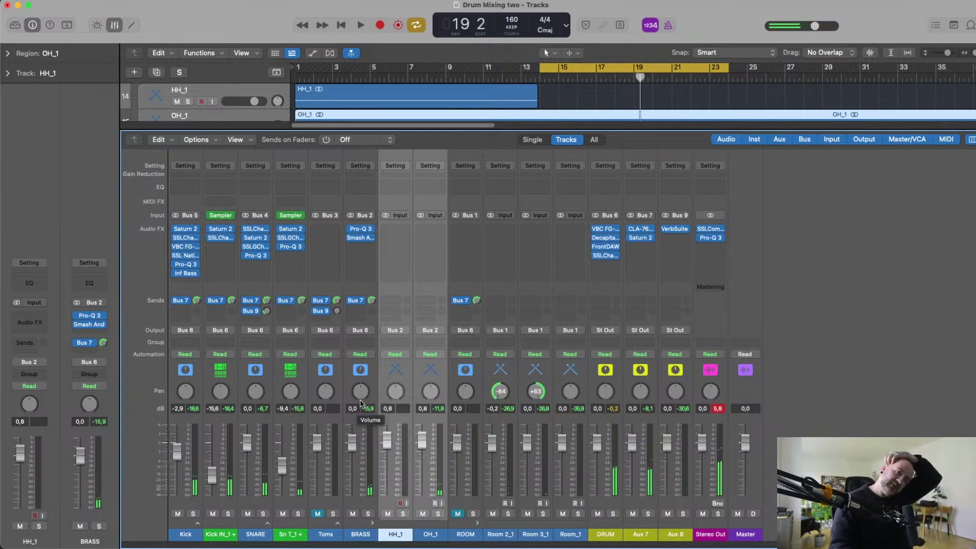
Compare the kit with and without the Kick IN_1+ and Sn T_1+ samples by muting and unmuting both during playback.
click(289, 503)
shift+click(231, 504)
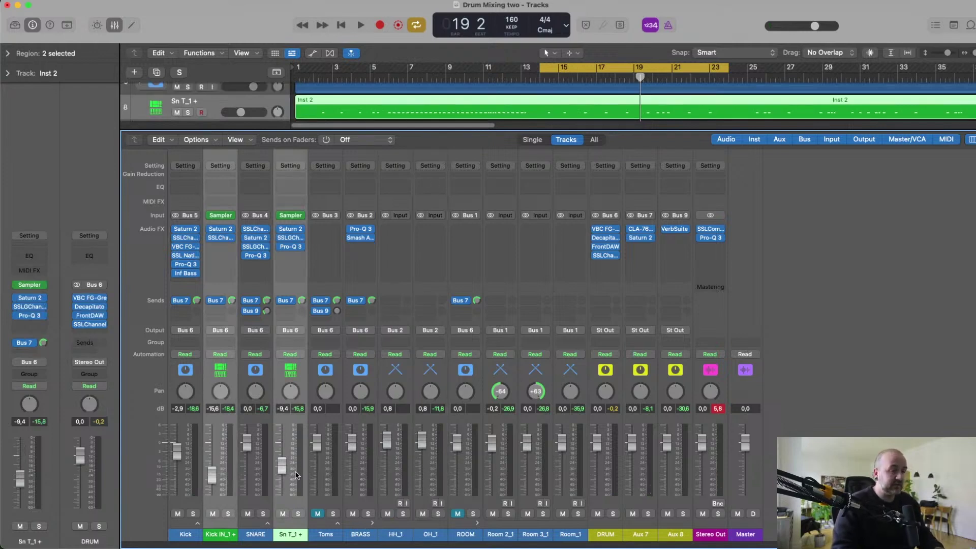
key(space)
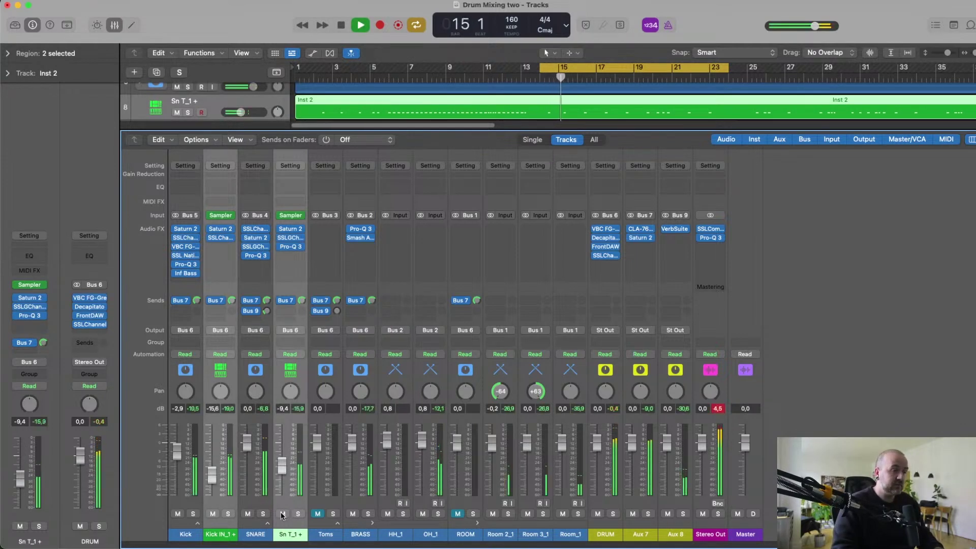
click(282, 513)
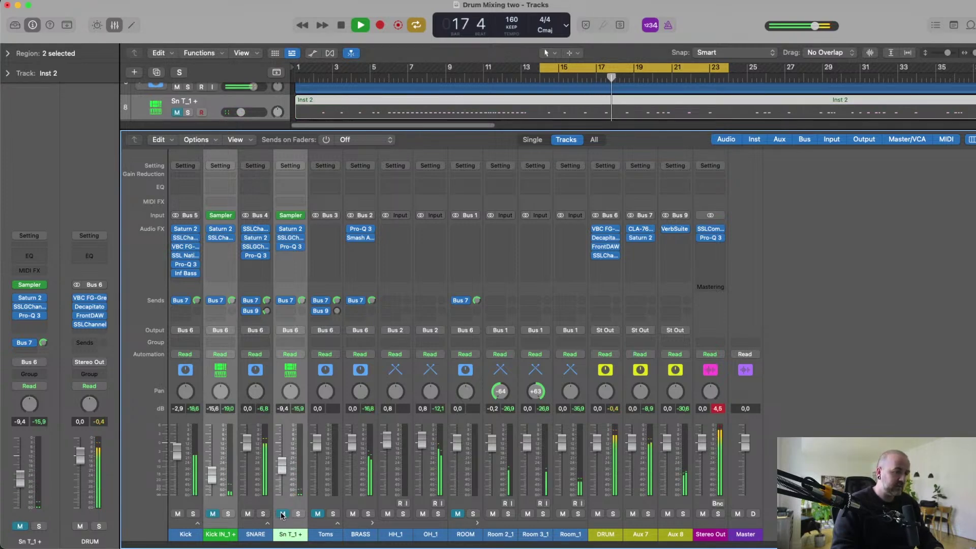
click(283, 514)
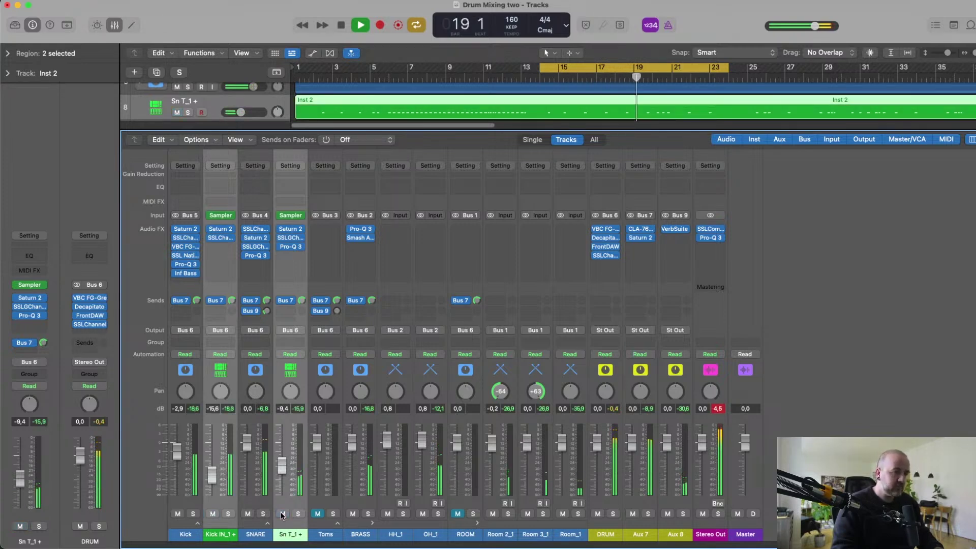
key(space)
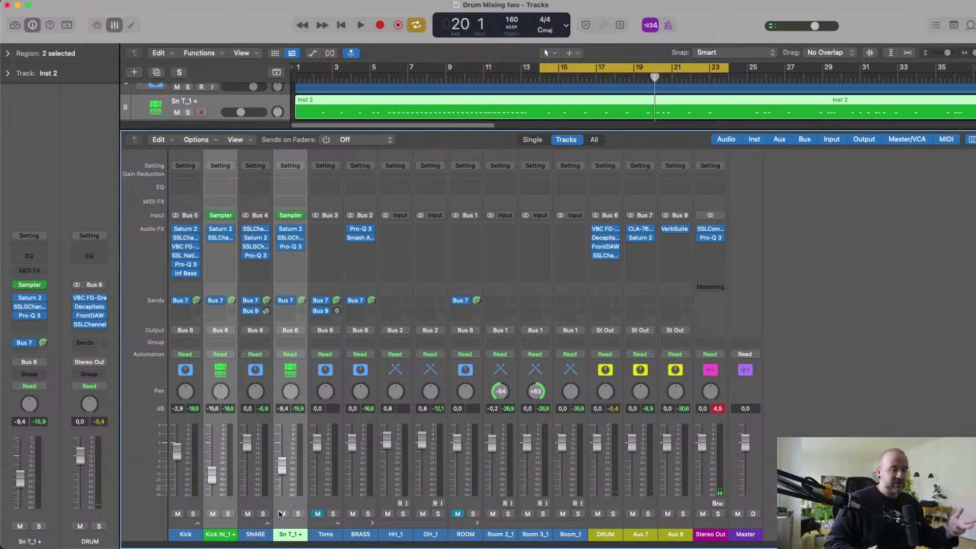
Select the Toms stack and listen to the kit from the start of the cycle range.
click(326, 502)
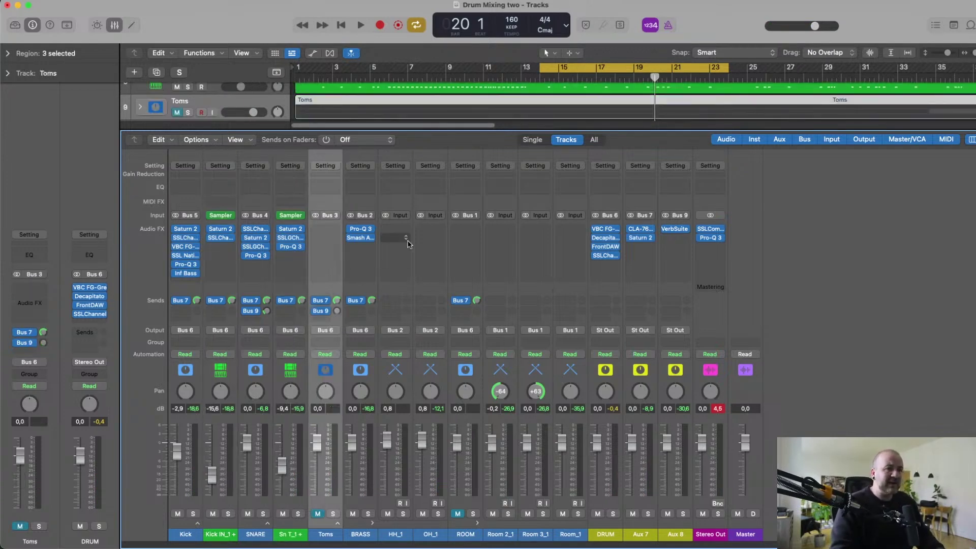
key(space)
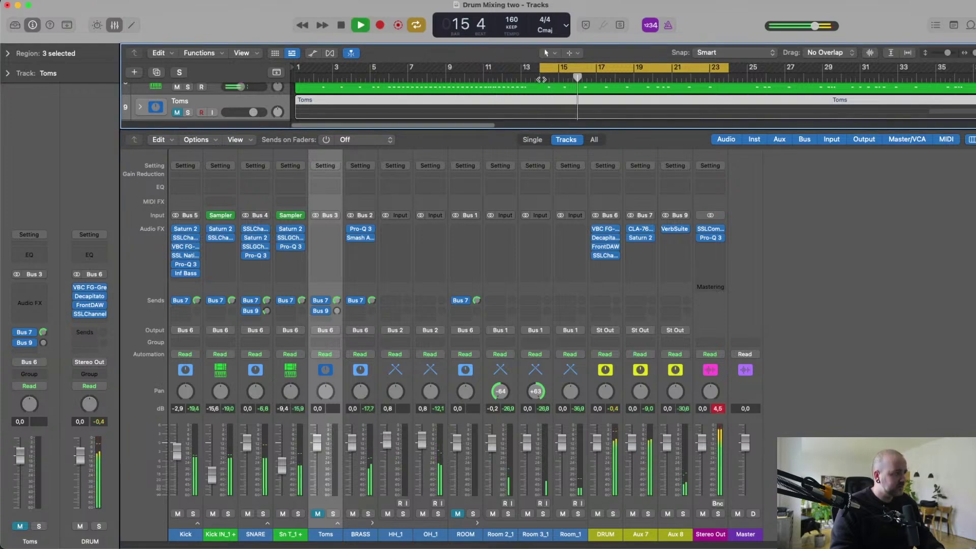
key(space)
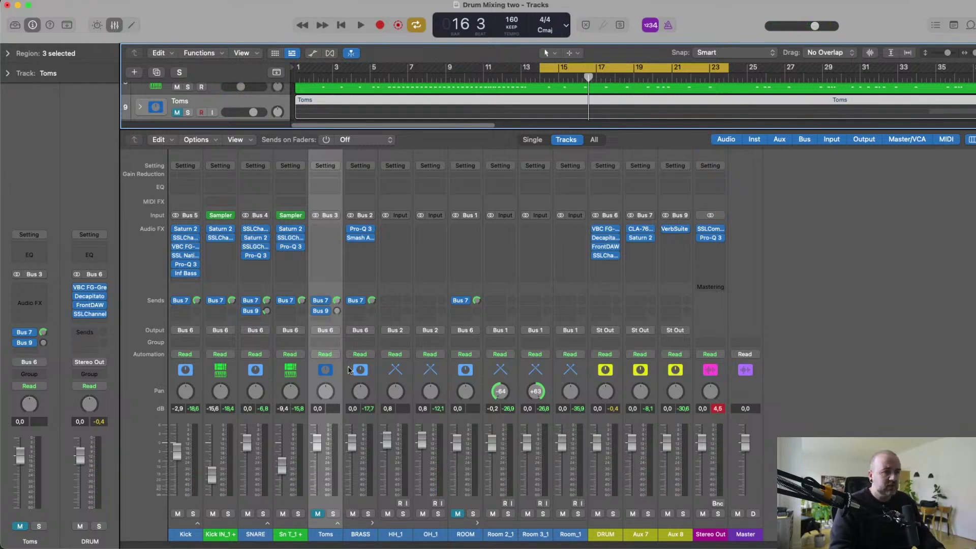
Collapse the BRASS stack, unmute ROOM, and pull the Room 2_1, Room 3_1 and Room_1 faders all the way down.
click(373, 523)
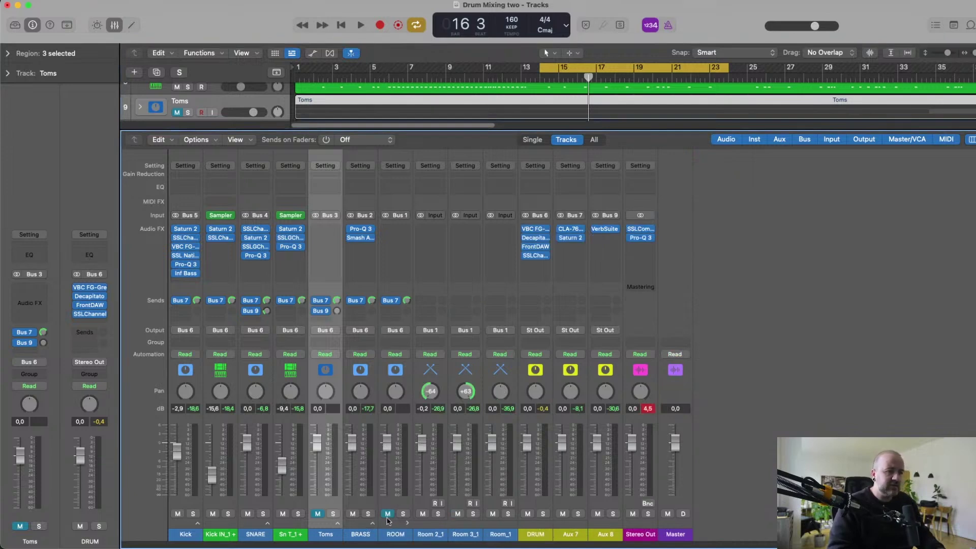
drag(422, 445, 422, 494)
drag(457, 442, 457, 494)
drag(492, 442, 492, 495)
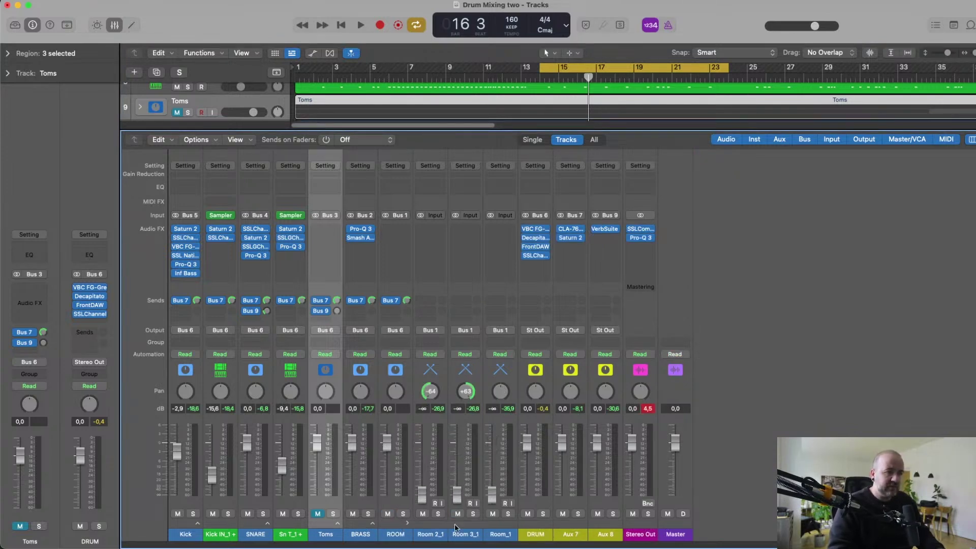
Solo the ROOM stack and audition Room 2_1 and Room 3_1 together at 0.3 dB during playback.
click(403, 514)
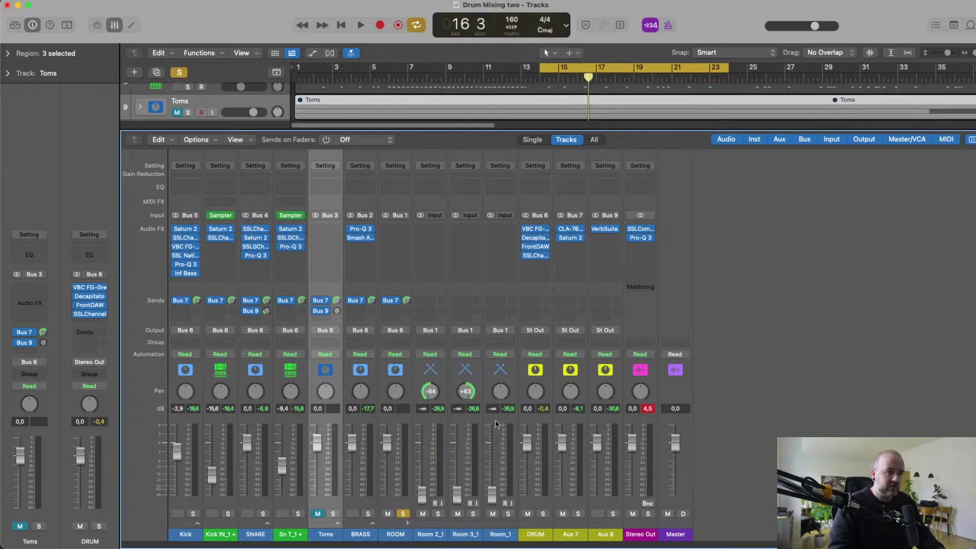
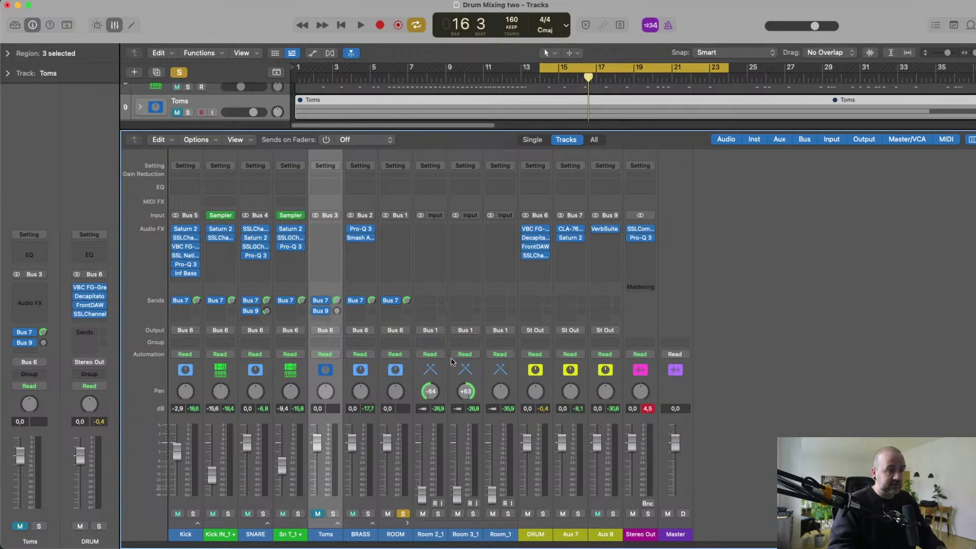
key(space)
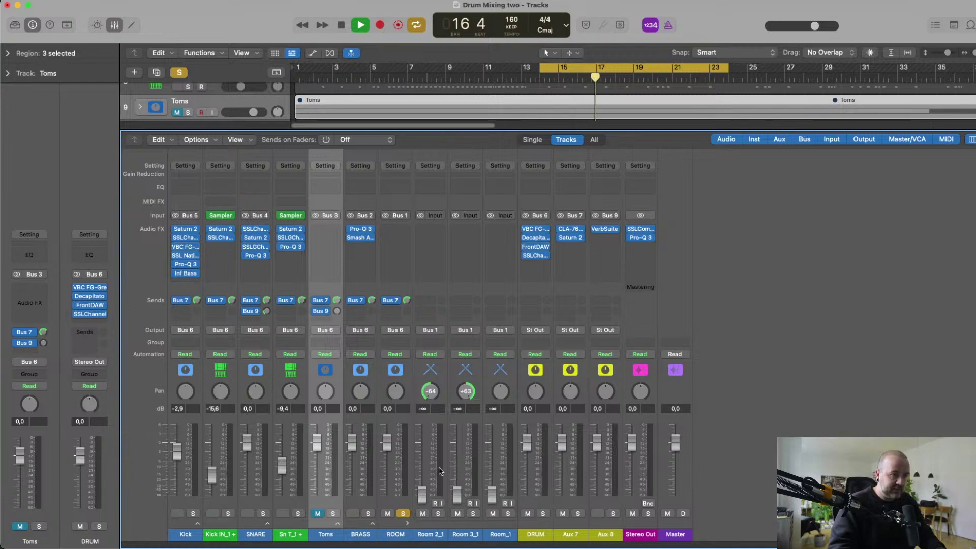
click(432, 436)
shift+click(467, 427)
drag(457, 492, 457, 442)
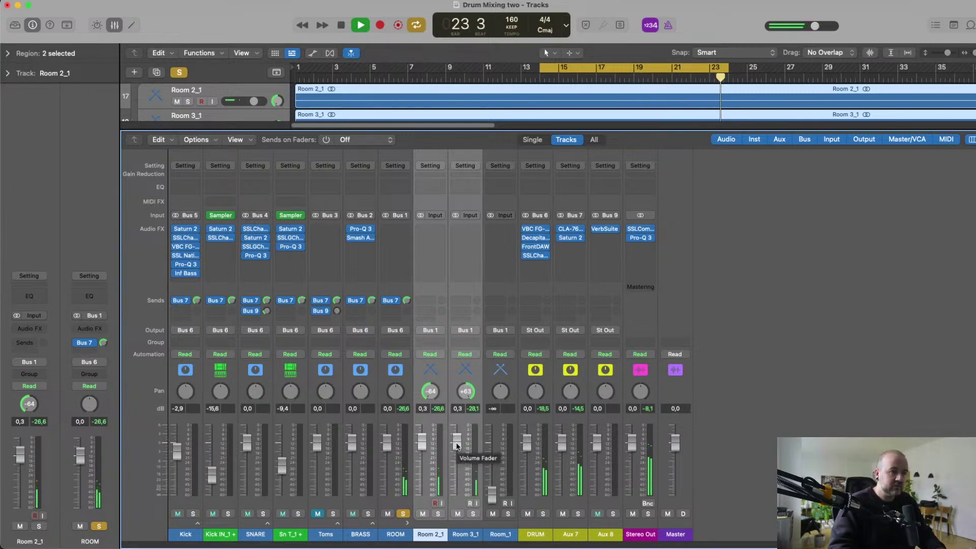
Silence Room 2_1 and Room 3_1, audition Room_1 alone at 2.9 dB, pull its fader all the way down, and stop playback.
drag(457, 446, 474, 546)
drag(491, 491, 491, 435)
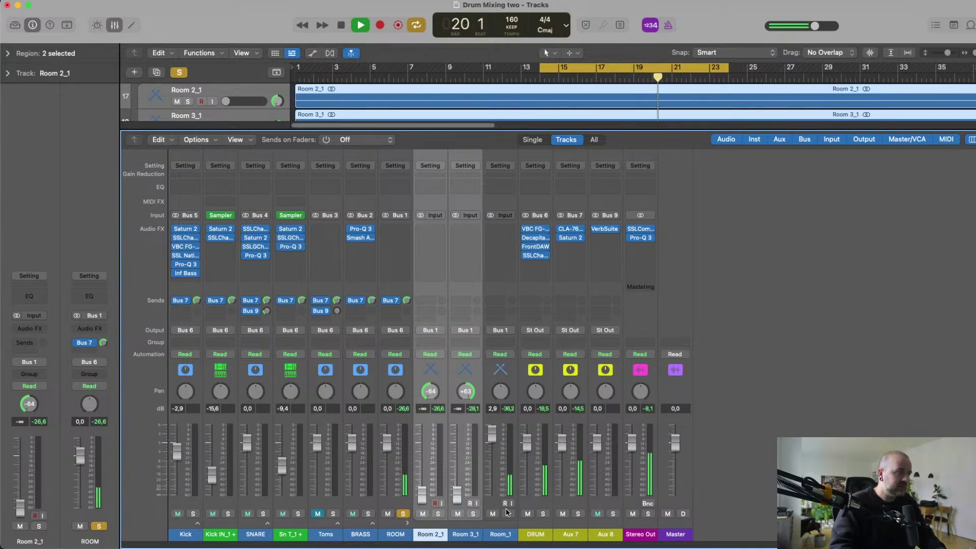
drag(492, 434, 492, 493)
key(space)
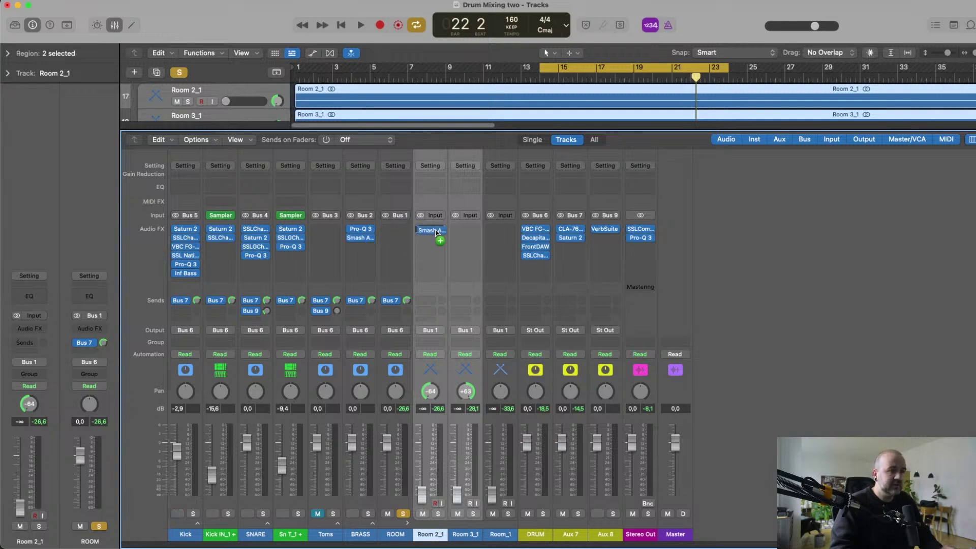
Add Smash And Grab to Room 2_1, load the OCCP Room preset, and move the plug-in window clear of the faders.
click(431, 230)
click(396, 149)
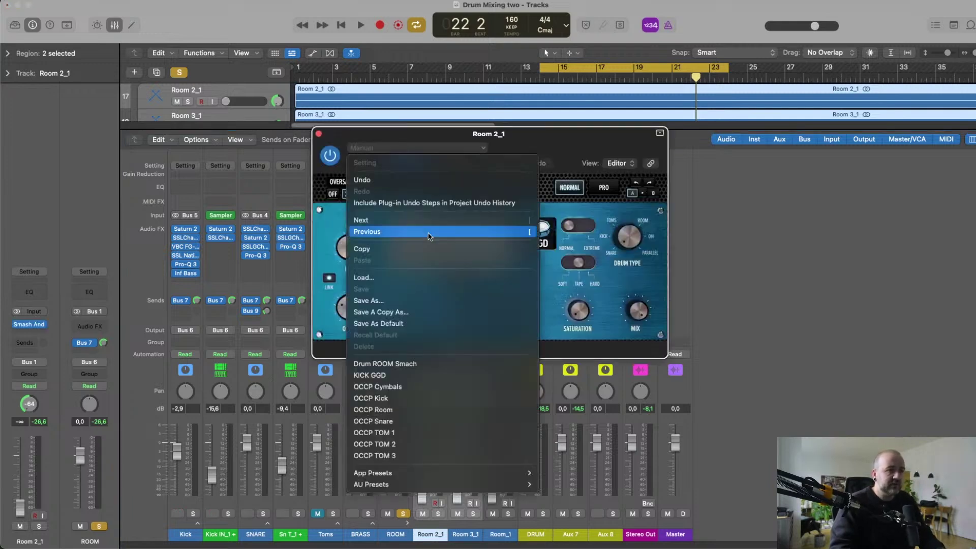
click(455, 409)
drag(461, 129, 235, 72)
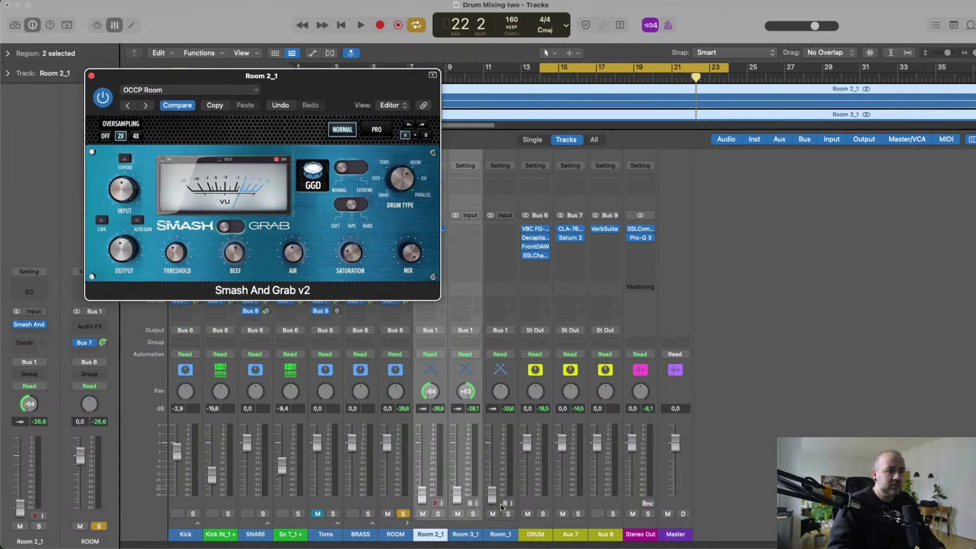
Solo Room 2_1 at -0.1 dB during playback and enable Link in Smash And Grab while trying the input level.
key(Down)
click(438, 513)
key(space)
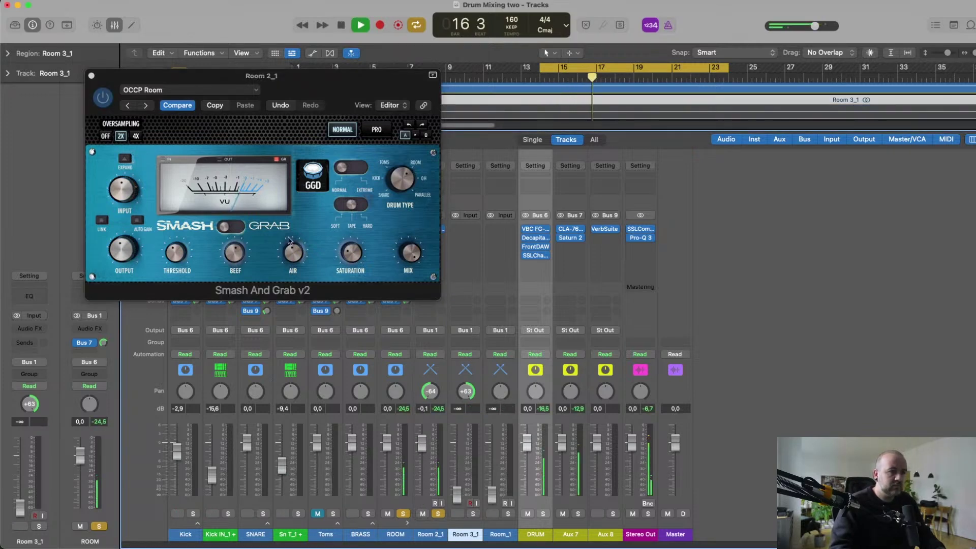
click(122, 192)
drag(121, 192, 125, 174)
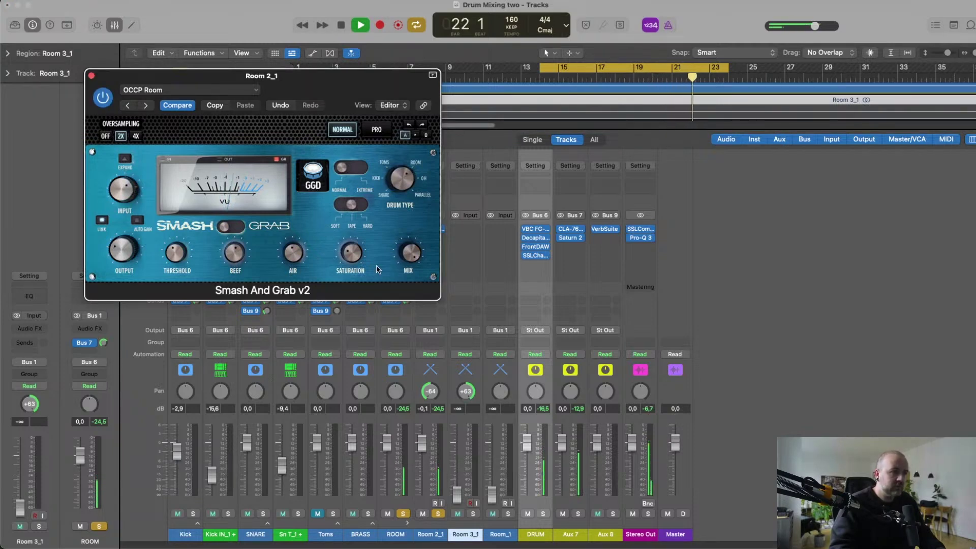
Compare Room 2_1 with and without Smash And Grab by bypassing it, expand its side-chain controls, and stop playback.
click(103, 101)
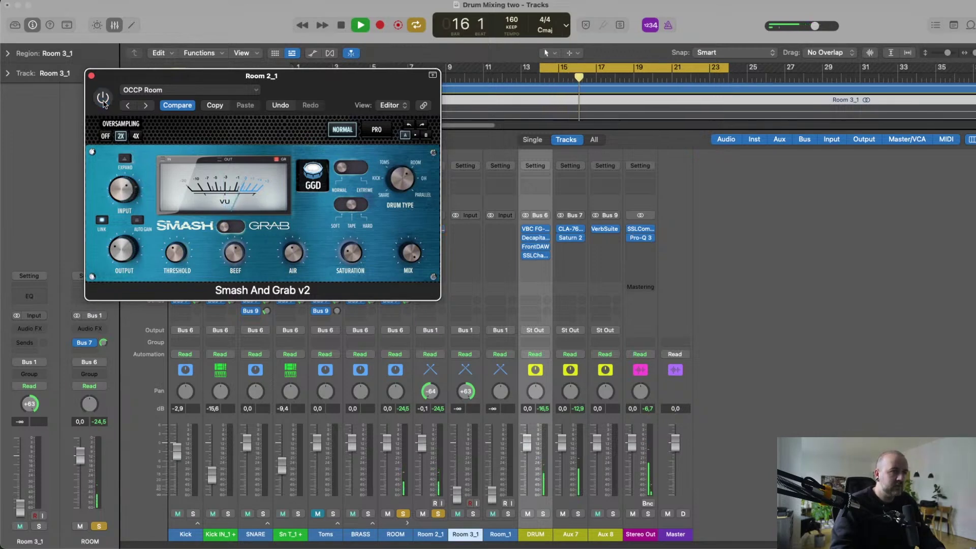
click(103, 100)
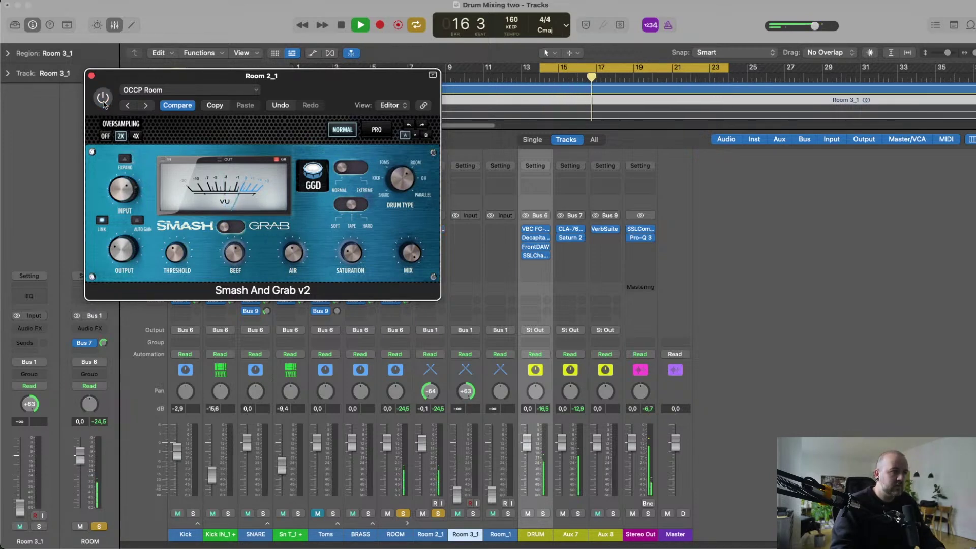
click(124, 159)
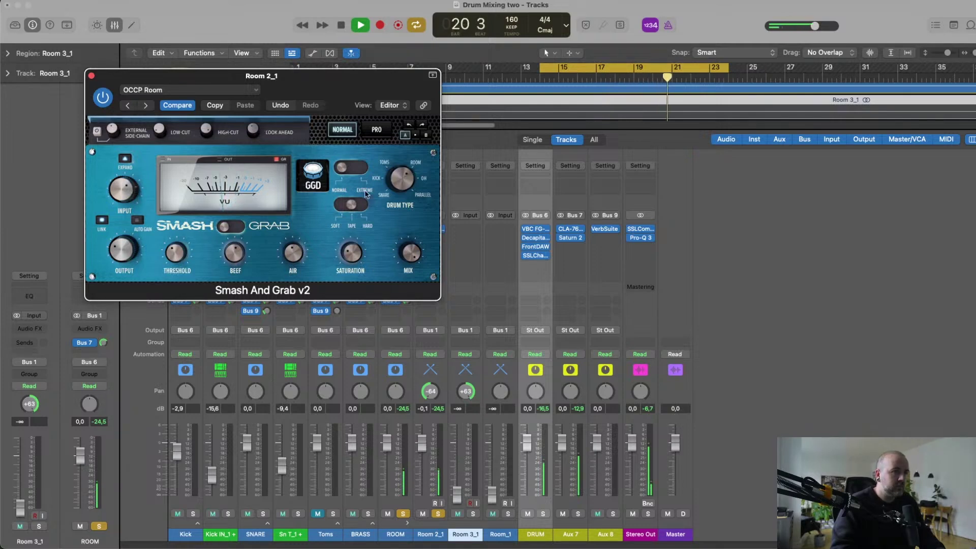
mouse_move(352, 254)
key(space)
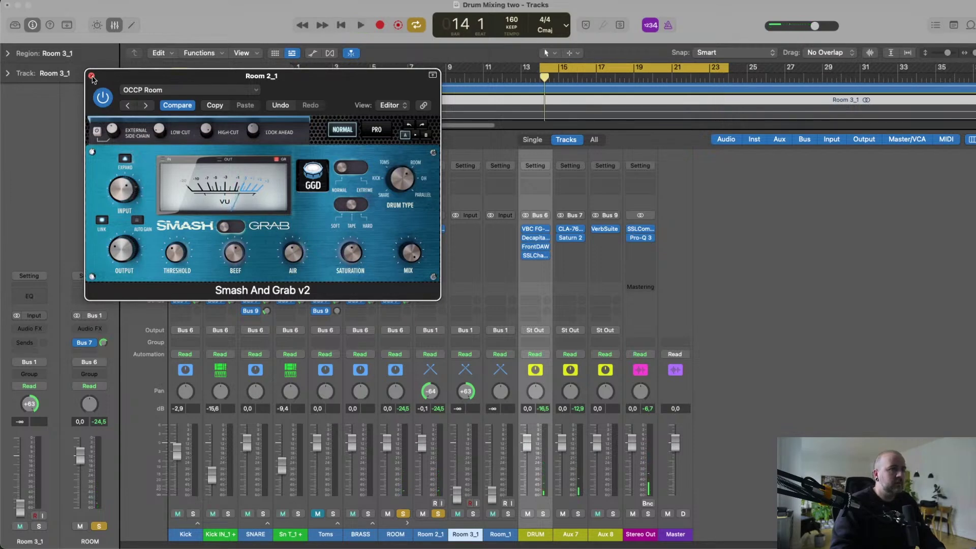
Copy Smash And Grab from Room 2_1 to Room 3_1 and solo Room 3_1 alongside Room 2_1 for a short listen.
click(441, 235)
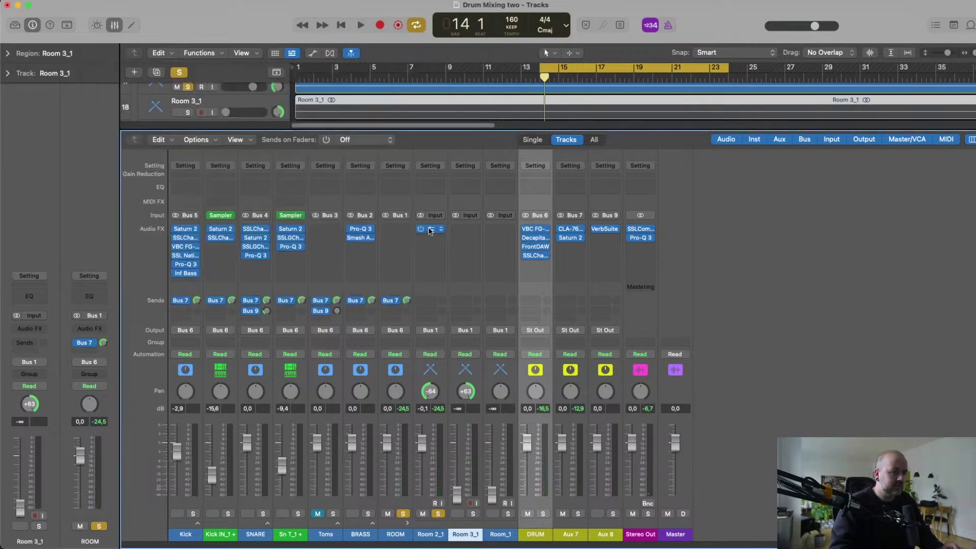
click(466, 229)
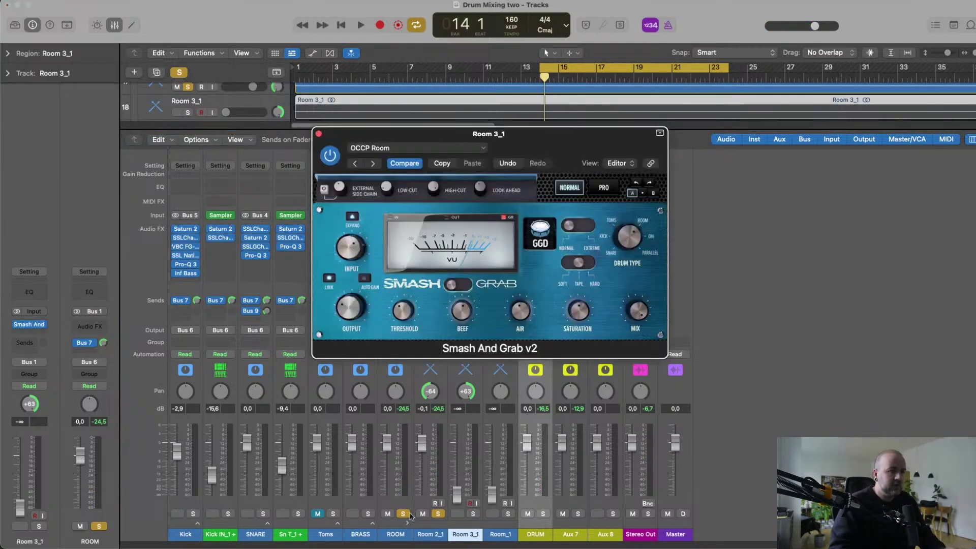
click(472, 513)
key(space)
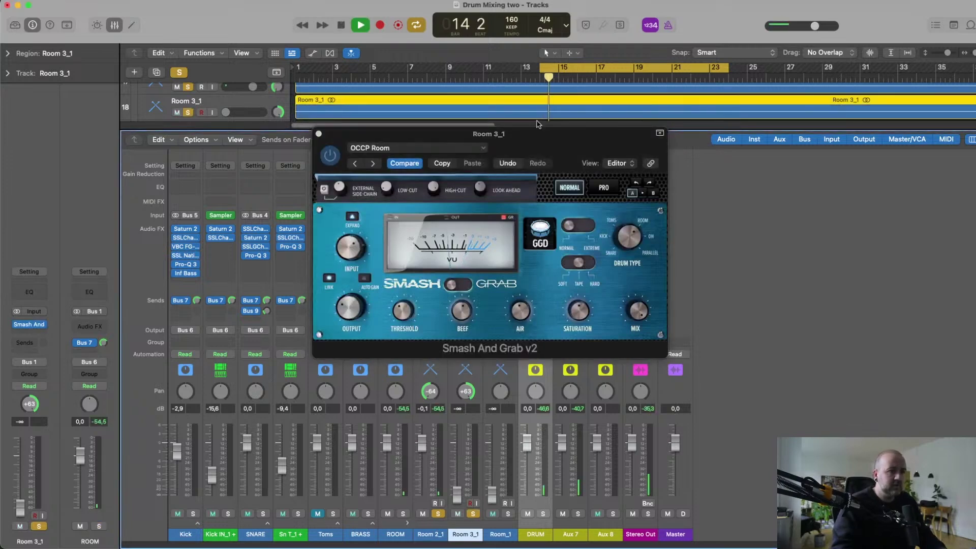
drag(553, 137, 824, 141)
key(space)
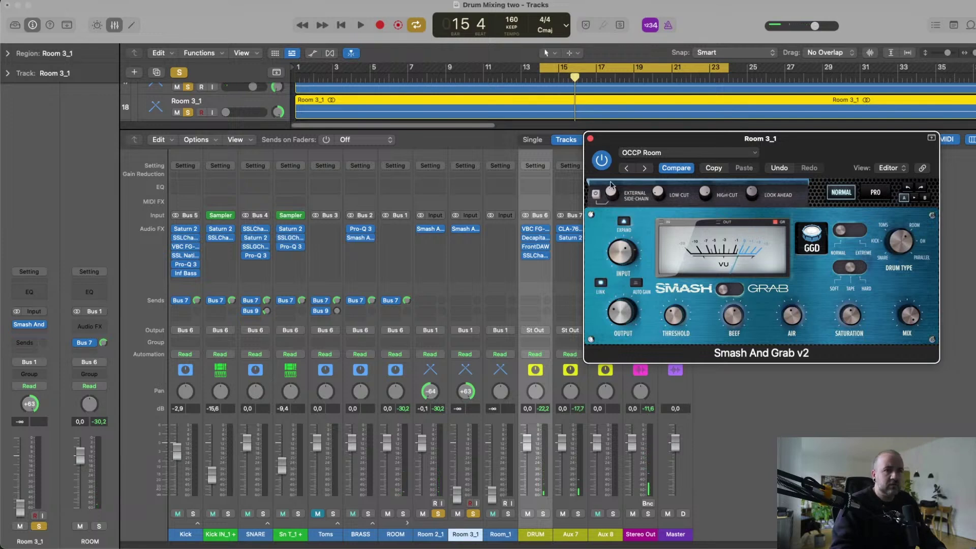
Set the Room 3_1 and Room 2_1 volumes to 0.0 dB during playback, and stop.
click(426, 499)
key(space)
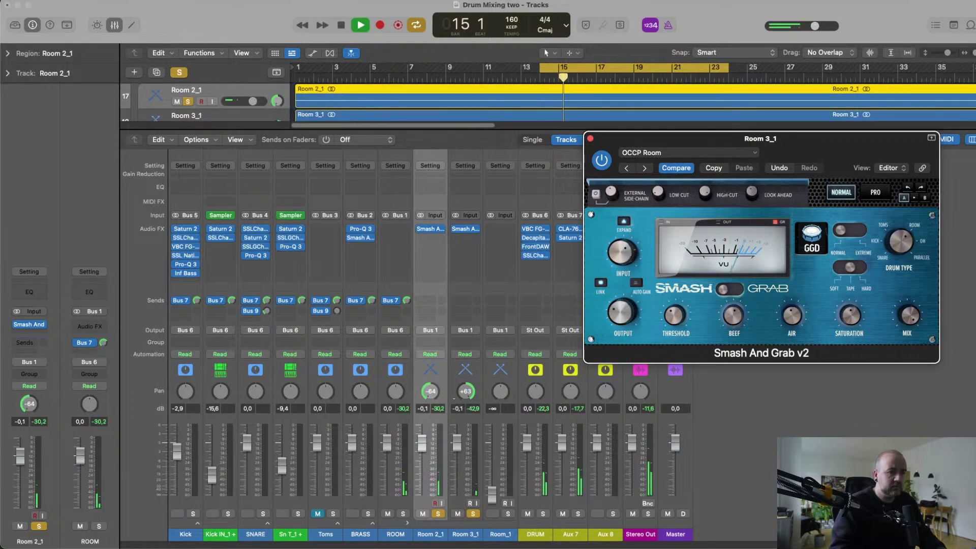
alt+click(455, 442)
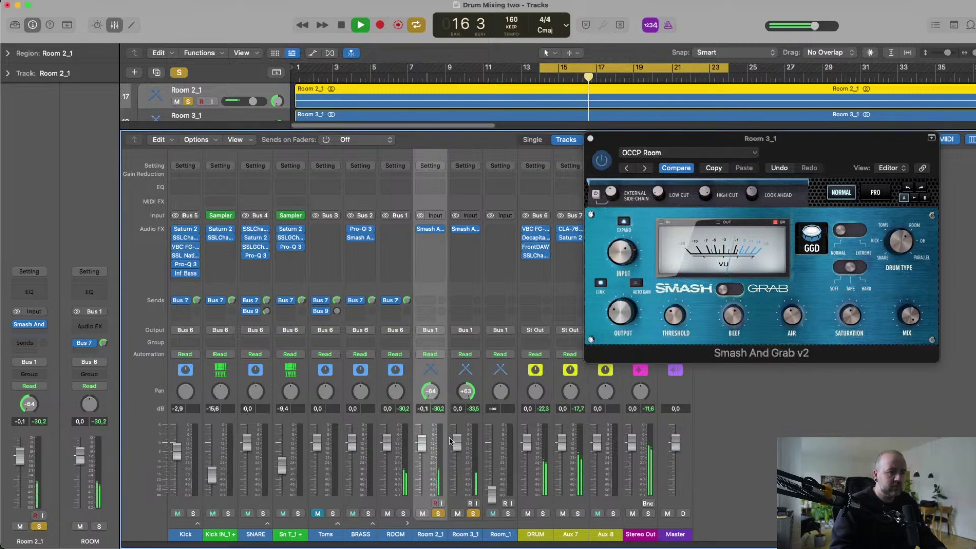
alt+click(423, 446)
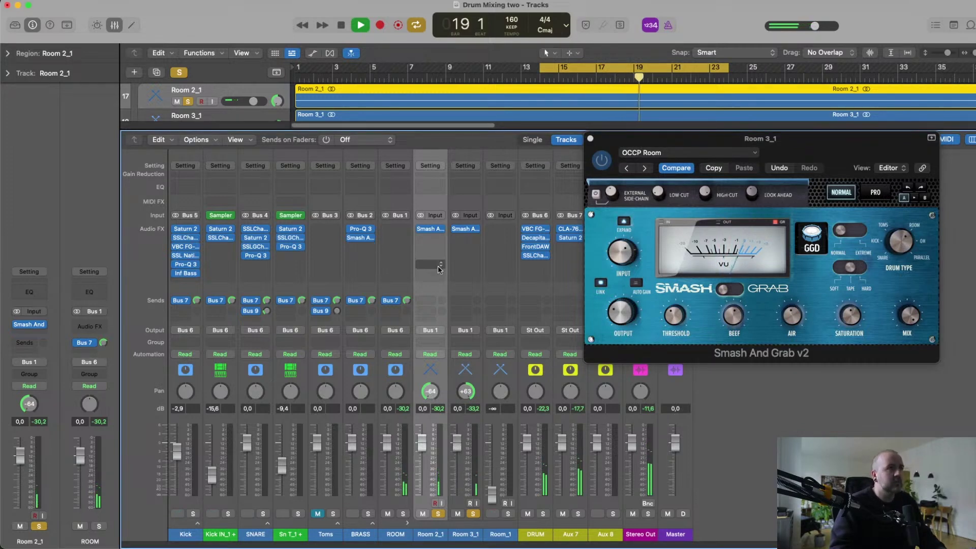
key(space)
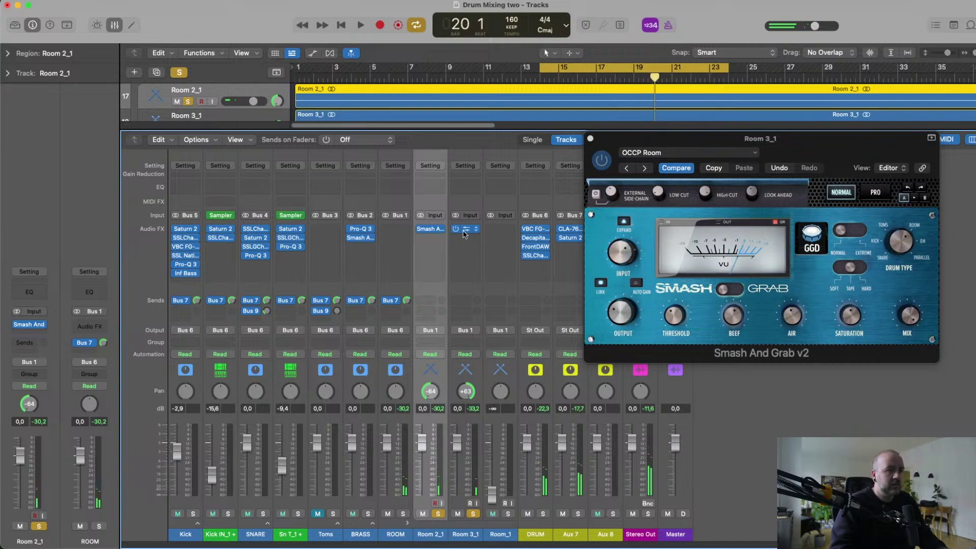
Copy Smash And Grab from Room 3_1 to Room_1 and close the new plug-in window.
alt+drag(464, 229, 500, 228)
click(500, 229)
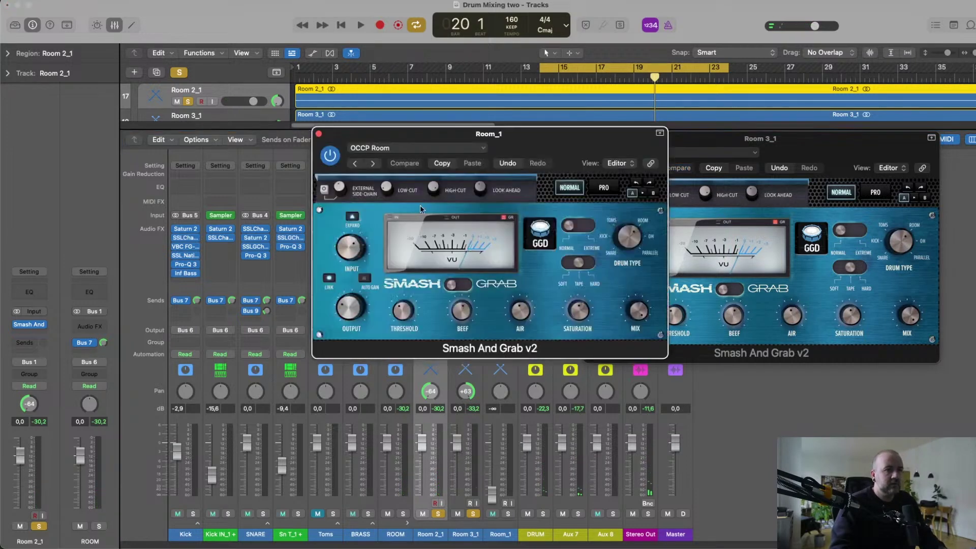
click(319, 135)
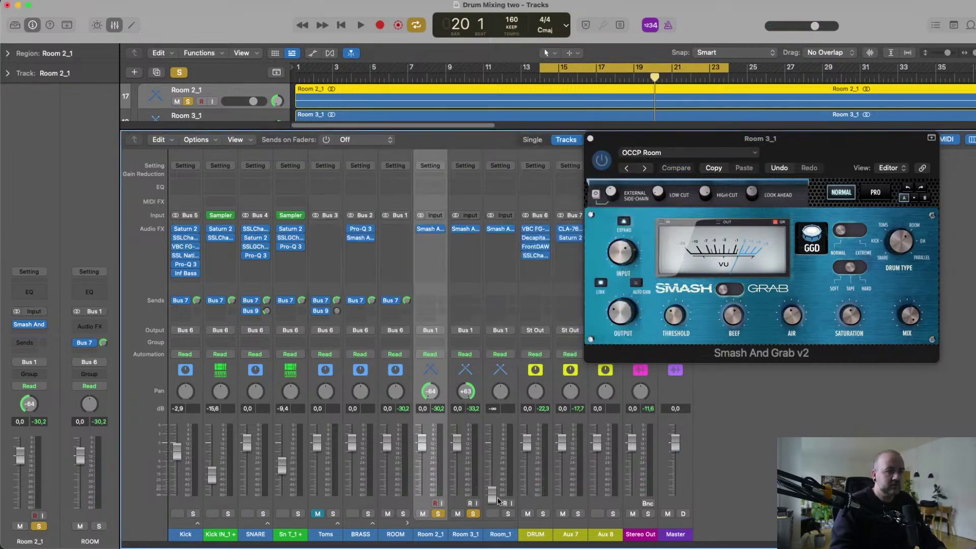
Solo Room_1 on its own and set its volume to 2.4 dB during playback.
click(498, 500)
drag(492, 494, 492, 436)
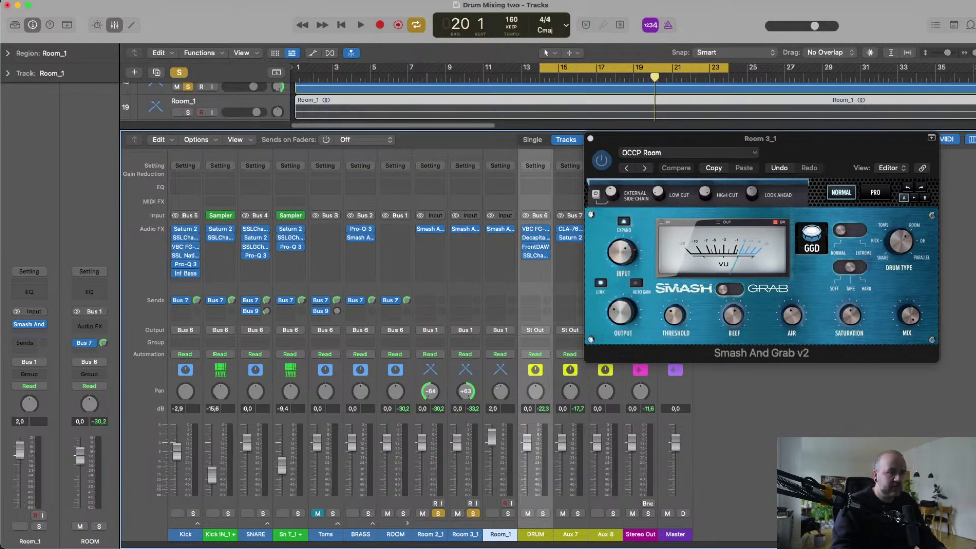
key(space)
click(507, 513)
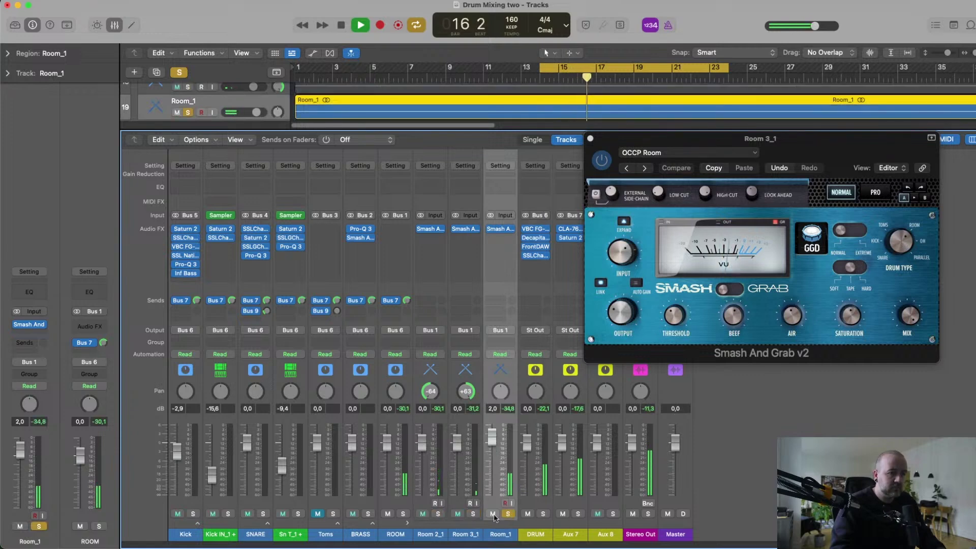
drag(491, 432, 491, 434)
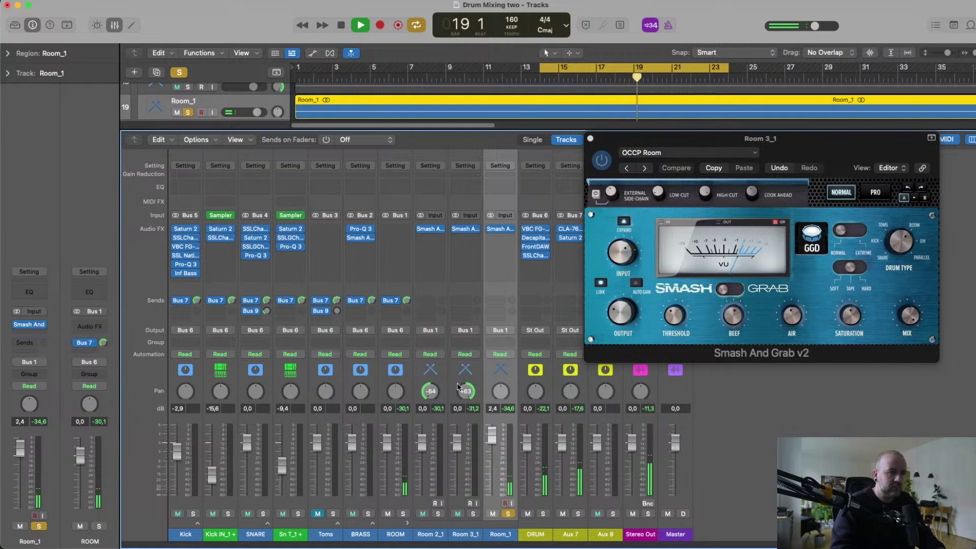
Solo Room 3_1 and Room 2_1 together with Room_1, listen to all three room mics, and stop playback.
click(473, 513)
click(438, 514)
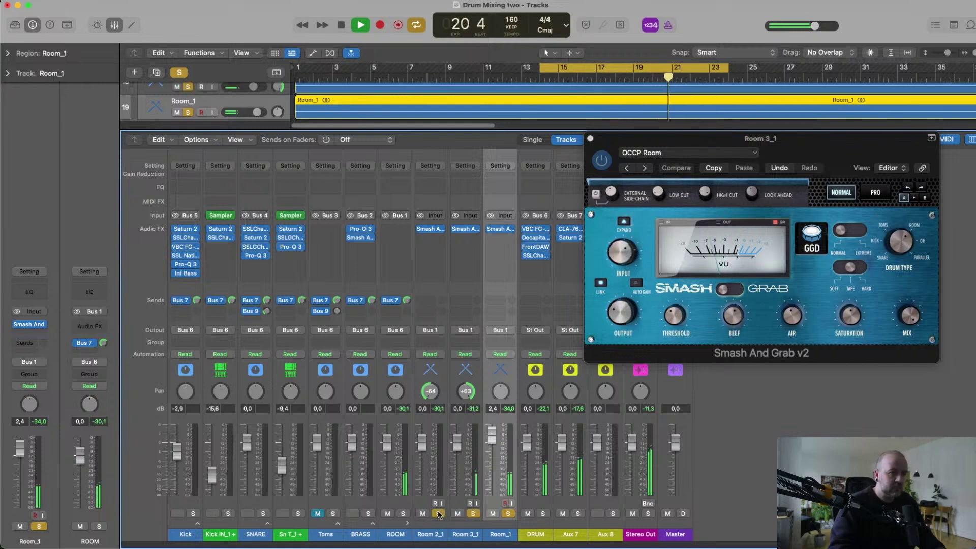
key(space)
Insert a stereo Pro-Q 3 on the ROOM stack and load the OCCP Room preset.
click(395, 233)
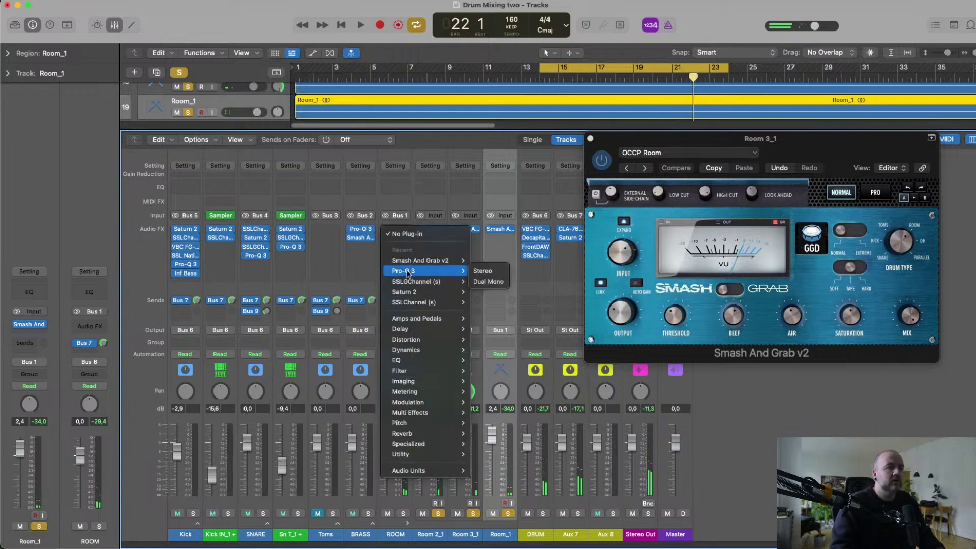
click(488, 271)
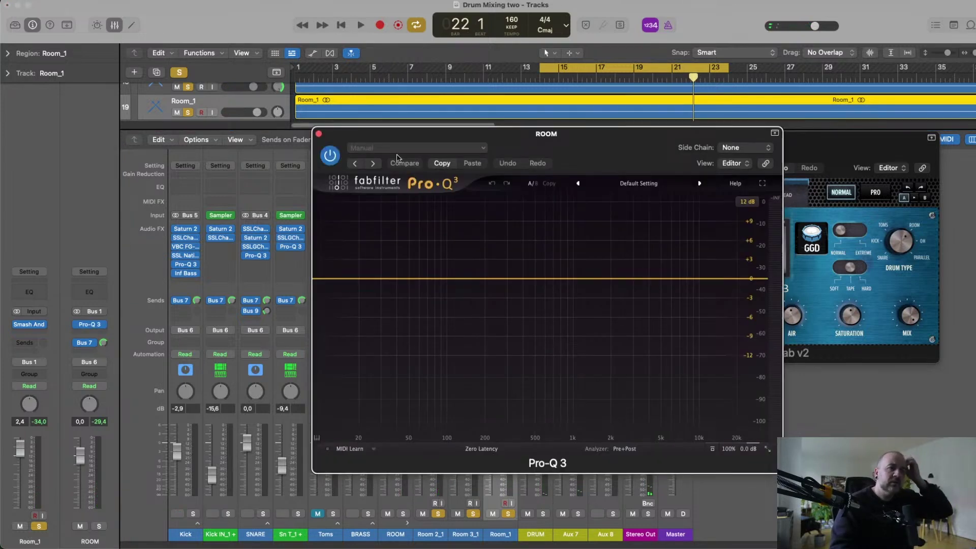
click(407, 148)
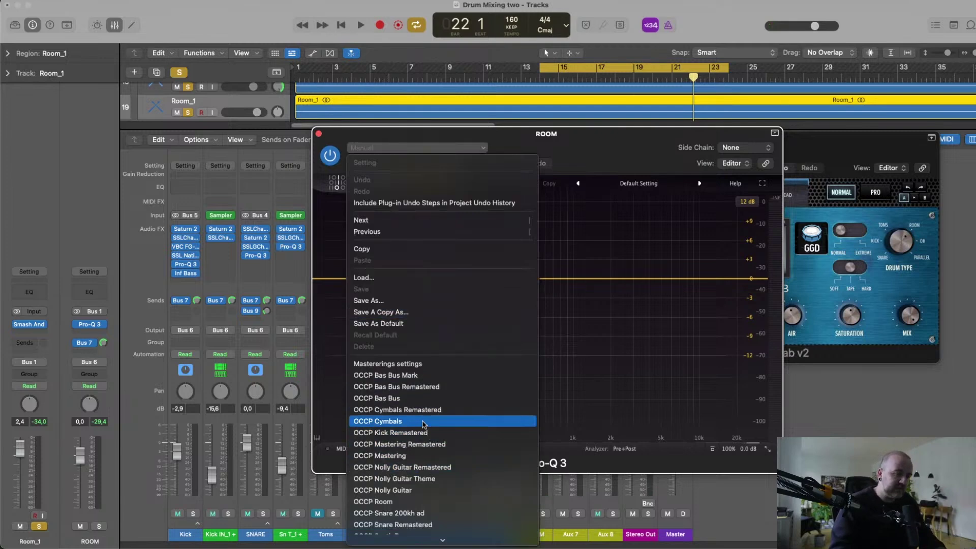
click(437, 501)
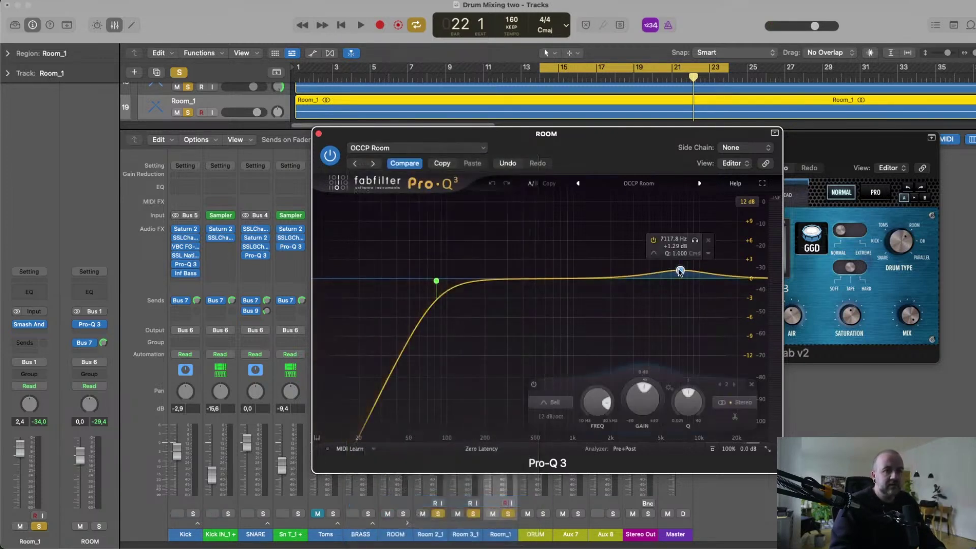
Compare the room mics with and without Pro-Q 3 by bypassing and re-enabling it during playback.
key(space)
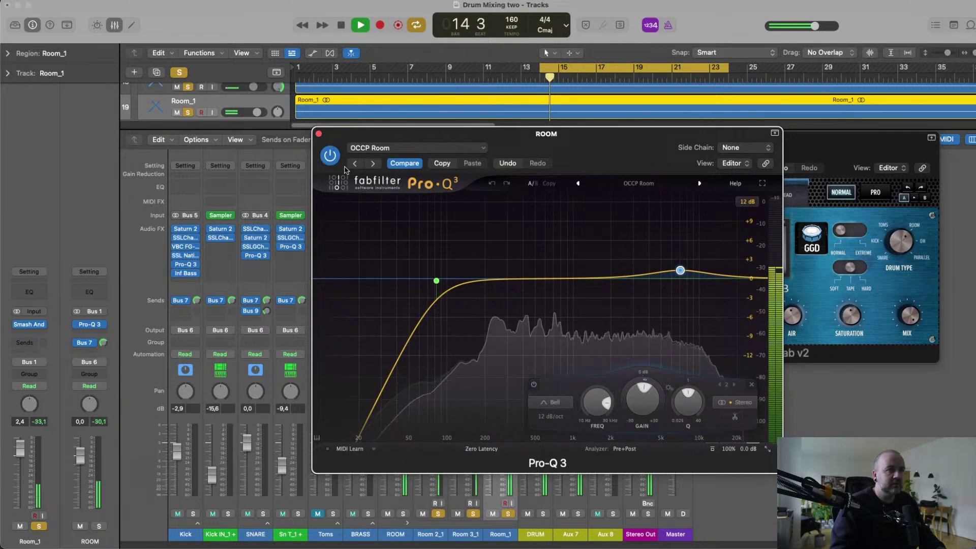
click(330, 155)
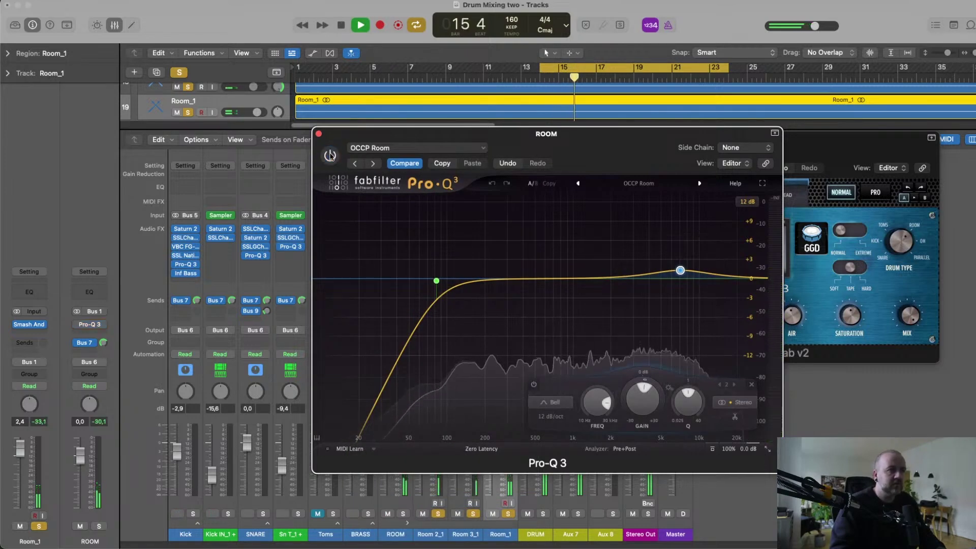
click(329, 156)
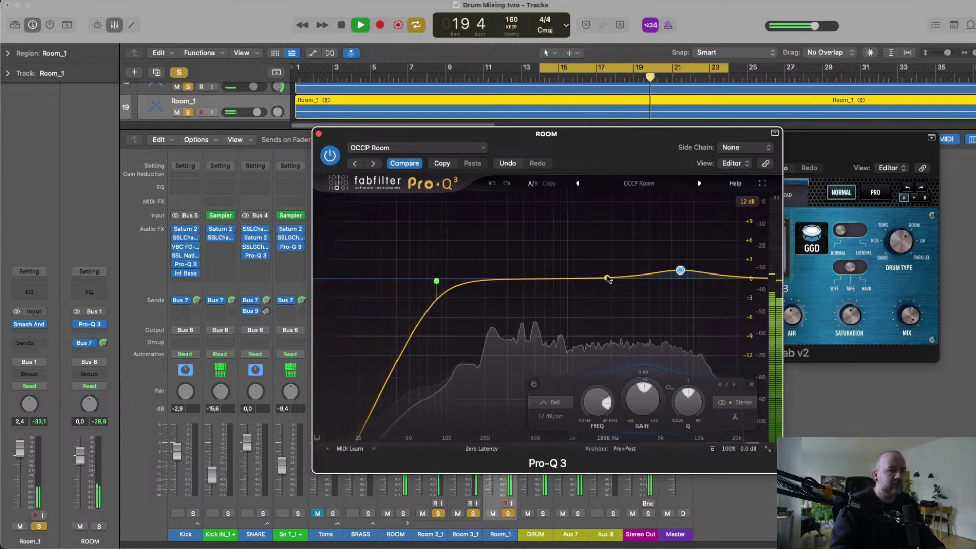
Add a bell boost of about +0.93 dB at about 3200 Hz with Q 2.728 to the ROOM Pro-Q 3 and close the plug-in windows.
drag(606, 279, 611, 266)
drag(653, 394, 653, 379)
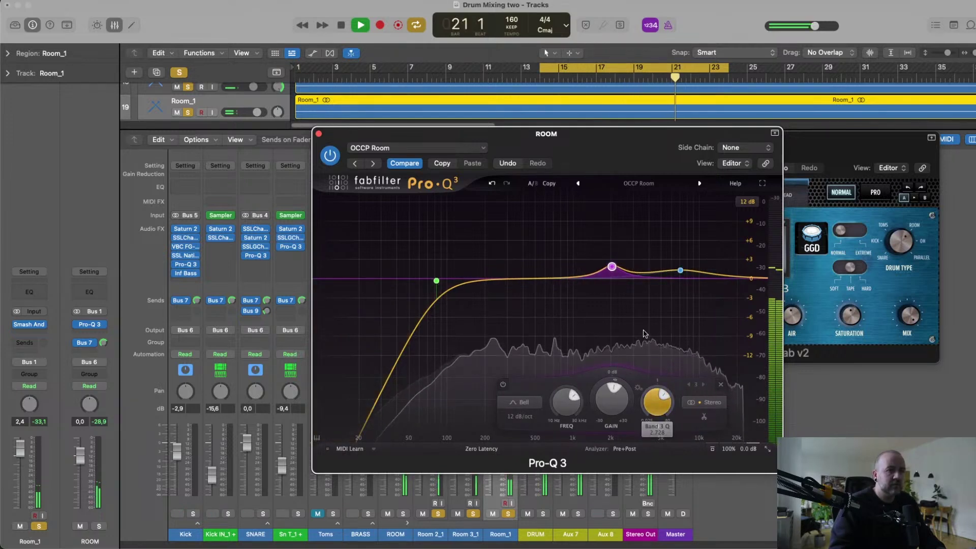
drag(611, 266, 636, 273)
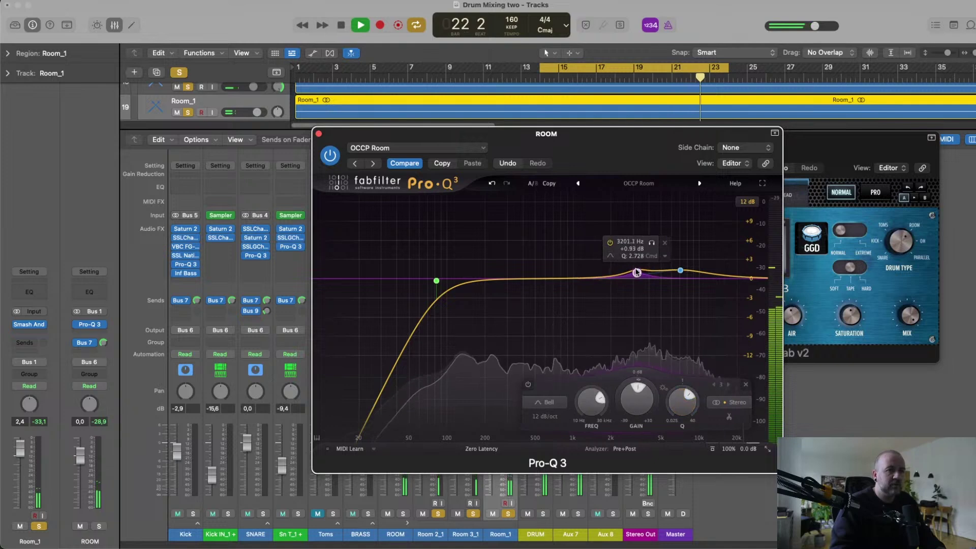
click(319, 134)
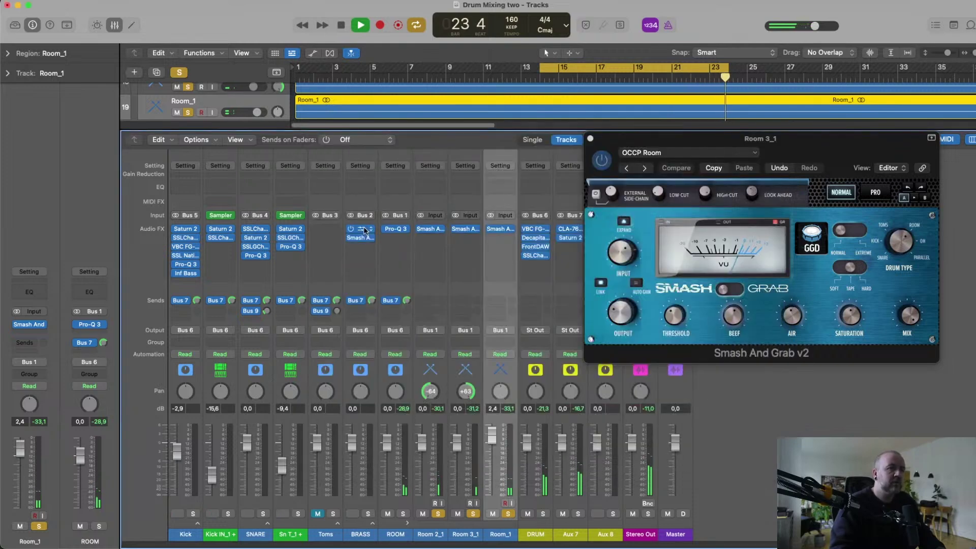
click(590, 139)
key(space)
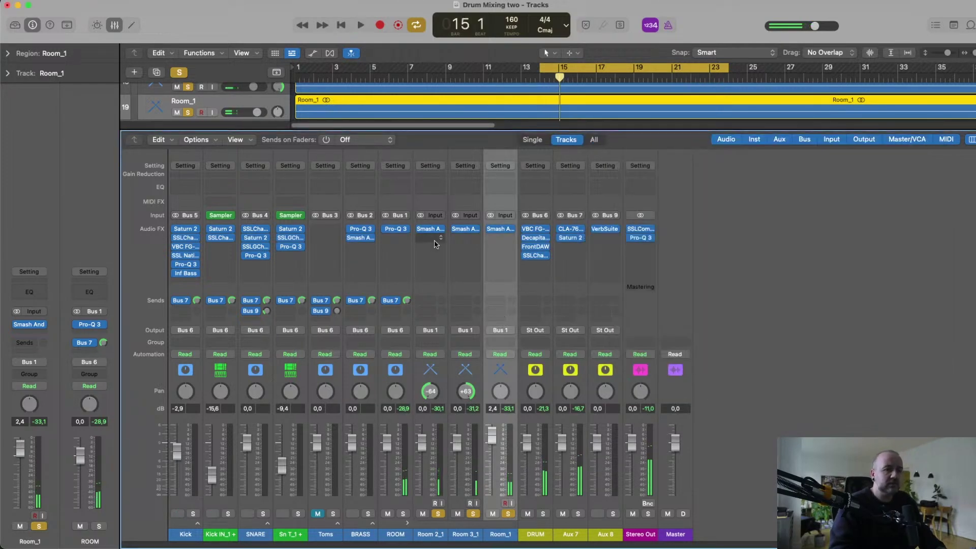
Insert a stereo Slate Digital VBC FG-Red compressor after Pro-Q 3 on the ROOM stack.
click(405, 246)
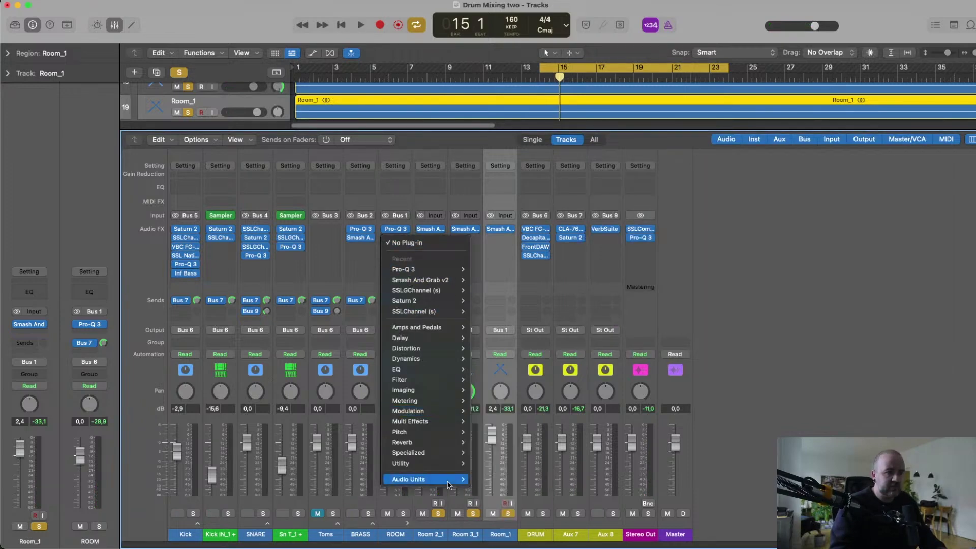
mouse_move(432, 480)
mouse_move(501, 465)
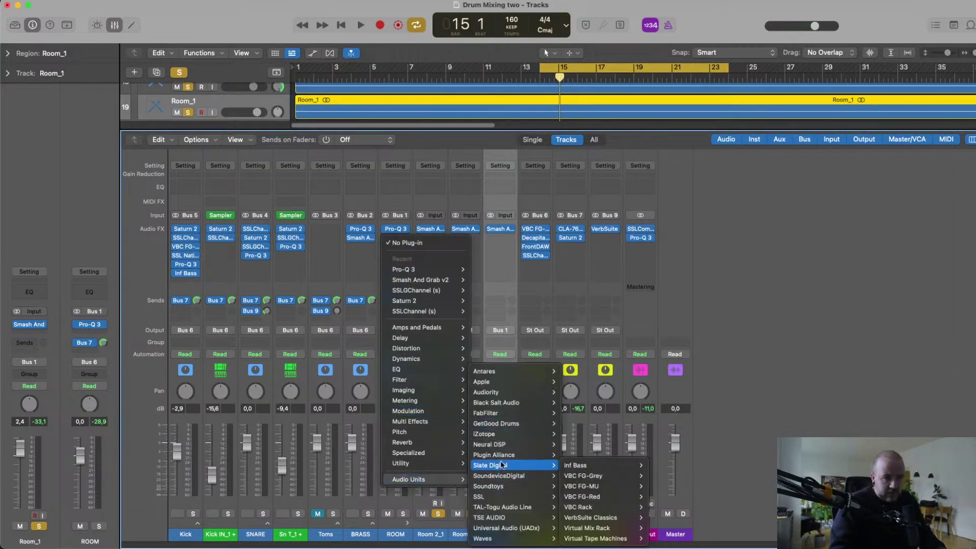
mouse_move(604, 497)
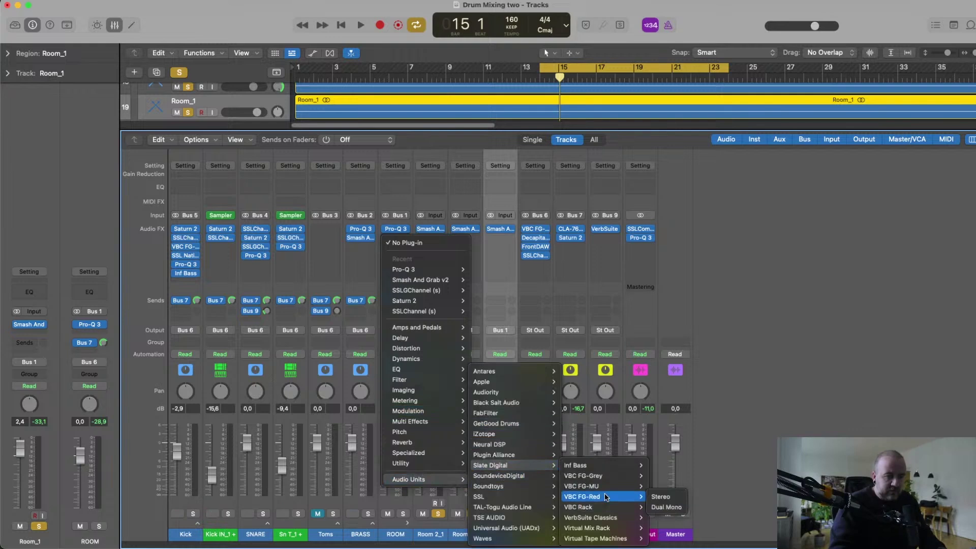
click(666, 497)
Set the VBC FG-Red threshold on the ROOM stack to -35.3 dB during playback.
key(space)
drag(377, 227, 380, 230)
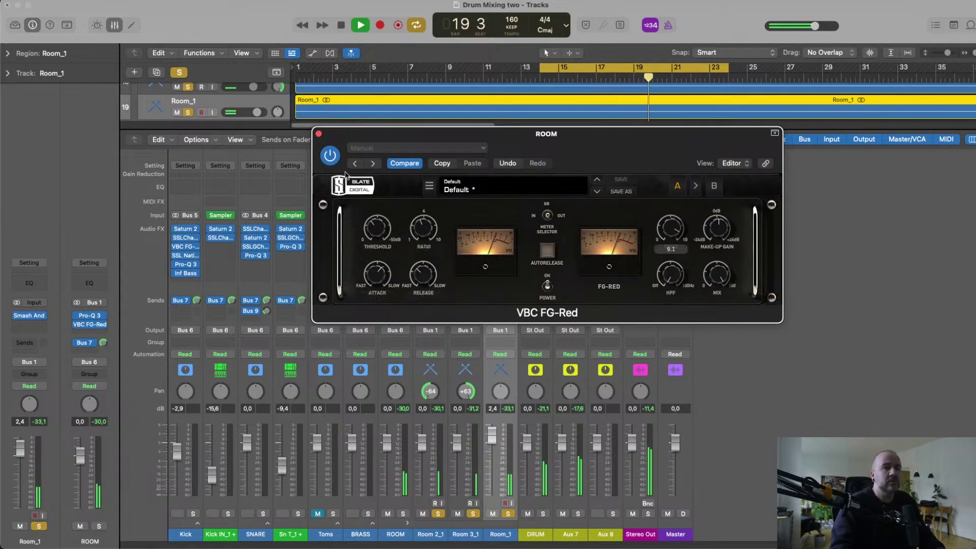
mouse_move(376, 212)
drag(377, 204, 378, 195)
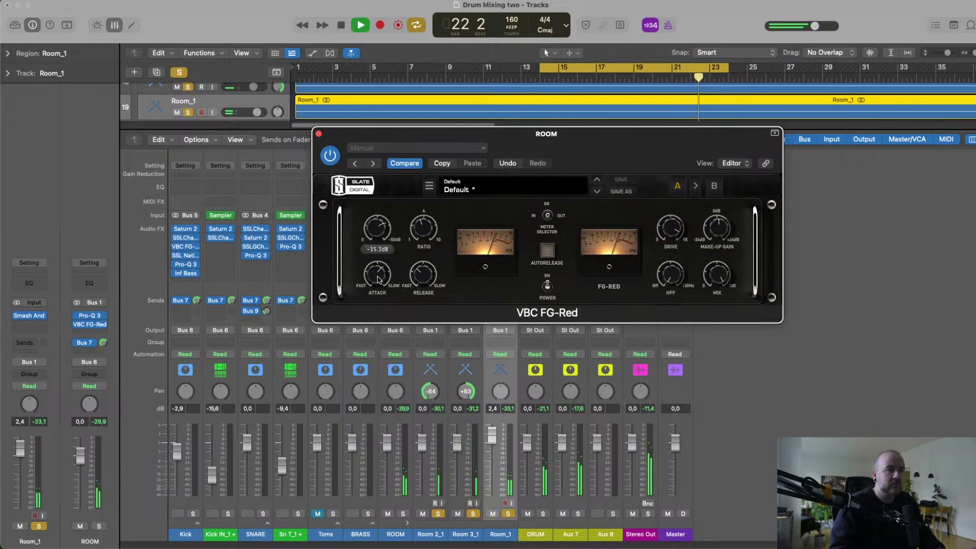
Solo the ROOM stack instead of its individual mics and set the VBC FG-Red make-up gain to about 5.2 dB.
click(403, 513)
click(472, 513)
click(508, 513)
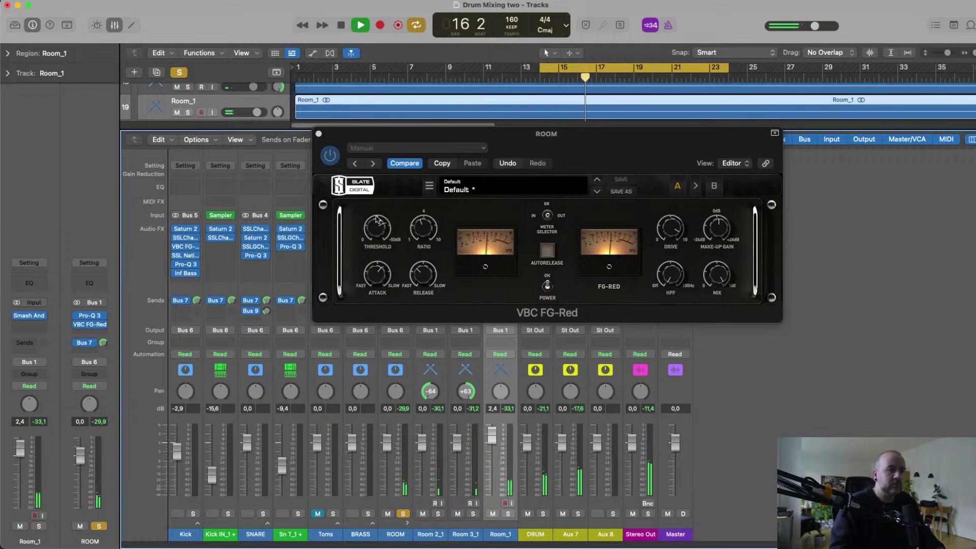
drag(714, 234, 718, 220)
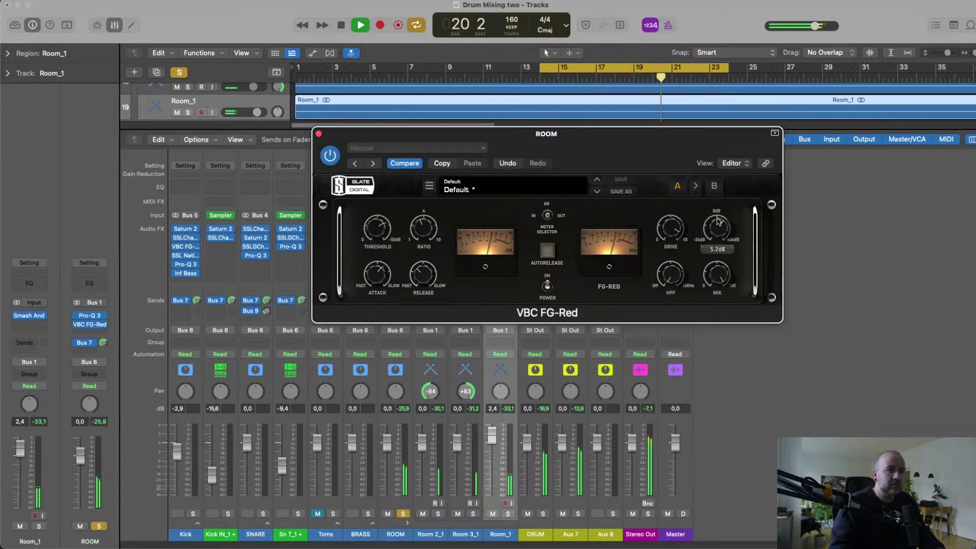
click(318, 134)
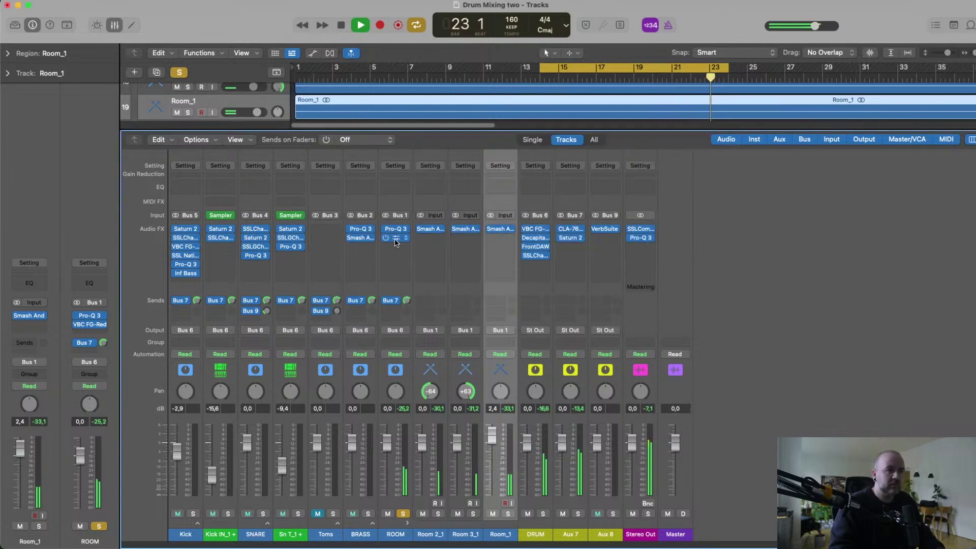
key(space)
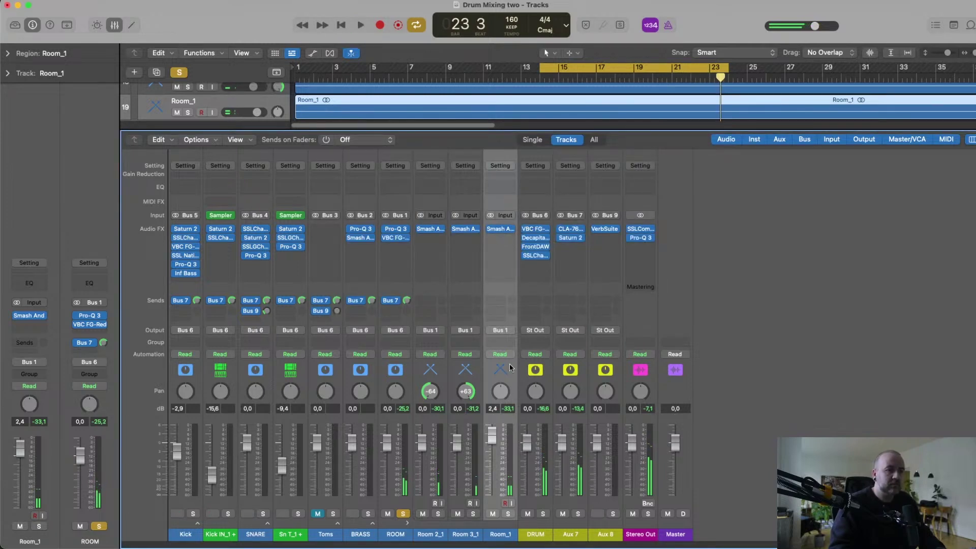
Unsolo the ROOM stack, pull its volume fully down, and raise it to -0.2 dB while the full drum mix plays.
click(402, 513)
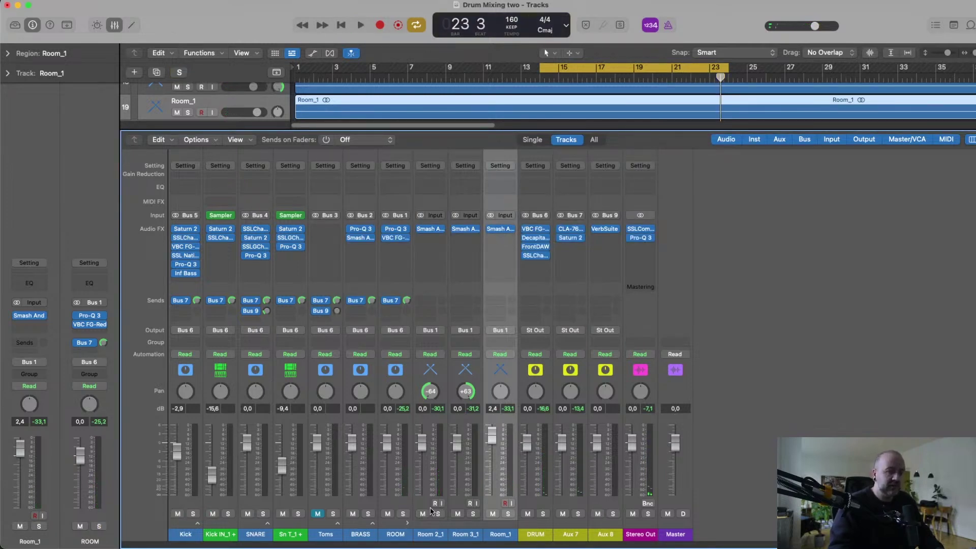
drag(391, 440, 386, 546)
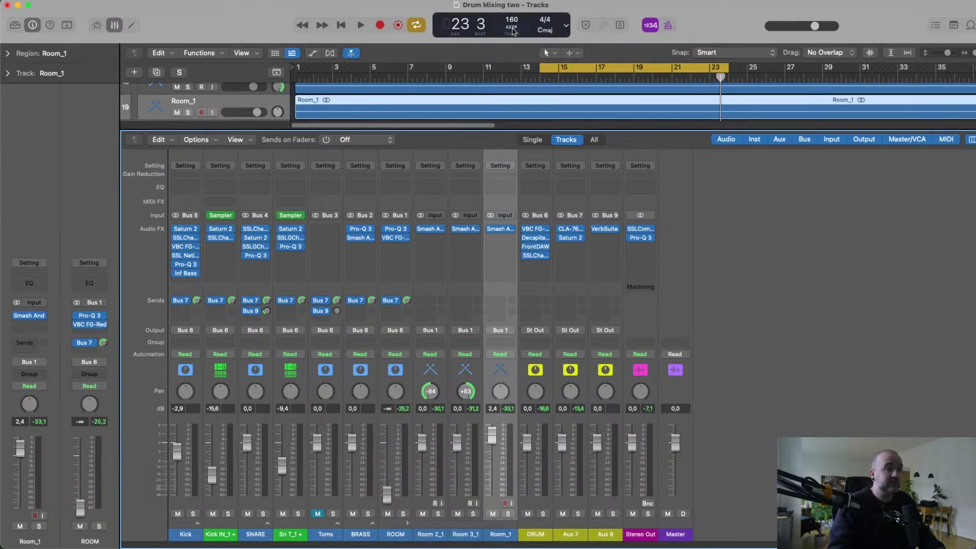
key(space)
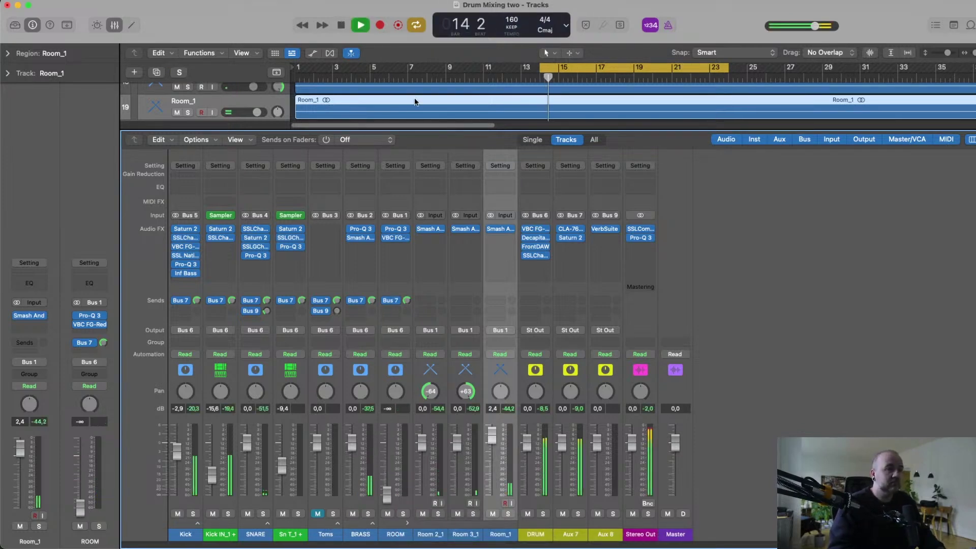
drag(387, 493, 387, 443)
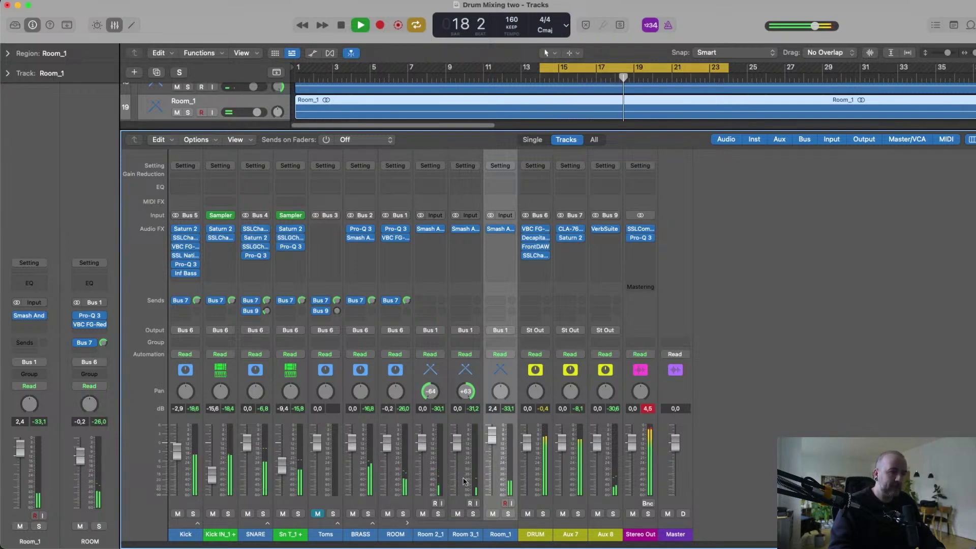
Balance the room volumes during playback: Room 2_1 and Room 3_1 together at 2.4 dB, Room_1 at -0.2 dB, and ROOM at -0.1 dB.
click(424, 489)
shift+click(457, 483)
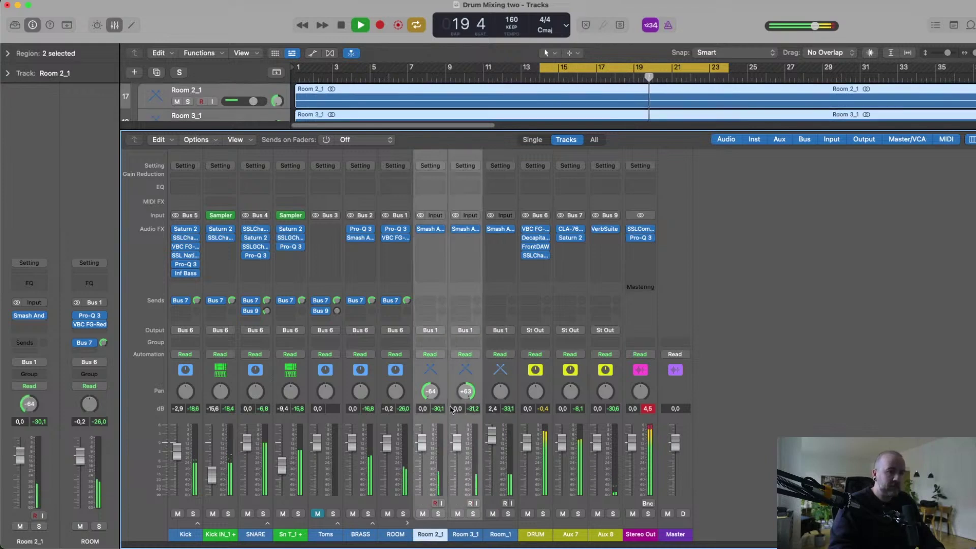
drag(456, 442, 457, 434)
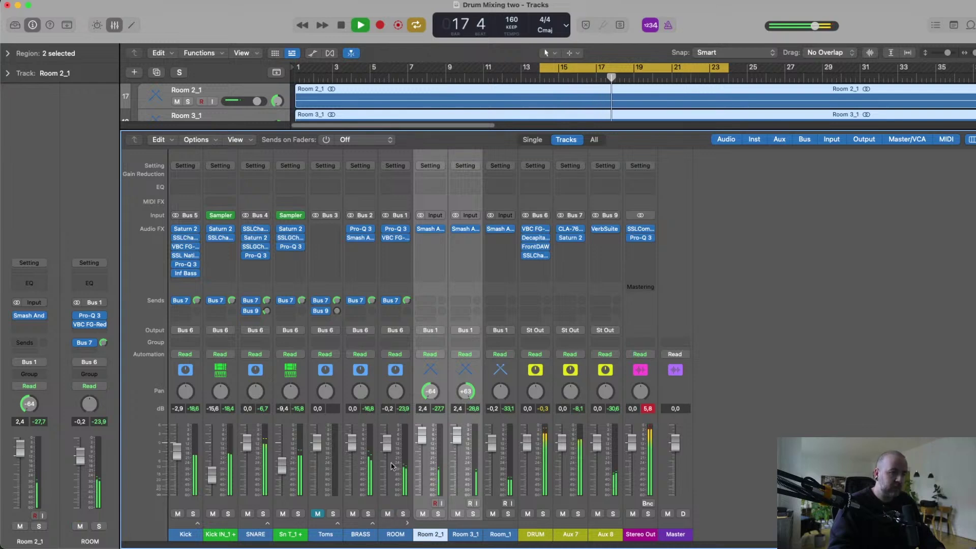
drag(79, 456, 80, 457)
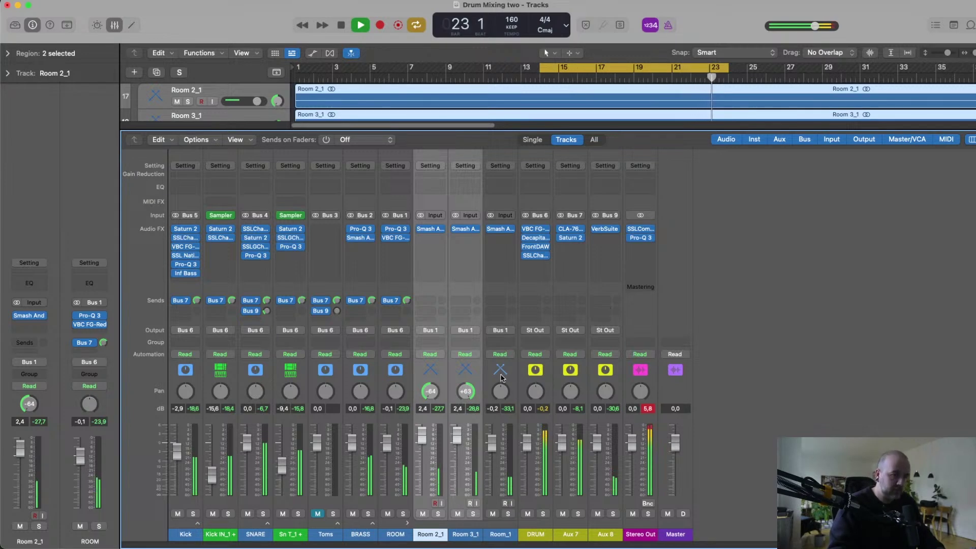
key(space)
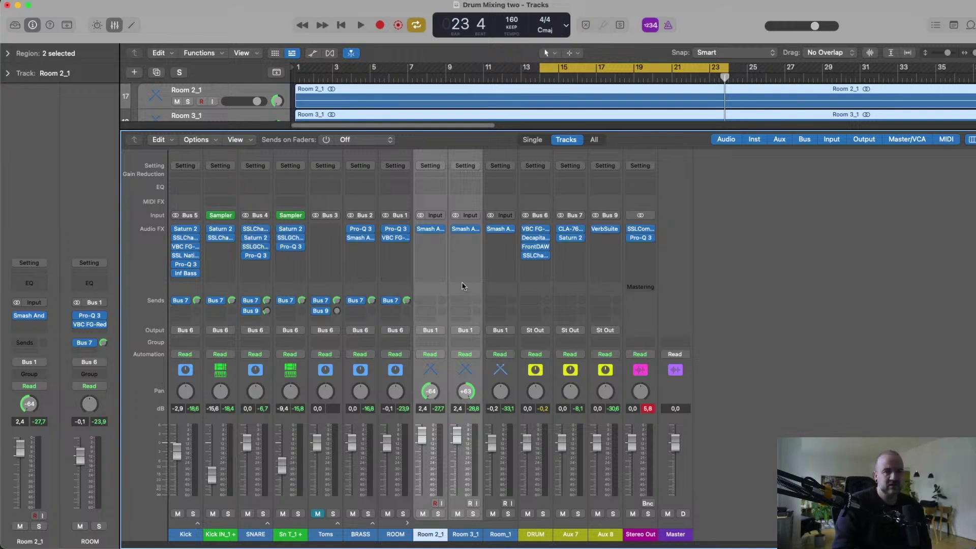
Collapse the ROOM stack, expand the Toms stack, and hide the mixer.
key(super+BackSpace)
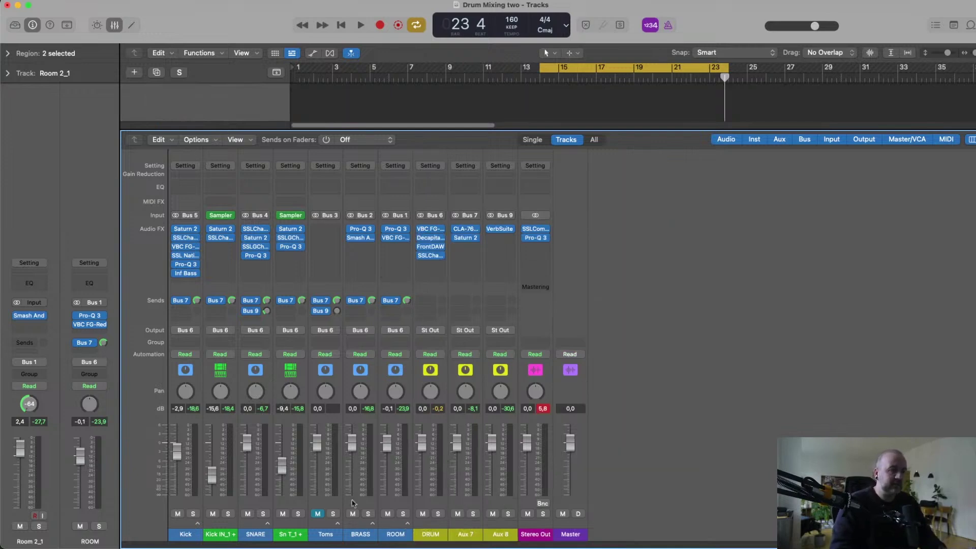
click(329, 530)
click(337, 524)
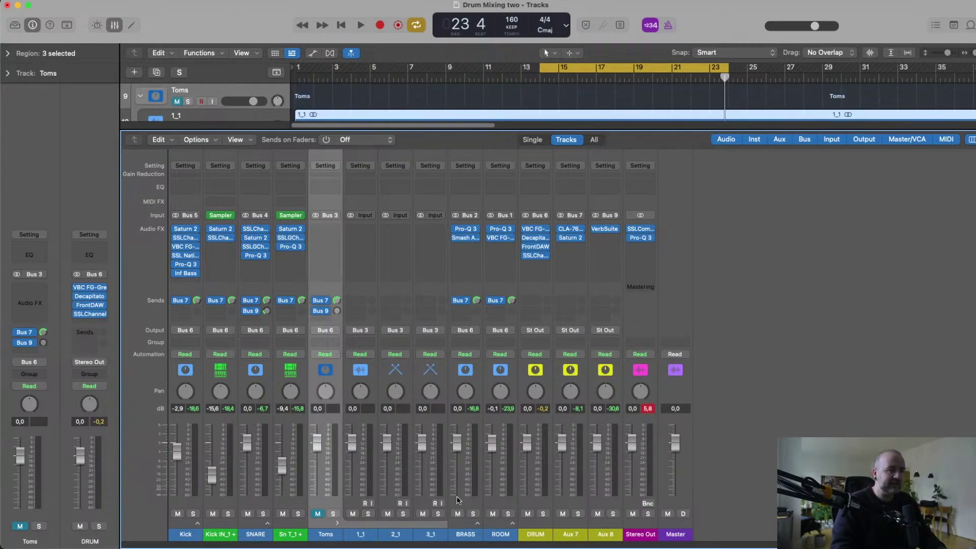
click(120, 28)
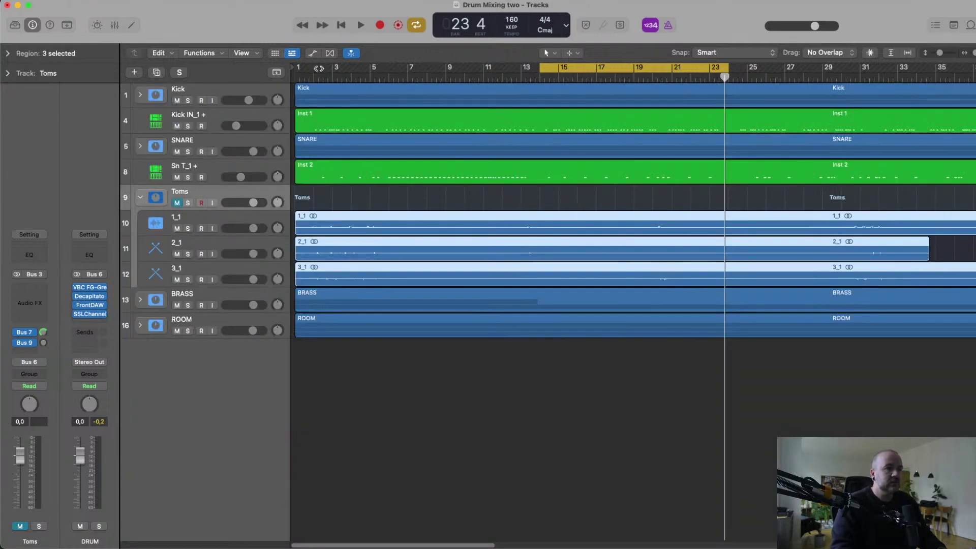
Set the cycle range from bar 2 to bar 6 and listen to the Toms stack soloed.
drag(317, 67, 389, 67)
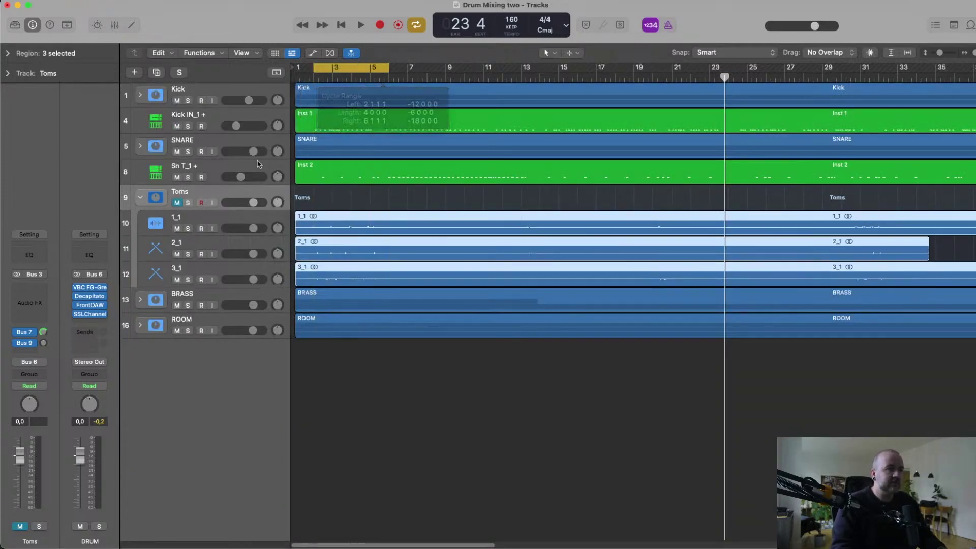
click(188, 203)
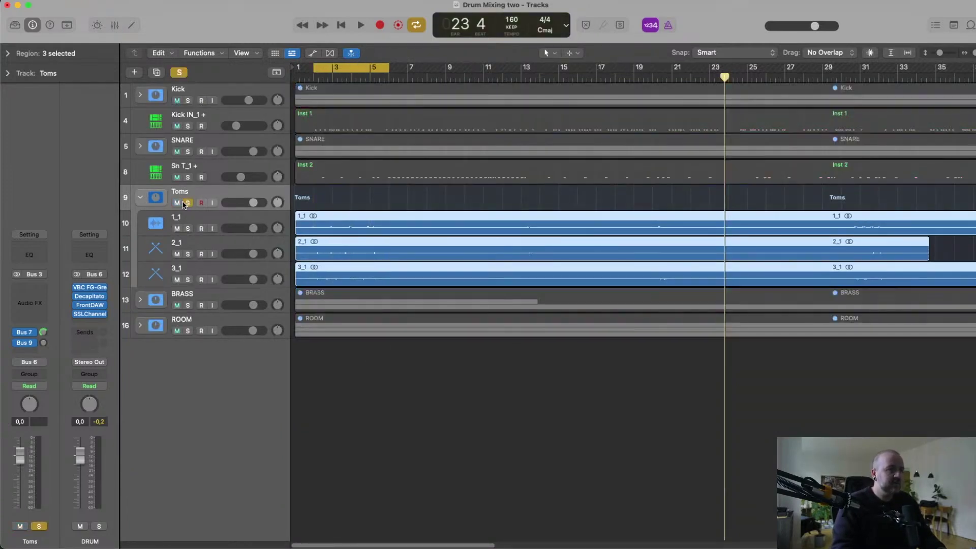
key(space)
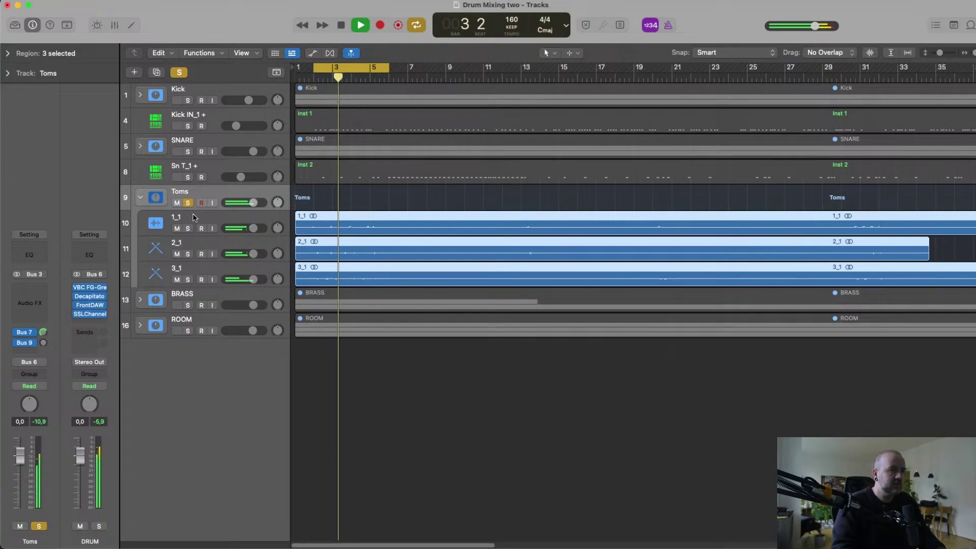
key(space)
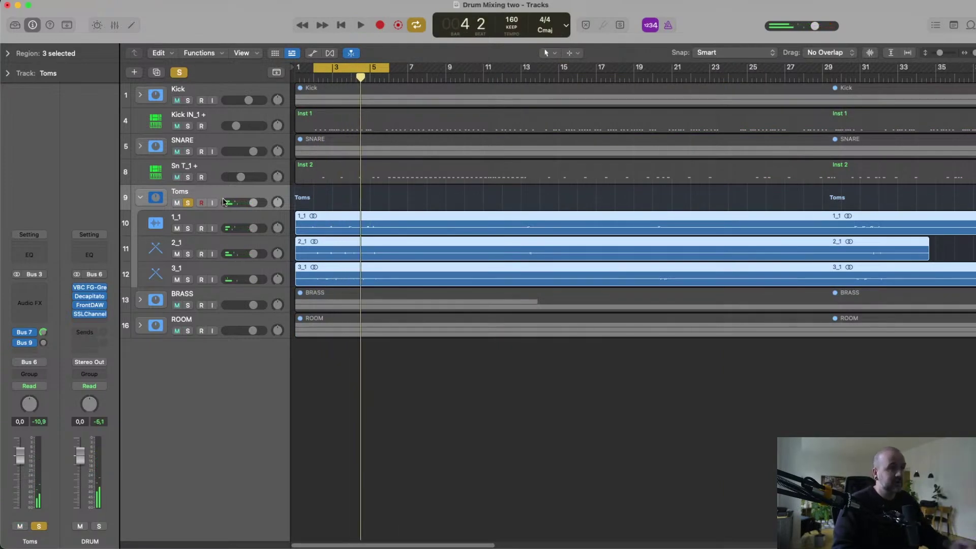
Insert Smash And Grab v2 on tom track 1_1, load the OCCP TOM 1 preset, and move its window clear of the track headers.
click(318, 220)
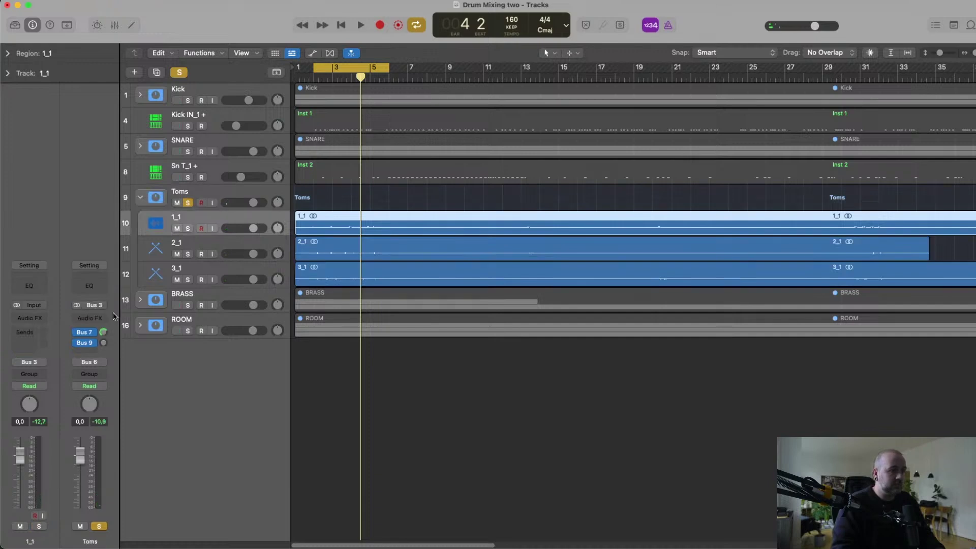
click(29, 318)
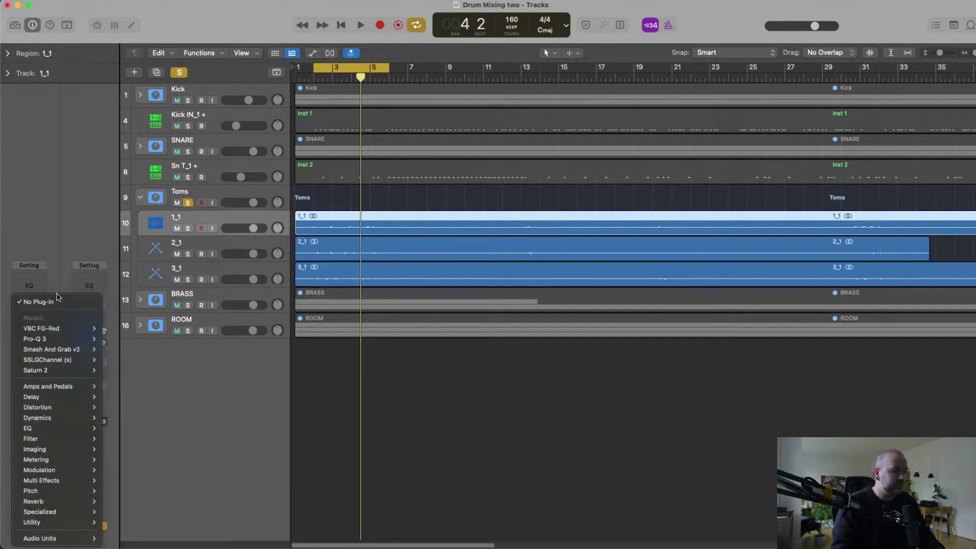
click(114, 349)
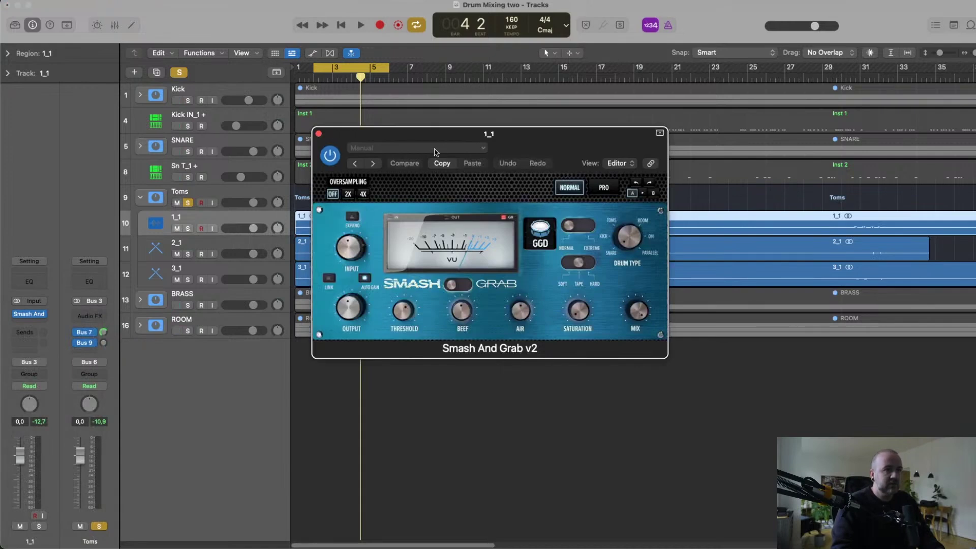
click(434, 152)
click(435, 435)
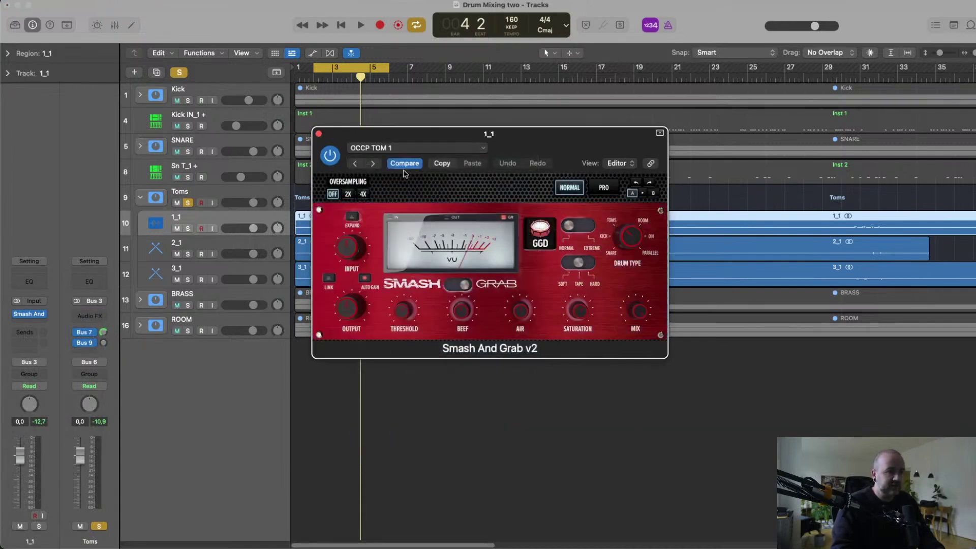
drag(430, 136, 604, 147)
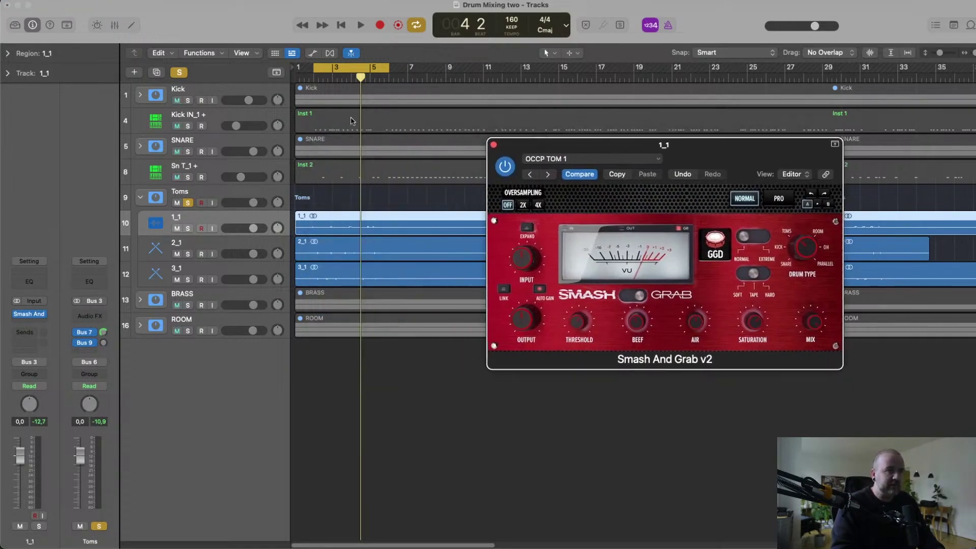
Solo tom track 1_1 in place of the Toms stack and start playback of the cycle range.
click(188, 228)
click(187, 203)
click(177, 203)
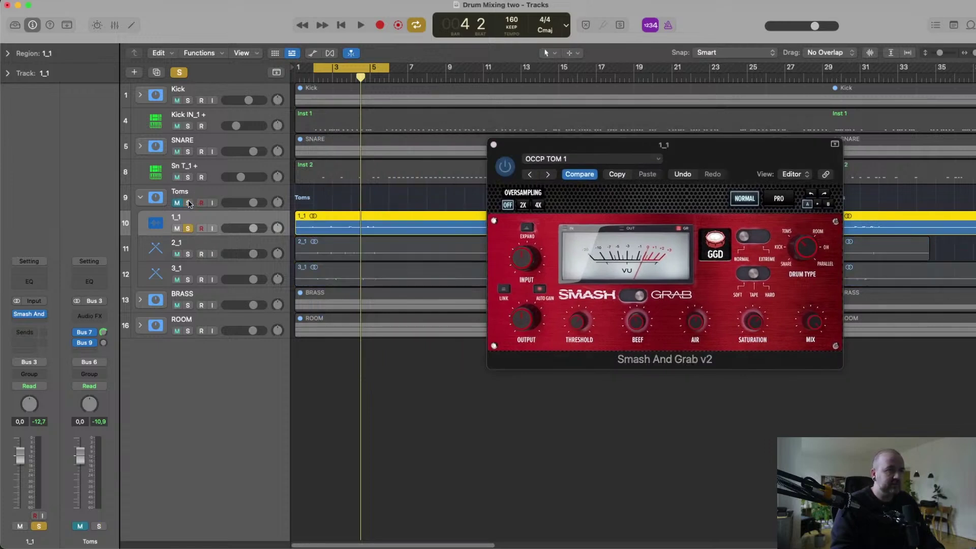
key(space)
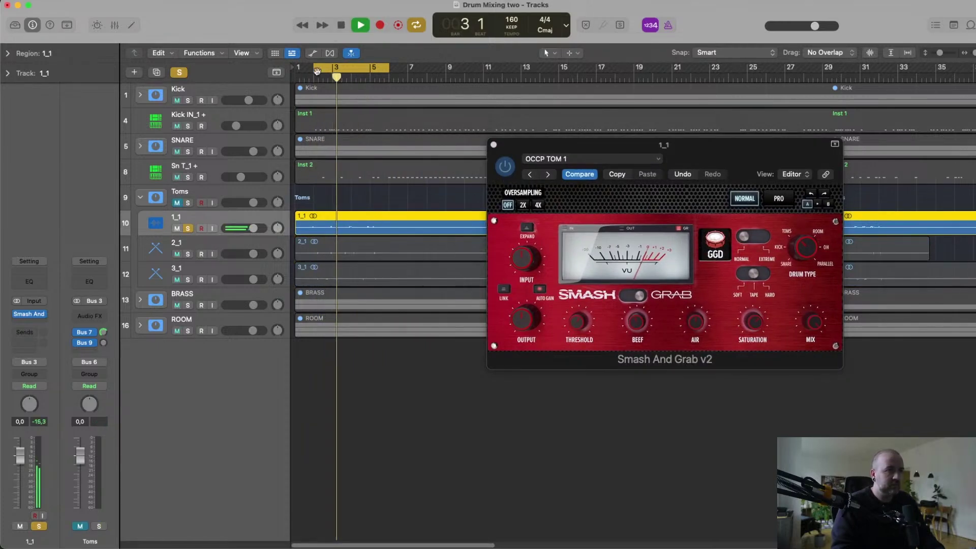
Listen to soloed tom track 1_1 through Smash And Grab v2 from the start of the cycle range, stop playback, and close the plug-in window.
key(space)
key(space)
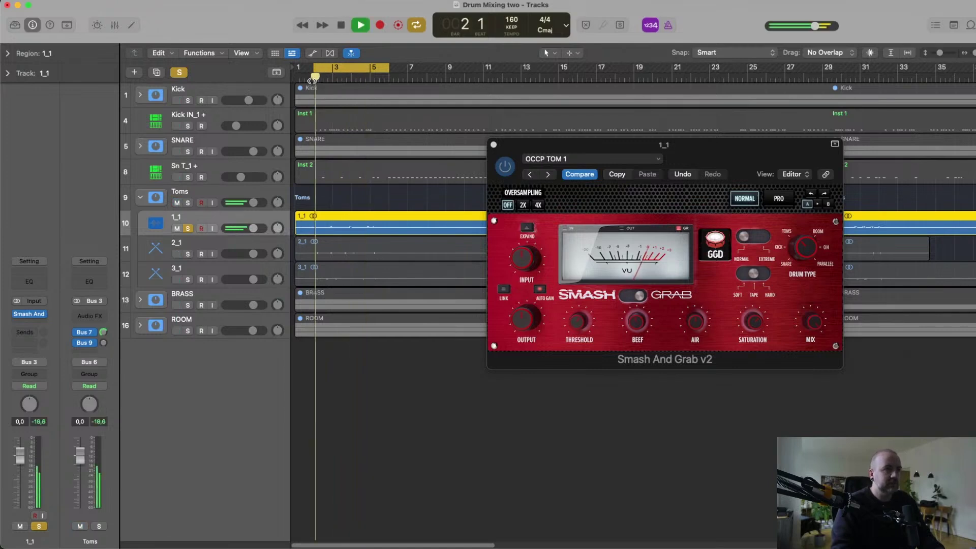
click(578, 321)
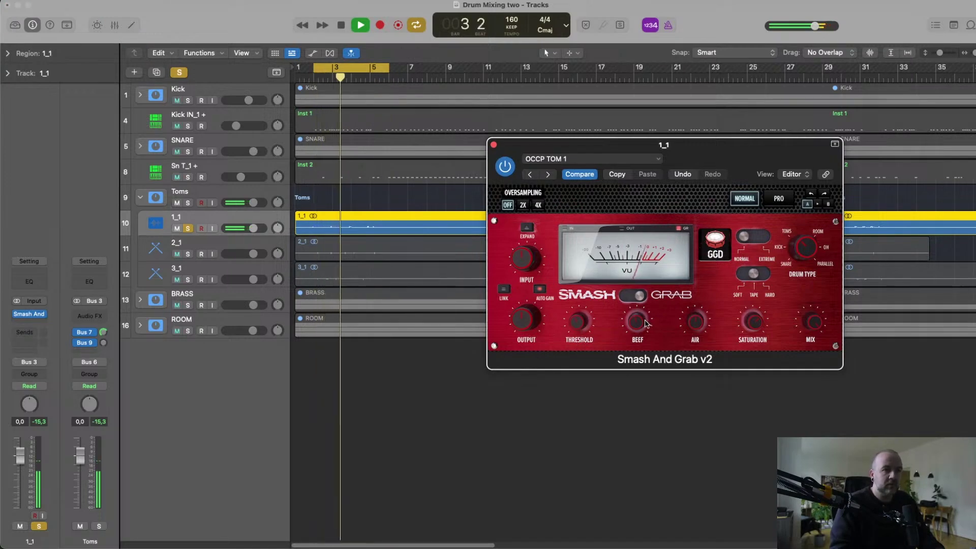
key(space)
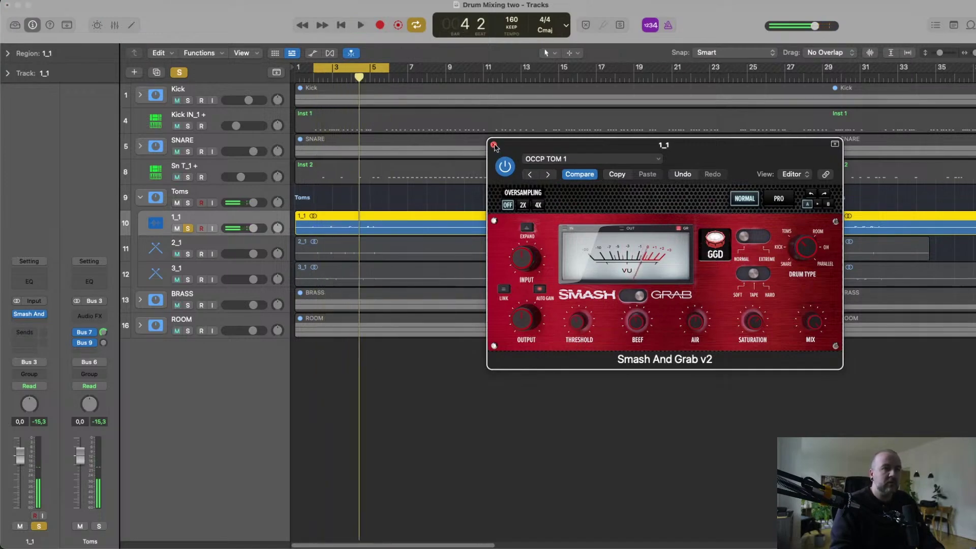
click(493, 145)
Show the mixer and copy the Smash And Grab v2 insert from tom track 1_1 to tracks 2_1 and 3_1.
click(114, 27)
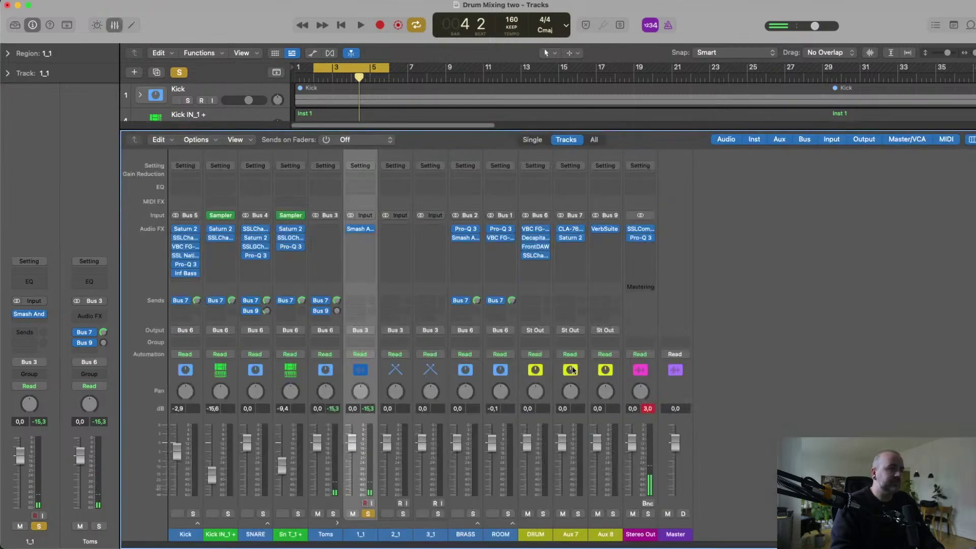
drag(358, 227, 437, 234)
click(318, 134)
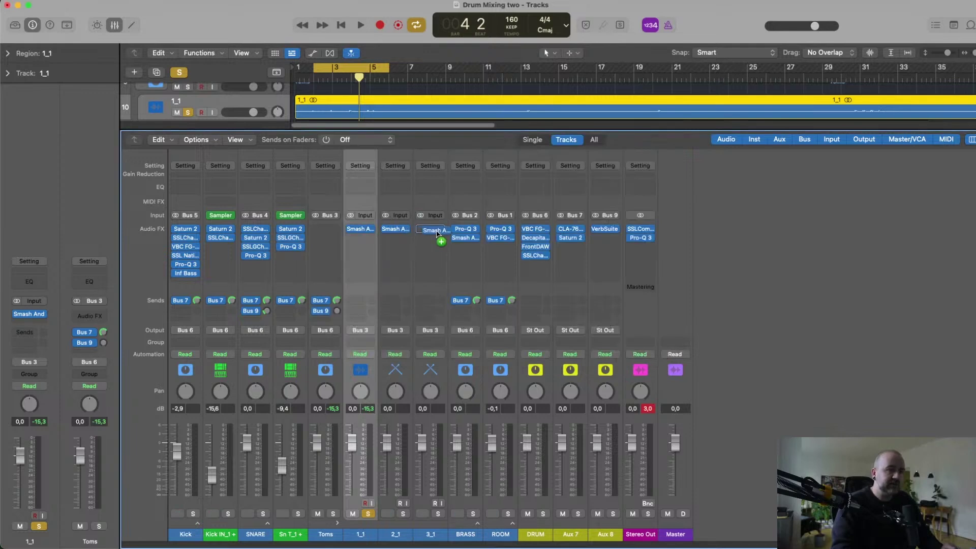
click(436, 235)
click(318, 134)
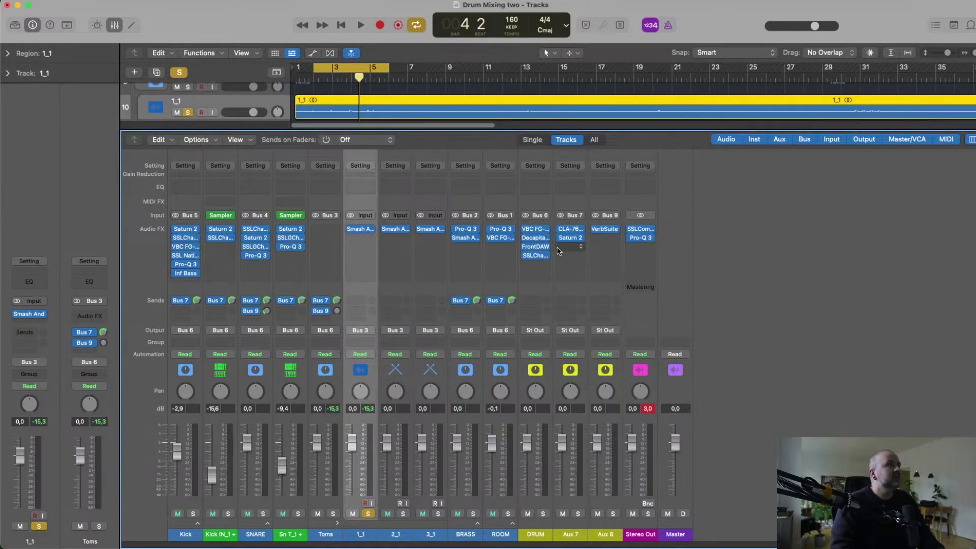
Insert Pro-Q 3 on the Toms stack and close its window.
click(332, 231)
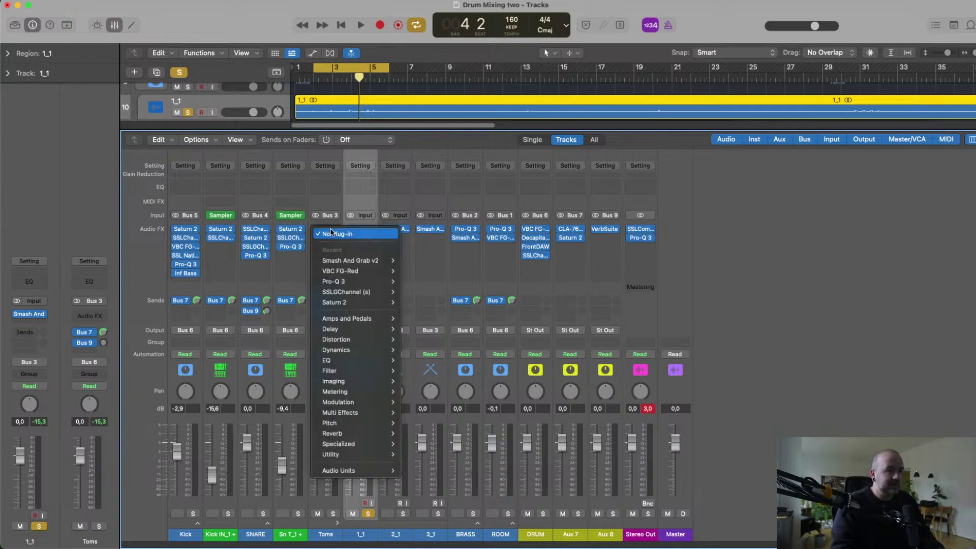
click(355, 281)
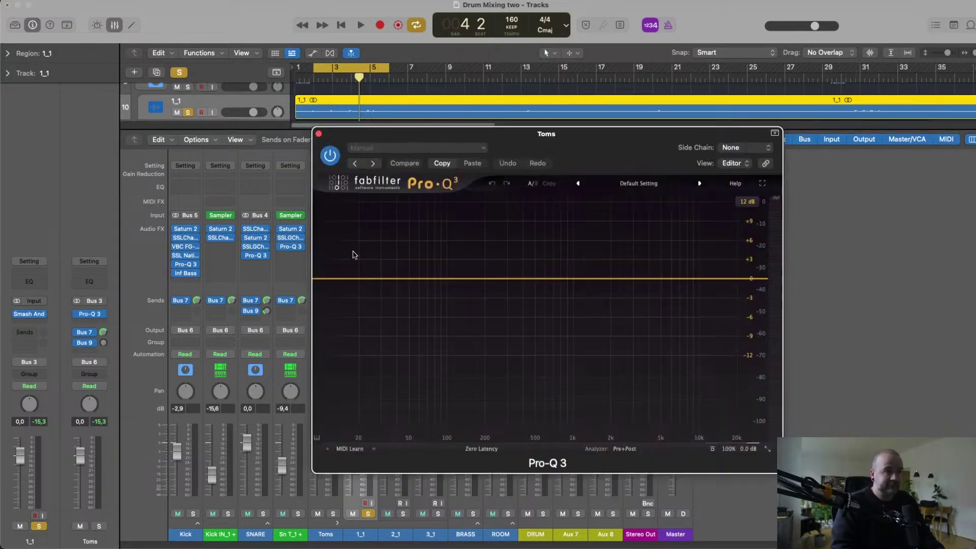
click(319, 134)
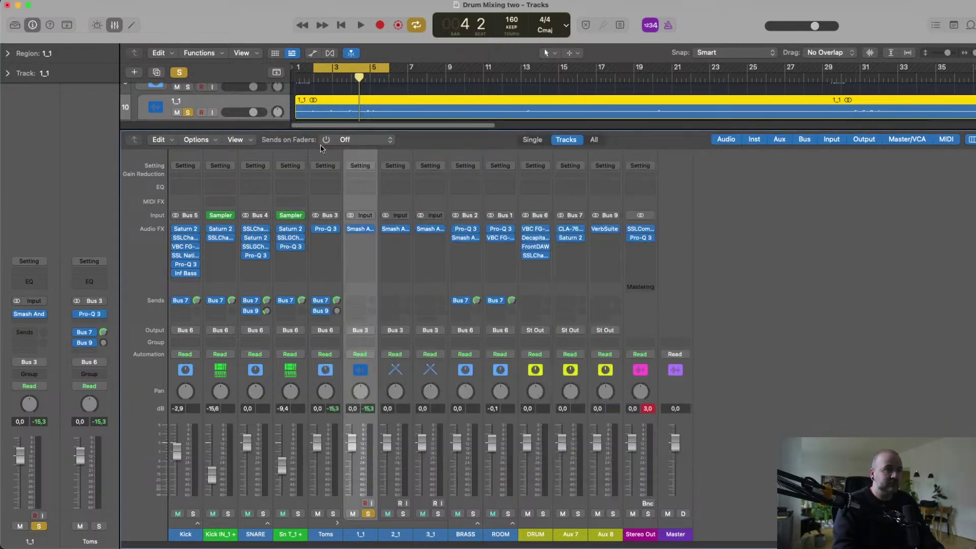
Replace Pro-Q 3 on the Toms stack with the Waves SSLChannel (s) plug-in.
click(335, 231)
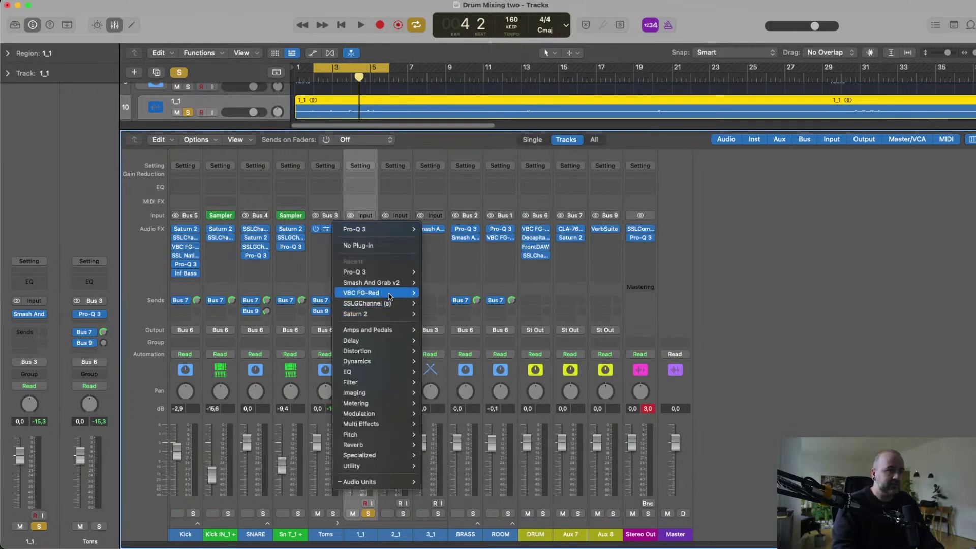
mouse_move(417, 304)
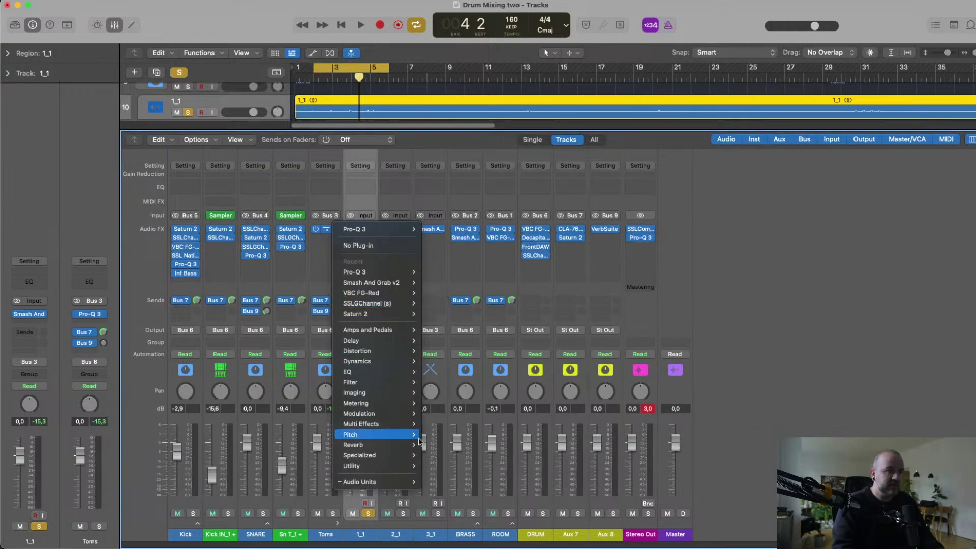
mouse_move(407, 482)
mouse_move(511, 537)
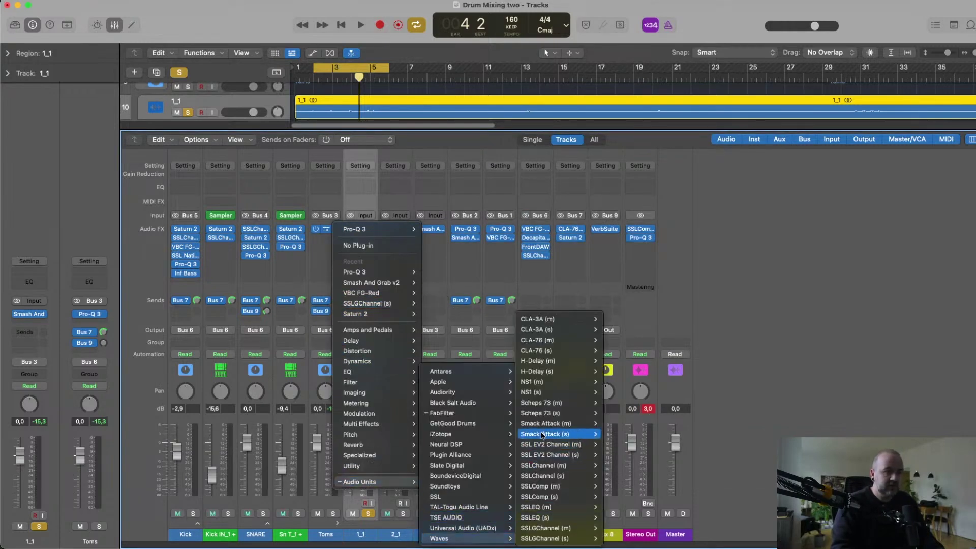
click(614, 475)
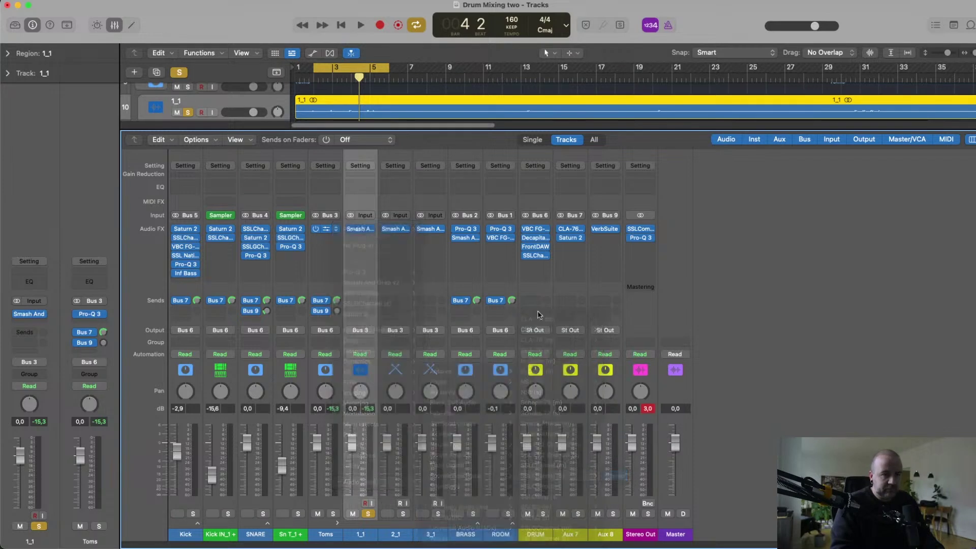
Start playback of the cycle range and solo the Toms stack in place of tom track 1_1.
key(space)
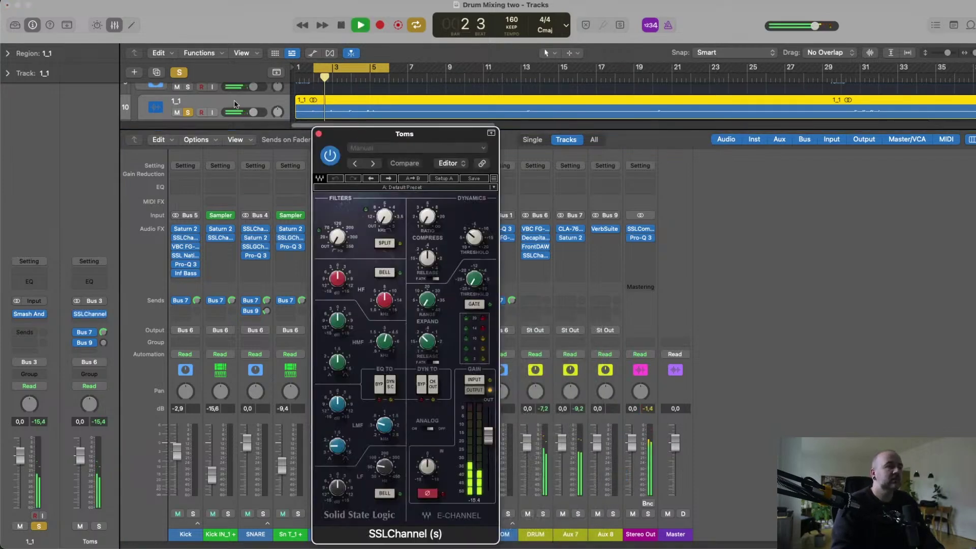
scroll(187, 102, up, 3)
click(187, 94)
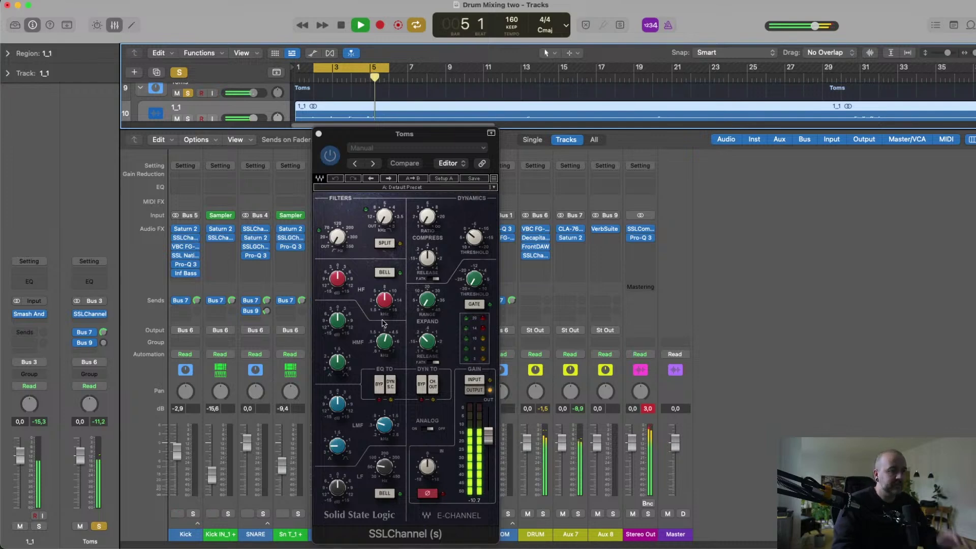
Engage the high-pass filter in the Toms SSLChannel, cut the LMF gain by about 6.4 dB, and adjust that band's frequency and Q.
drag(349, 235, 349, 226)
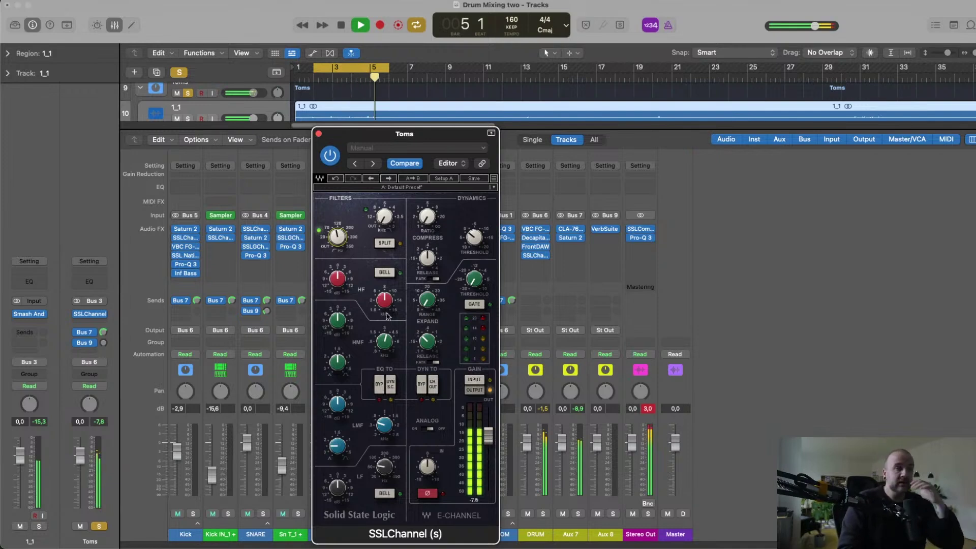
mouse_move(383, 425)
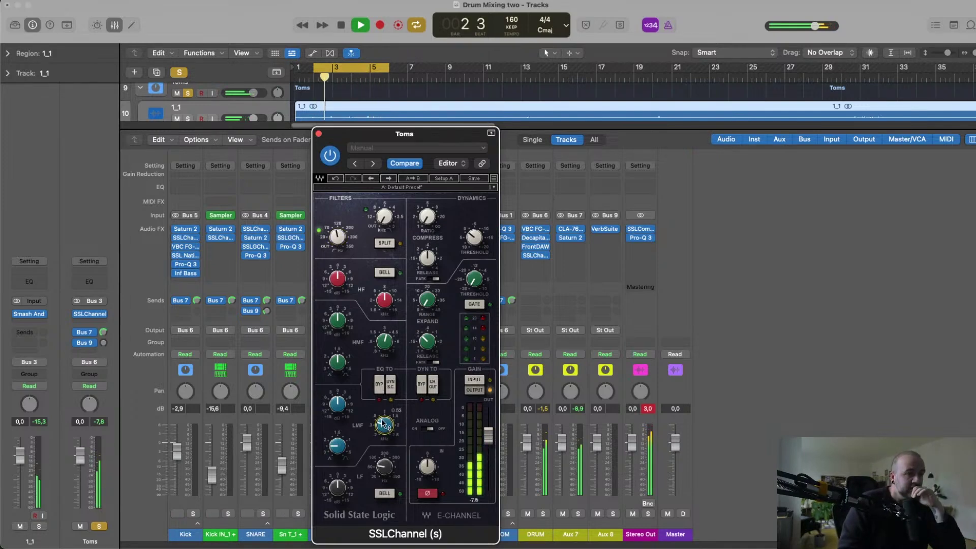
drag(384, 424, 385, 453)
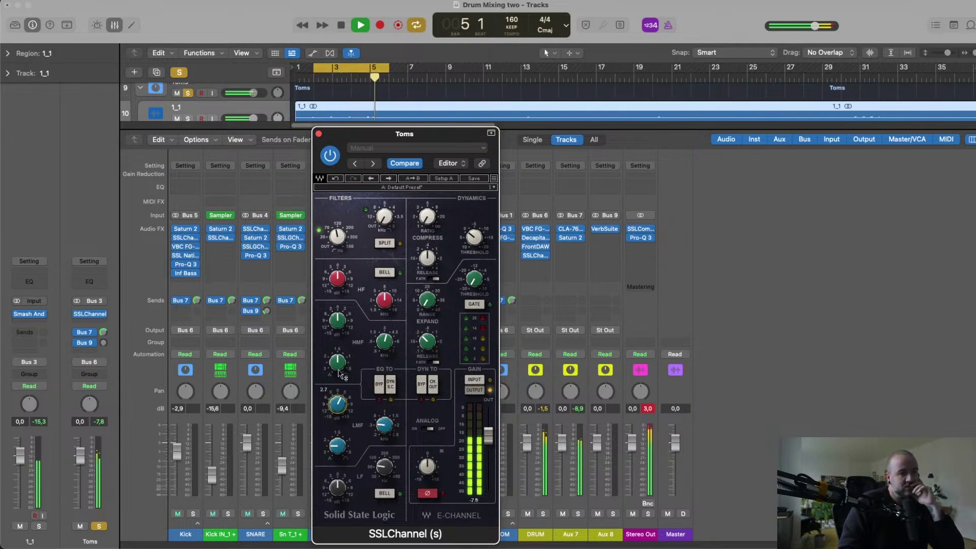
drag(384, 428, 384, 402)
click(337, 411)
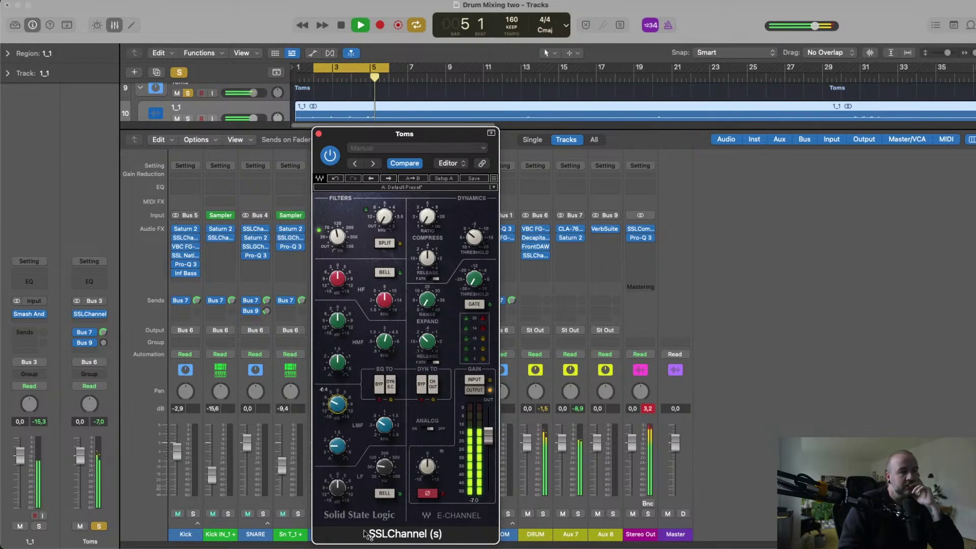
click(341, 447)
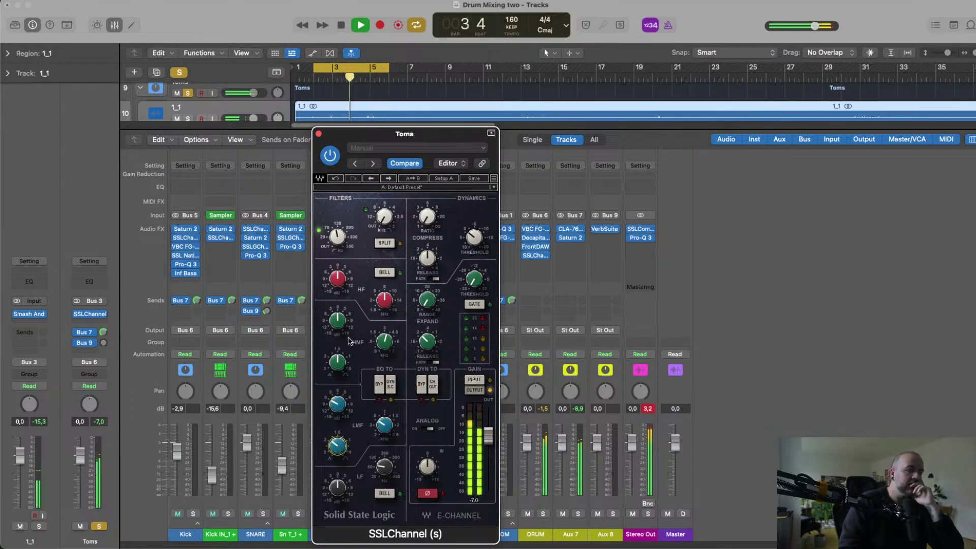
Raise the HMF frequency and cut its gain in the Toms SSLChannel, and boost the HF gain at a lower HF frequency.
click(338, 320)
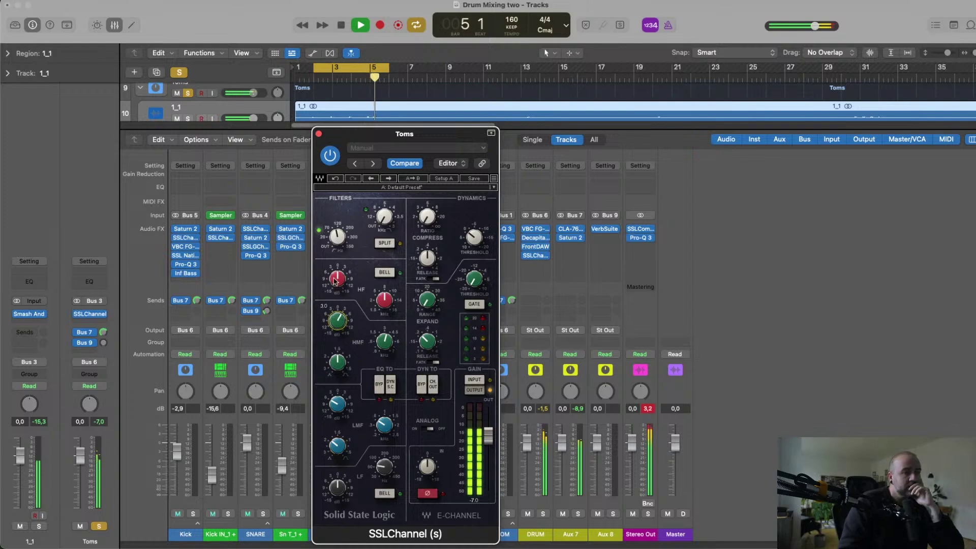
click(386, 343)
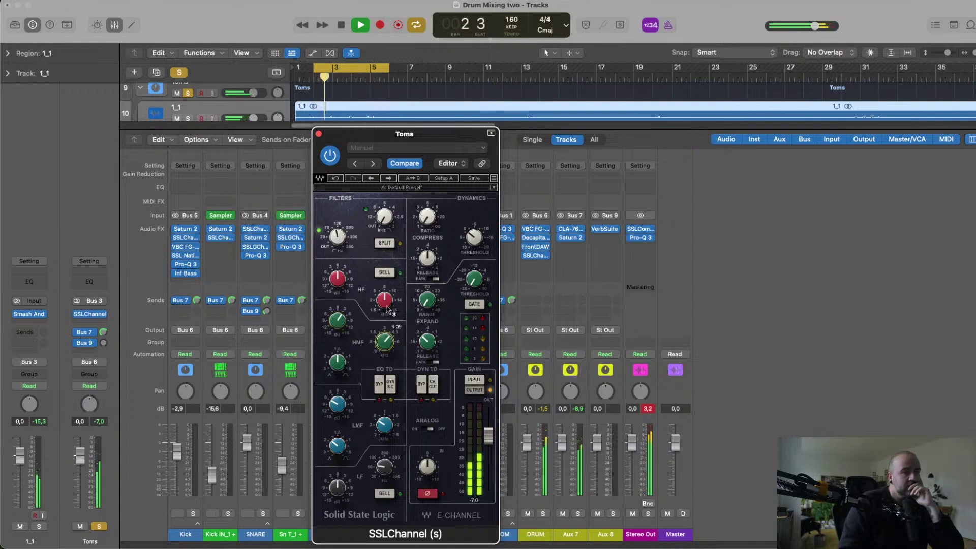
drag(387, 307, 396, 345)
mouse_move(336, 320)
mouse_down()
mouse_move(341, 351)
mouse_move(337, 319)
mouse_up()
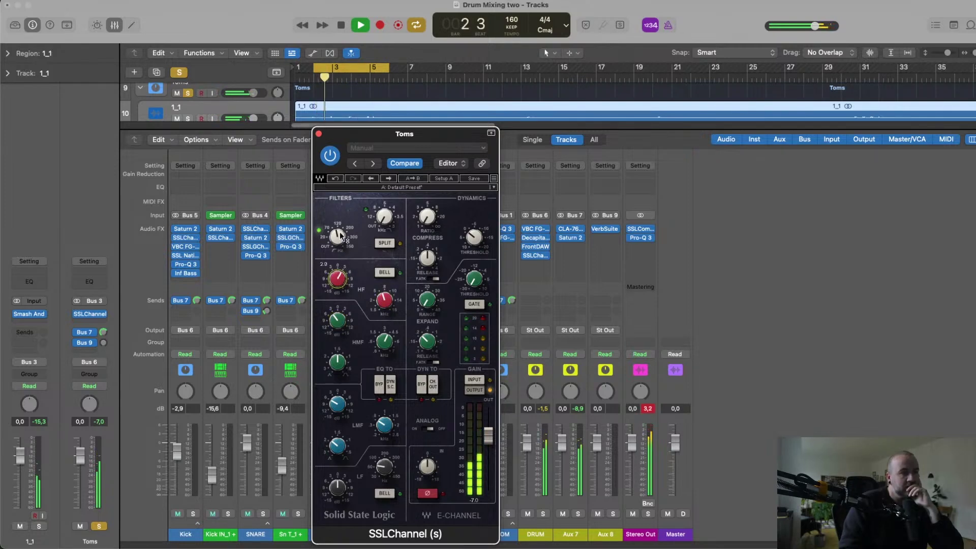
Route the SSLChannel dynamics to channel out and set the compressor to fast attack with a higher ratio and a lower threshold.
click(433, 385)
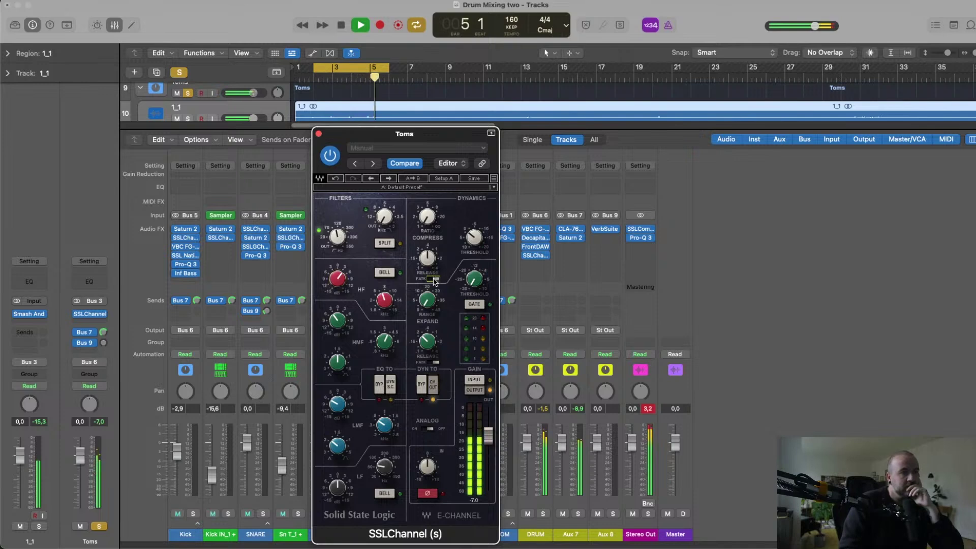
click(427, 217)
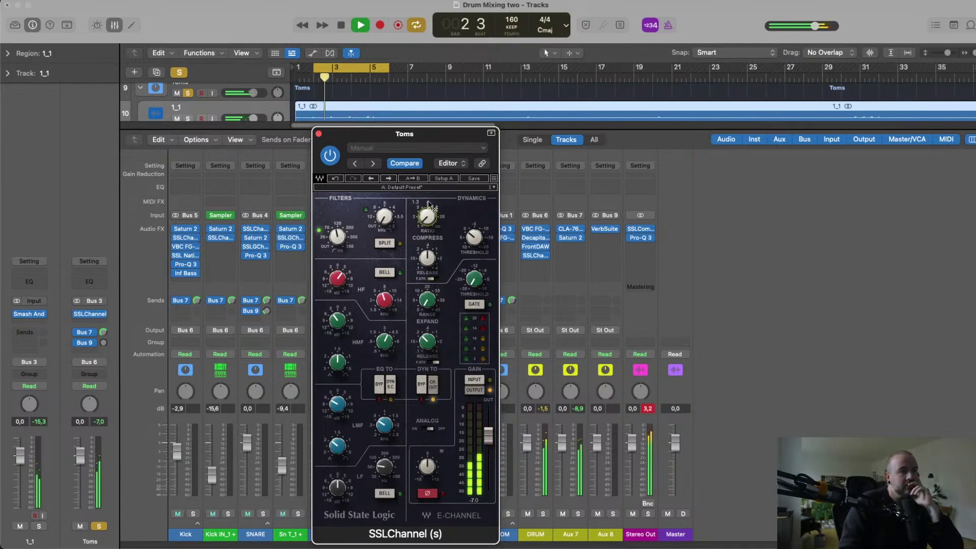
click(474, 237)
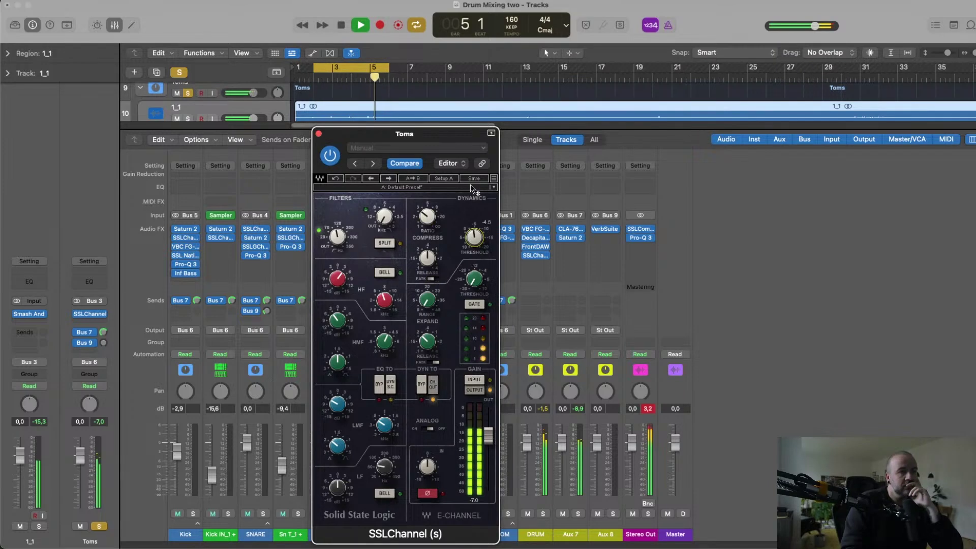
drag(472, 190, 475, 200)
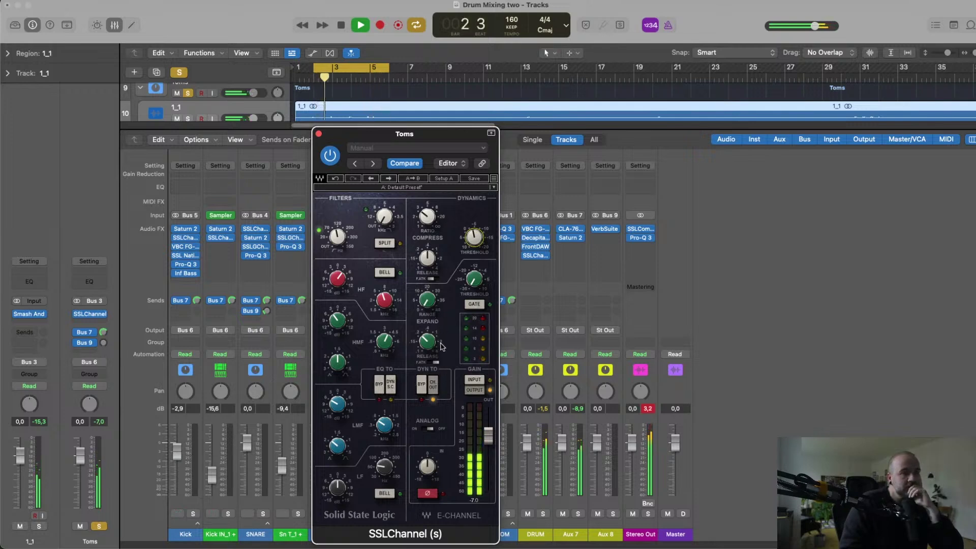
Set the Toms SSLChannel expander's threshold, range, fast attack and a shorter release, stop playback, and close the plug-in window.
drag(474, 281, 428, 191)
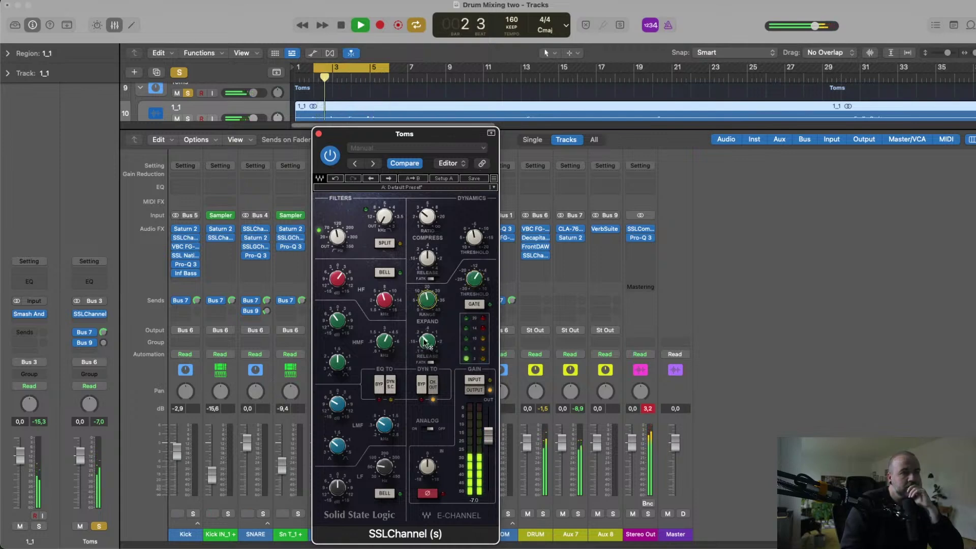
drag(431, 347, 441, 395)
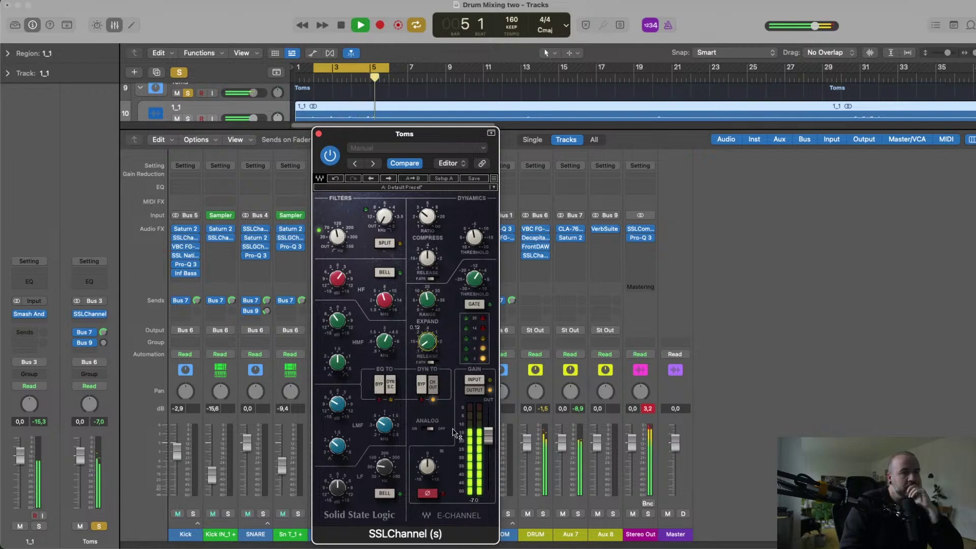
drag(454, 432, 467, 468)
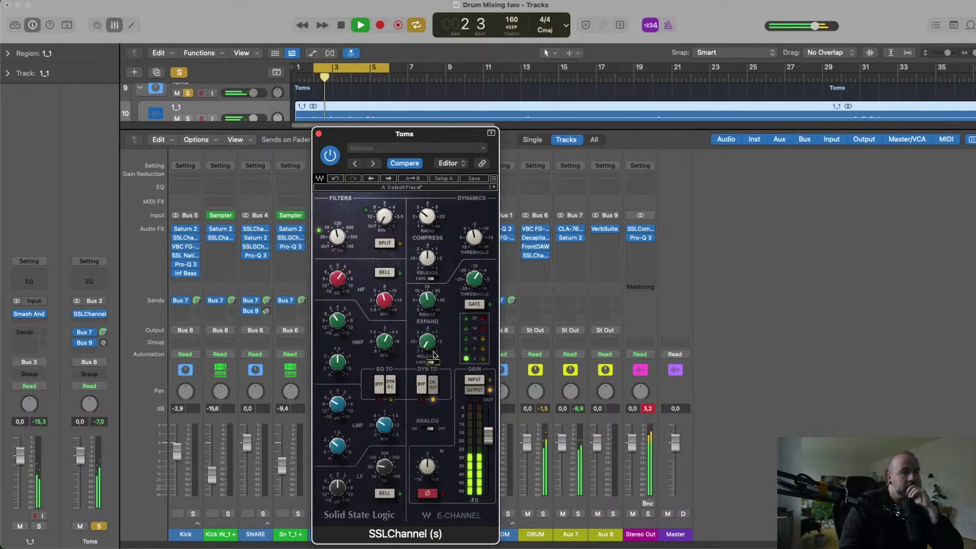
key(space)
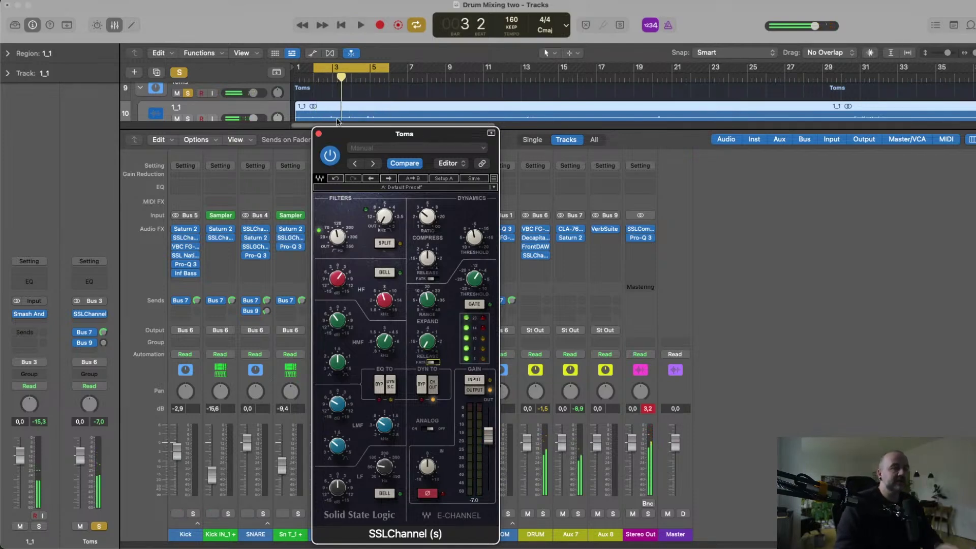
click(319, 133)
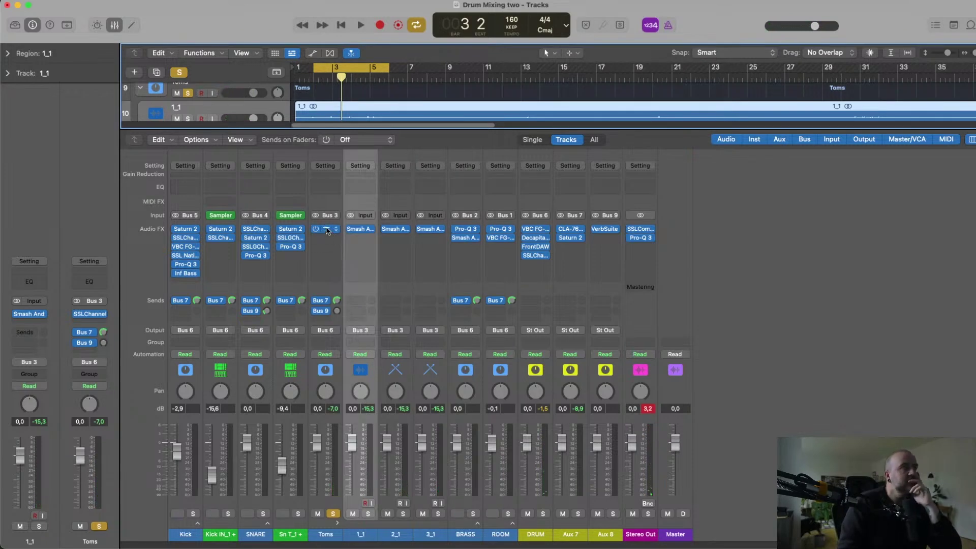
Move the SSLChannel down the Toms insert chain and add Black Salt Audio's Silencer plug-in in the slot ahead of it.
drag(327, 230, 328, 245)
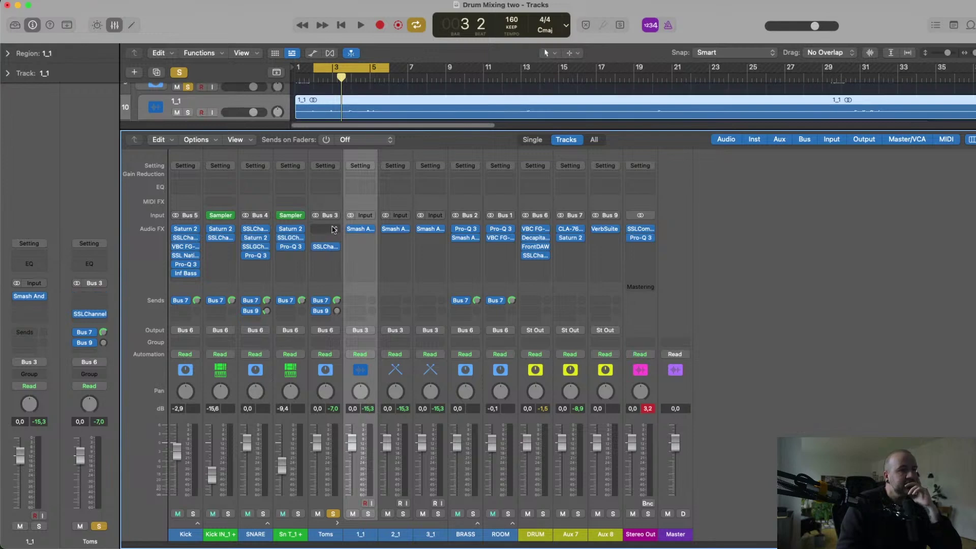
click(326, 230)
mouse_move(376, 470)
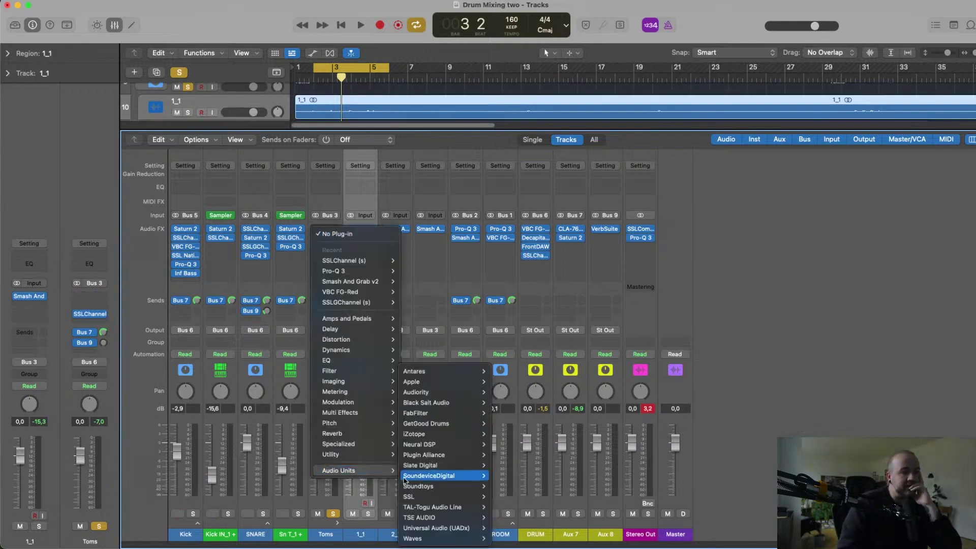
mouse_move(440, 435)
mouse_move(437, 402)
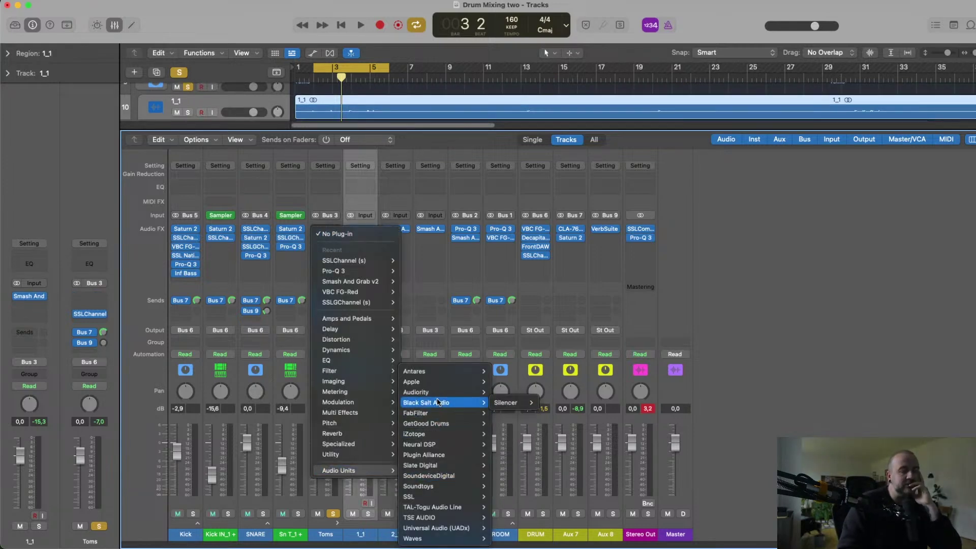
mouse_move(508, 403)
click(548, 402)
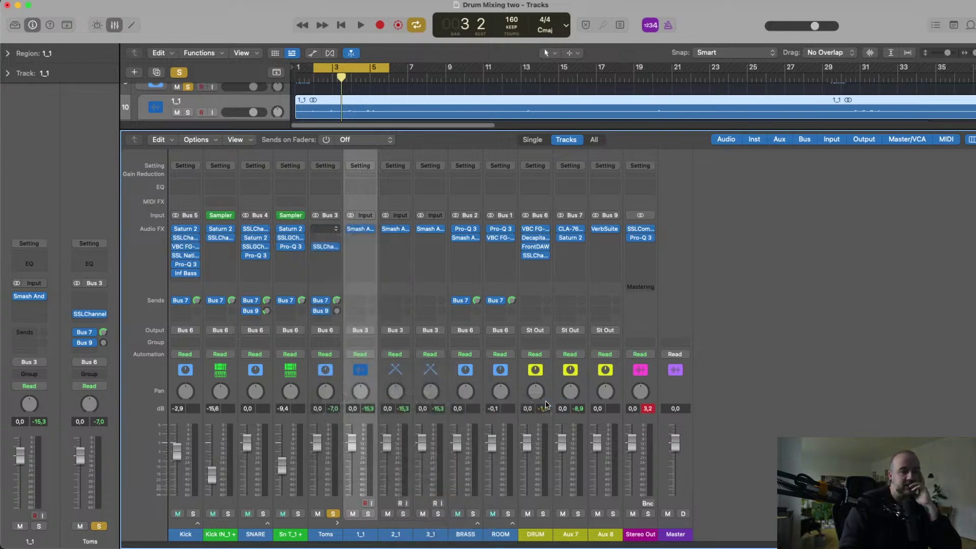
Set Silencer to tom mode with a threshold of -30.88 dB, audition the toms, and close the plug-in window.
click(563, 213)
drag(542, 141, 715, 77)
drag(511, 231, 514, 294)
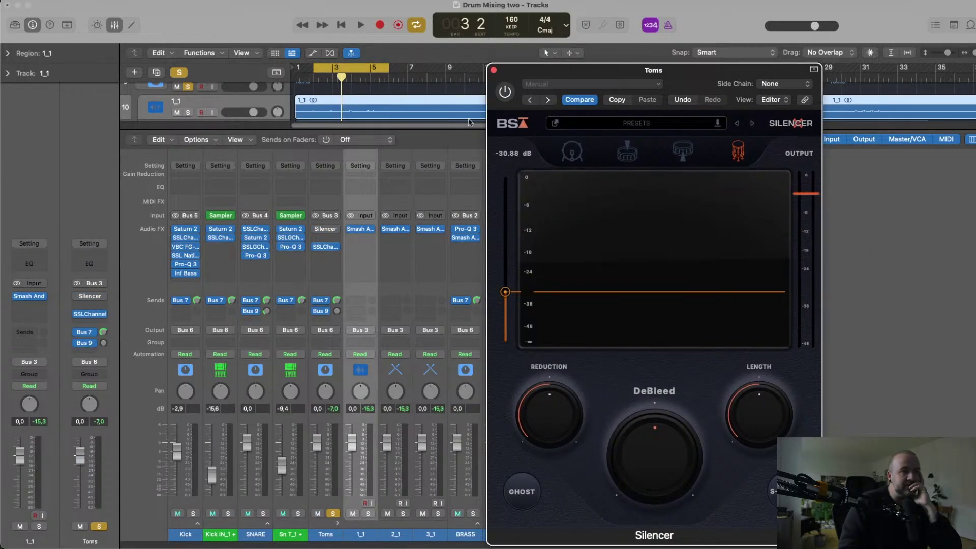
drag(553, 140, 549, 127)
key(space)
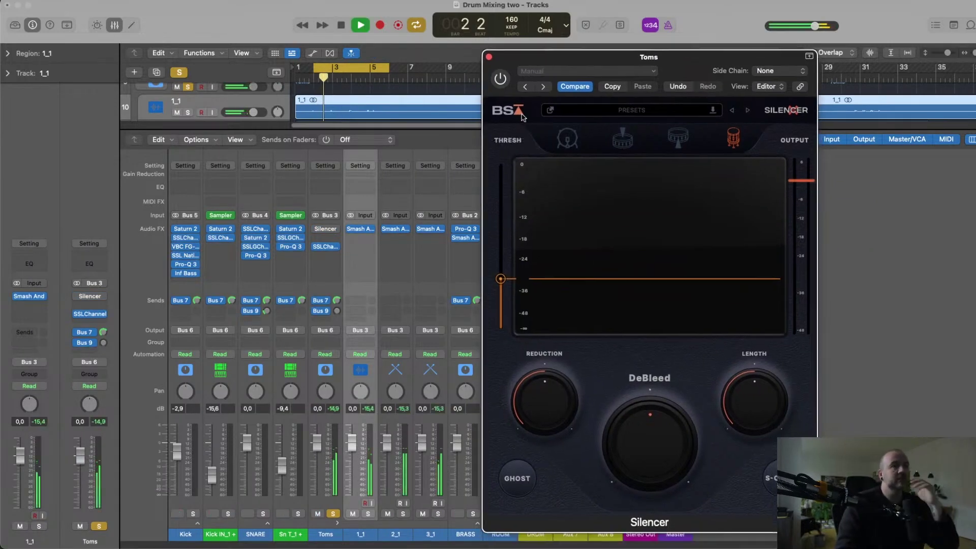
mouse_move(502, 279)
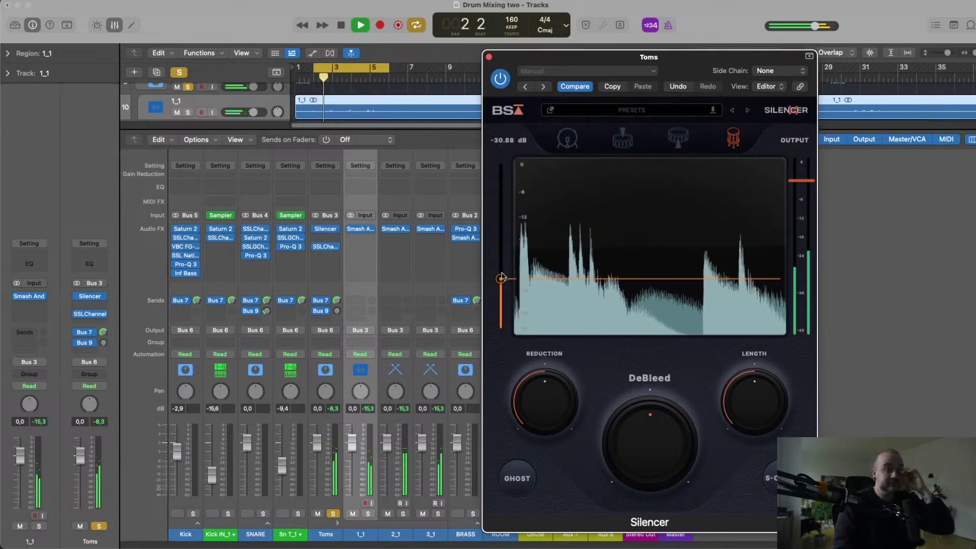
mouse_move(624, 414)
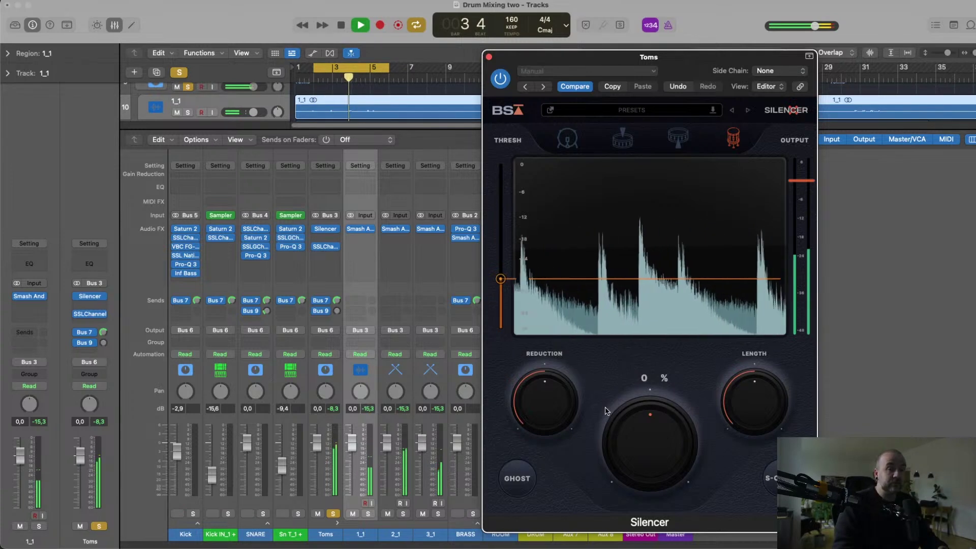
key(space)
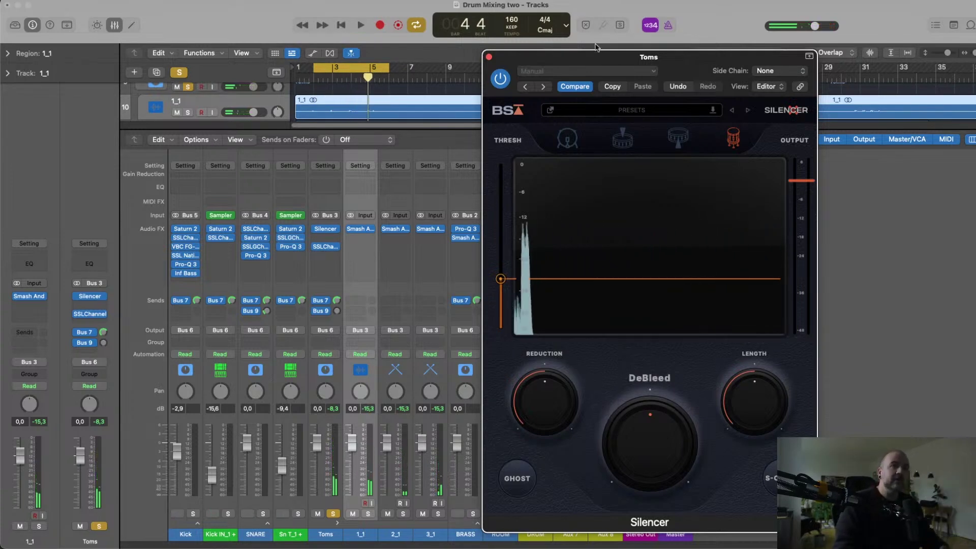
click(599, 72)
click(593, 43)
drag(593, 56, 559, 21)
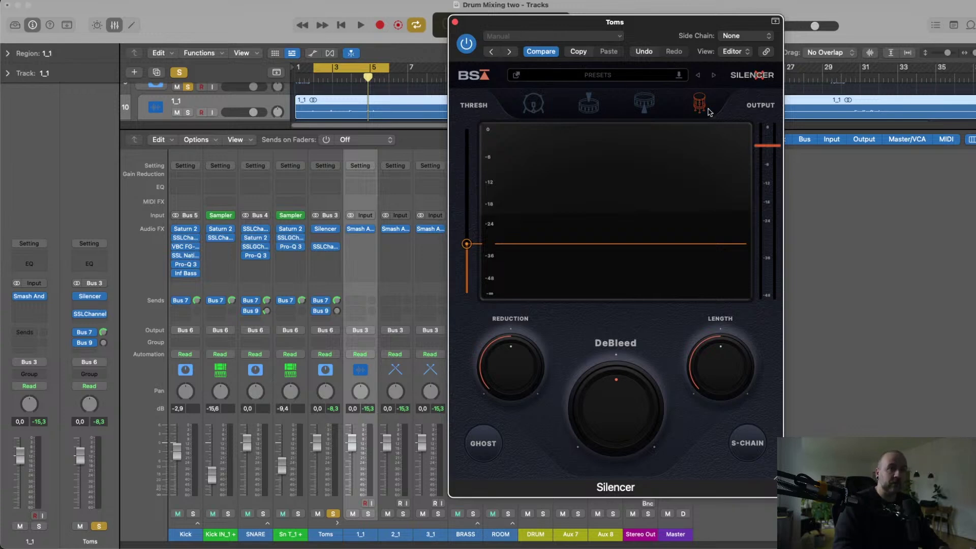
click(456, 24)
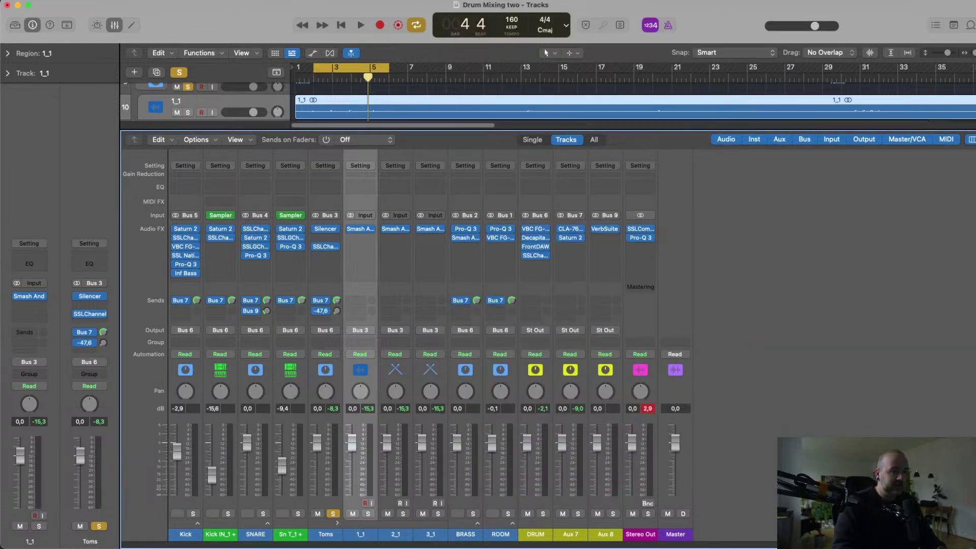
Raise the Toms send to Bus 9 to about -3.7 dB while the loop plays.
key(space)
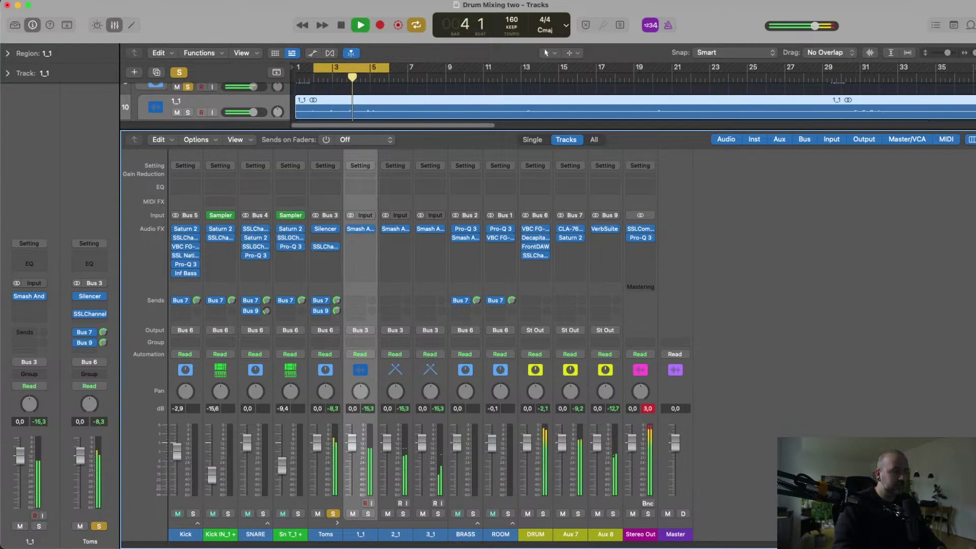
mouse_move(338, 314)
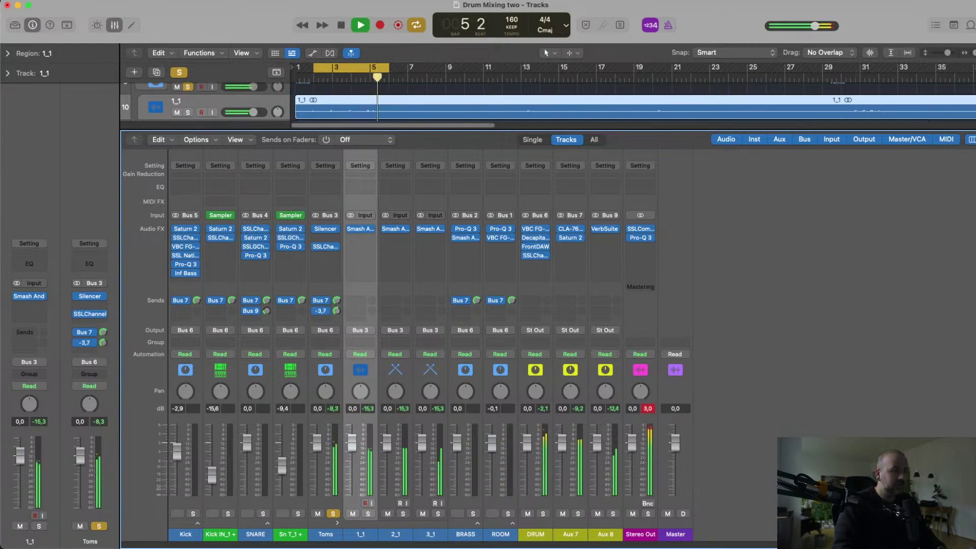
key(space)
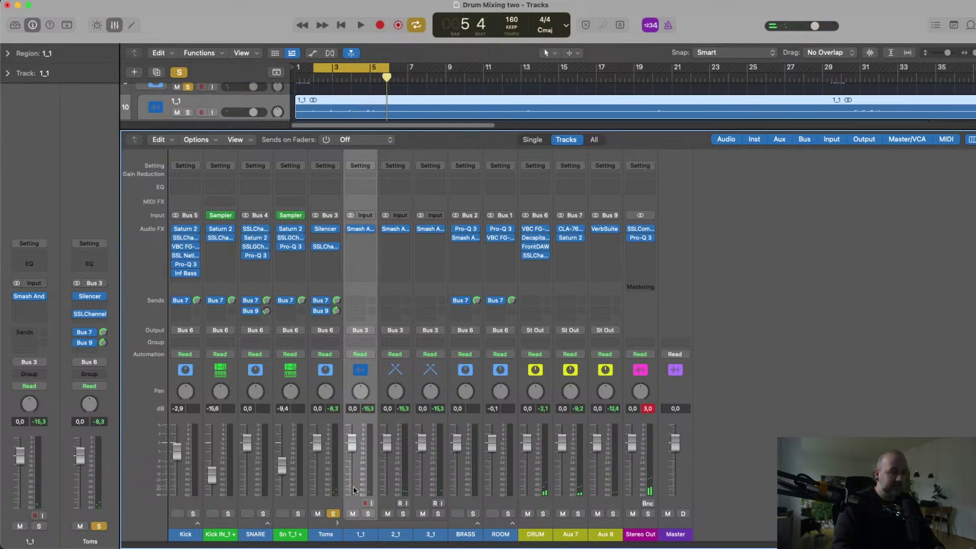
Pan tom channel 1_1 to -27 and tom channel 3_1 to +38 while auditioning the toms.
key(Up)
key(Down)
key(Down)
key(Down)
key(space)
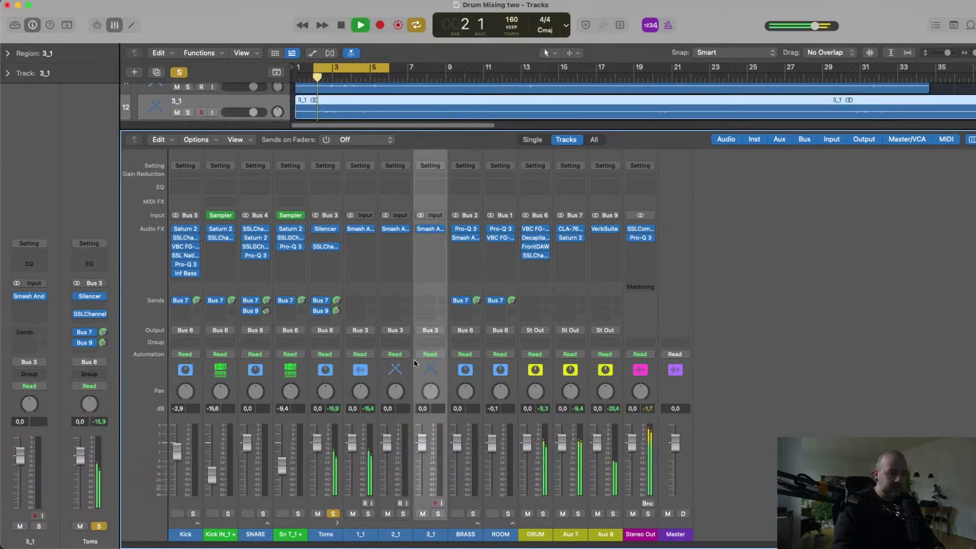
key(space)
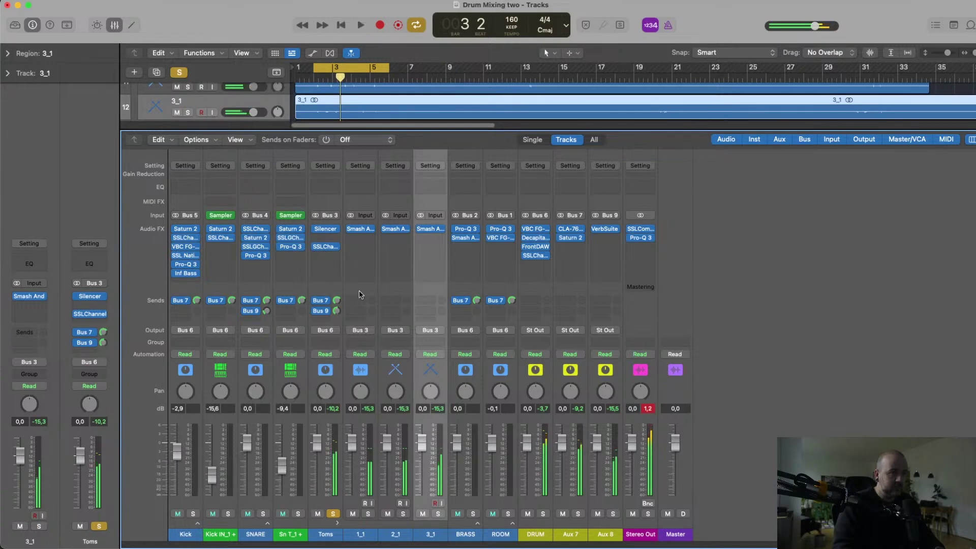
key(space)
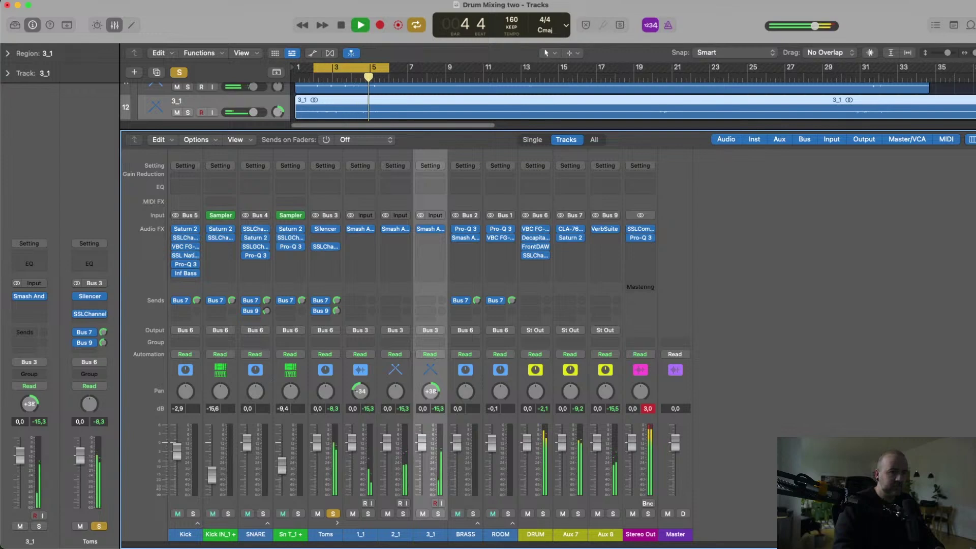
key(space)
Expand the ROOM stack in the mixer to show its individual room channels, leaving the BRASS stack collapsed.
click(511, 524)
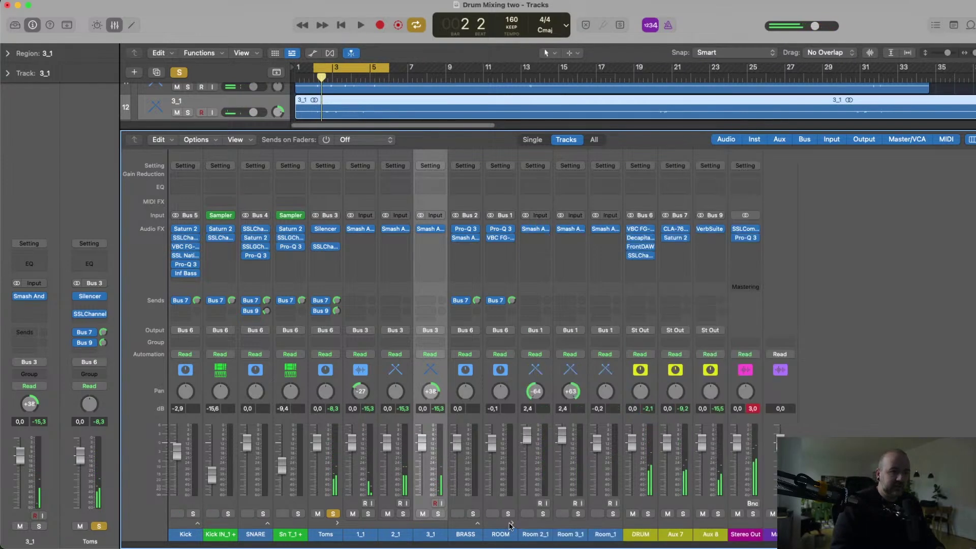
click(476, 522)
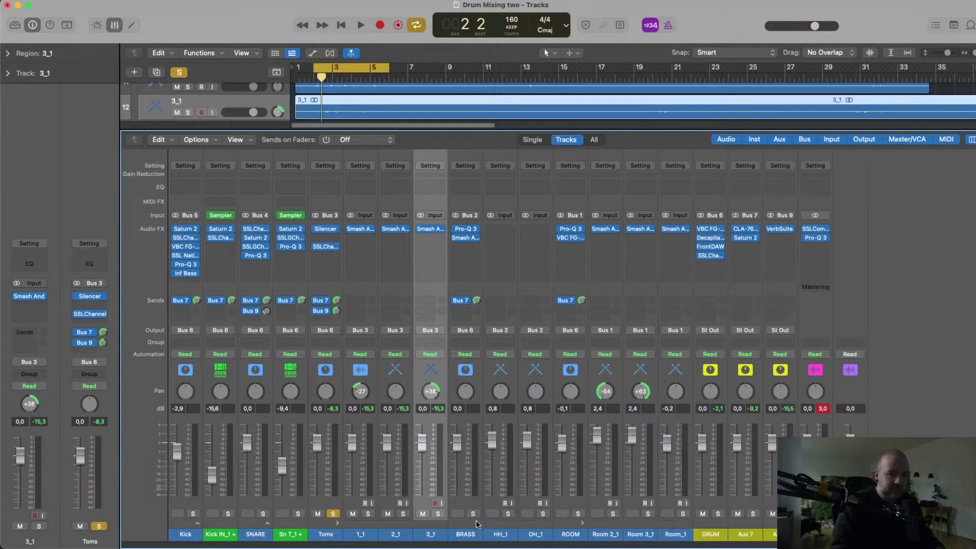
click(476, 522)
Unsolo the Toms, close the gap above their SSLChannel insert, and play from bar 1 with cycling off.
click(332, 513)
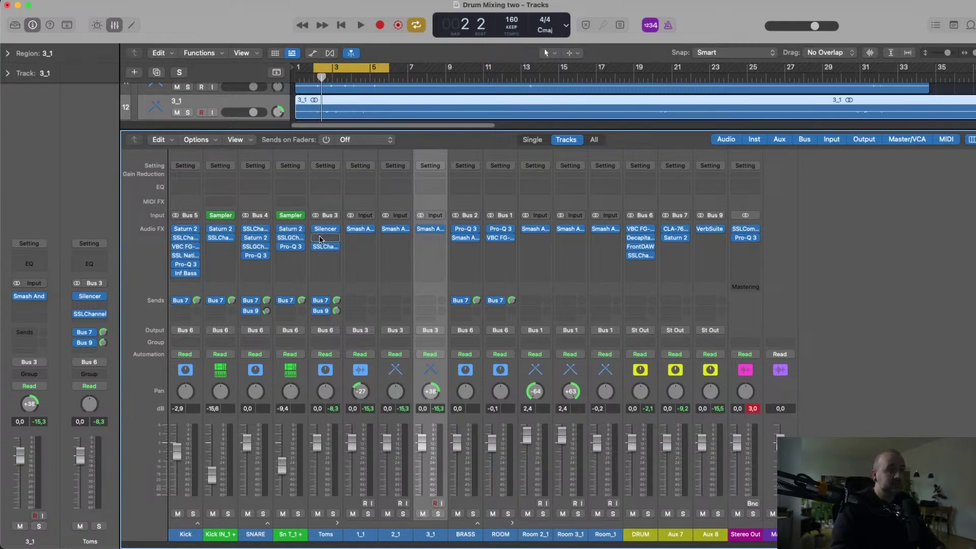
drag(320, 239, 321, 237)
key(c)
drag(325, 80, 267, 86)
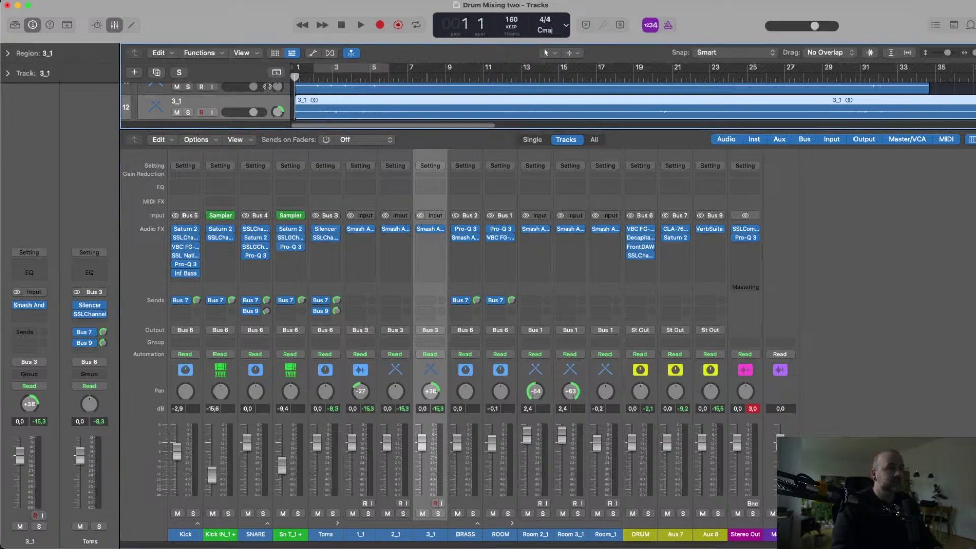
key(space)
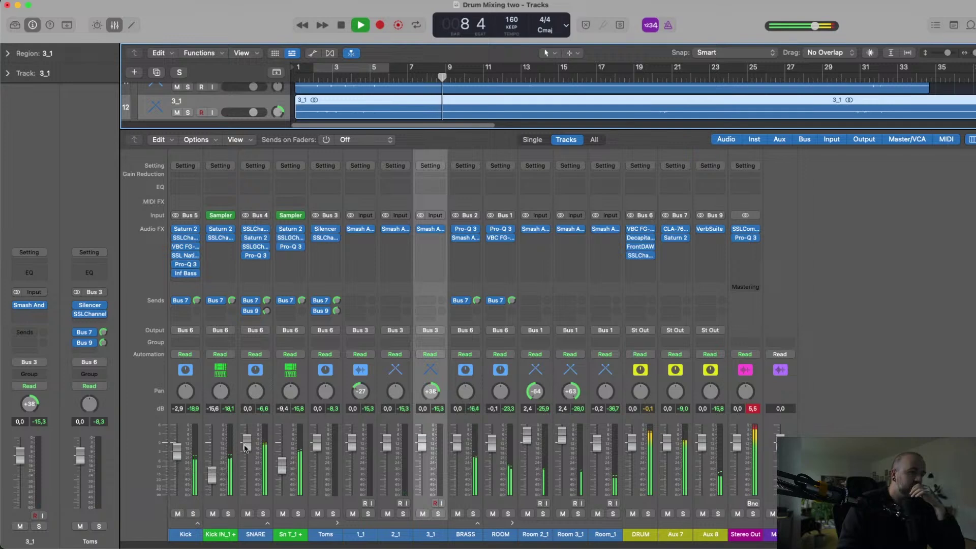
Rebalance the faders during playback: SNARE at -3.1 dB, Sn T_1 at -9.4 dB, and ROOM at -3.1 dB.
drag(249, 449, 282, 473)
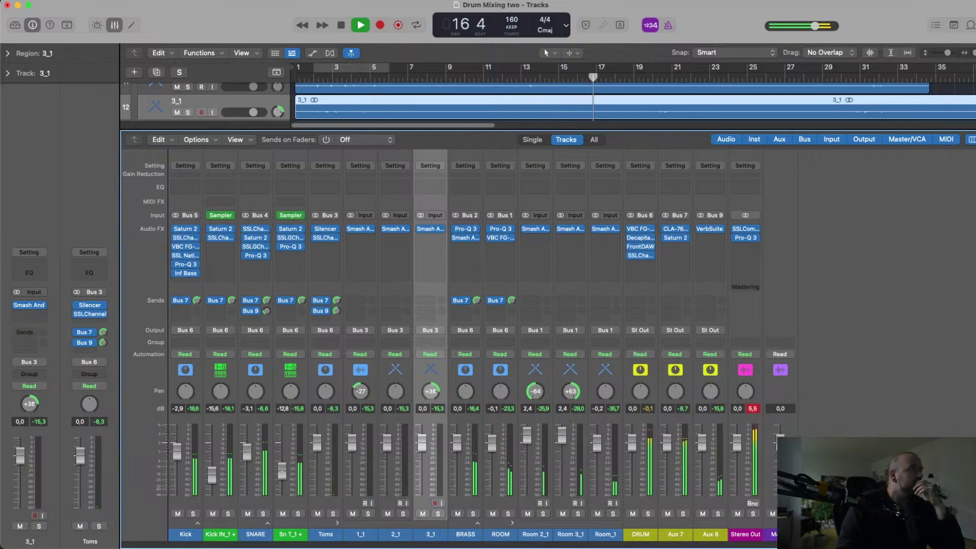
drag(282, 468, 282, 464)
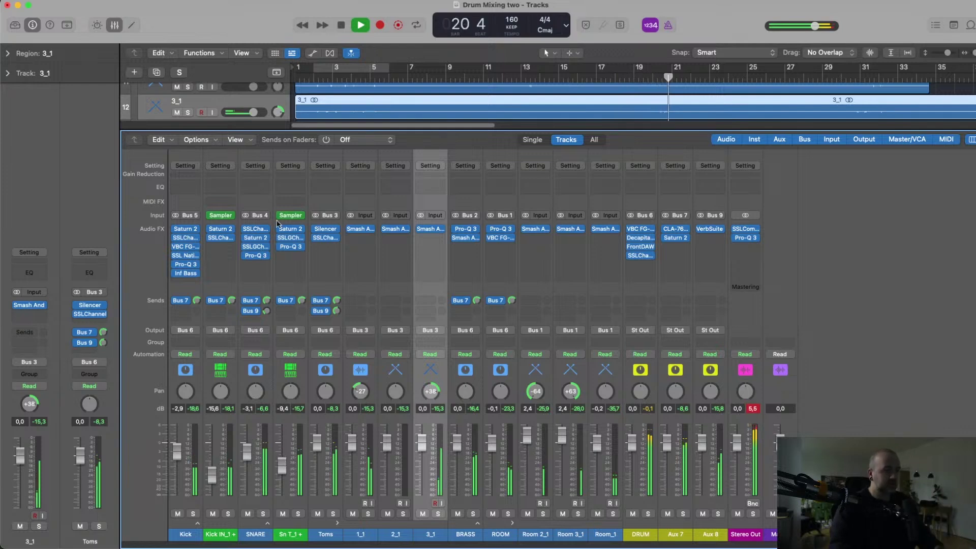
mouse_move(266, 311)
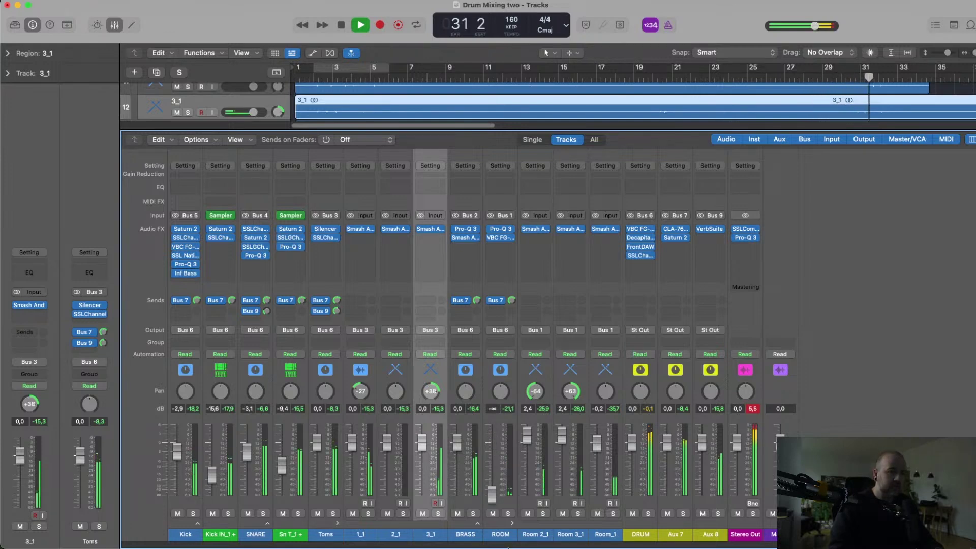
drag(493, 500, 501, 464)
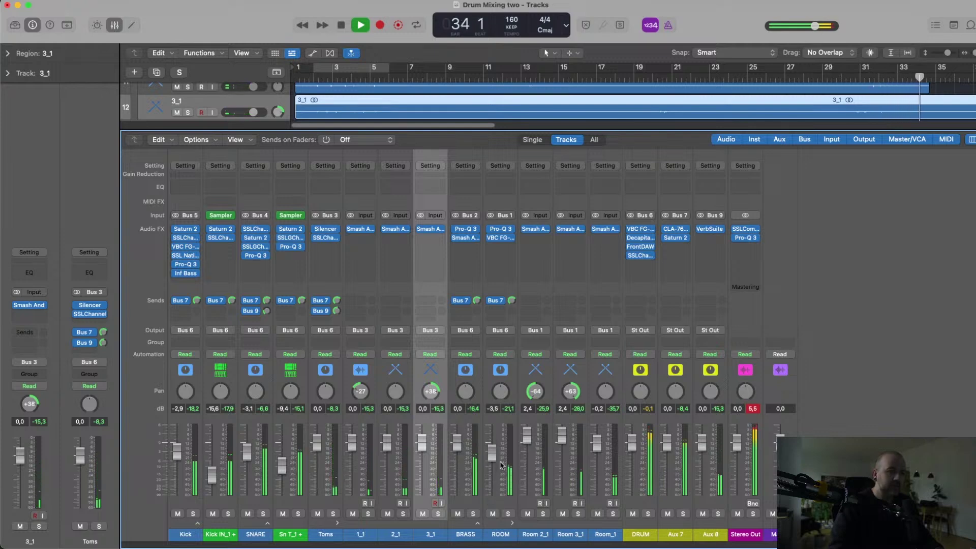
key(space)
Insert Smash And Grab v2 below the VBC FG-Red on ROOM and load its OCCP Room preset.
click(500, 247)
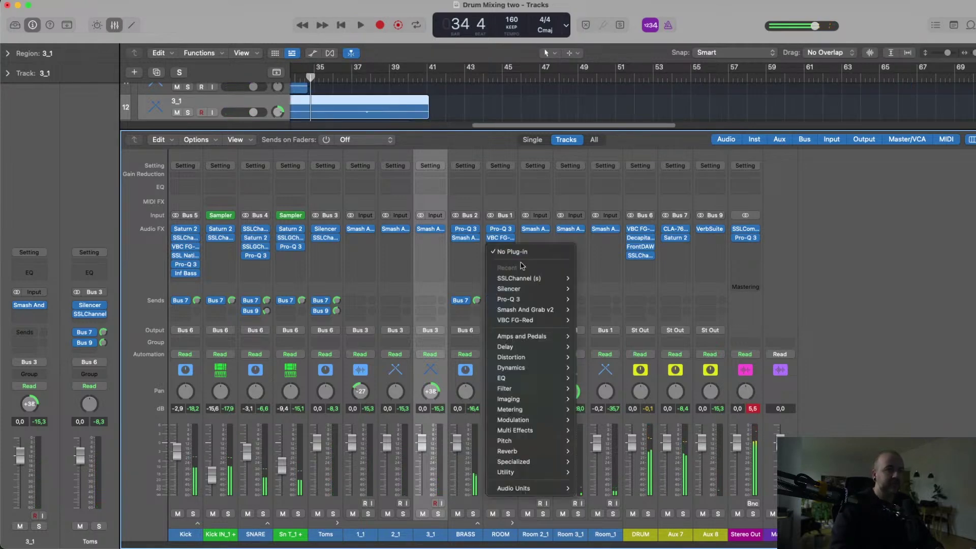
mouse_move(529, 309)
click(592, 308)
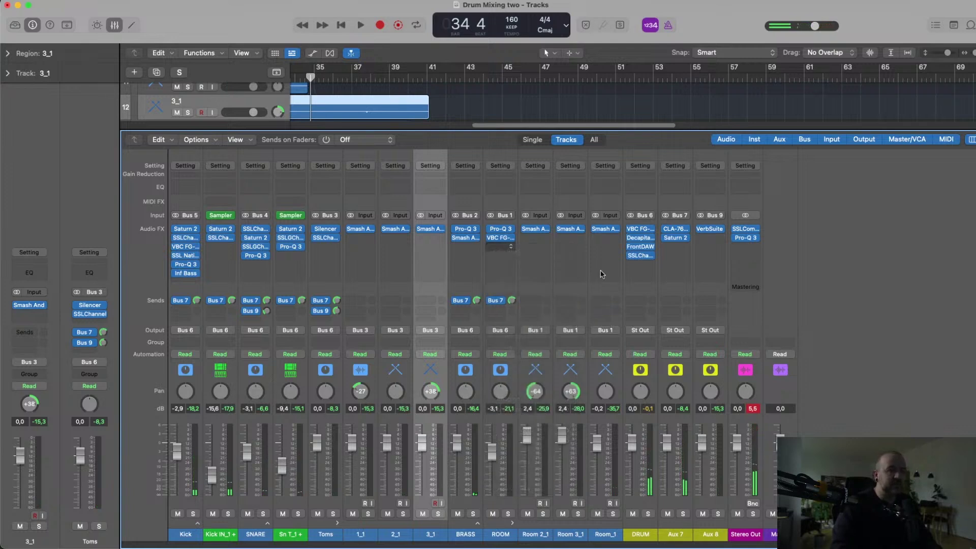
click(403, 148)
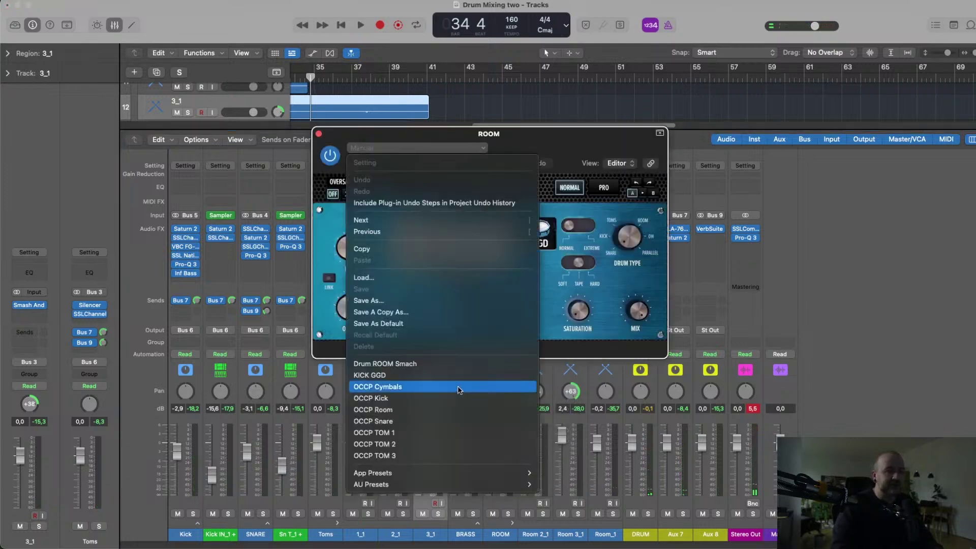
click(416, 407)
click(319, 133)
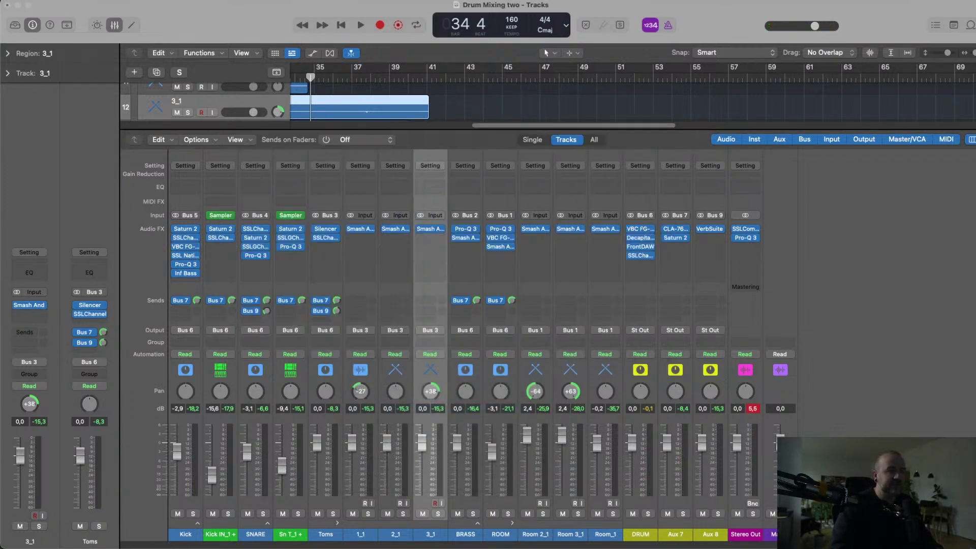
Rebalance the room mics during playback: ROOM at -3.4 dB, Room 2_1 at -0.3 dB, and Room 3_1 at -0.1 dB.
key(space)
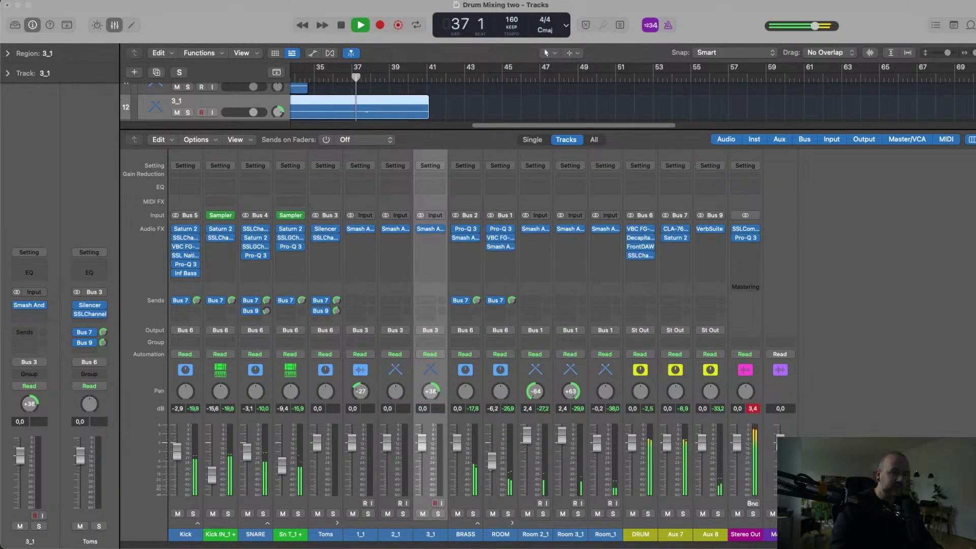
click(471, 382)
key(space)
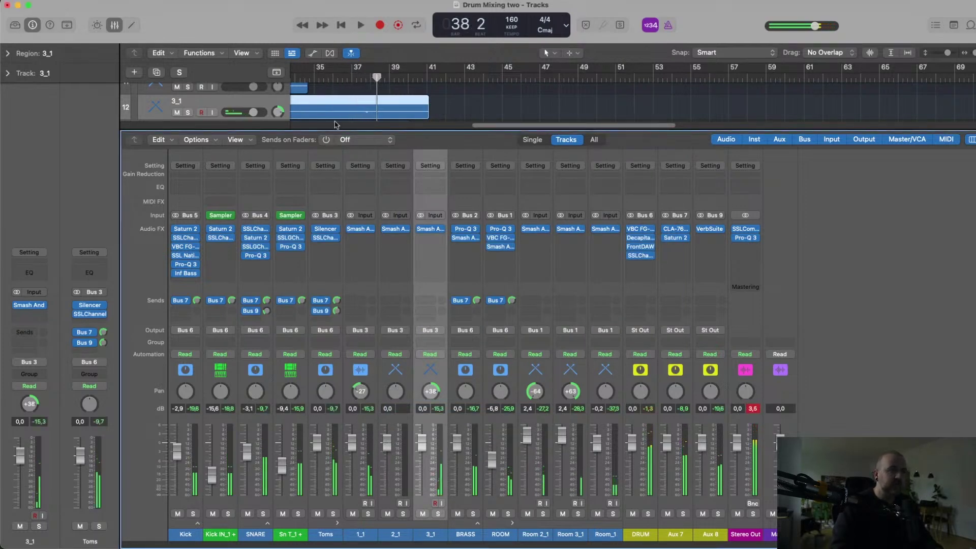
scroll(522, 87, left, 10)
click(417, 77)
key(space)
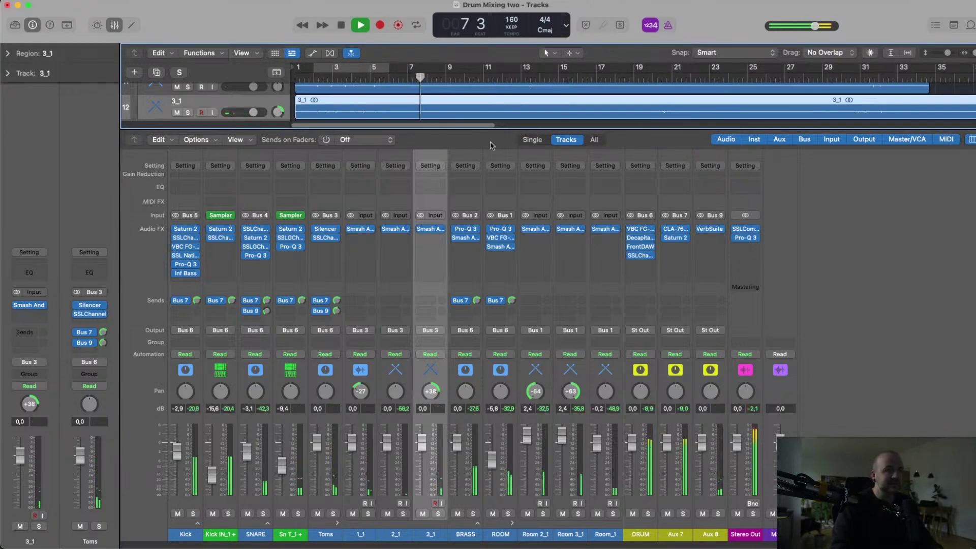
drag(491, 492, 493, 460)
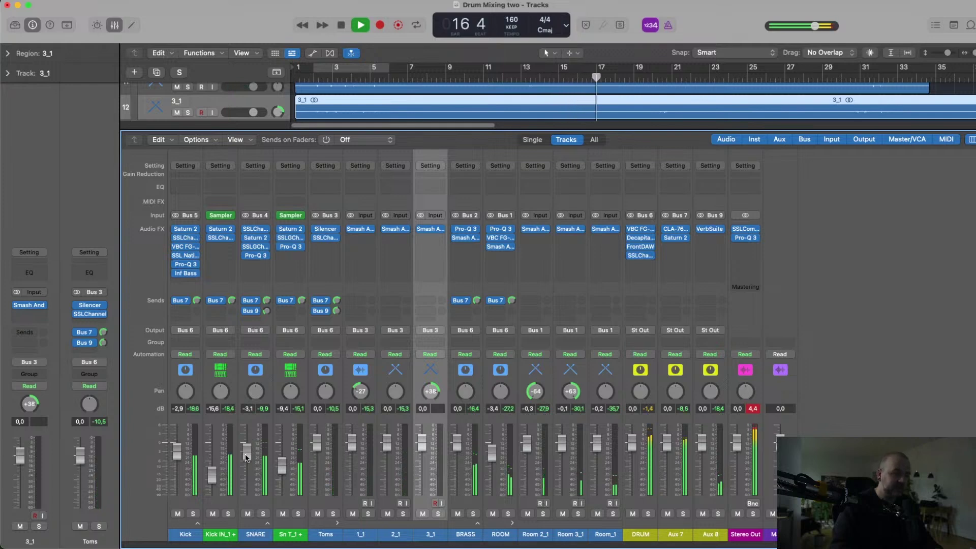
key(space)
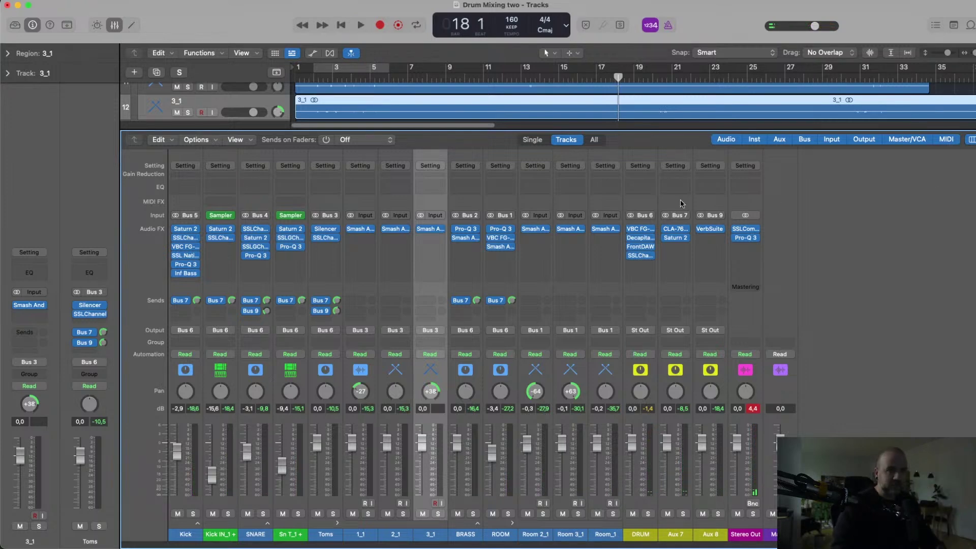
Fine-tune the threshold of the VBC FG-Grey compressor on the DRUM bus during playback, and audition the result from bar 7.
click(639, 229)
key(space)
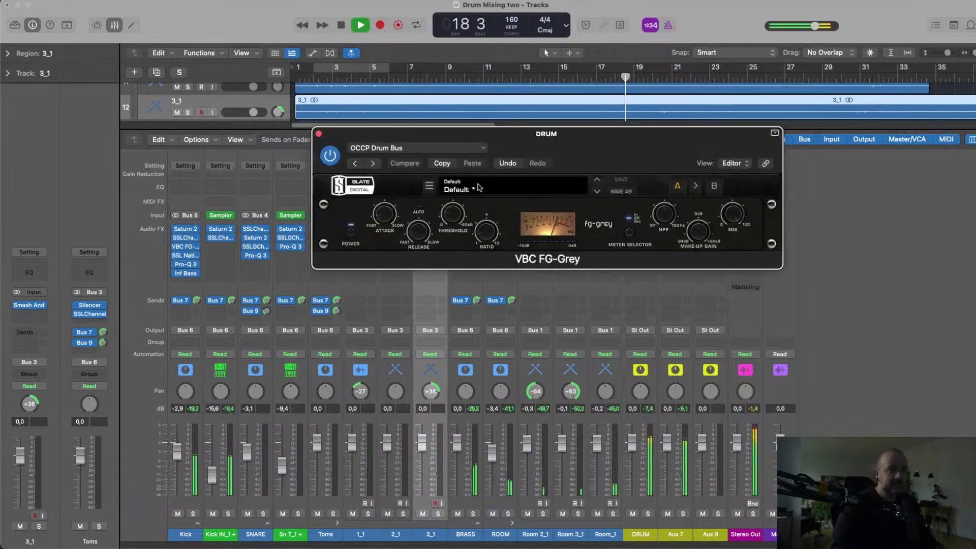
drag(453, 220, 455, 213)
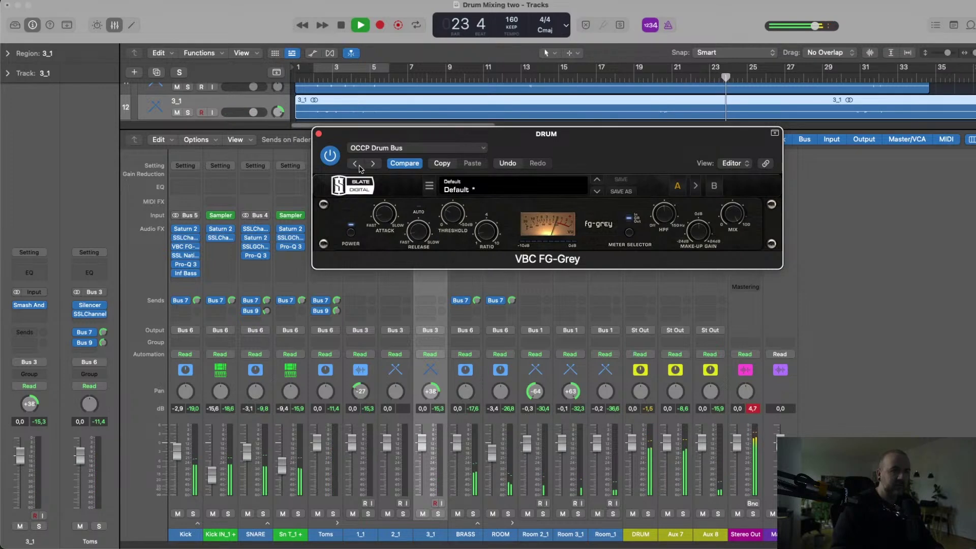
click(414, 78)
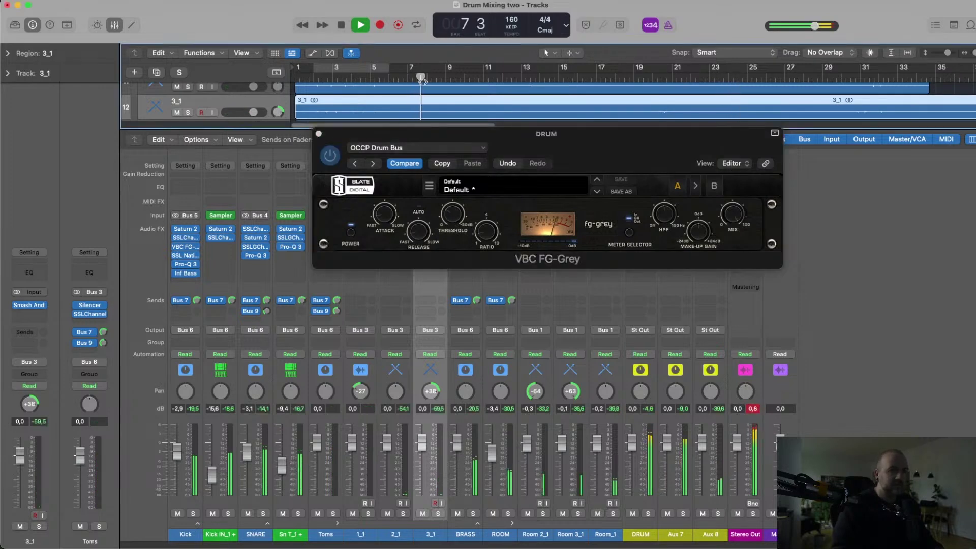
click(319, 135)
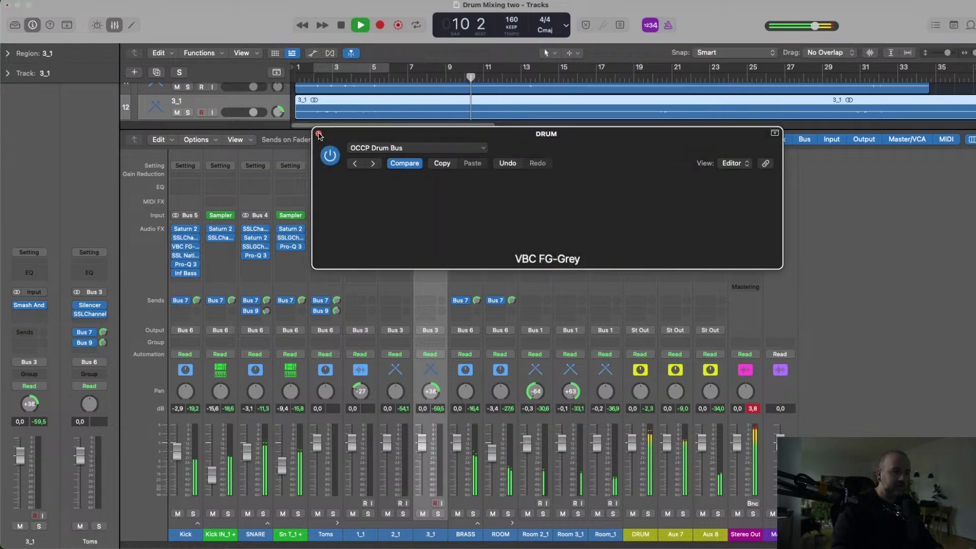
key(space)
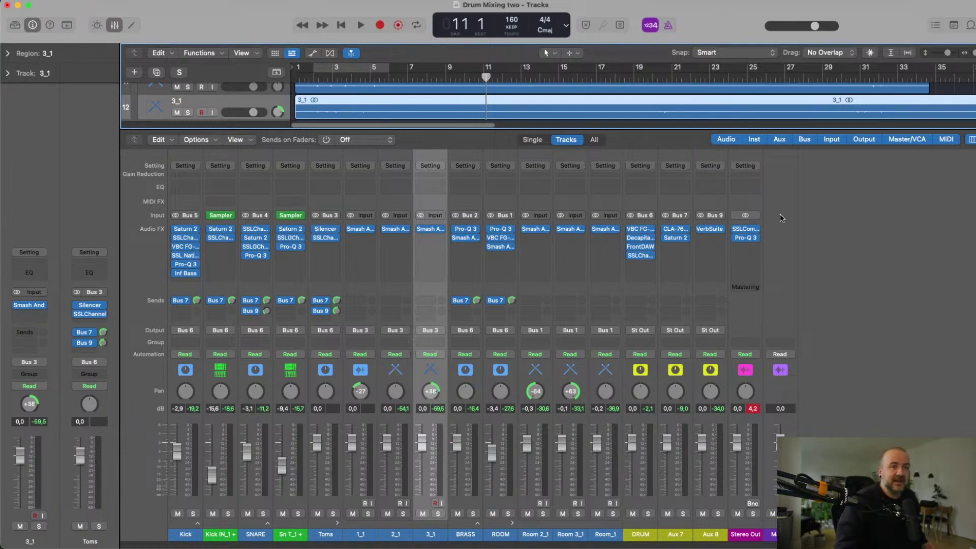
mouse_move(745, 232)
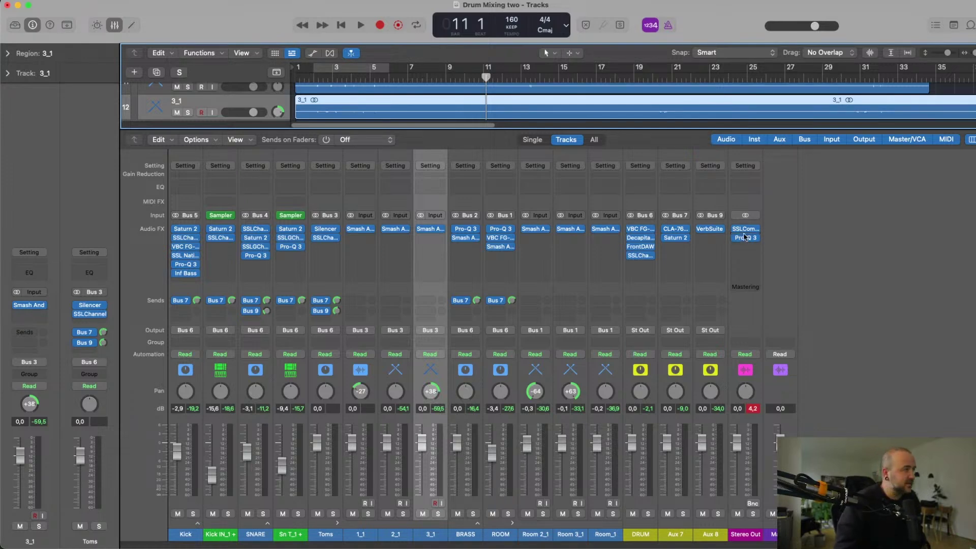